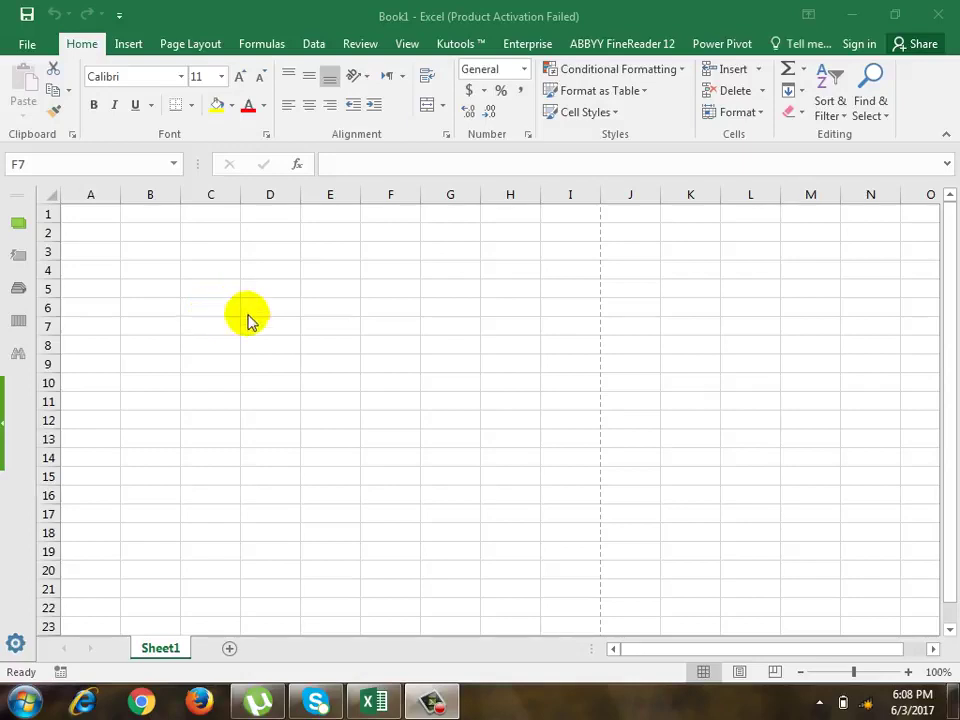
Enter the label 'Header:' in cell C5
left_click(222, 290)
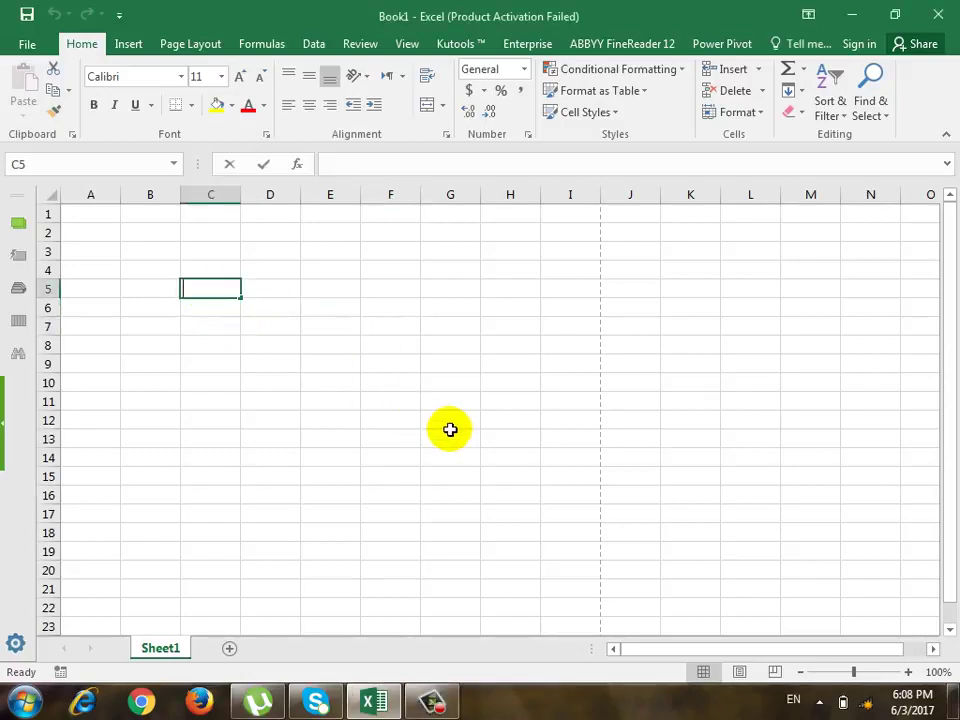
type("Header:")
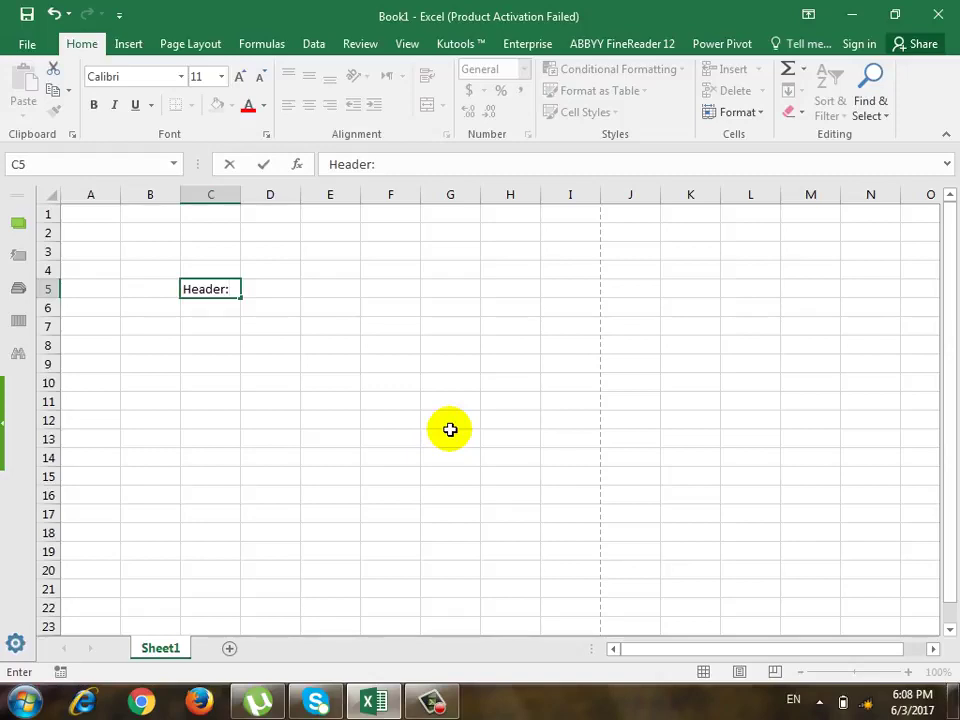
key("Return")
Enter 'the text repeated at the top of every page' in D6
key("Right")
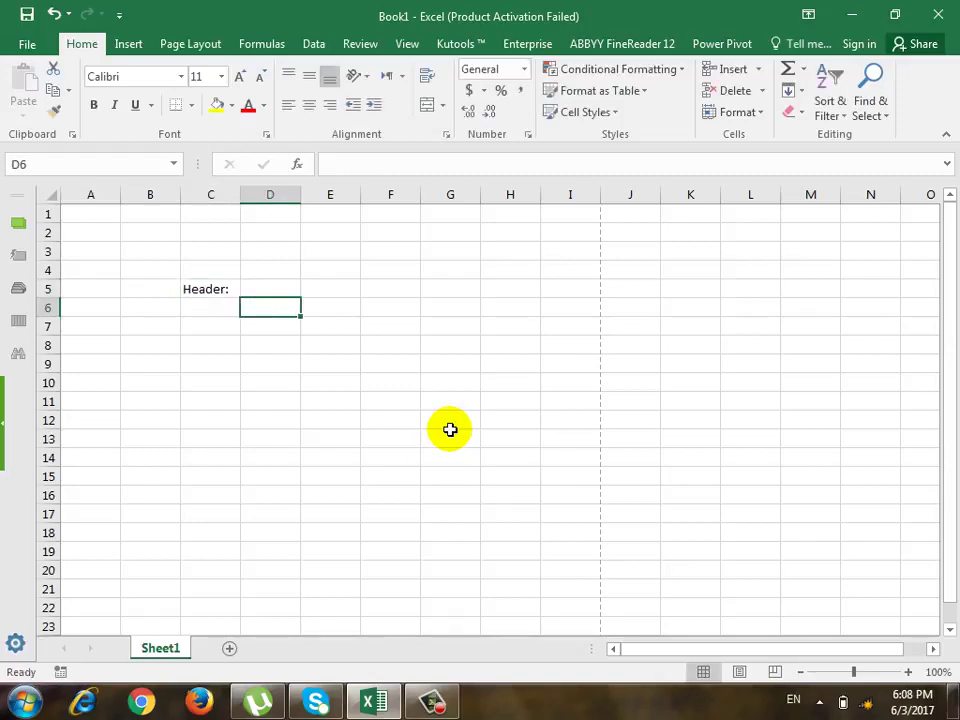
type("the t")
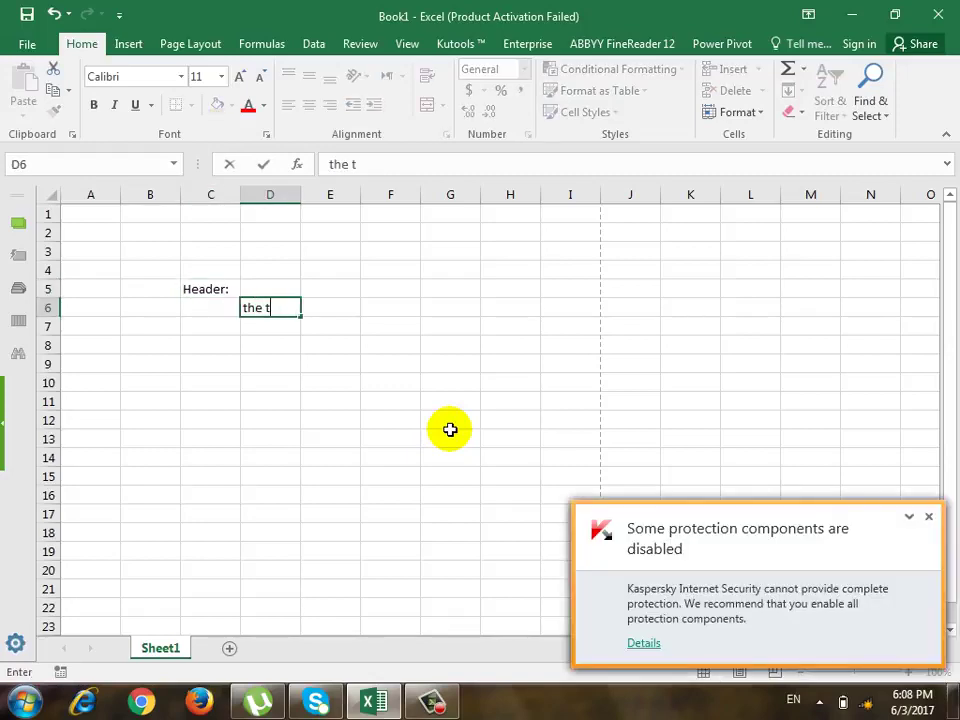
type("e")
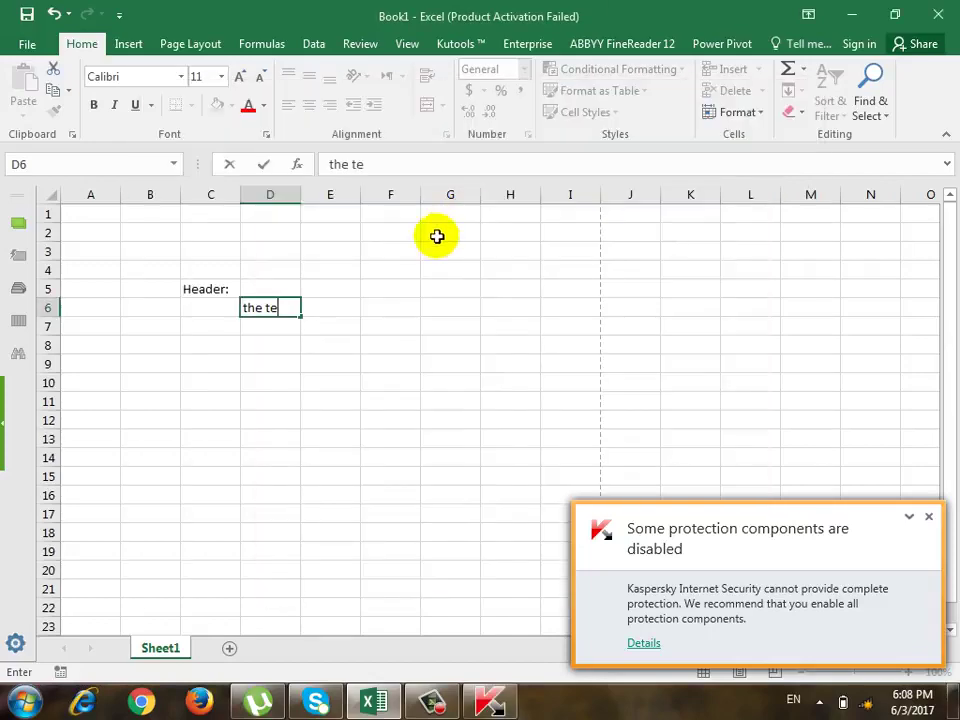
type("xt ")
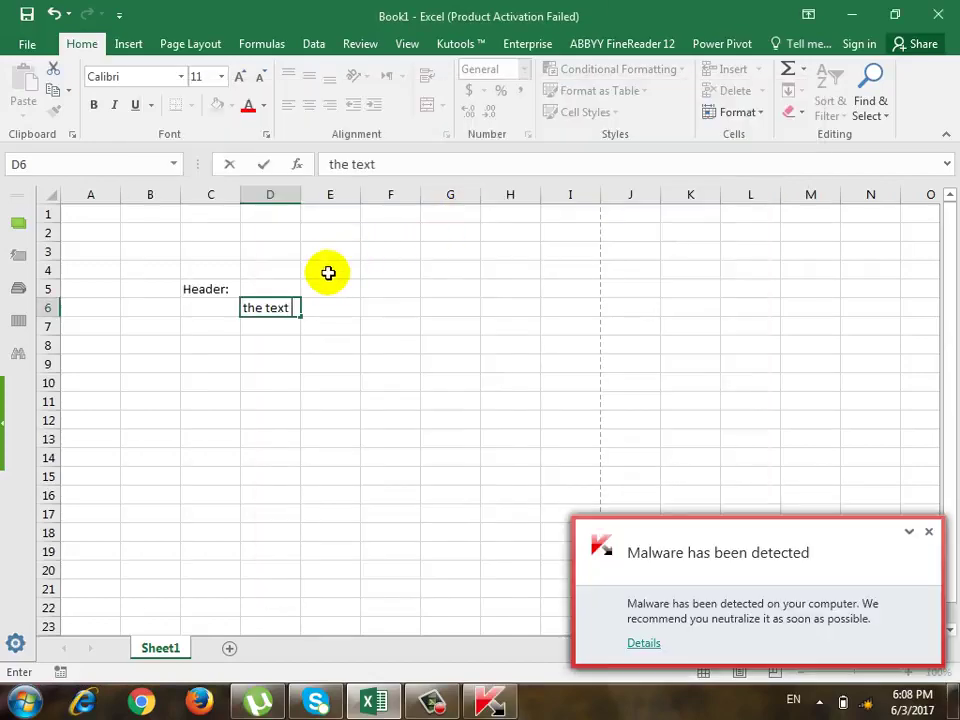
type("repe")
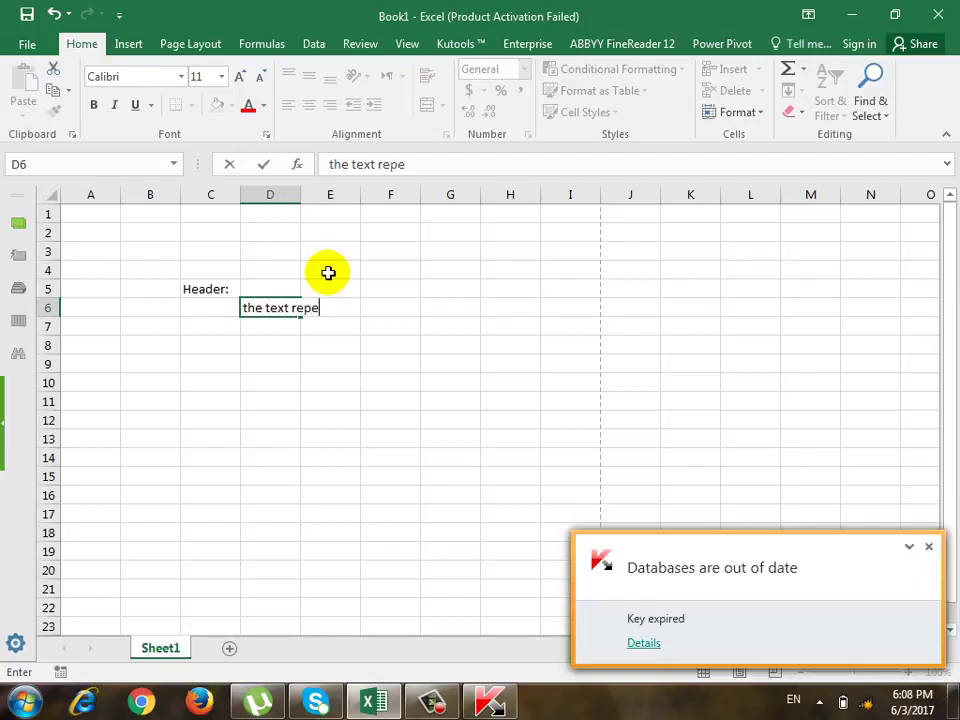
type("ated ")
type("at the top ")
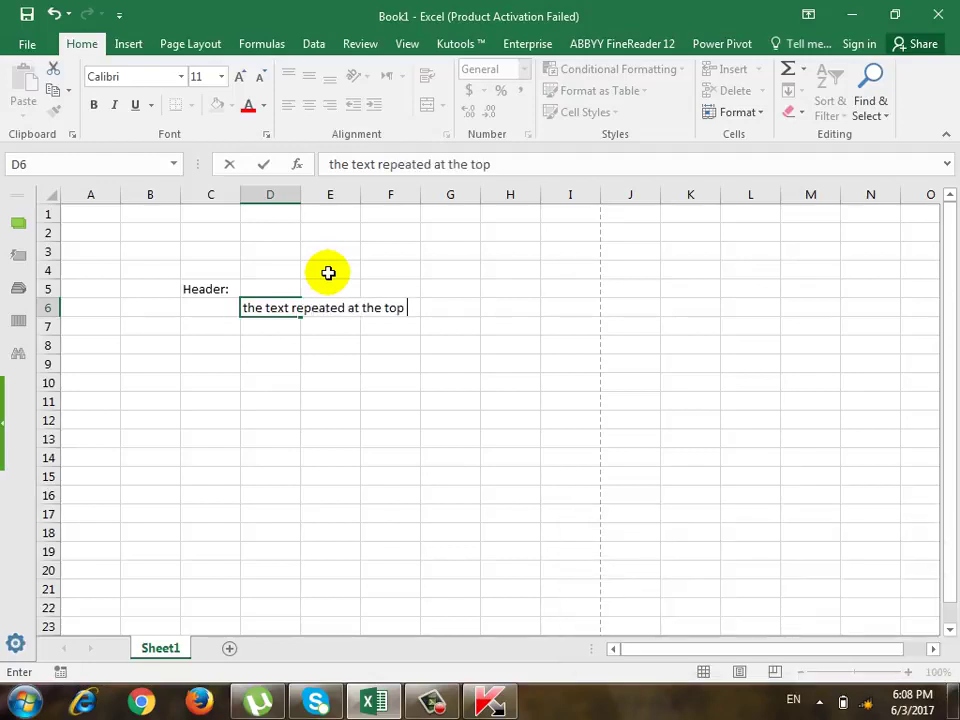
type("of every p")
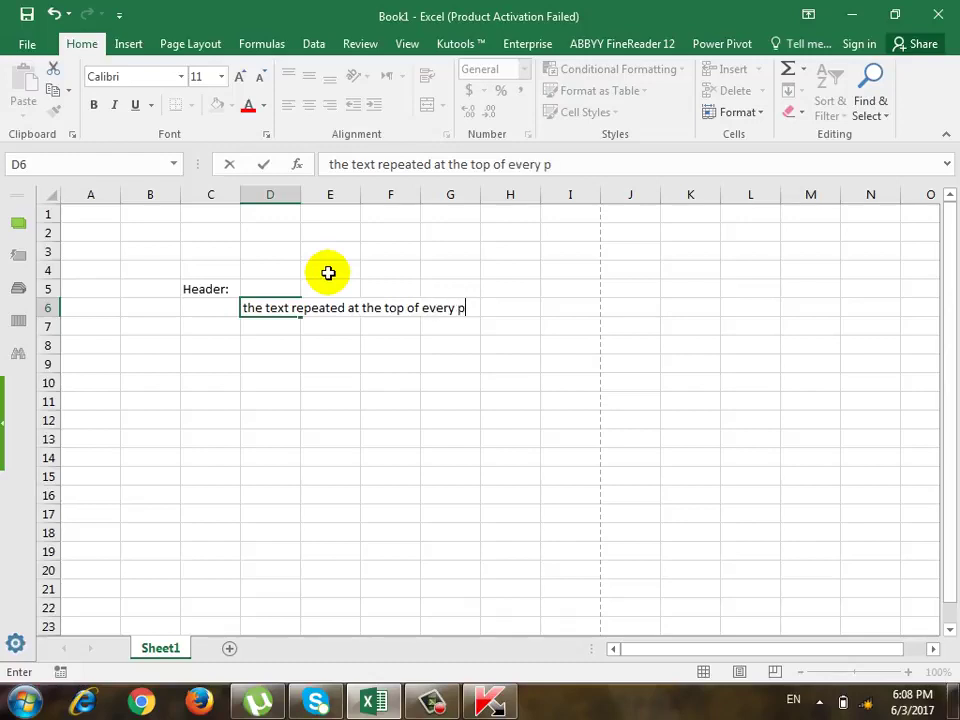
type("age")
key("Return")
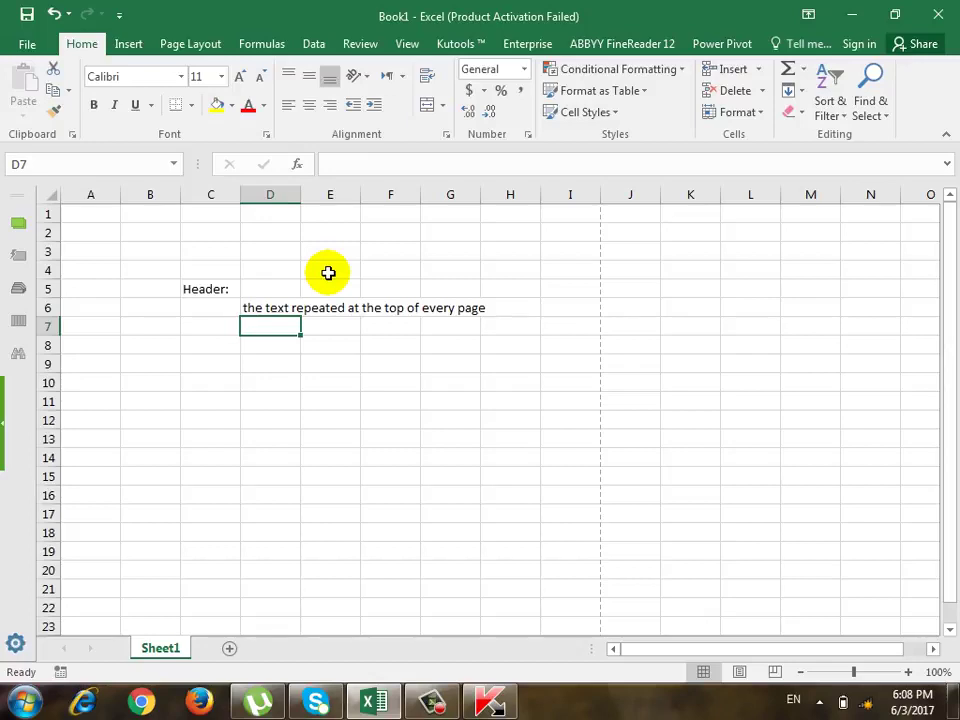
key("Up")
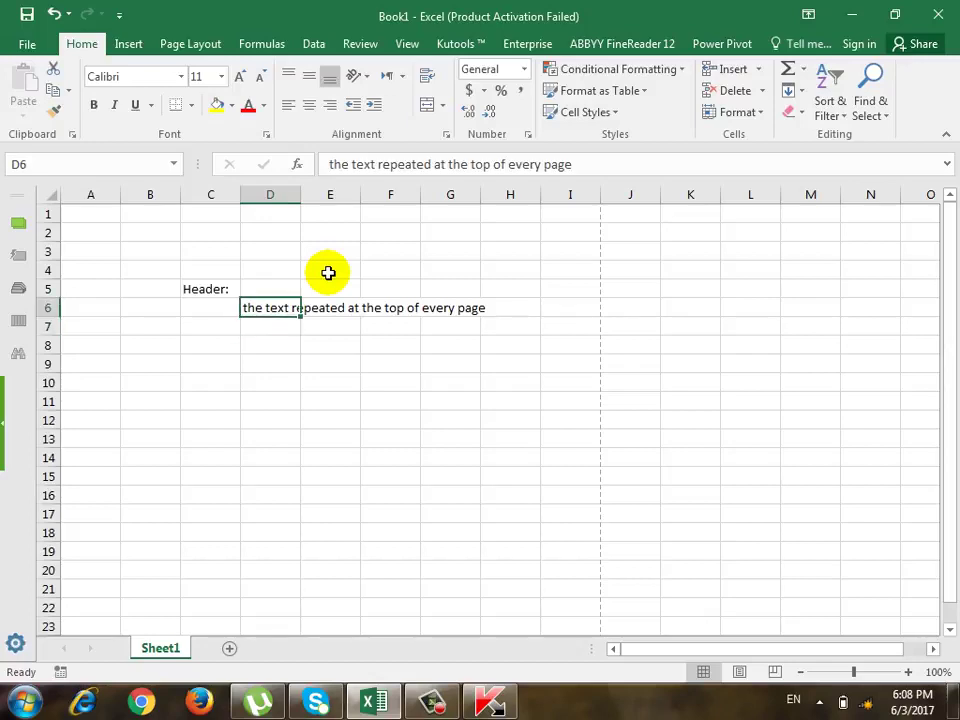
key("Down")
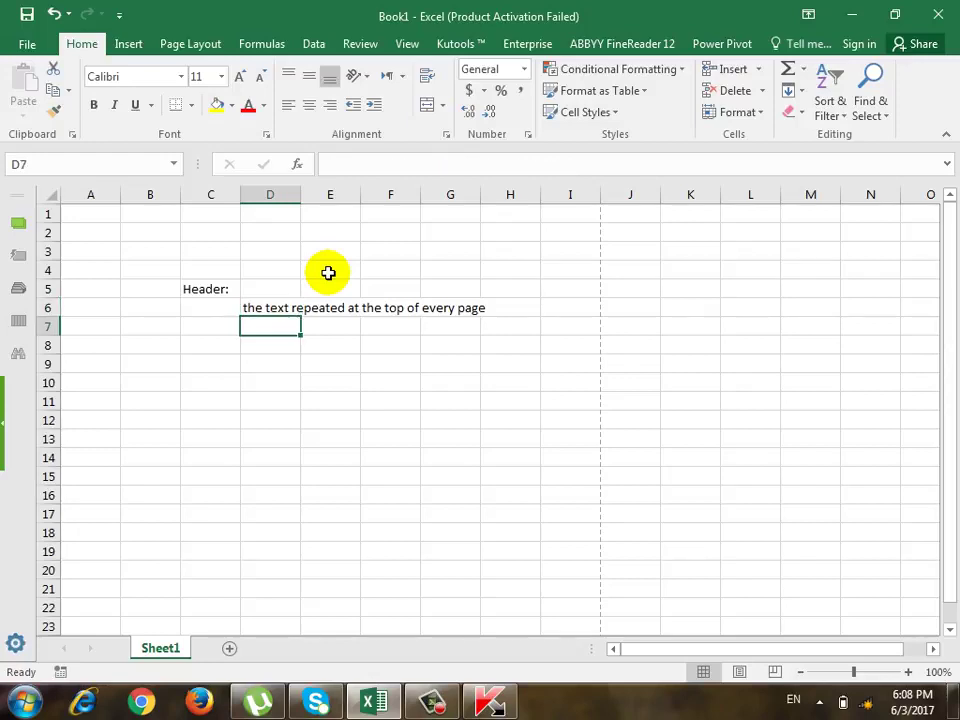
key("Left")
Label C7 'Footer:' and type 'the text repeated at the bottom of every page' in D8
type("Footer:")
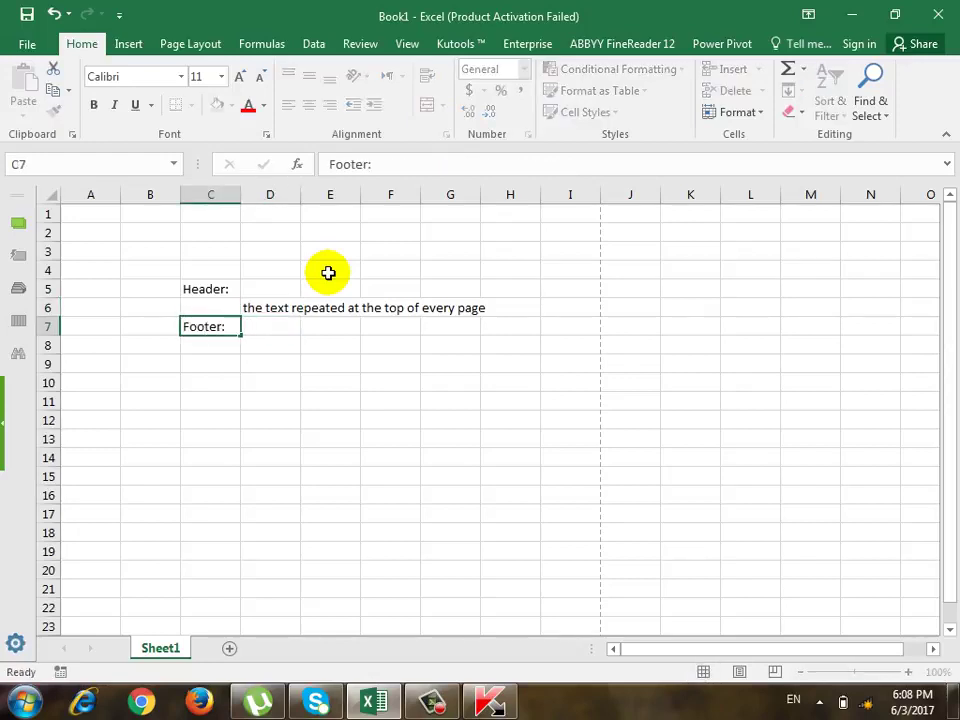
key("Down")
key("Right")
type("the ")
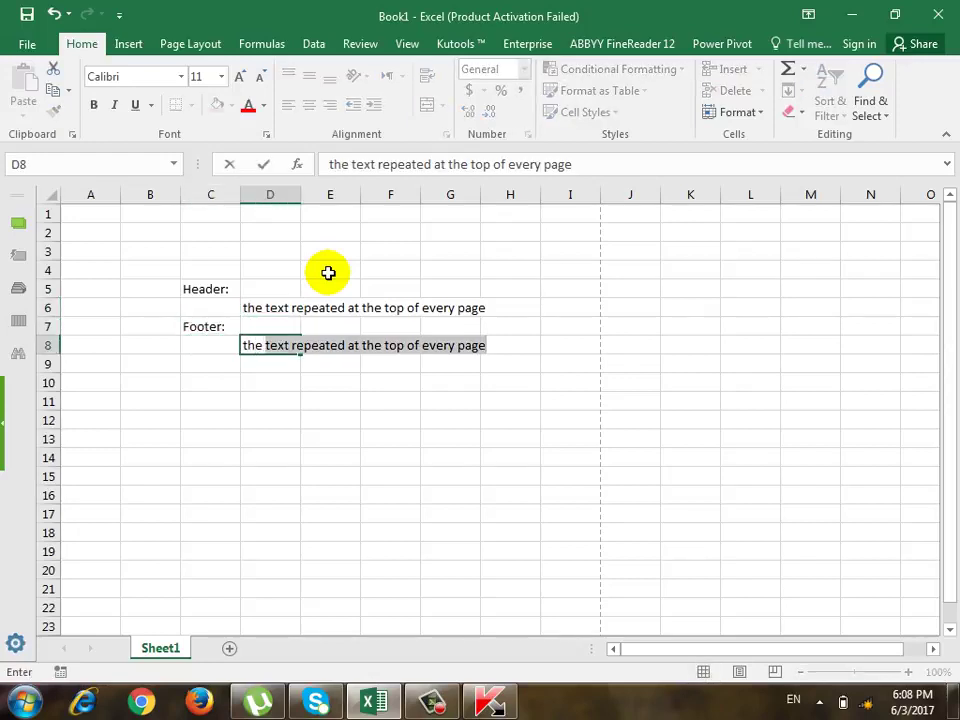
type("text re")
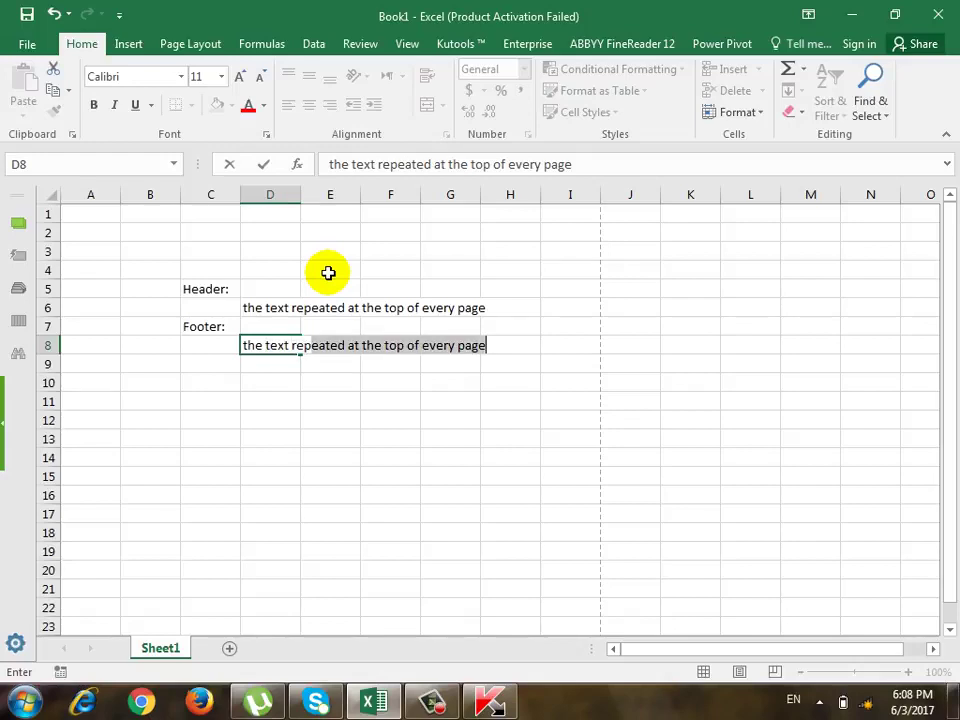
type("peated at")
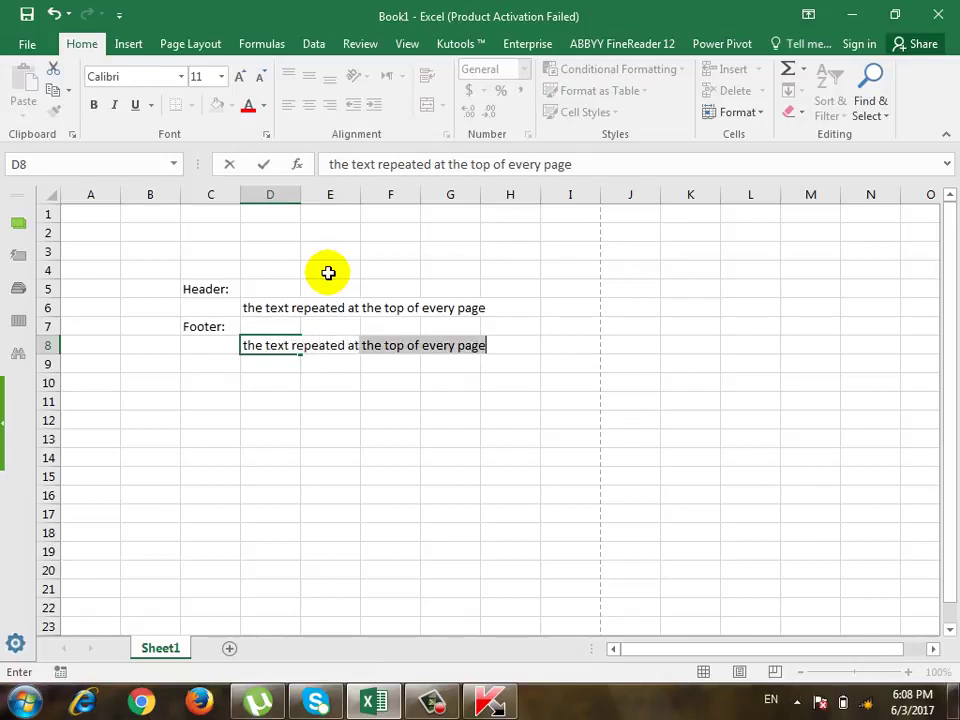
type("h th")
key("BackSpace")
key("BackSpace")
key("BackSpace")
key("BackSpace")
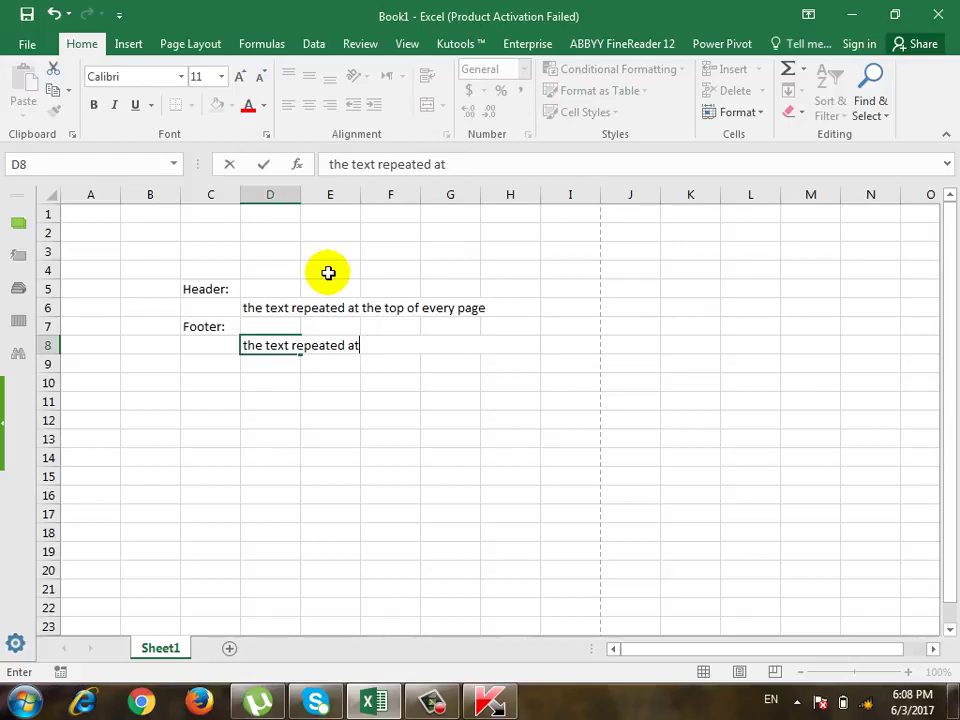
type("the bottom o")
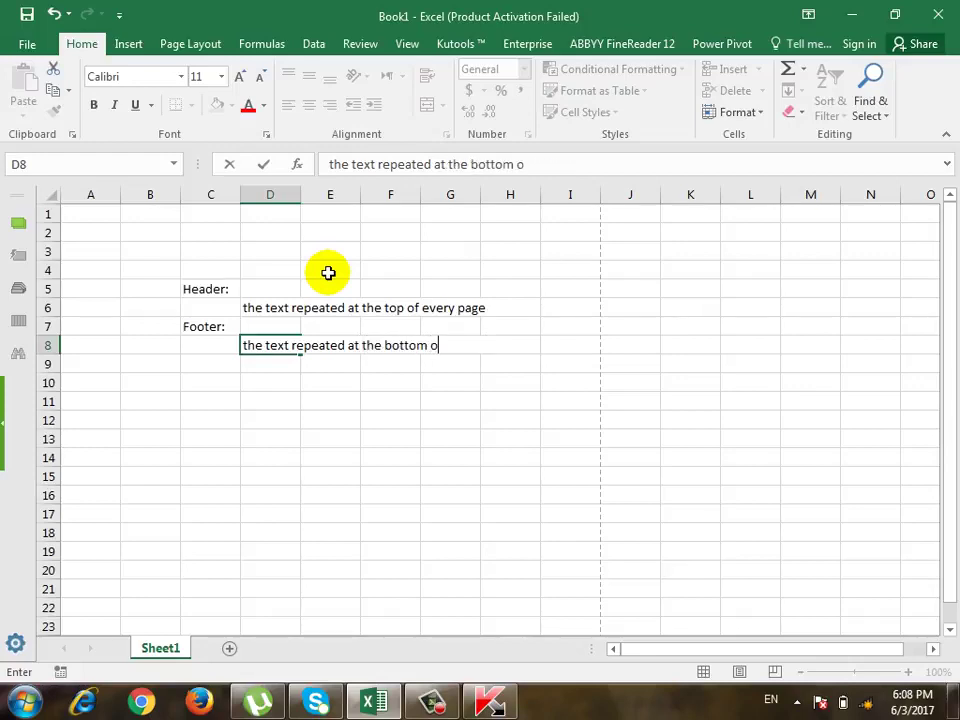
type("f everyp")
key("BackSpace")
key("BackSpace")
type("y page")
key("Return")
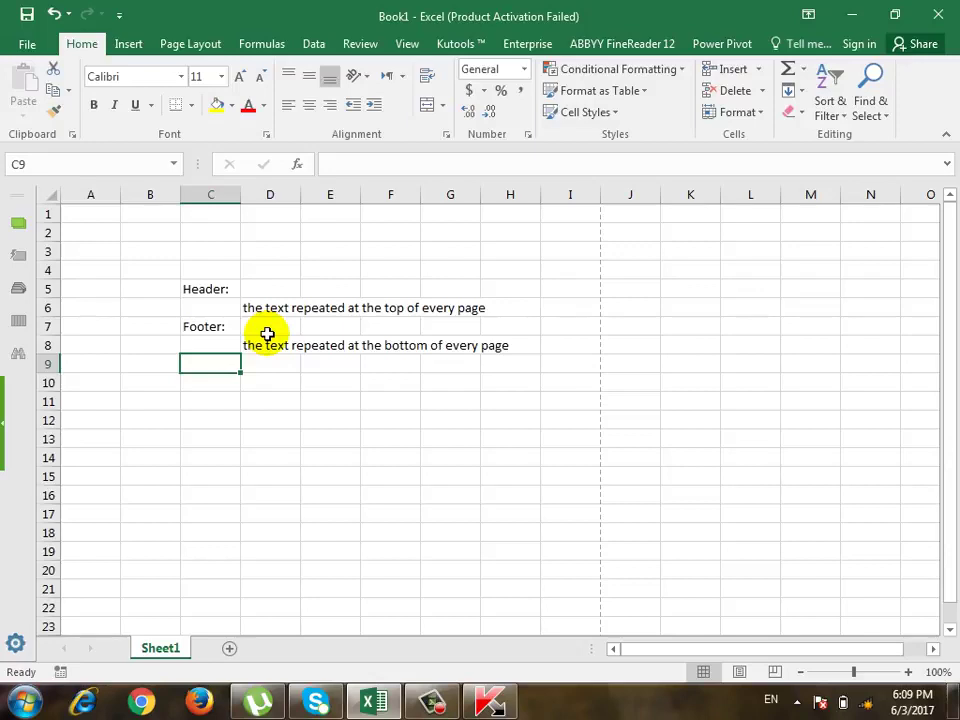
Type the sample entry 'barya' in K12
left_click(320, 338)
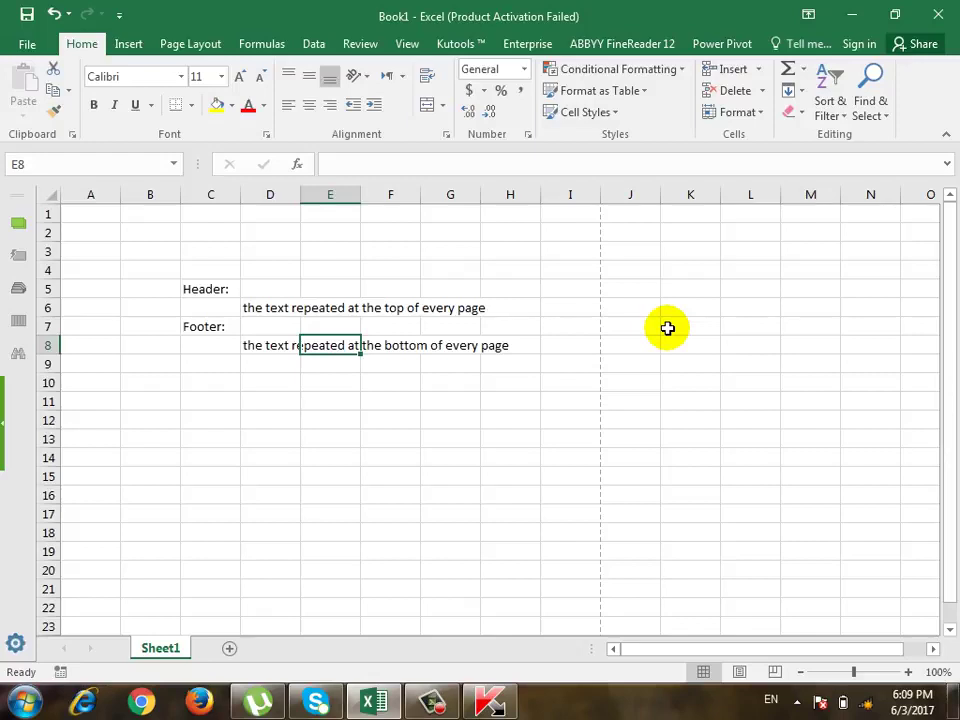
left_click(714, 419)
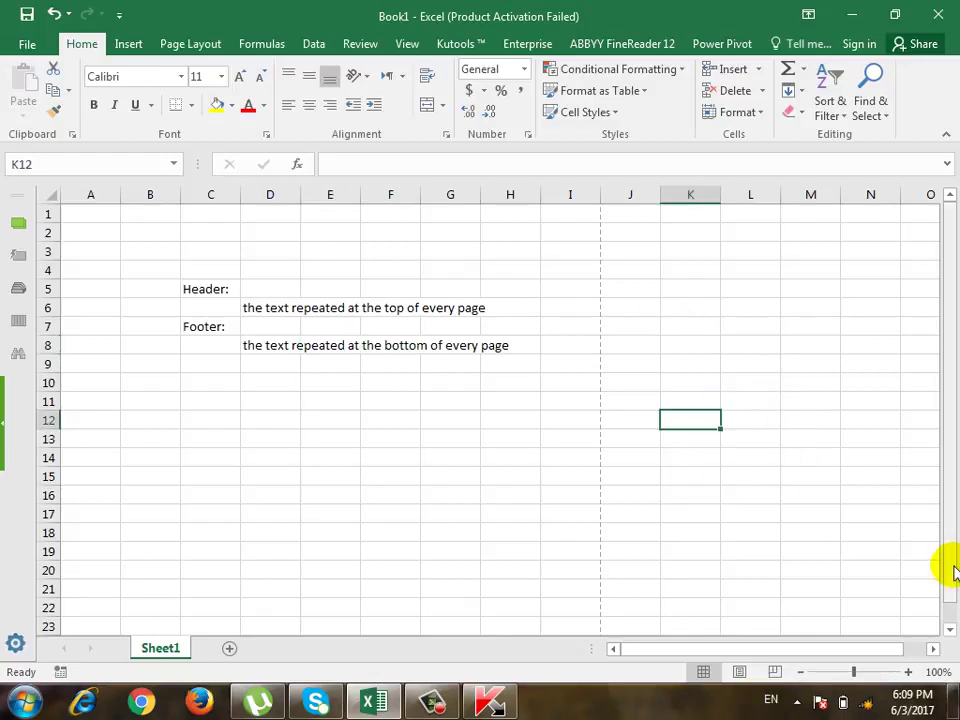
type("barya")
key("Return")
Scroll past the first page break and enter 'barya 3' in D53
scroll(790, 563, "down", 1)
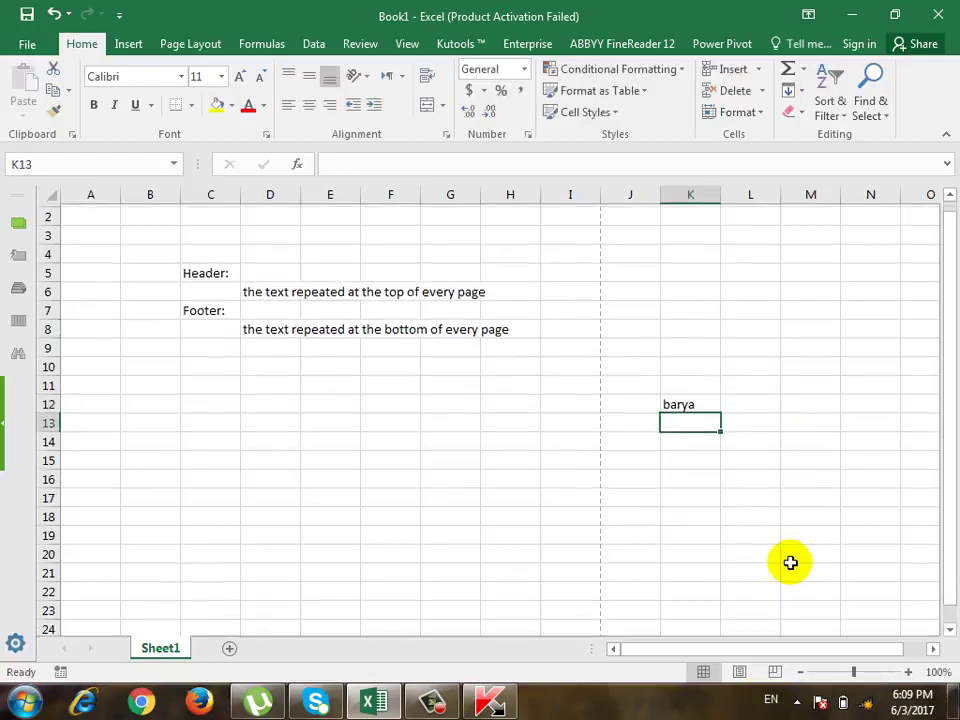
scroll(791, 550, "down", 6)
scroll(792, 533, "down", 3)
scroll(780, 525, "down", 2)
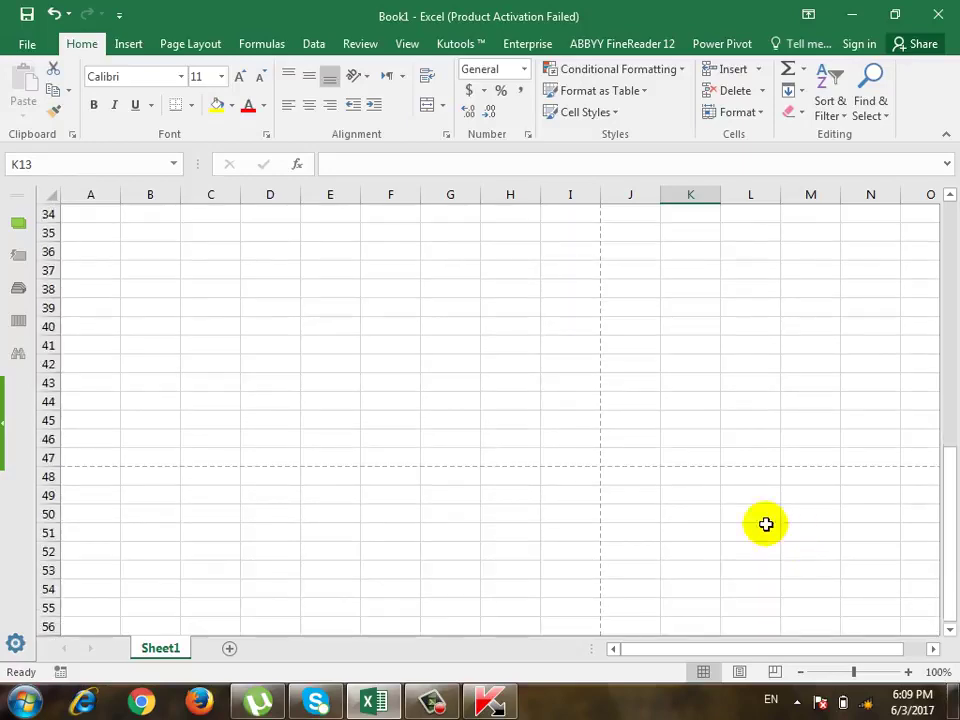
left_click(297, 566)
type("barya")
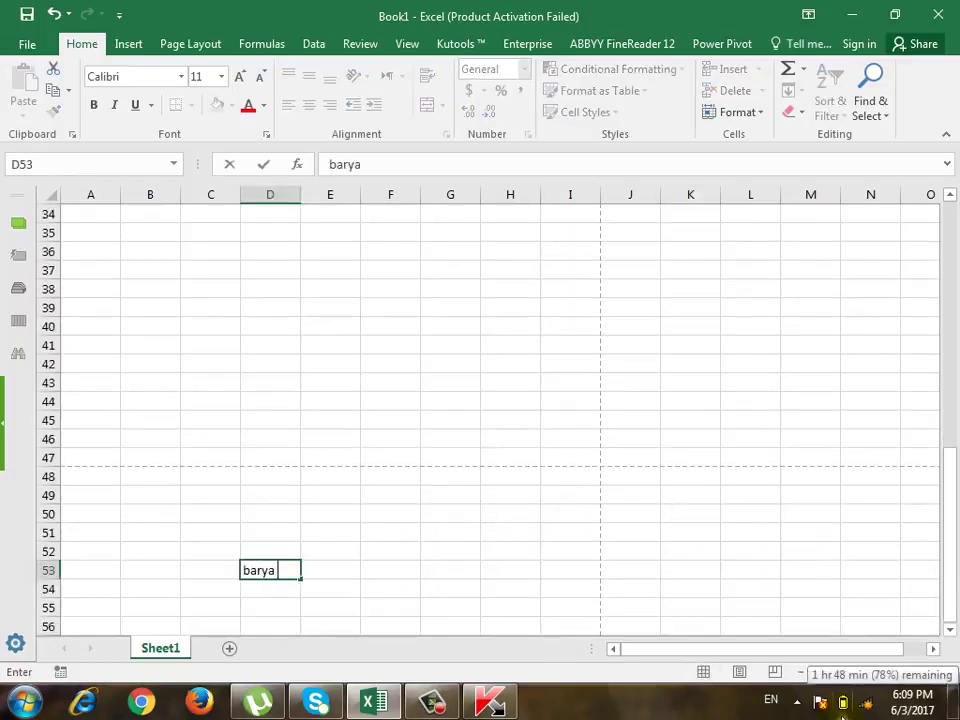
type(" 3")
key("Return")
Enter 'barya' in M52, then return to the top of the sheet
key("Right")
key("Right")
key("Right")
key("Right")
key("Right")
key("Right")
key("Right")
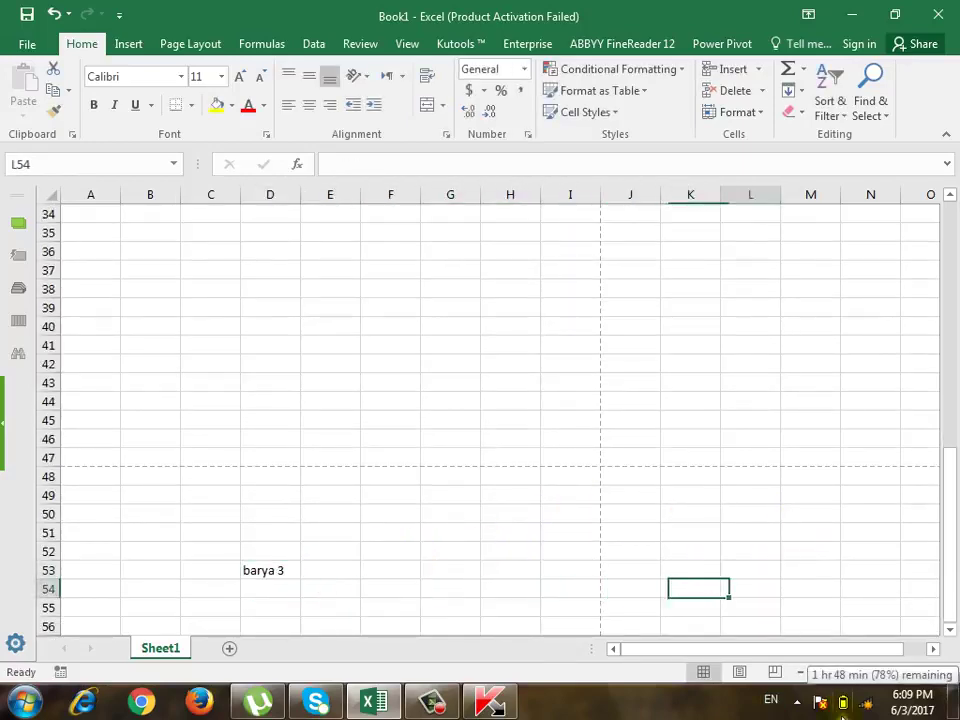
key("Right")
key("Up")
key("Up")
type("barya")
key("Return")
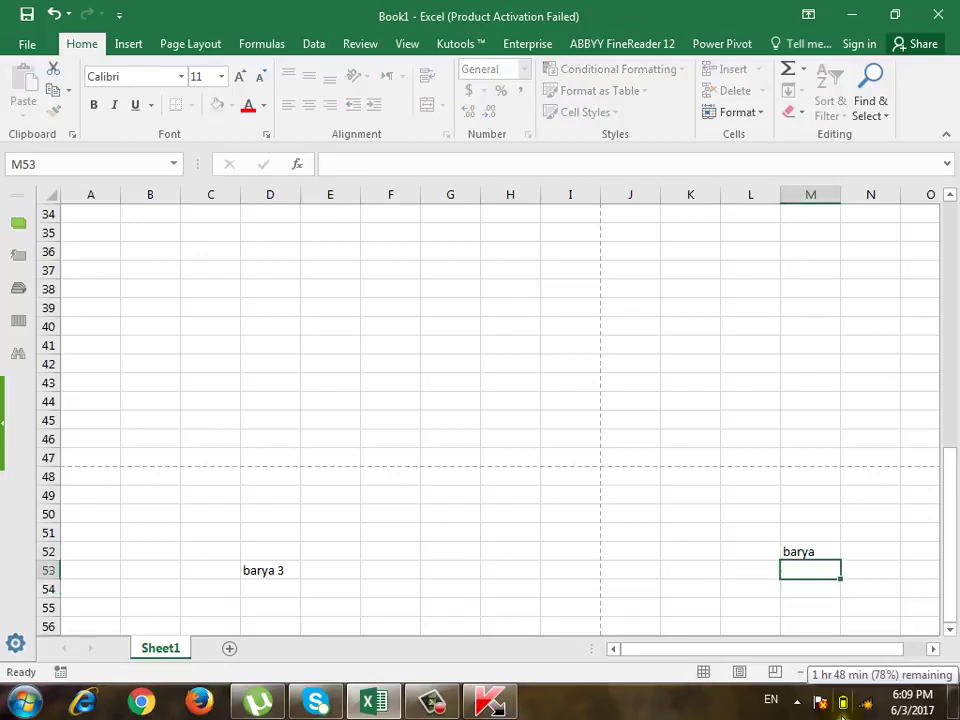
scroll(490, 420, "up", 11)
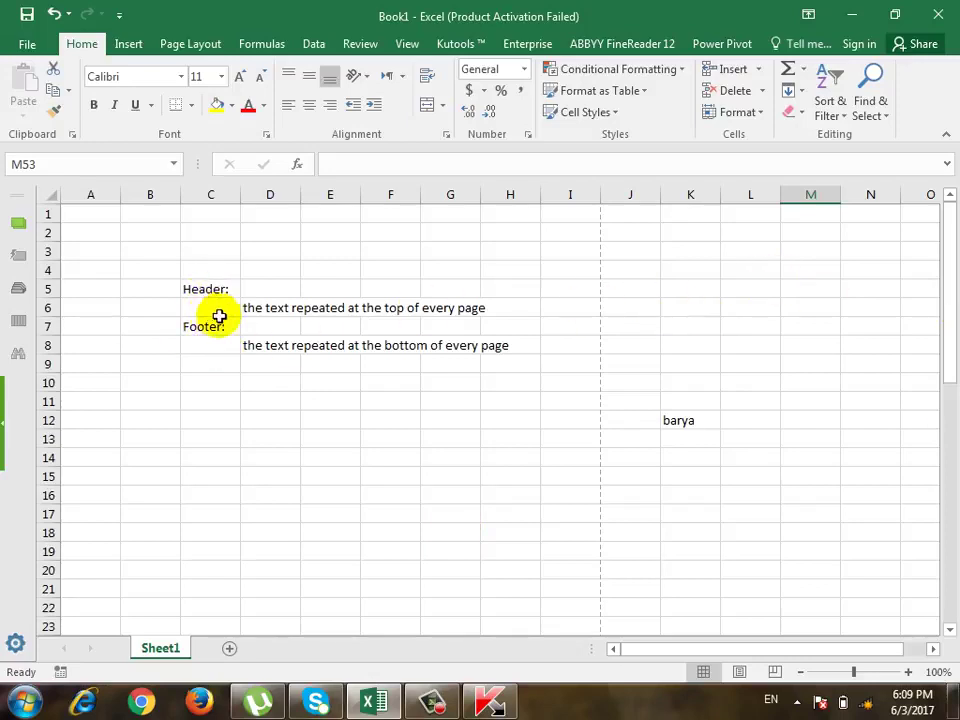
Look over the print preview and the Page Layout page setup options, then close them
left_click(45, 47)
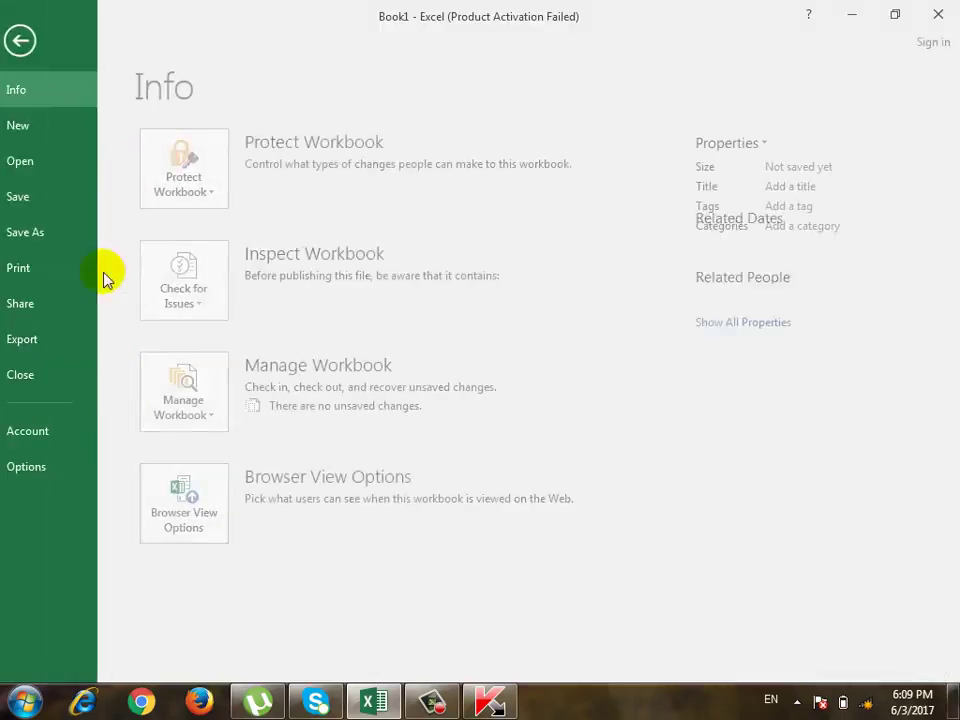
left_click(45, 266)
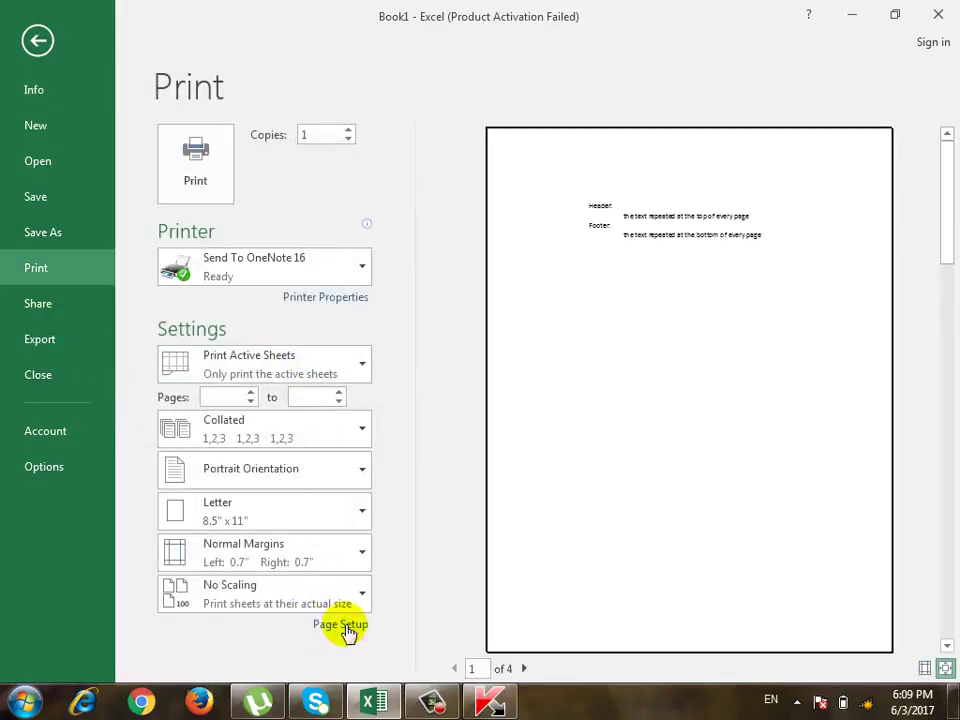
left_click(36, 38)
left_click(212, 43)
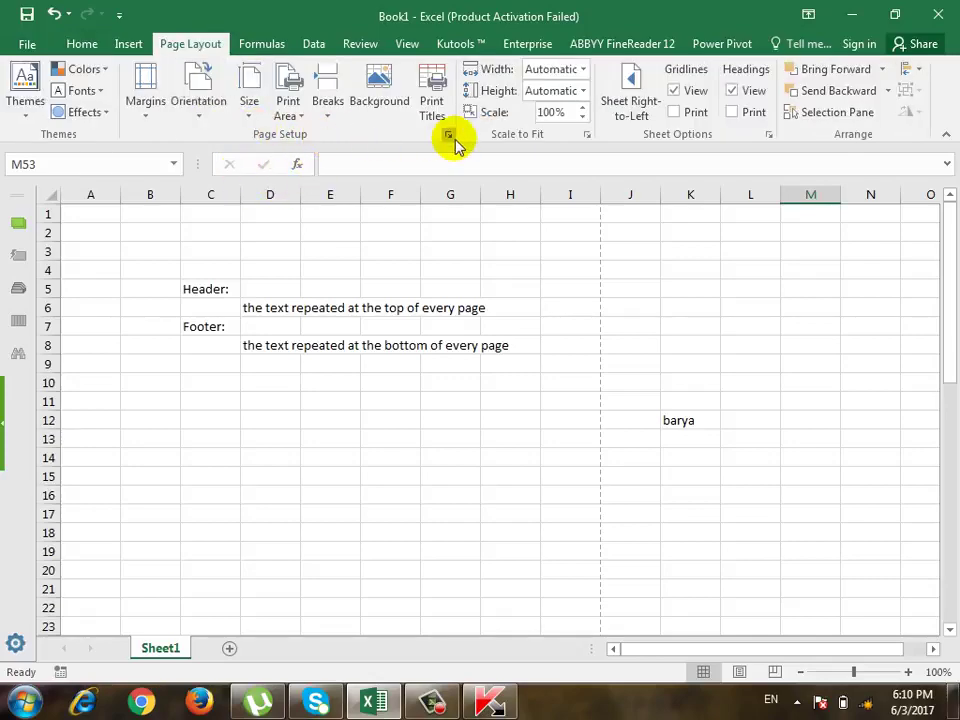
left_click(448, 134)
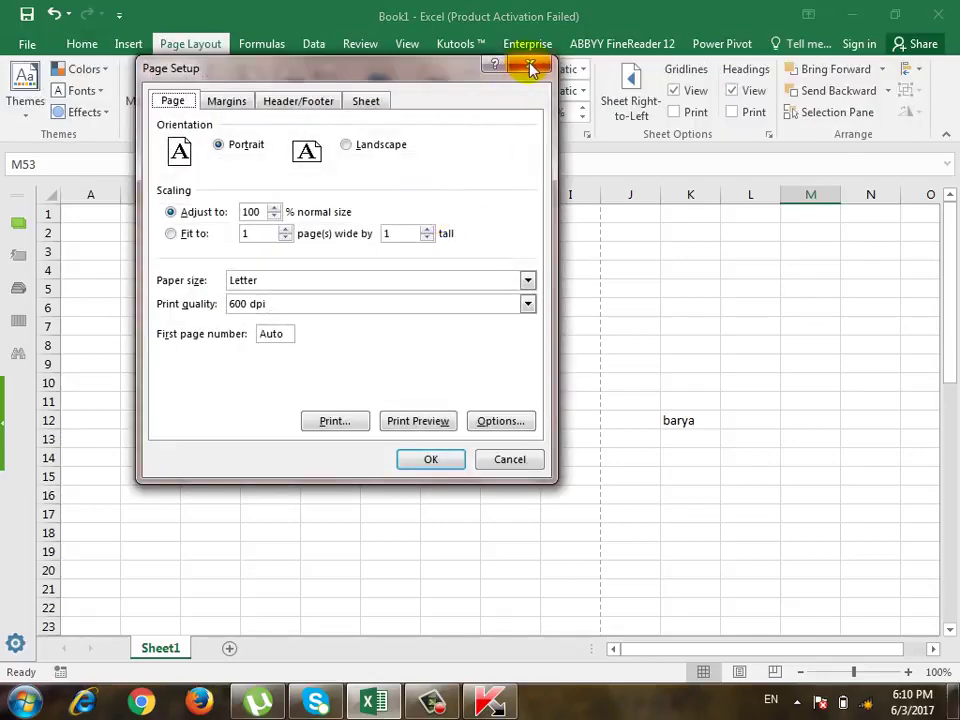
left_click(530, 64)
From the print preview, open Page Setup on its Header/Footer tab
left_click(27, 44)
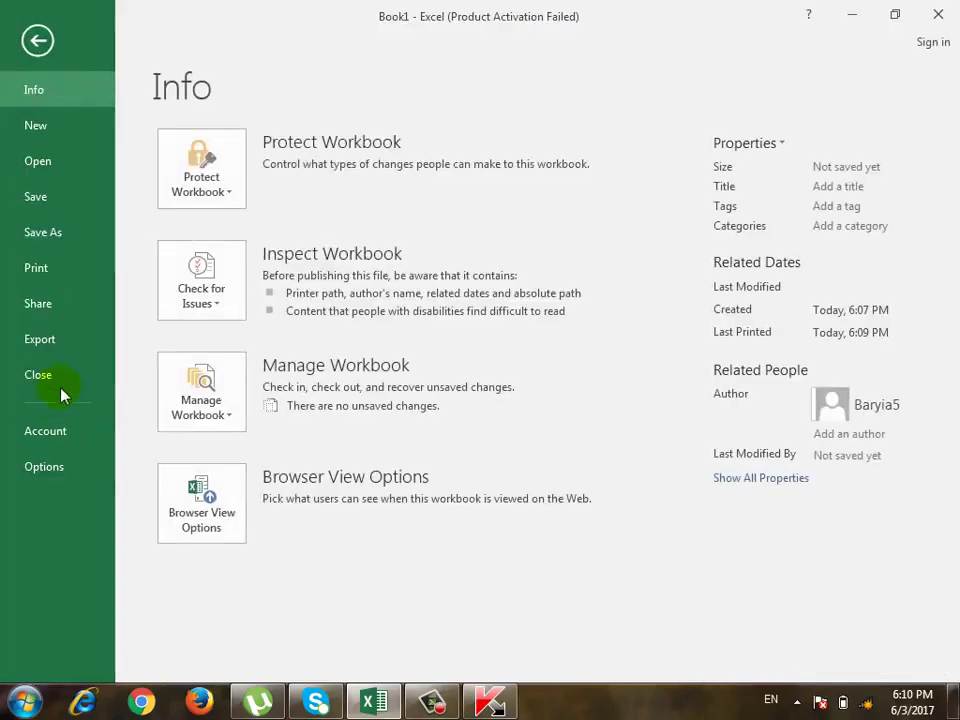
left_click(45, 270)
left_click(352, 626)
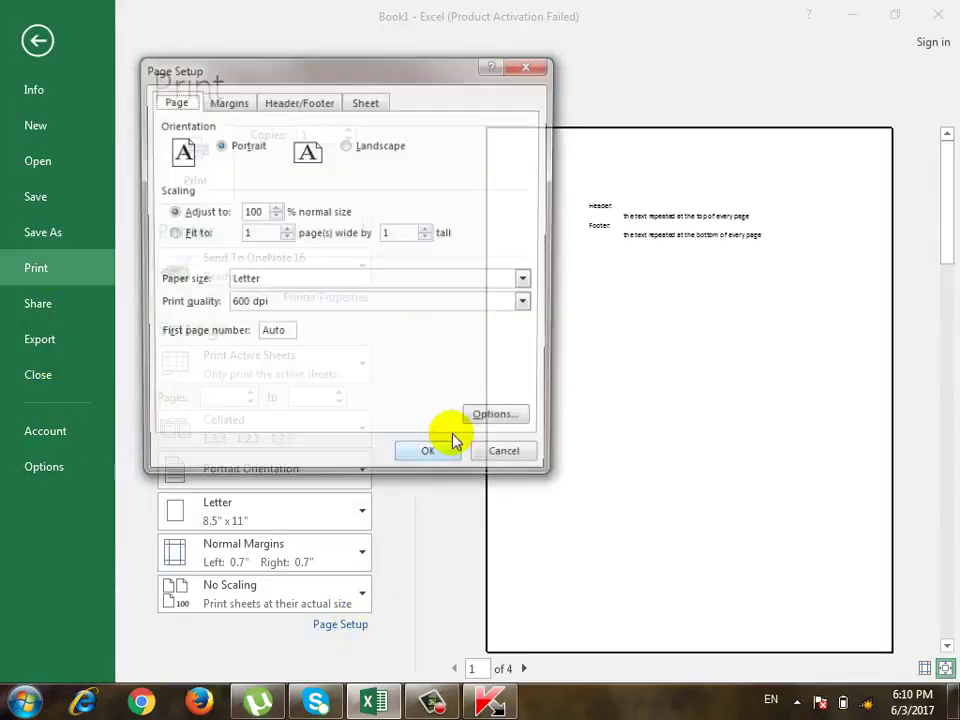
left_click(300, 104)
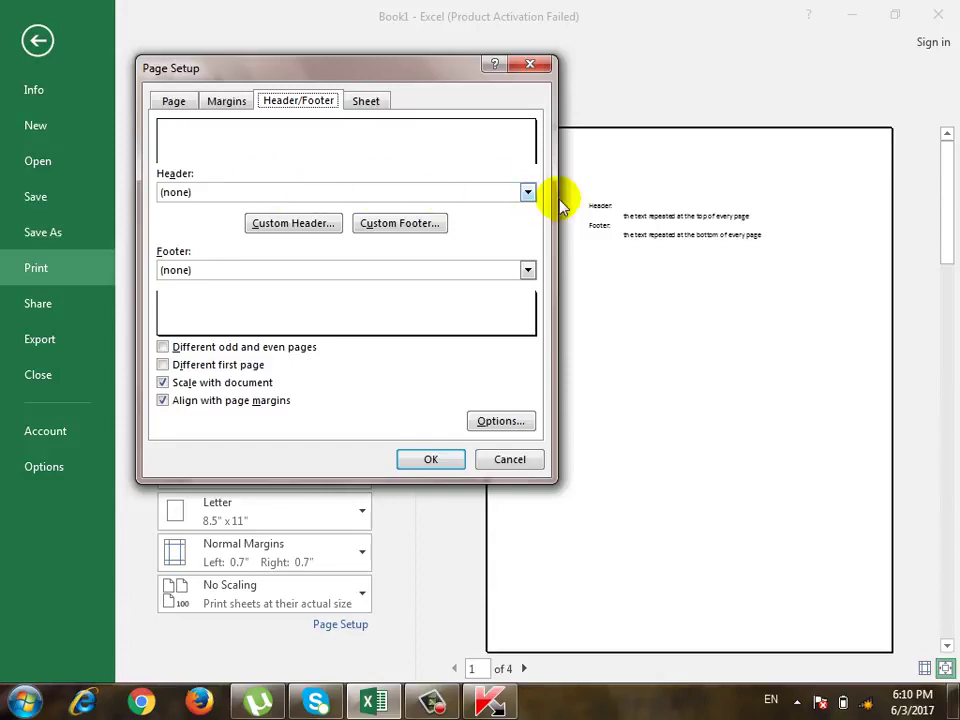
left_click(528, 192)
scroll(428, 255, "down", 1)
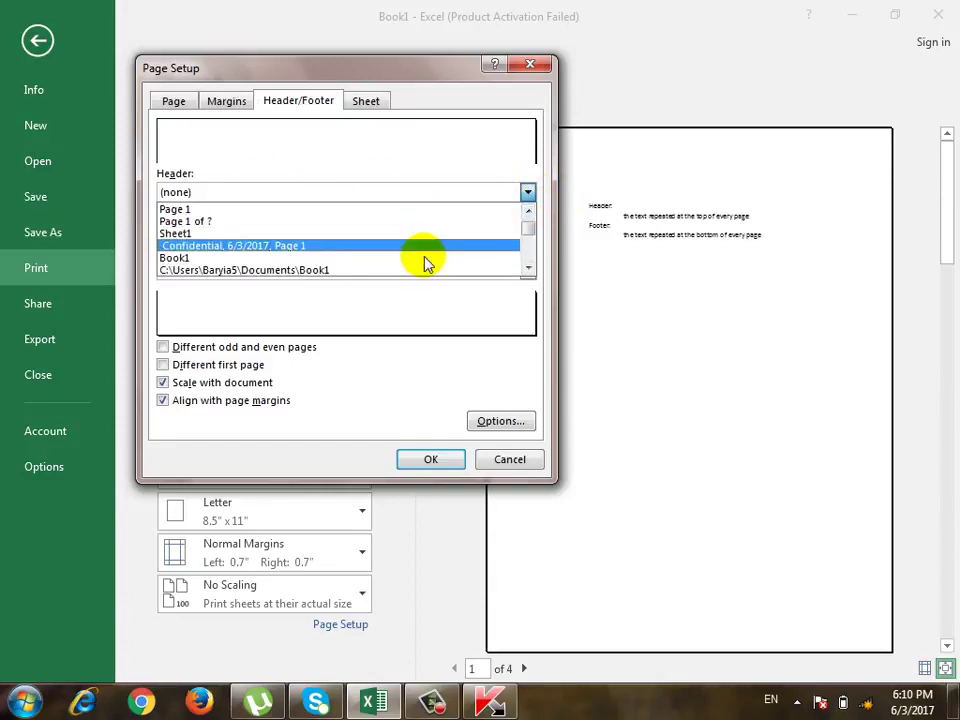
scroll(425, 250, "down", 2)
scroll(424, 266, "down", 1)
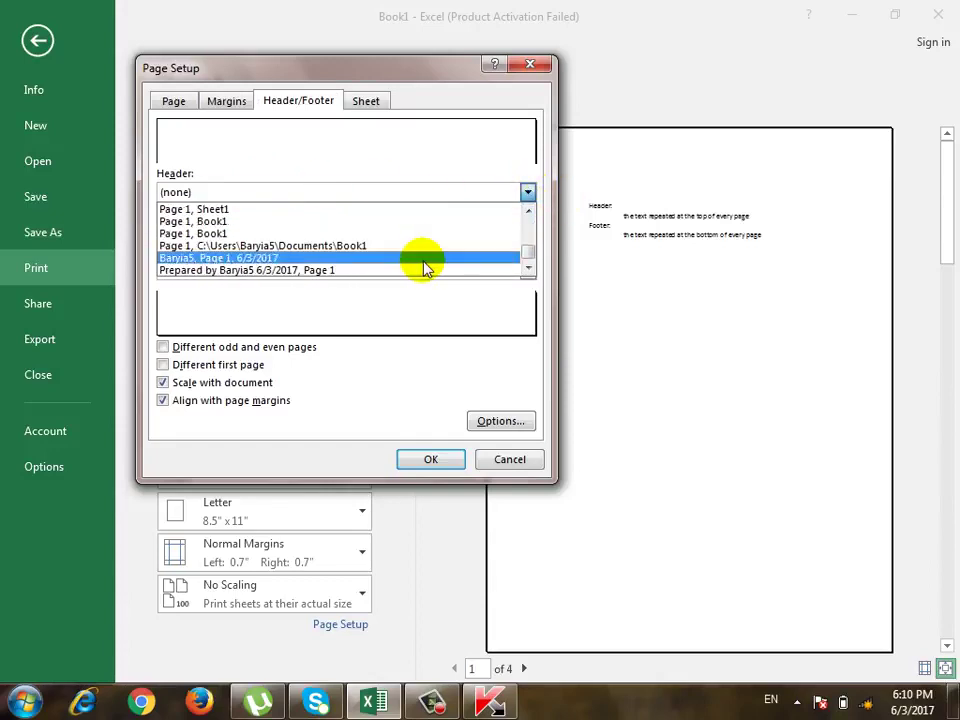
scroll(422, 266, "up", 3)
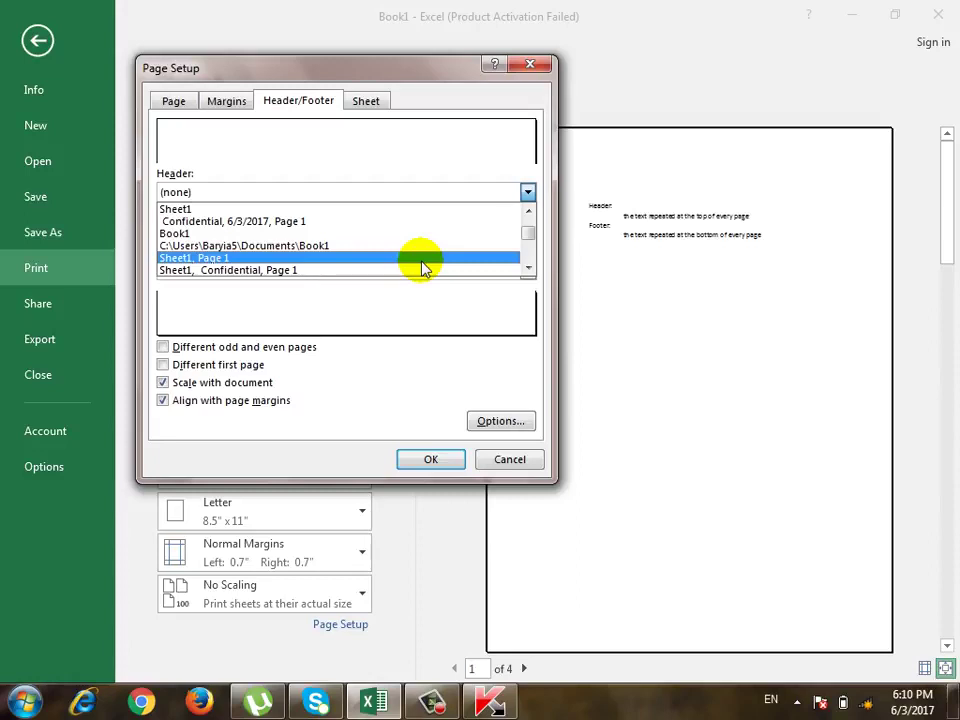
left_click(484, 150)
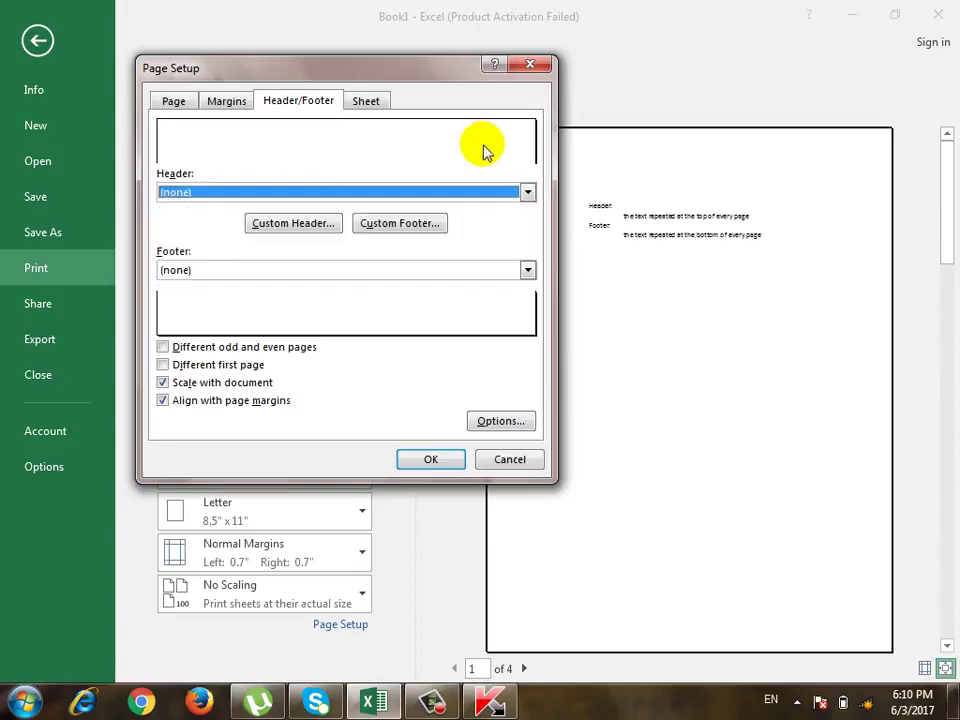
left_click(528, 271)
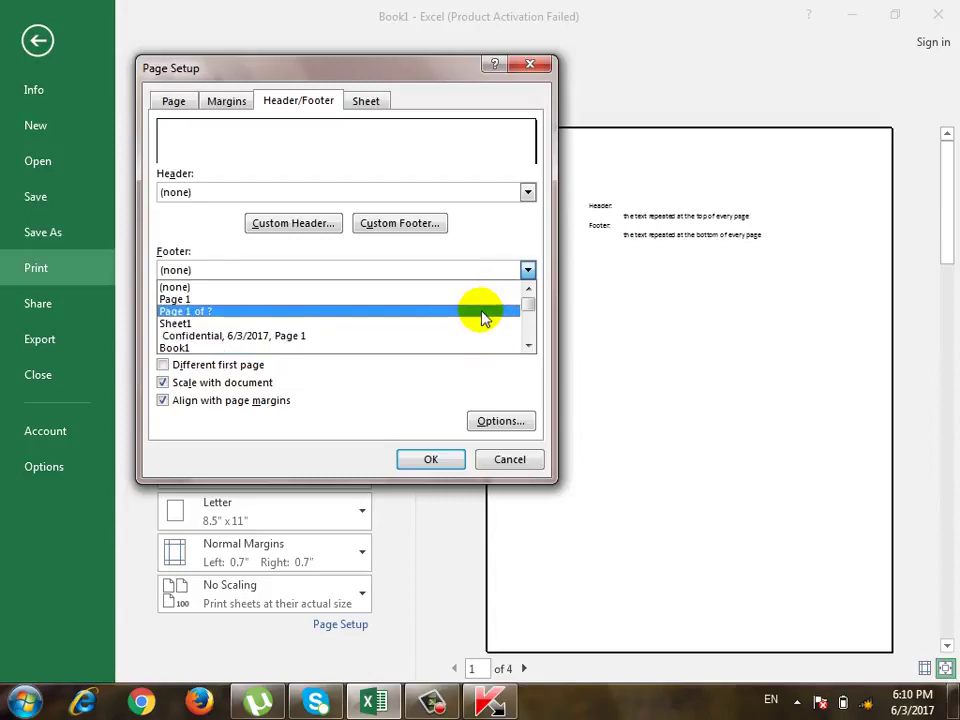
left_click(439, 156)
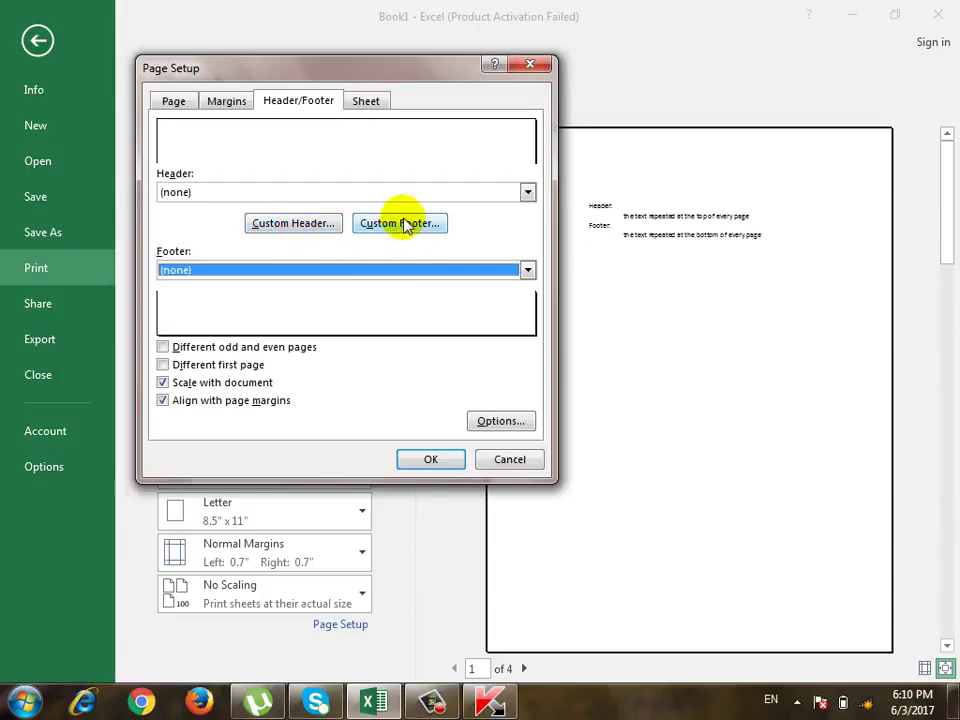
Write 'Barya Institute' in the centre section of a custom header and accept it
left_click(310, 234)
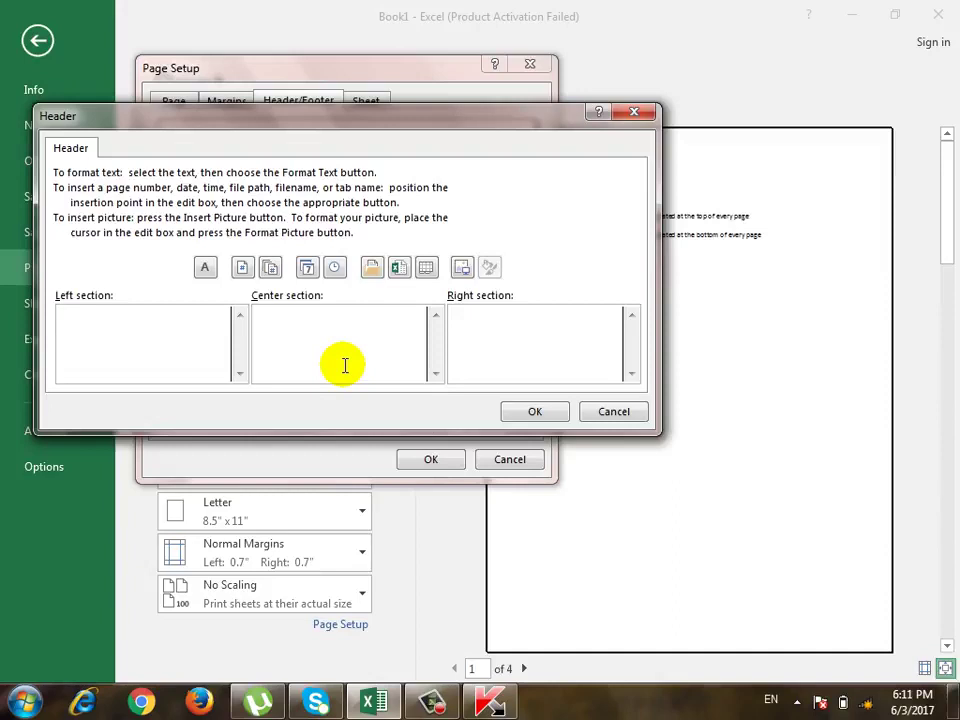
left_click(371, 317)
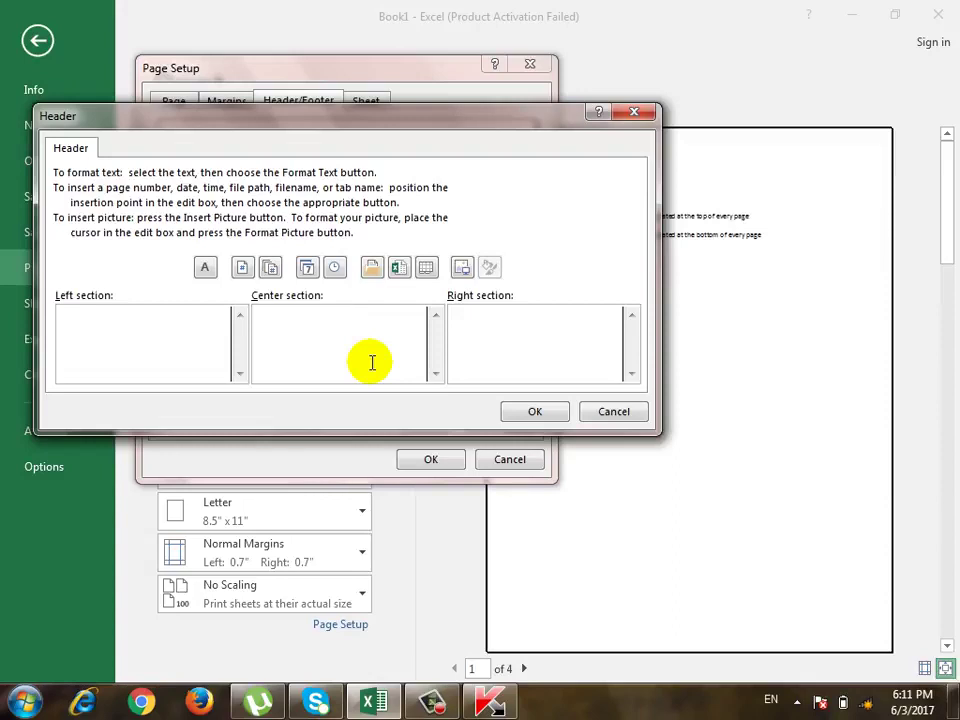
type("Barya ")
type("Institute")
left_click(506, 412)
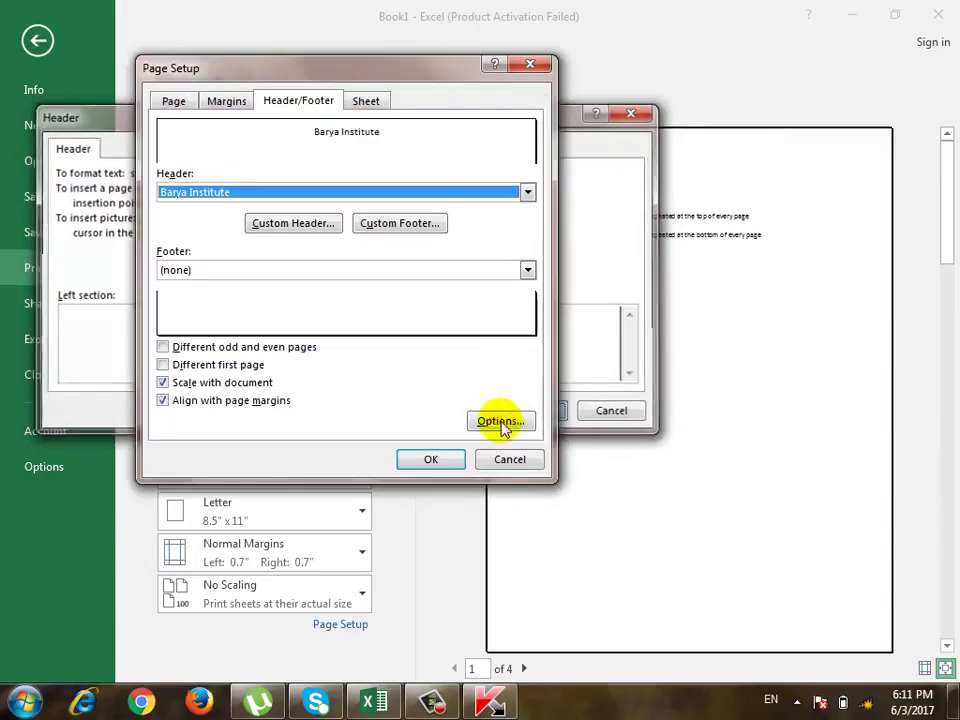
Apply the header, zoom the preview and page through to page 4 of 4
left_click(433, 458)
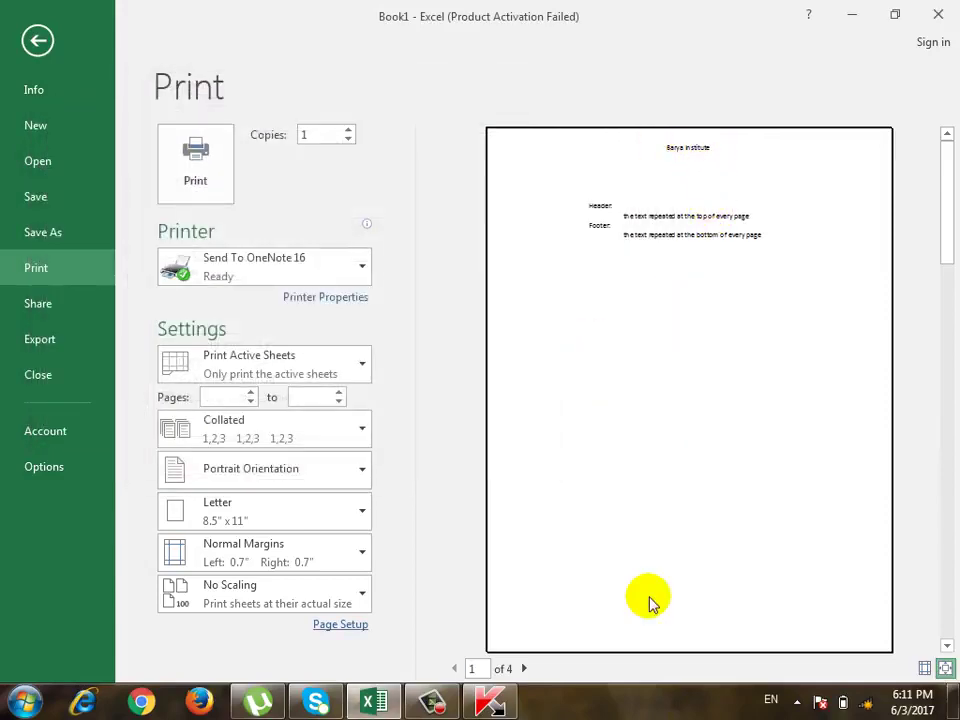
left_click(944, 669)
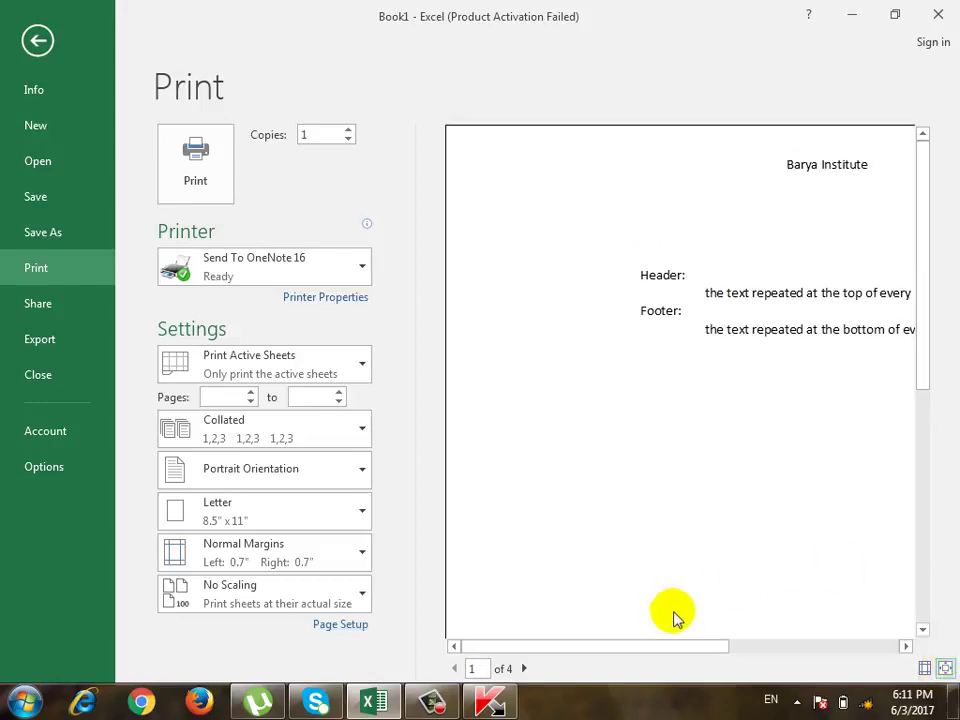
left_click_drag(713, 648, 674, 648)
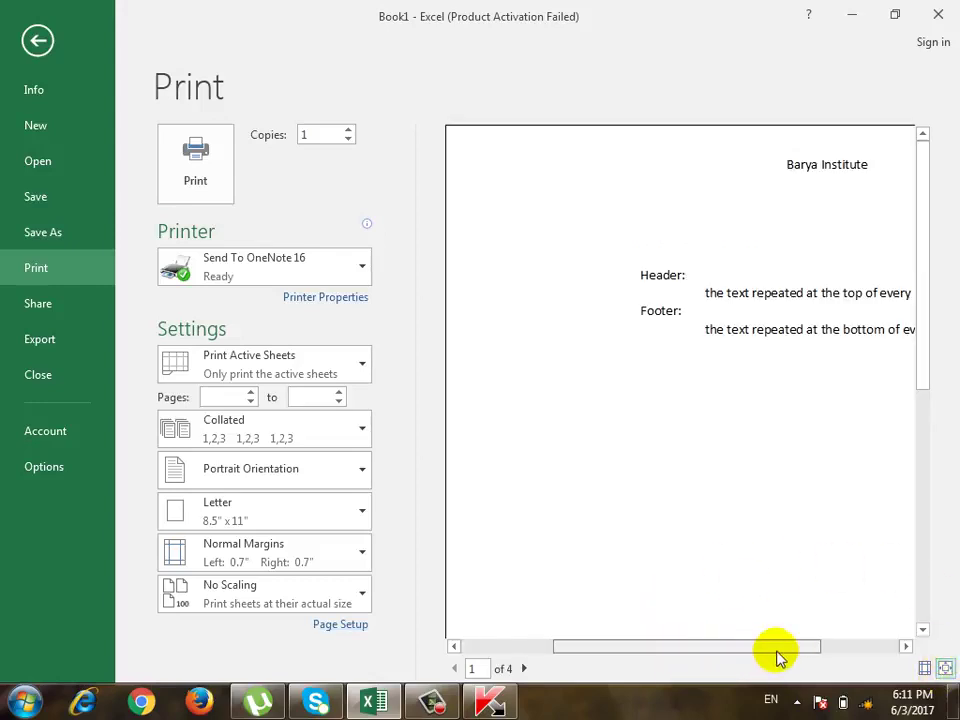
left_click(524, 668)
left_click(525, 668)
left_click(525, 668)
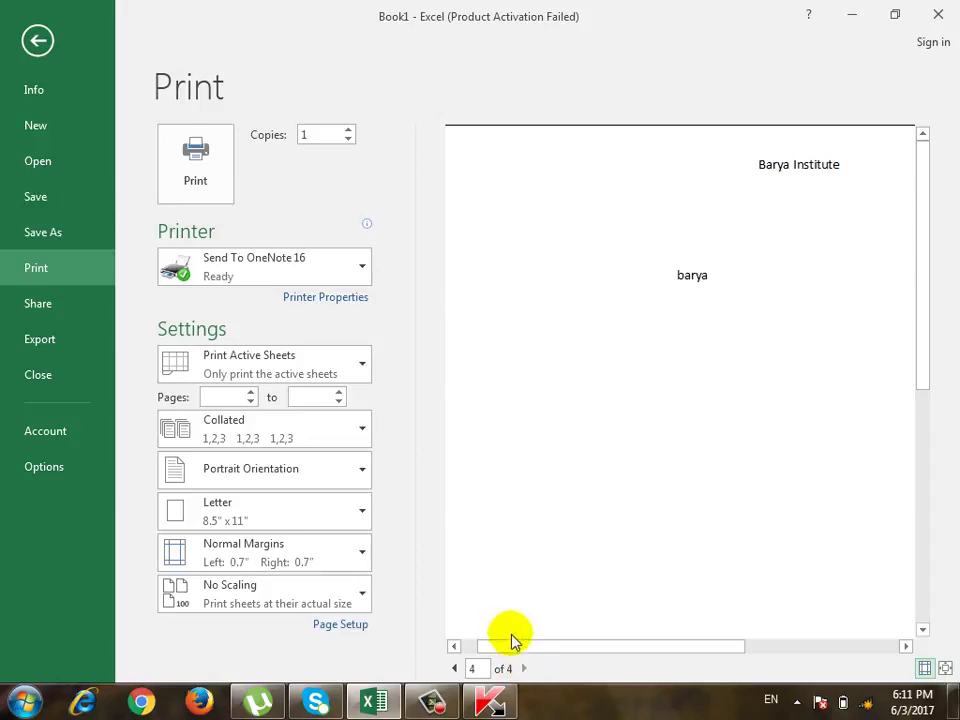
Reopen the custom header and select the centre 'Barya Institute' text
left_click(345, 627)
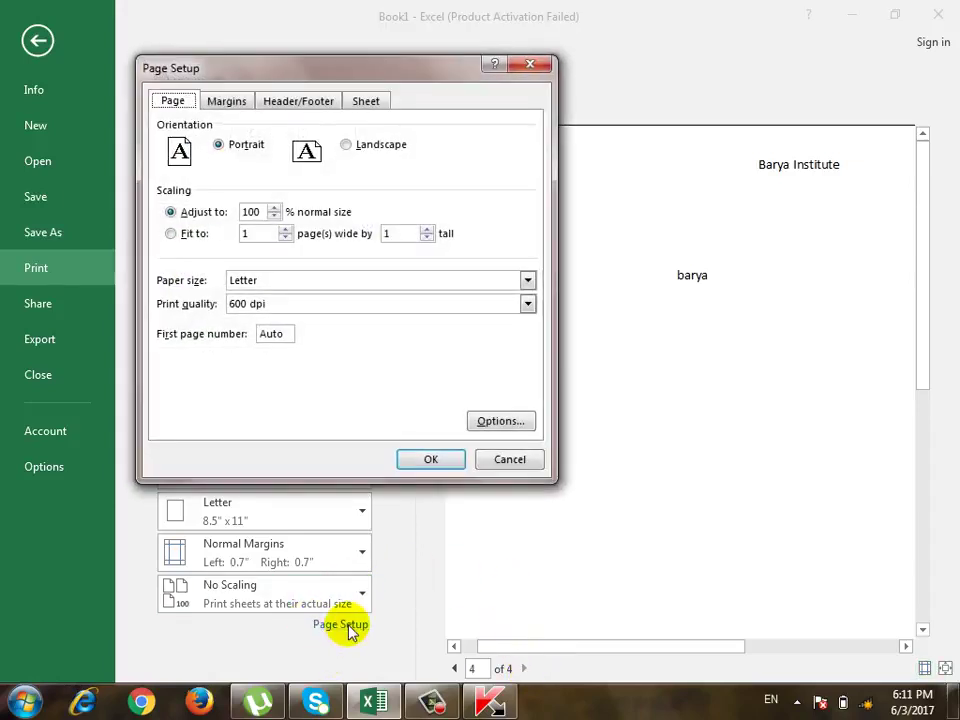
left_click(292, 104)
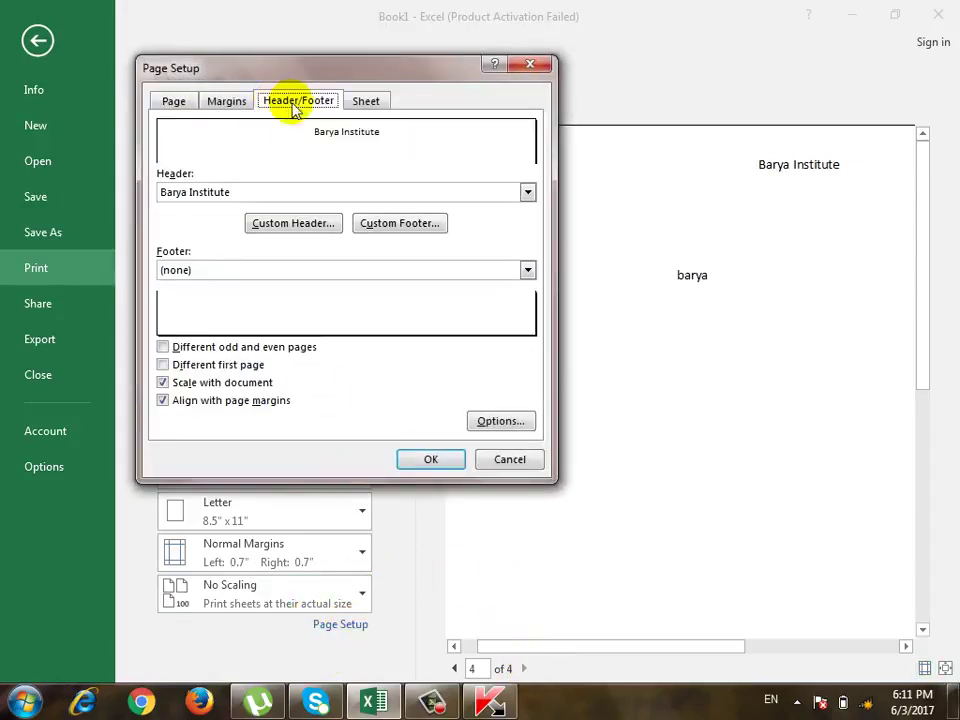
left_click(298, 226)
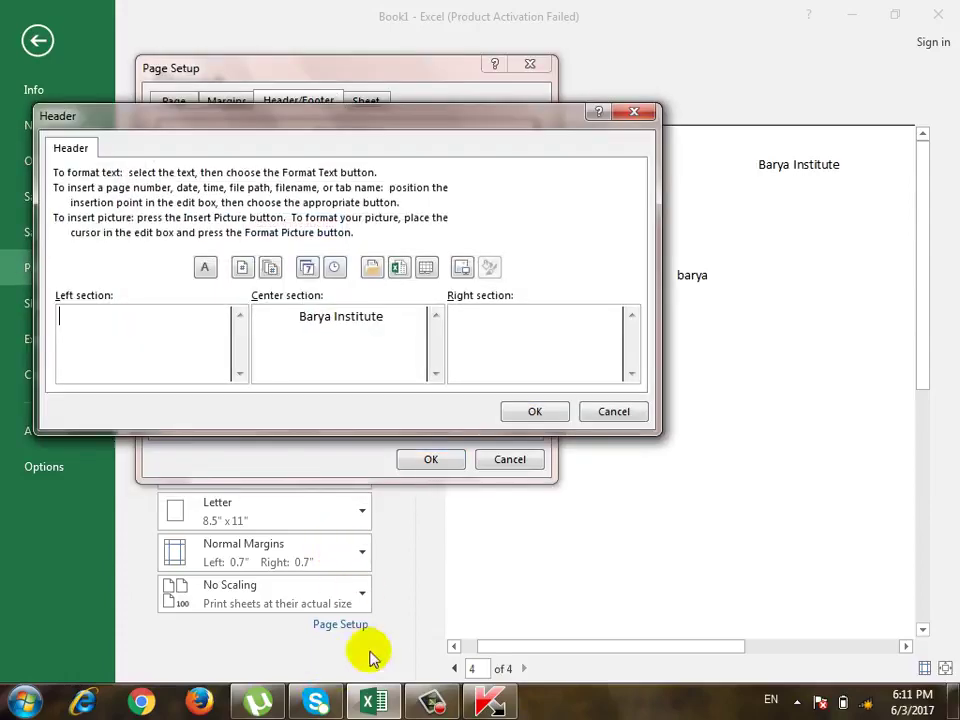
left_click(335, 347)
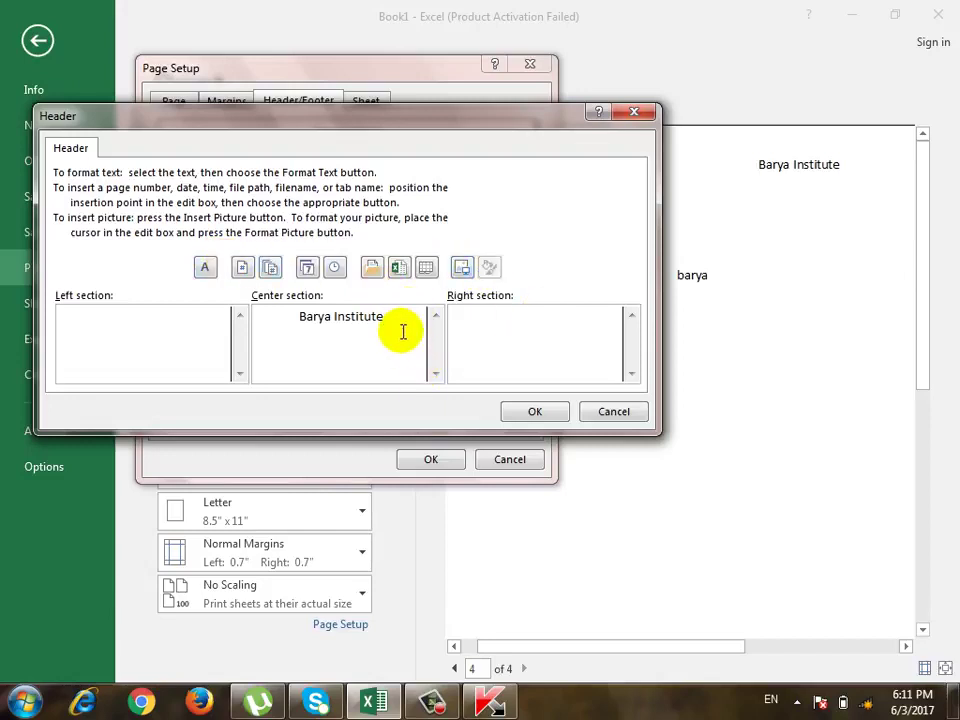
left_click_drag(403, 330, 268, 315)
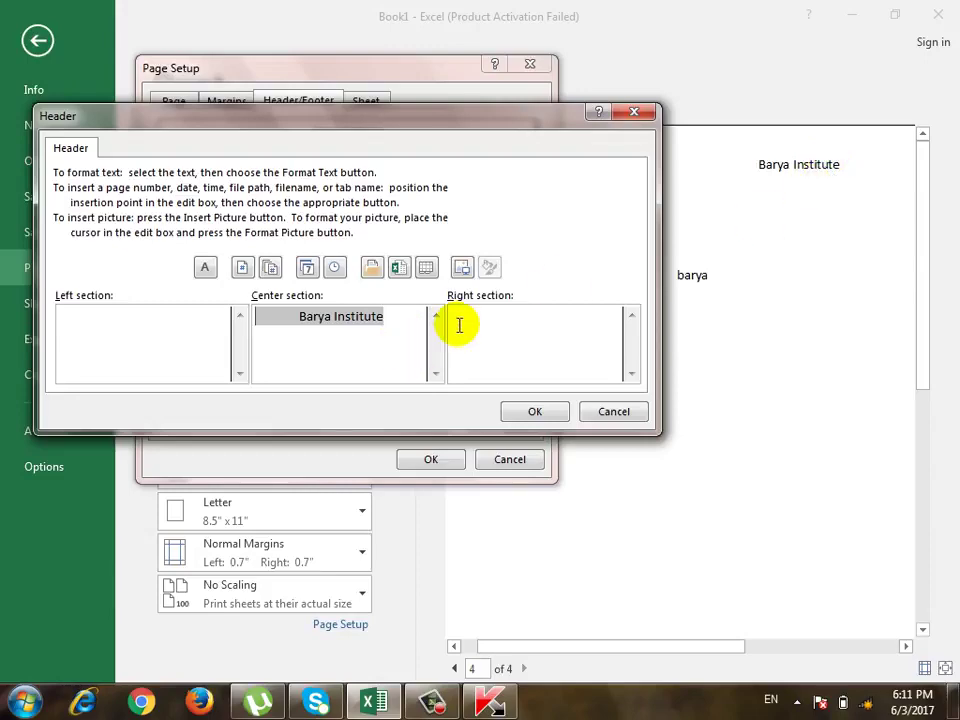
Make the header text Bold at size 14 in the font settings
left_click(206, 268)
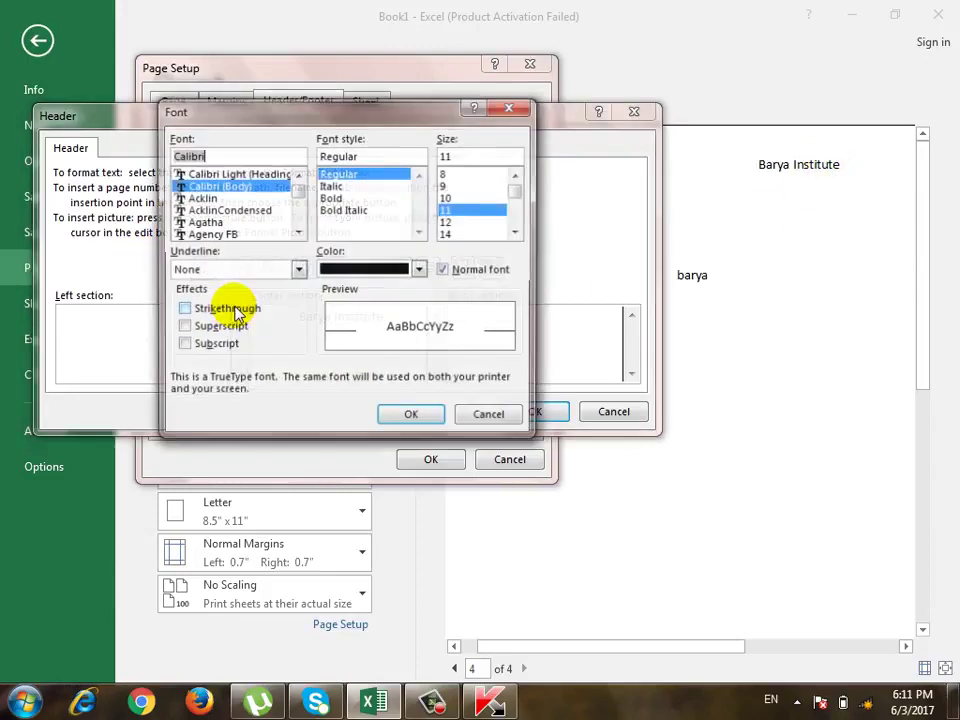
left_click_drag(296, 122, 256, 118)
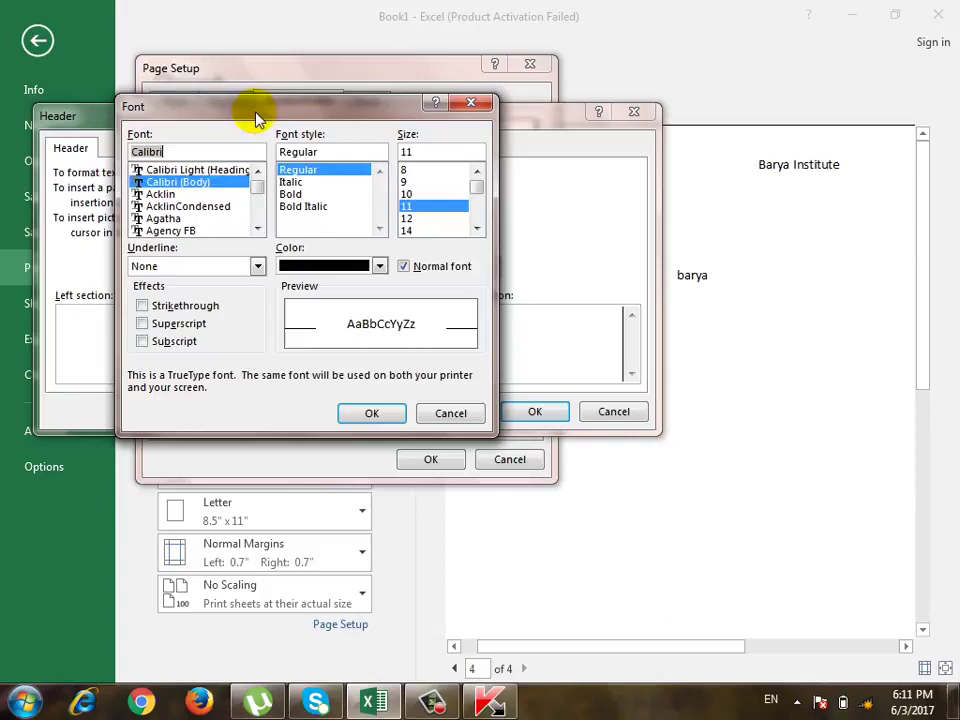
left_click(294, 194)
left_click(440, 231)
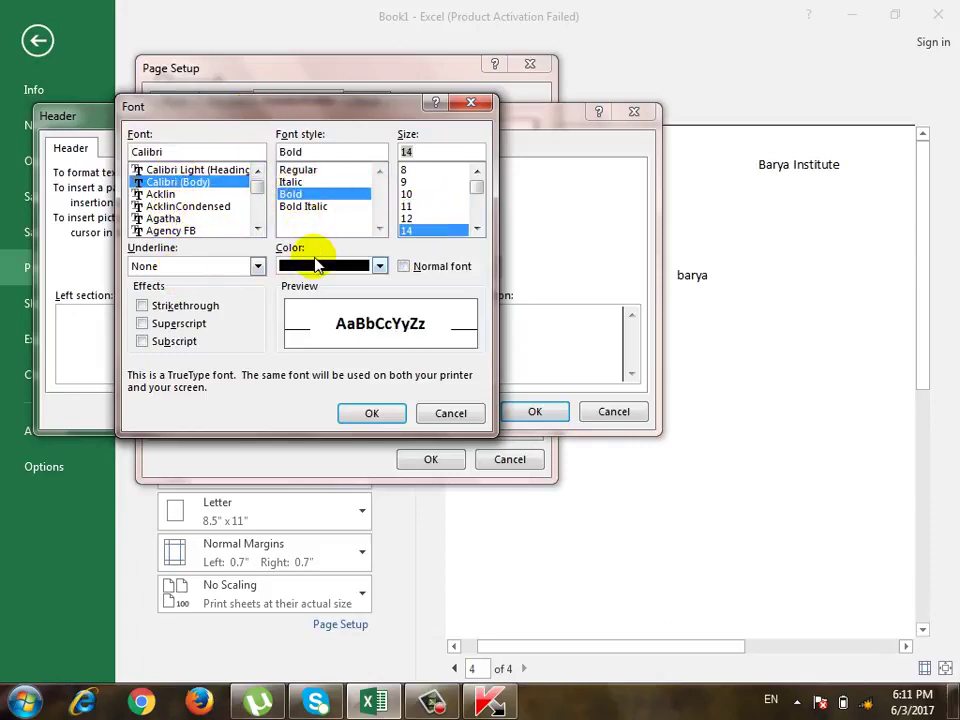
Try single and double underlines, then leave the header text with no underline
left_click(213, 270)
left_click(220, 268)
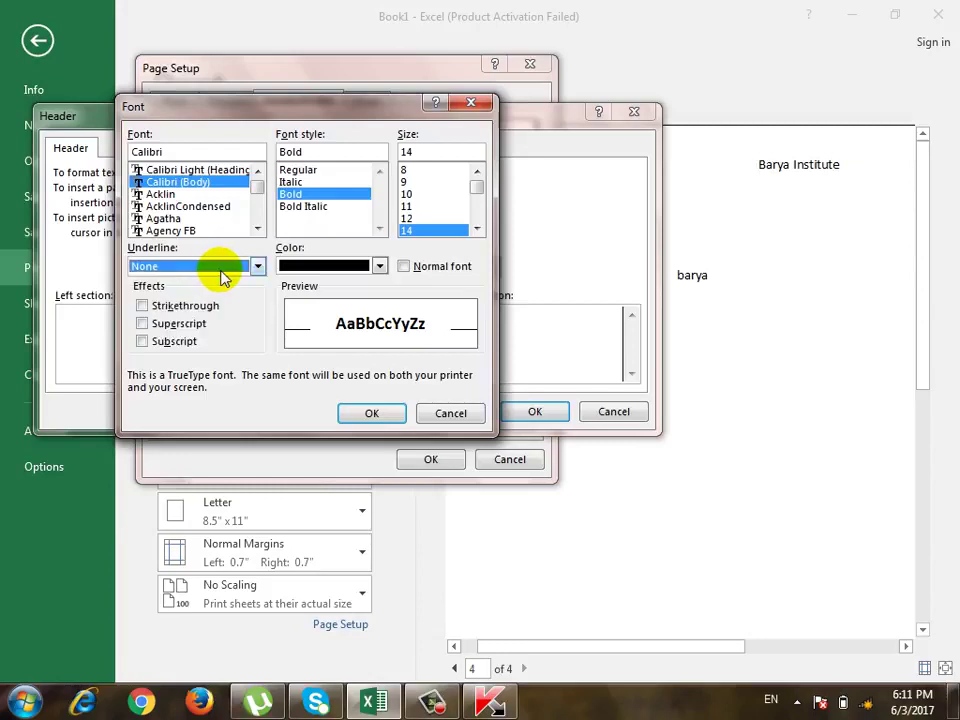
left_click(197, 264)
left_click(190, 296)
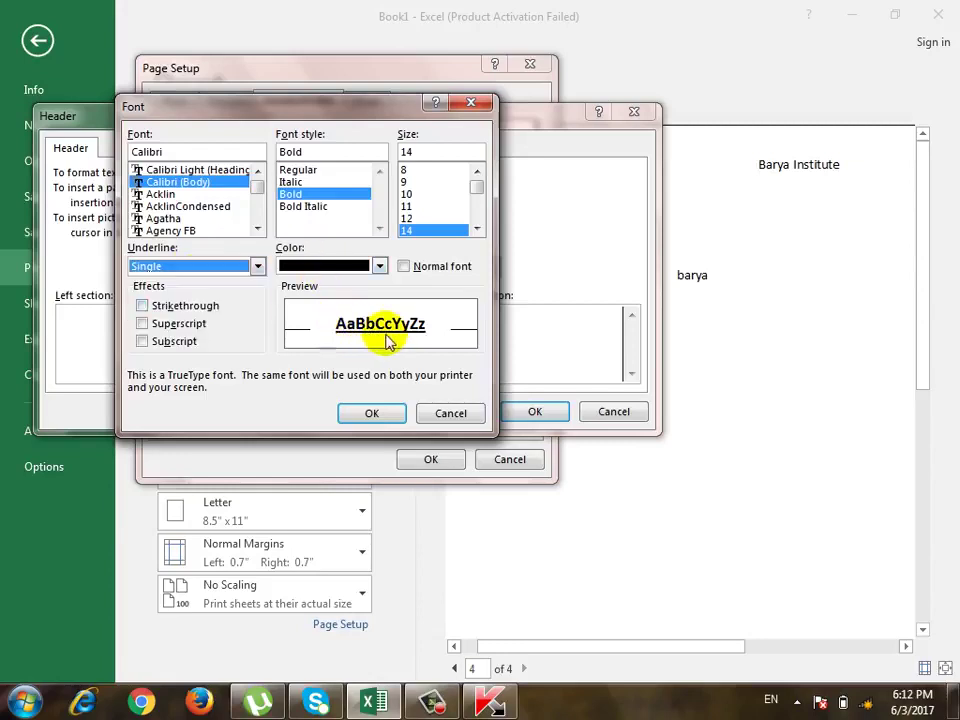
left_click(214, 266)
left_click(212, 306)
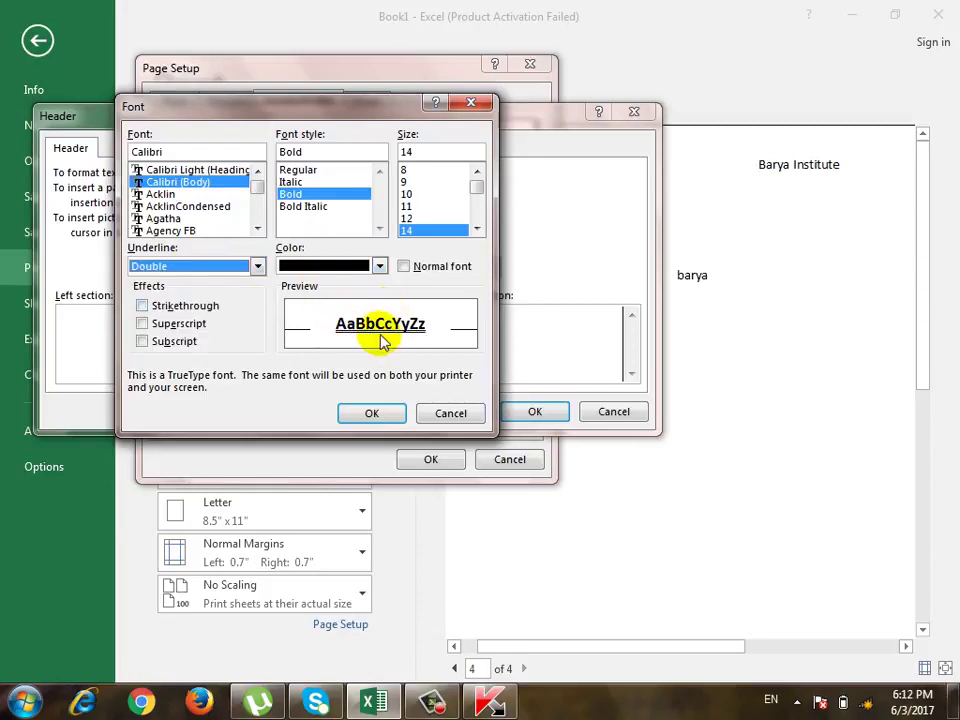
left_click(215, 266)
left_click(205, 285)
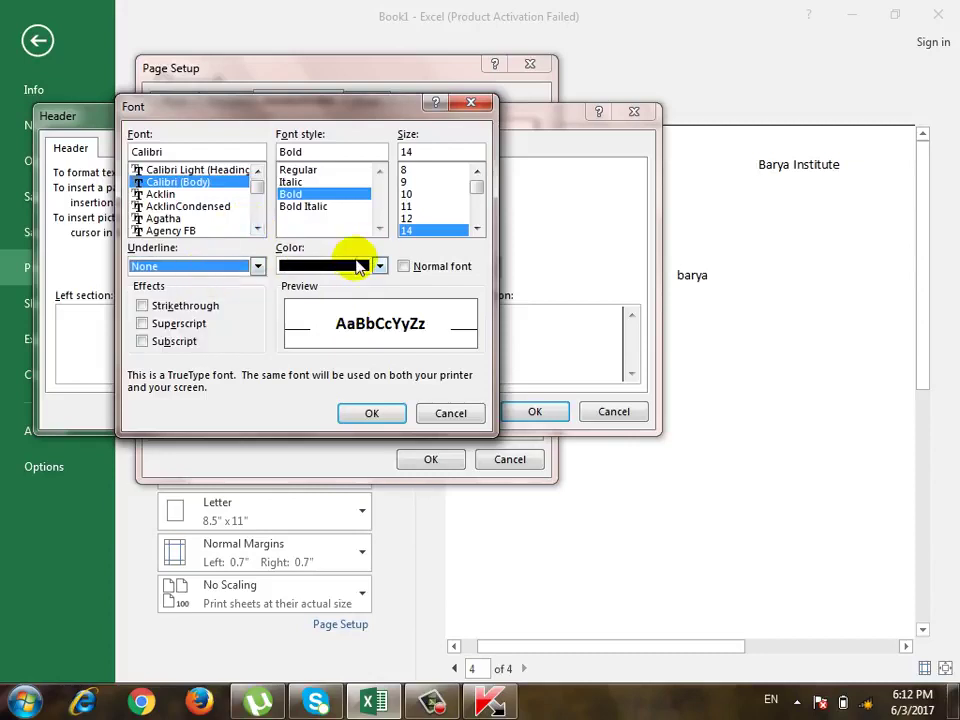
Colour the header text blue, trying superscript and subscript before turning them off
left_click(380, 266)
left_click(356, 329)
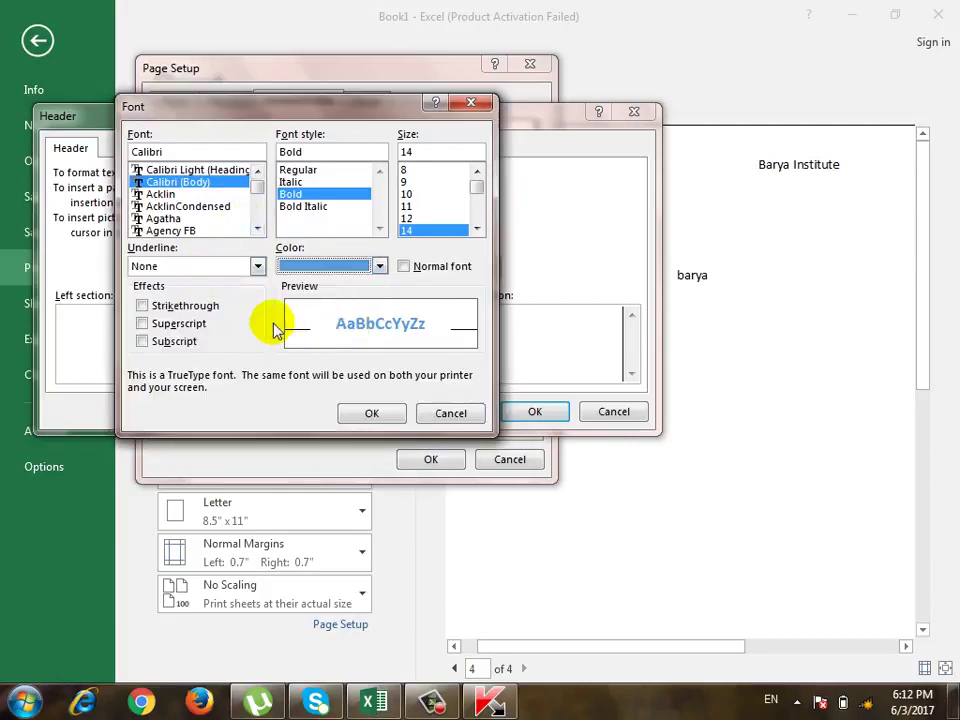
left_click(185, 310)
left_click(180, 306)
left_click(170, 323)
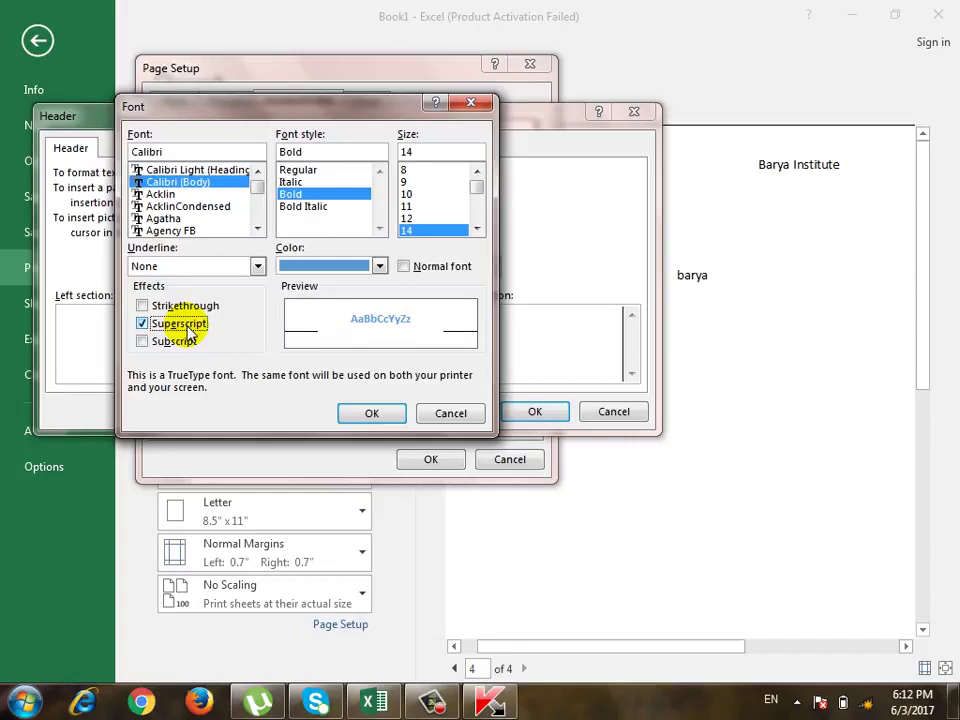
left_click(170, 323)
left_click(178, 341)
left_click(182, 343)
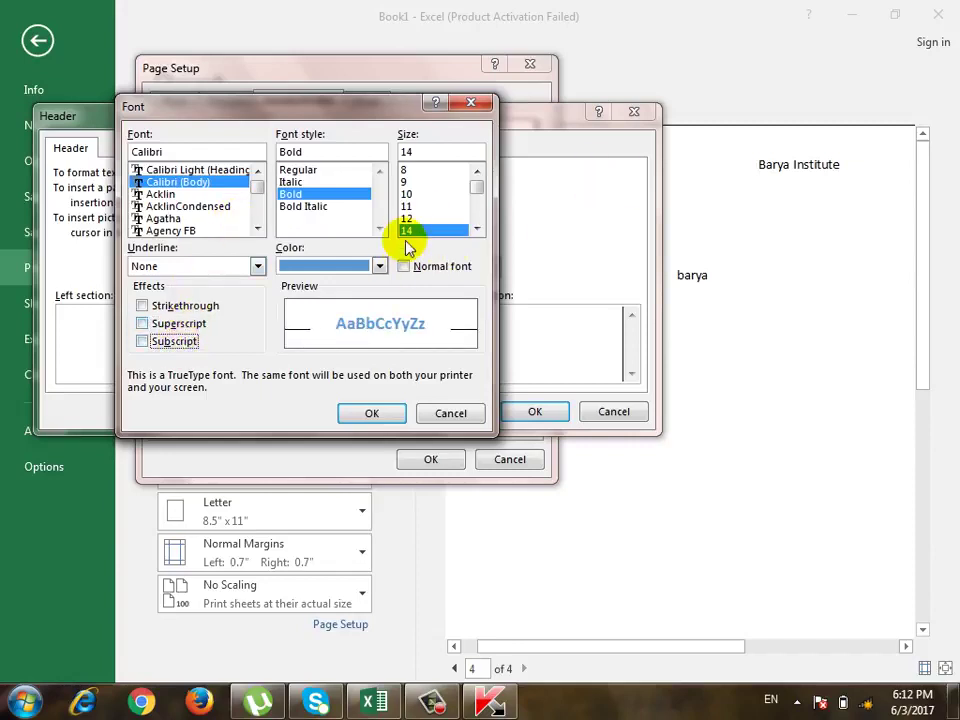
Confirm the header font changes and check the left section's font without changing it
left_click(371, 413)
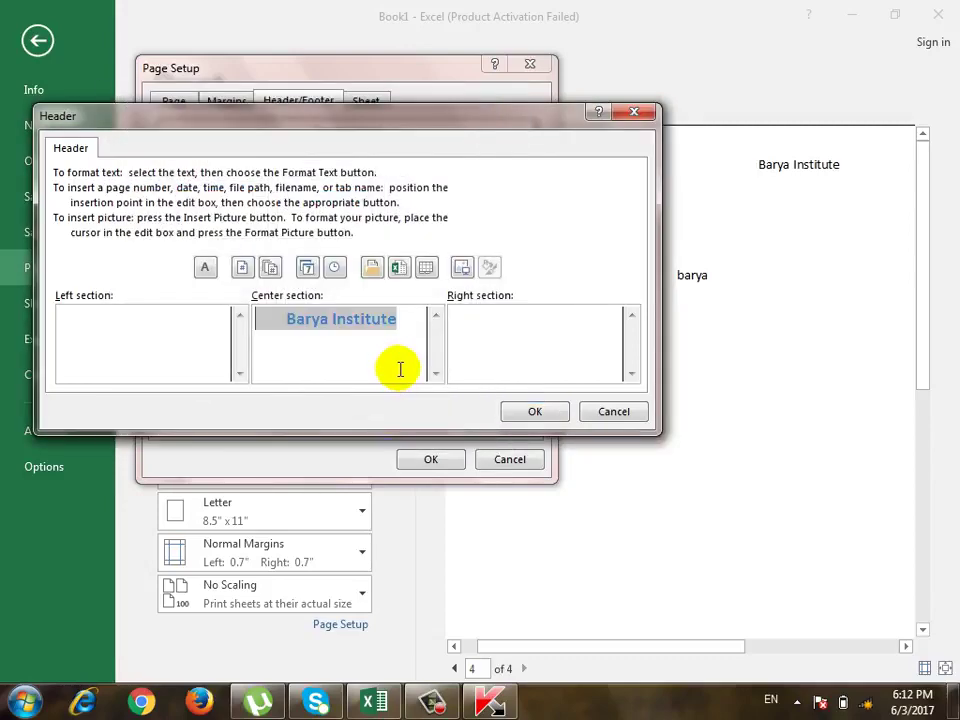
left_click(375, 351)
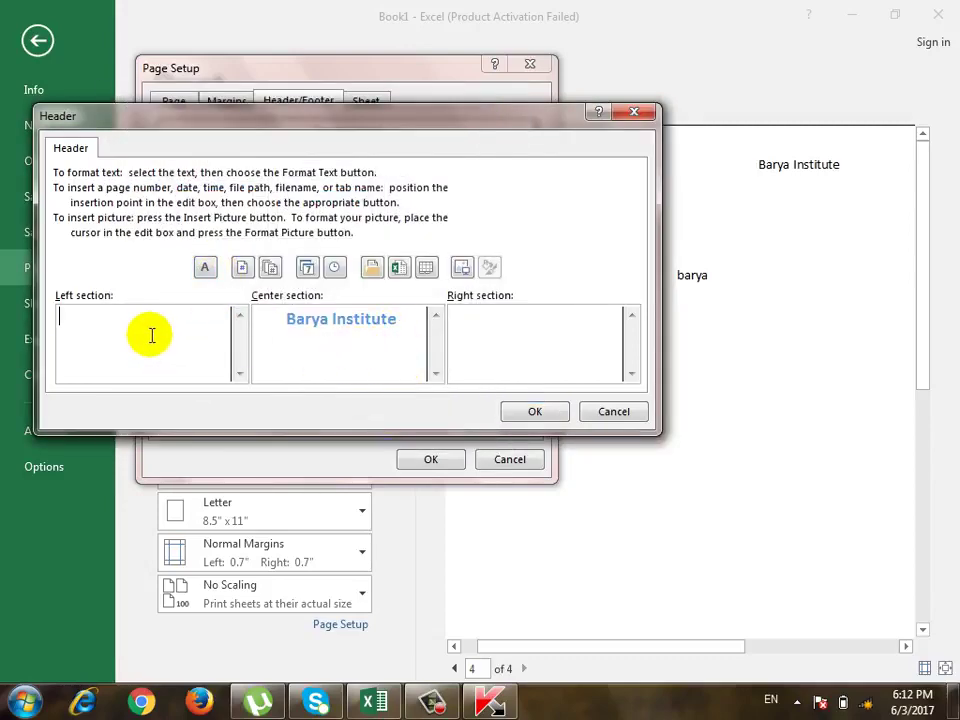
left_click(204, 267)
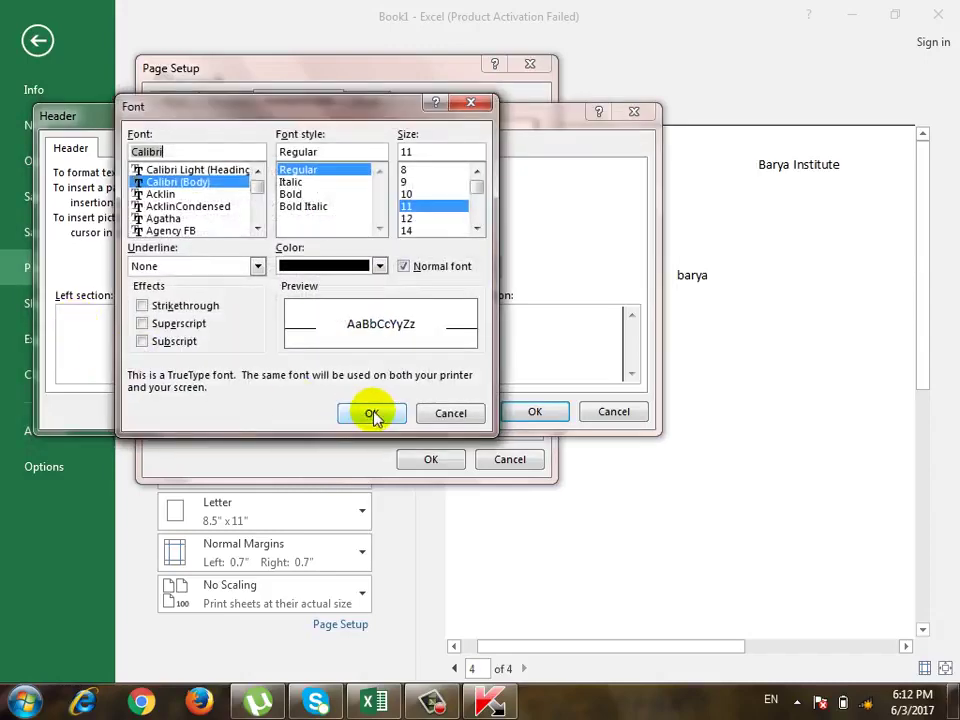
left_click(373, 417)
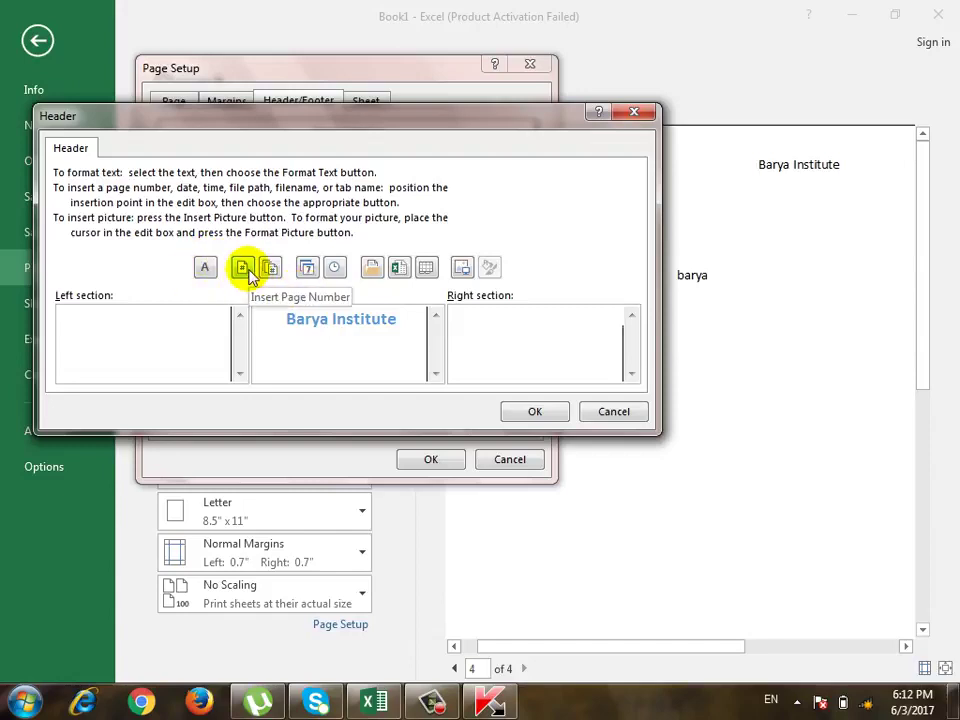
Accept the custom header, close Page Setup and scroll the print preview
left_click(126, 330)
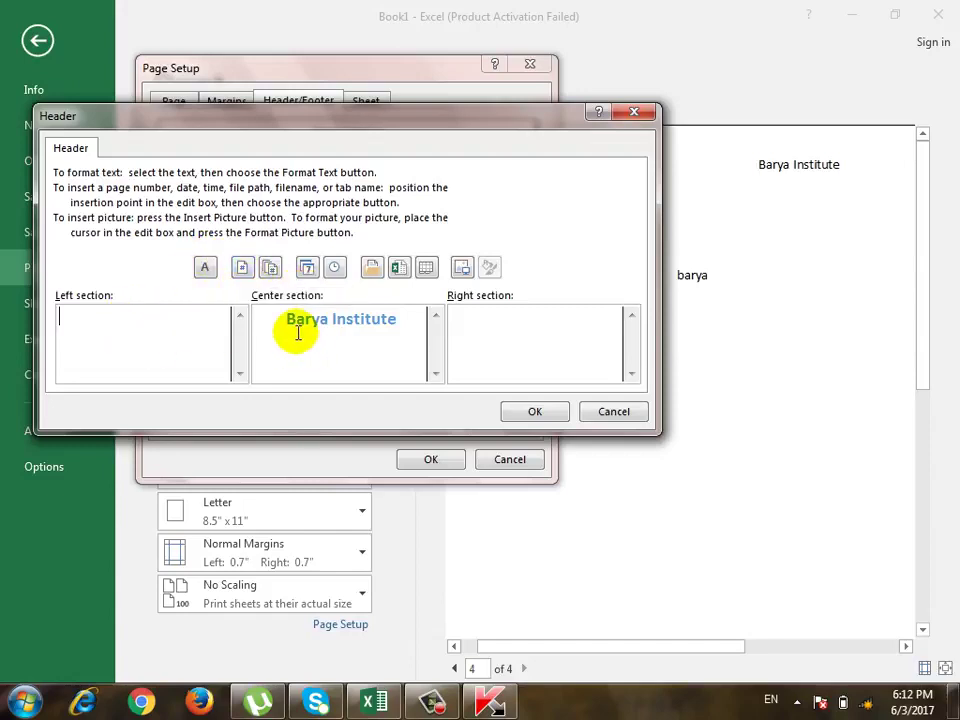
left_click(535, 410)
left_click(456, 456)
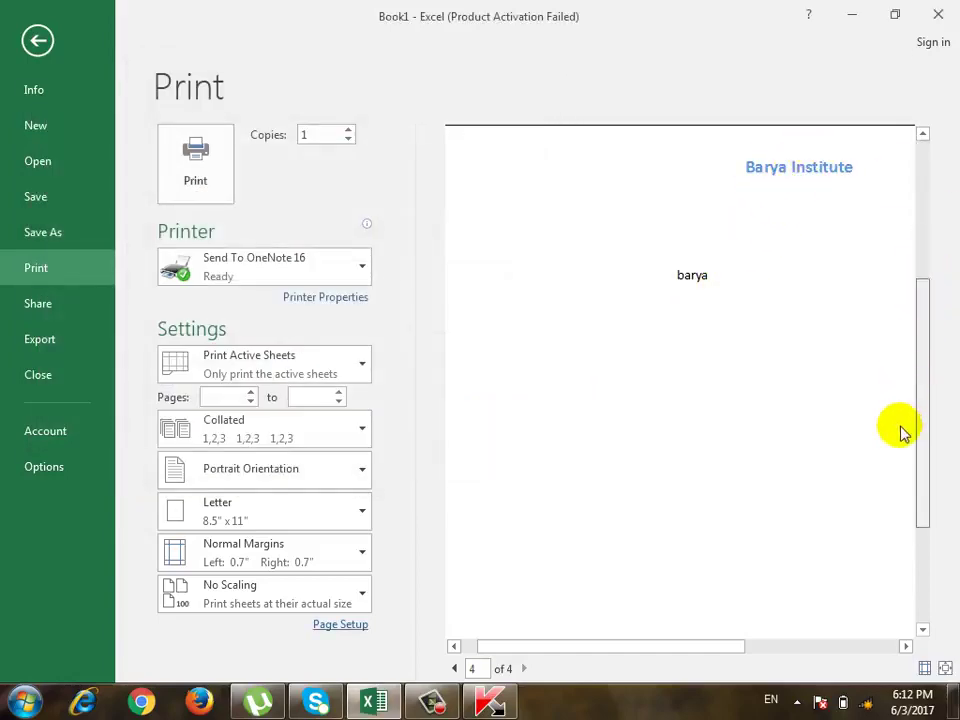
left_click_drag(922, 265, 906, 563)
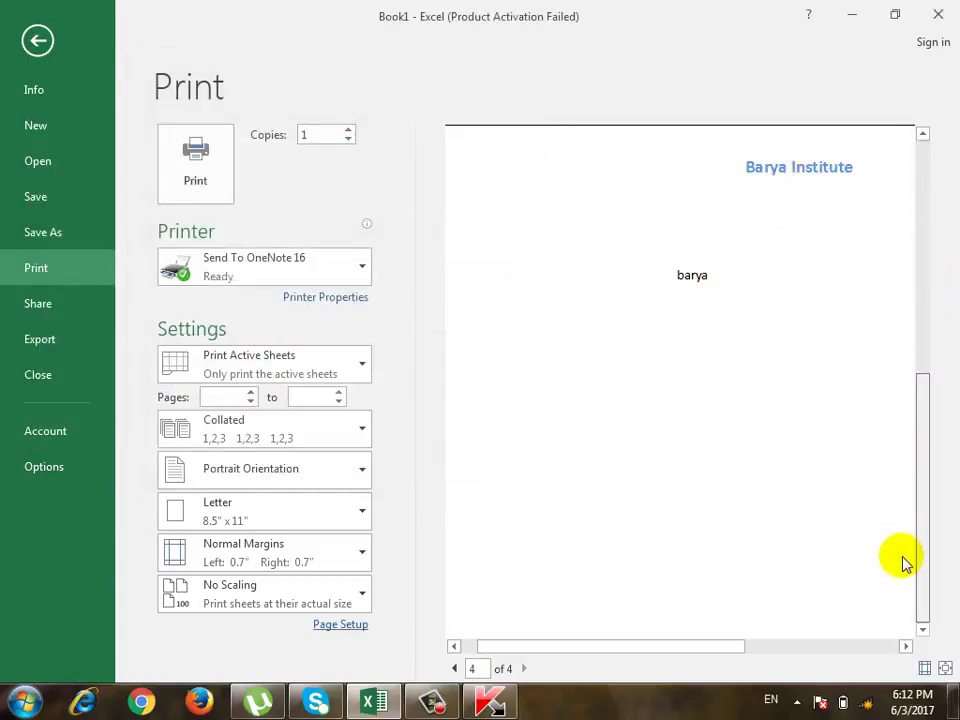
Insert the page number into the left section of a custom footer and apply it
left_click(341, 627)
left_click(300, 101)
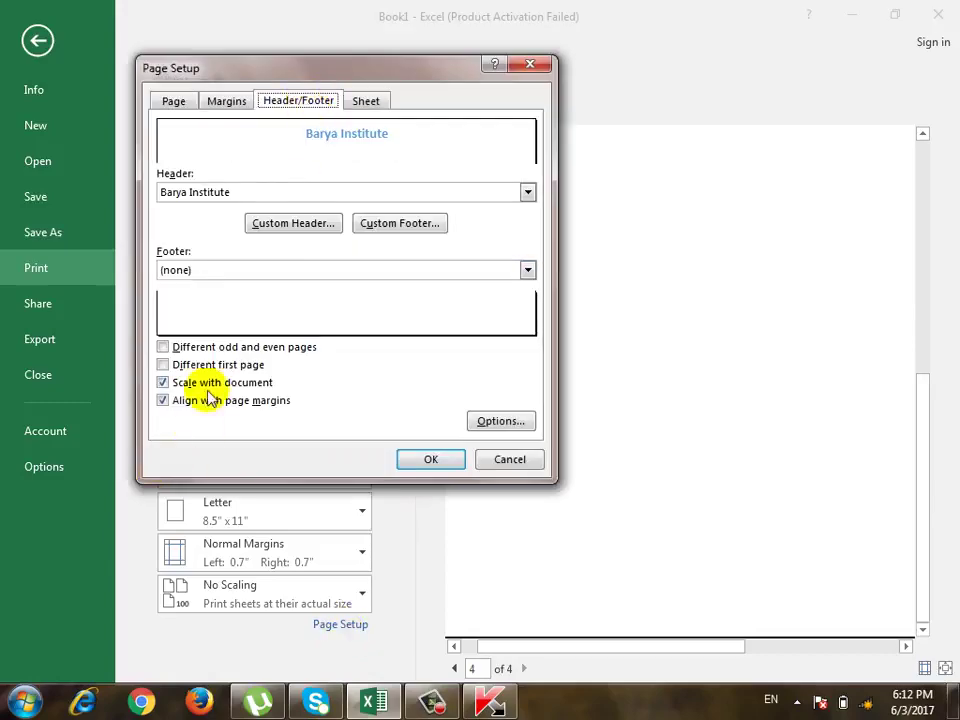
left_click(402, 224)
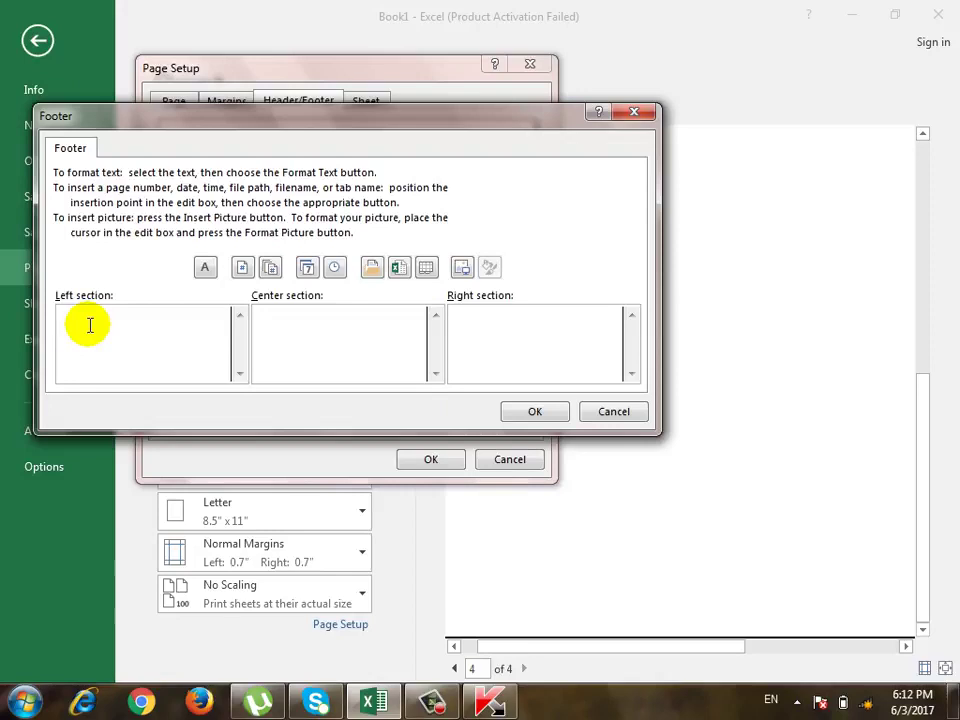
left_click(242, 267)
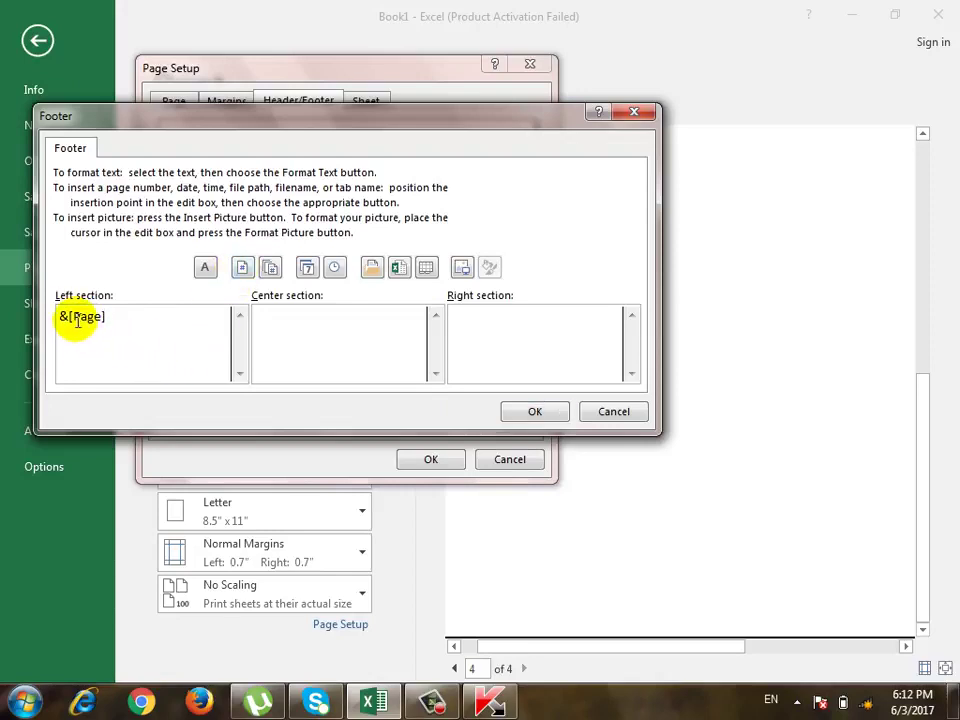
left_click(535, 413)
left_click(432, 459)
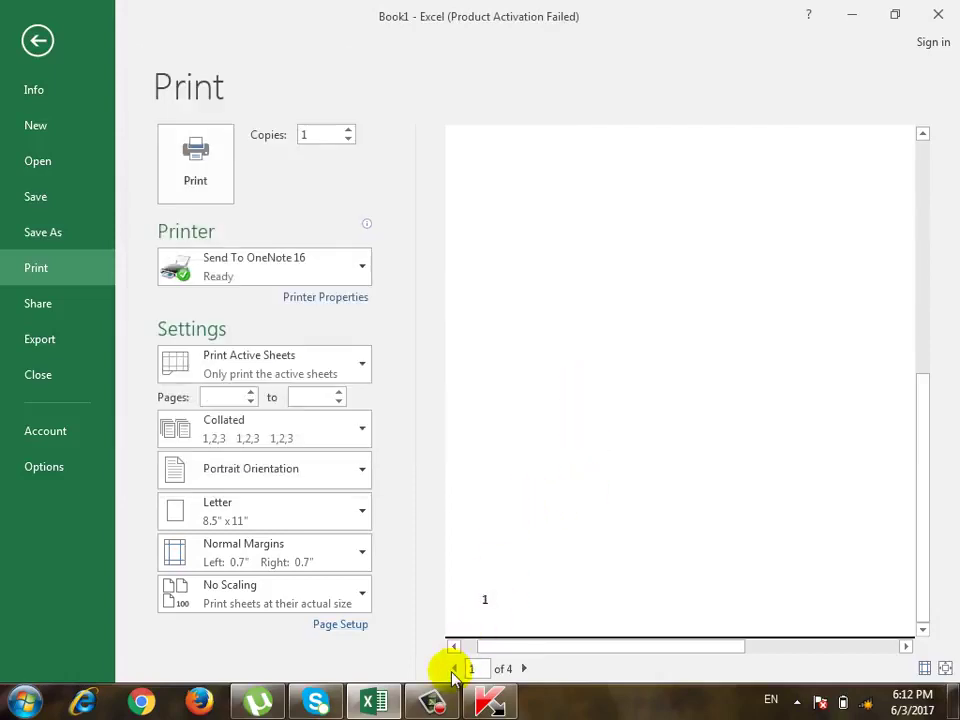
left_click(362, 625)
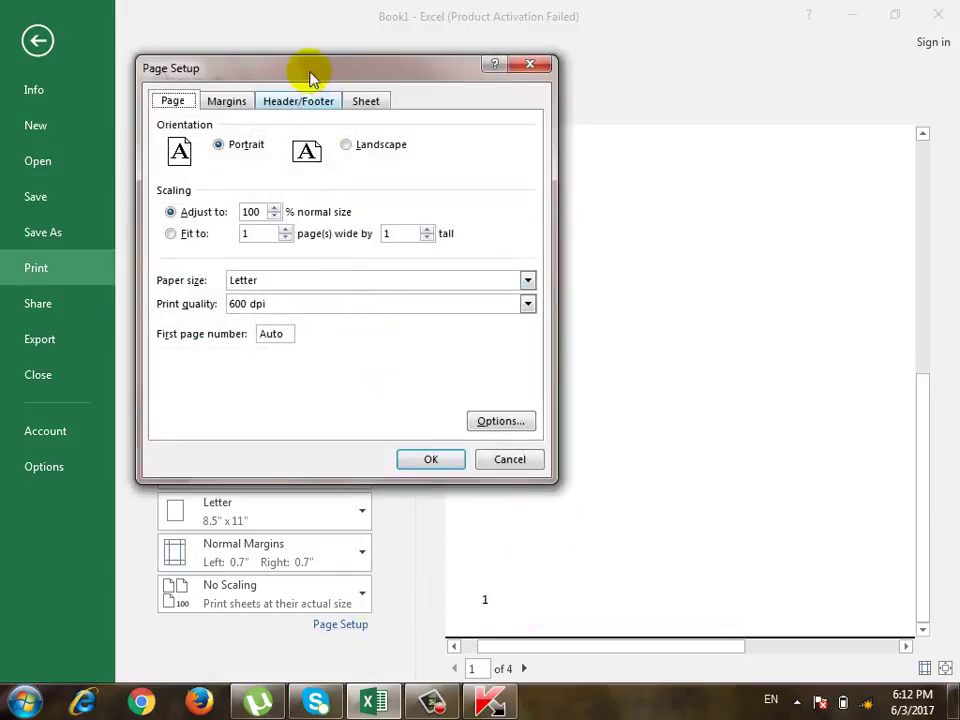
Make the footer read '&[Page] of &[Pages]' so pages print as '1 of 4'
left_click(302, 101)
left_click(430, 224)
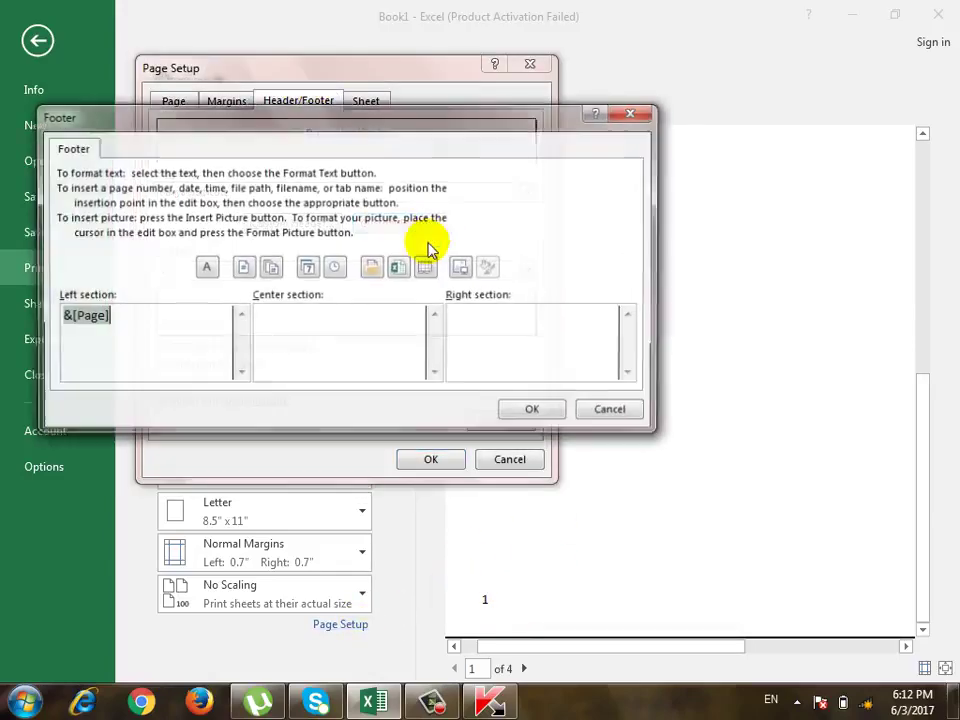
left_click(142, 330)
type("of")
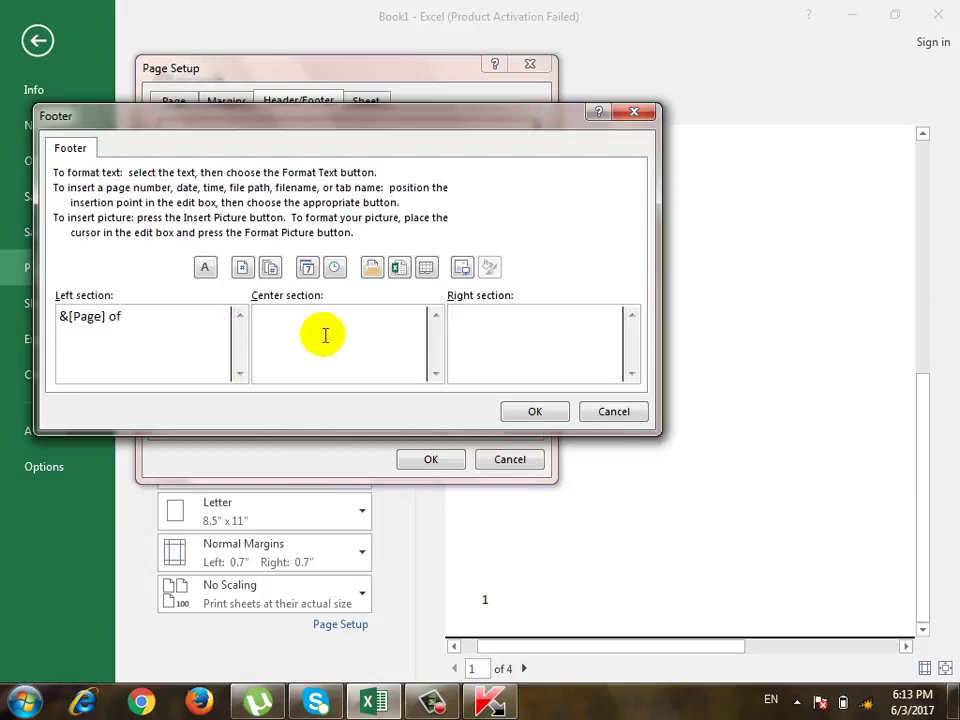
left_click(270, 267)
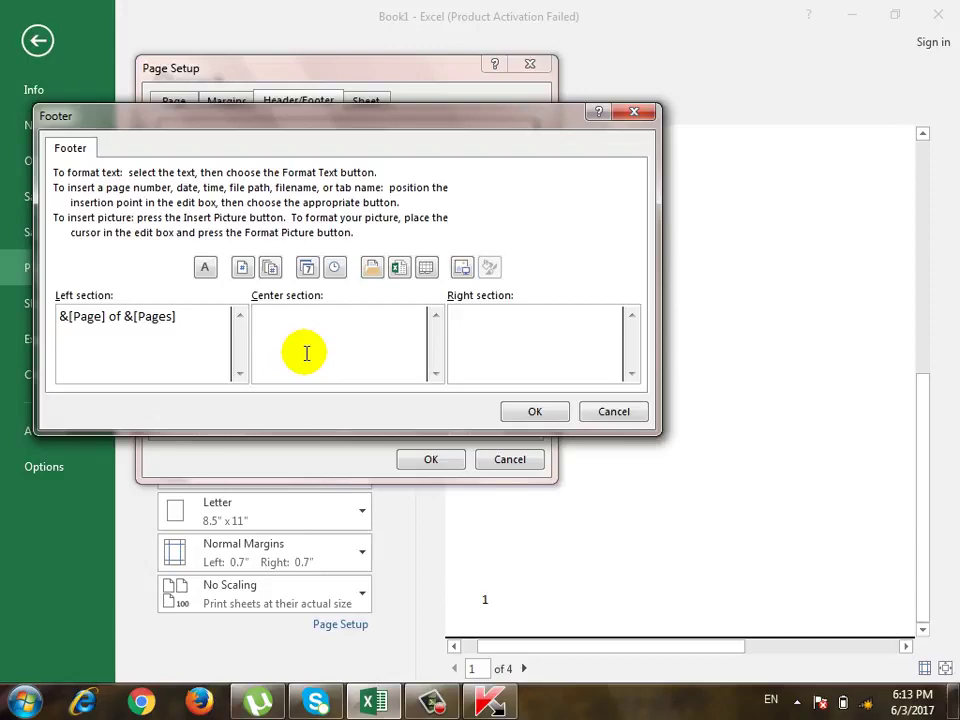
left_click(506, 412)
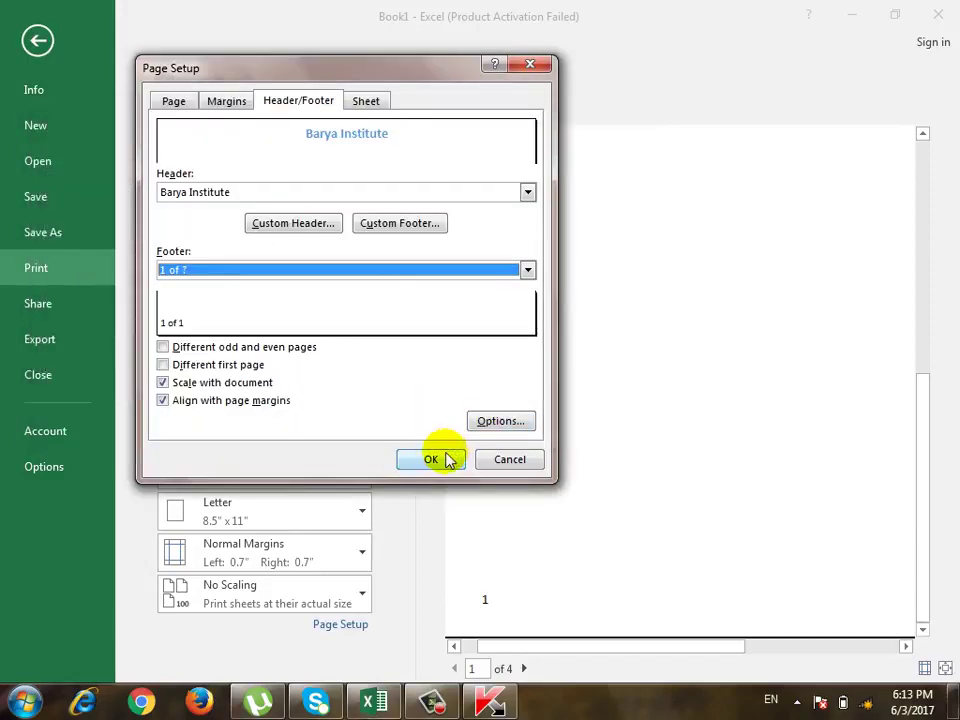
left_click(445, 459)
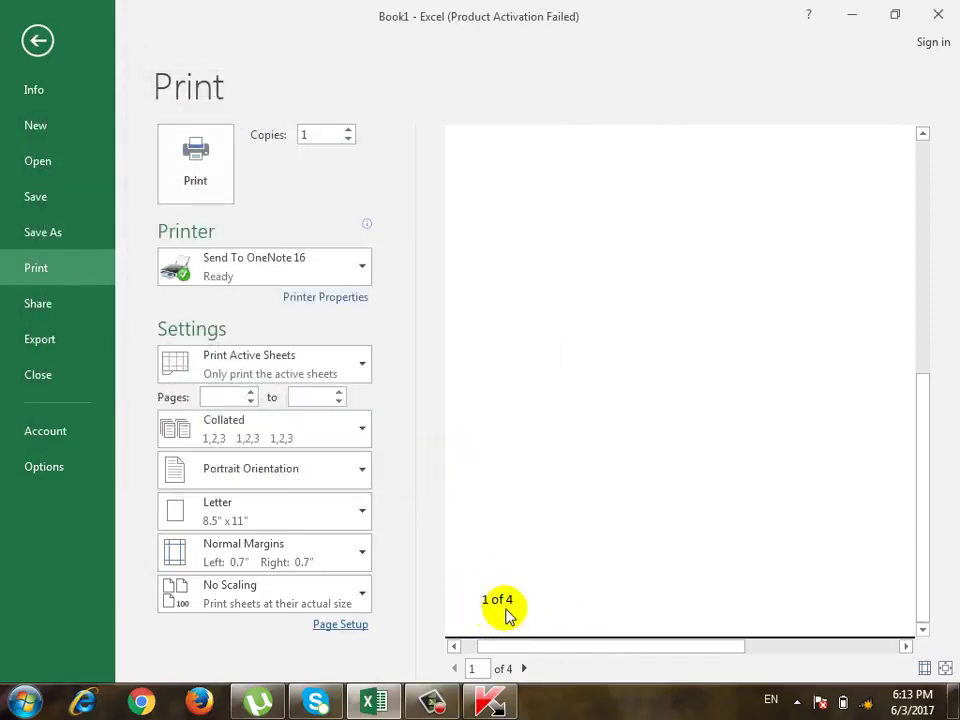
Add the current date and time to the footer's centre section, checking it on page 2
left_click(523, 669)
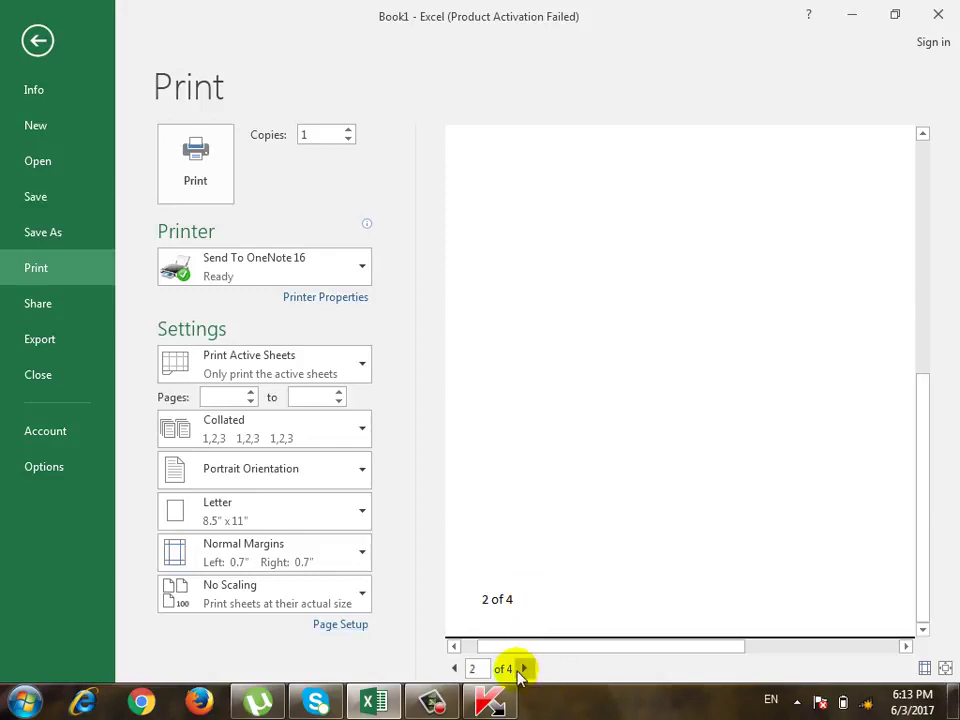
left_click(347, 628)
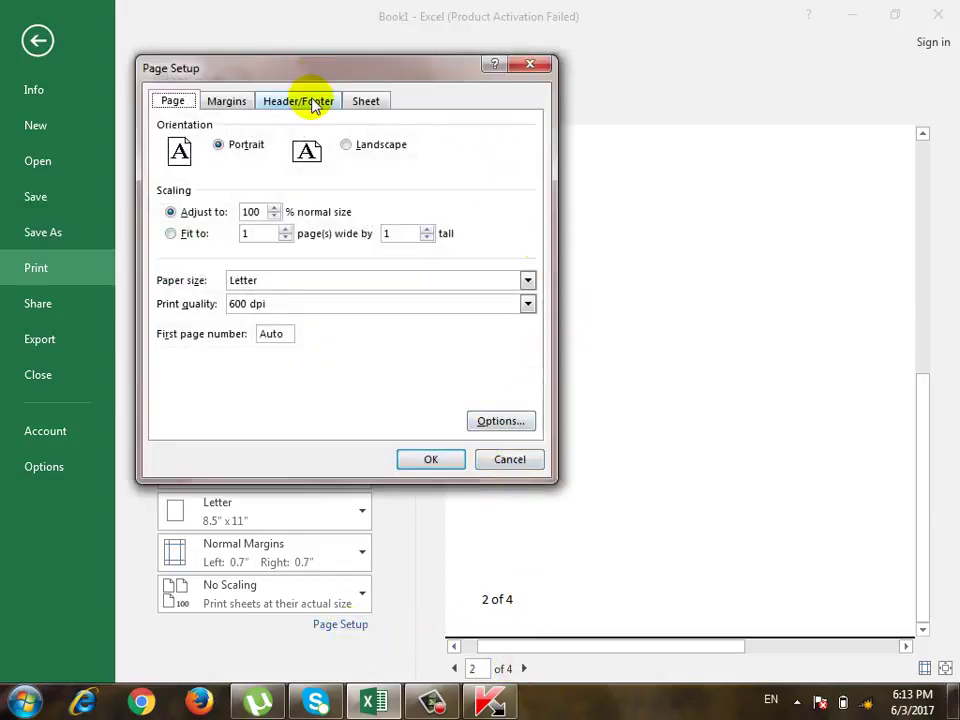
left_click(310, 101)
left_click(397, 223)
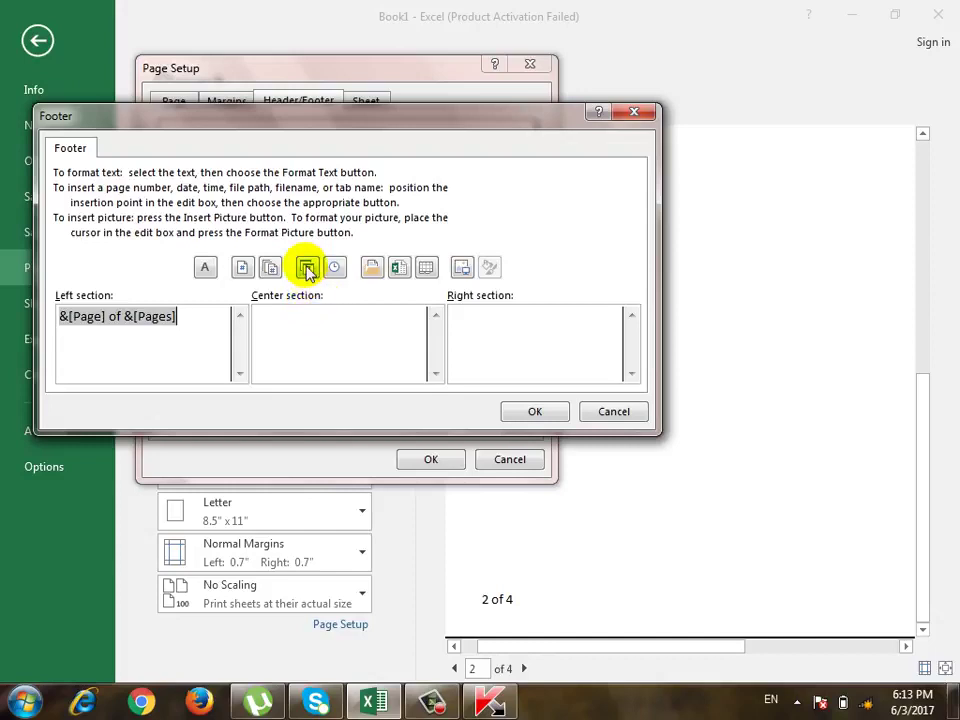
left_click(320, 347)
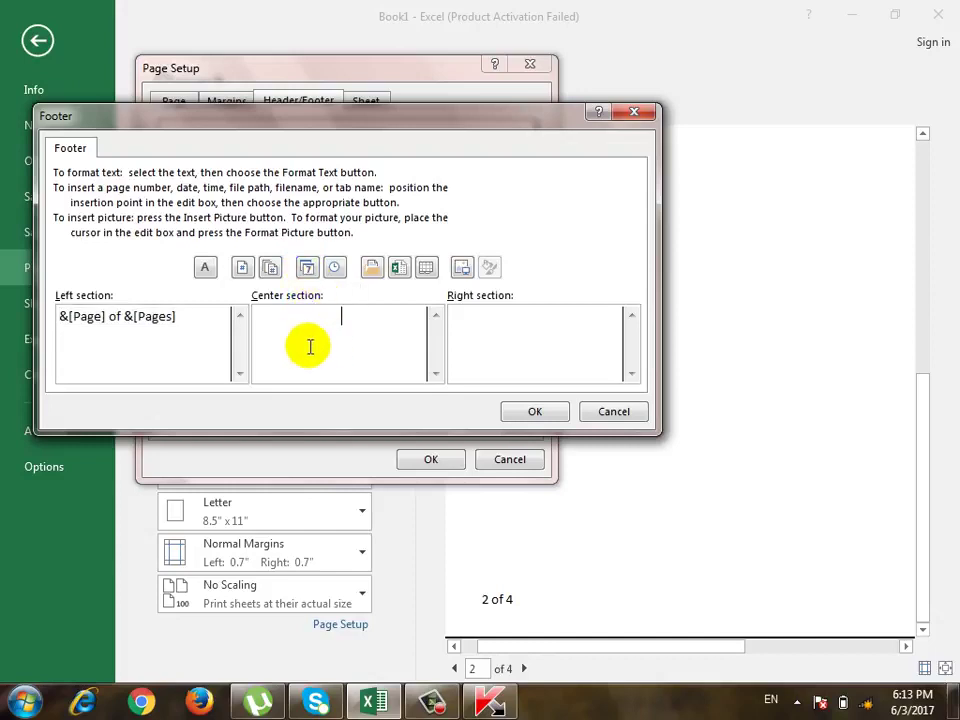
left_click(307, 268)
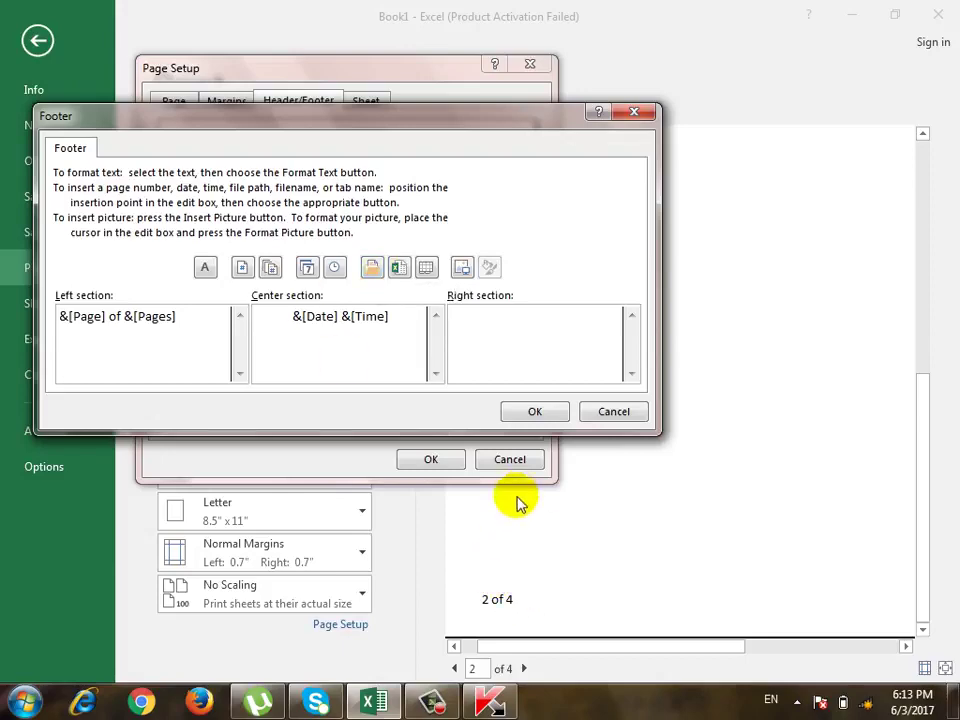
left_click(535, 413)
left_click(449, 452)
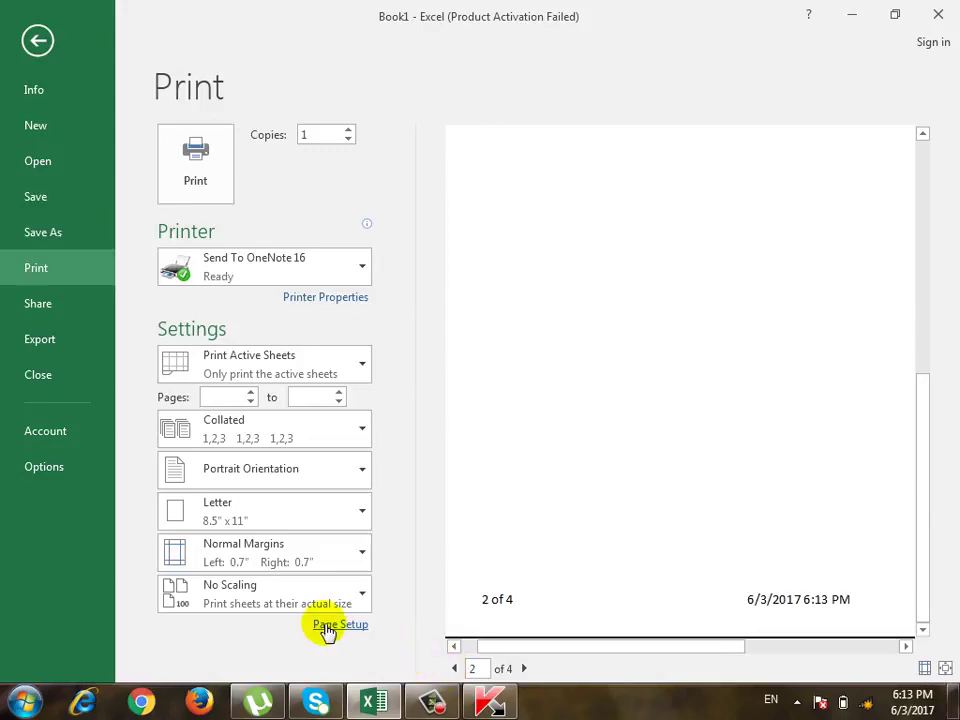
left_click(334, 626)
Insert the file path and file name into the footer's right section
left_click(310, 103)
left_click(405, 224)
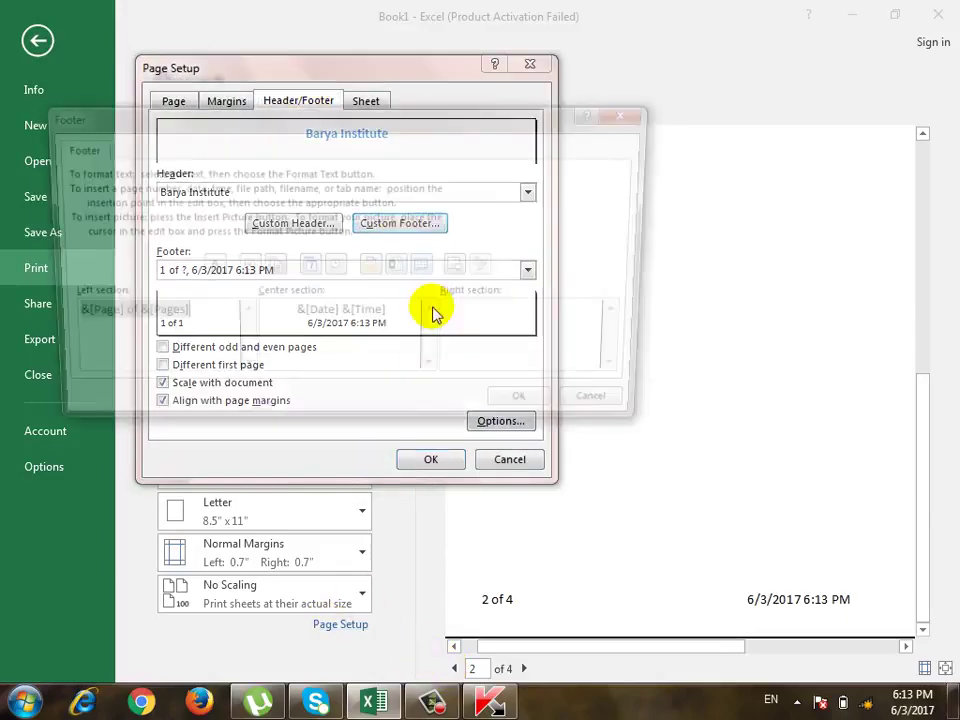
left_click(411, 338)
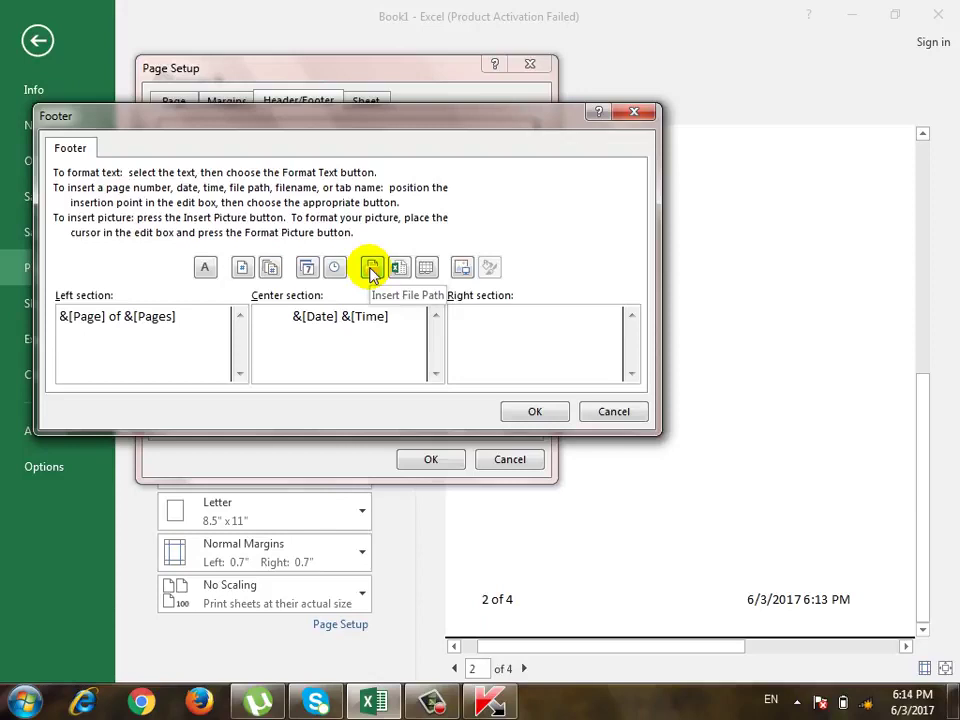
left_click(521, 358)
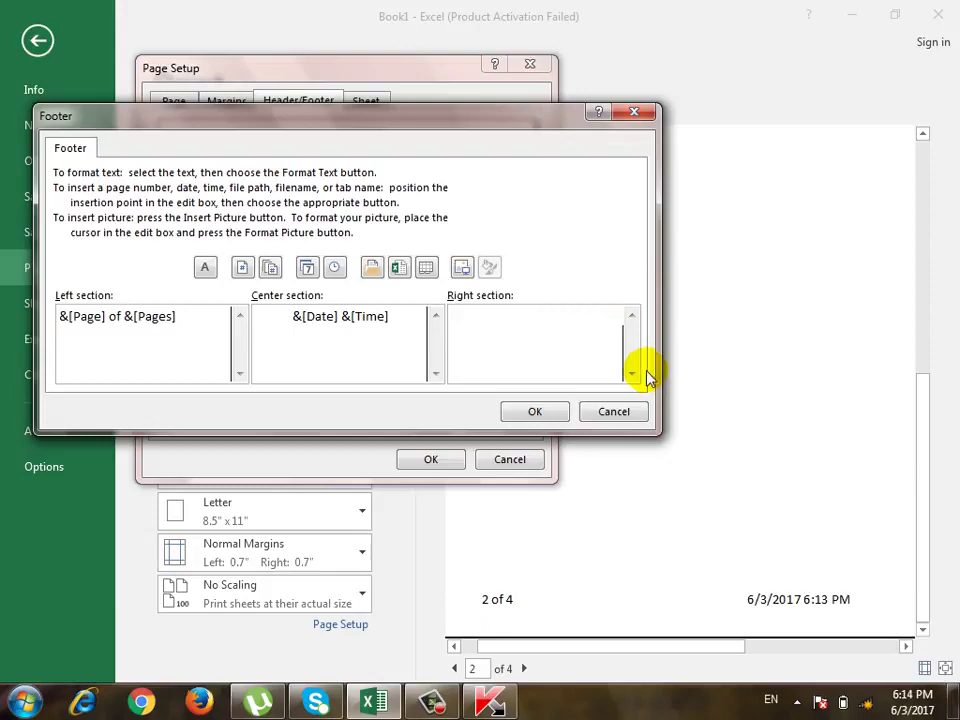
left_click(370, 267)
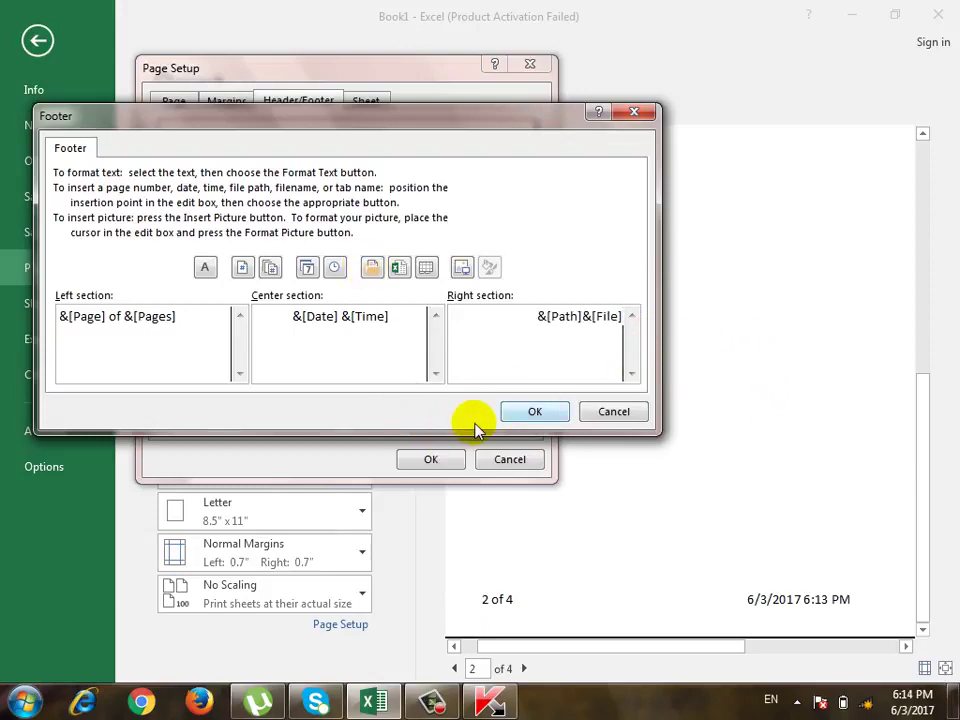
left_click(514, 420)
left_click(458, 459)
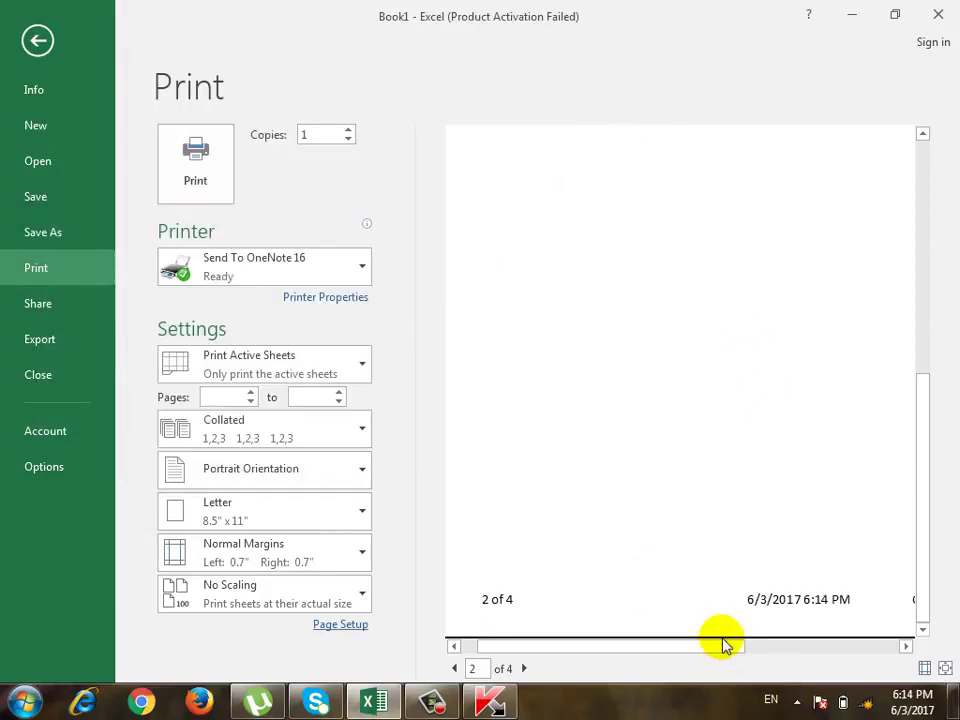
Scroll the print preview and reopen Page Setup's Header/Footer settings
left_click_drag(791, 649, 817, 660)
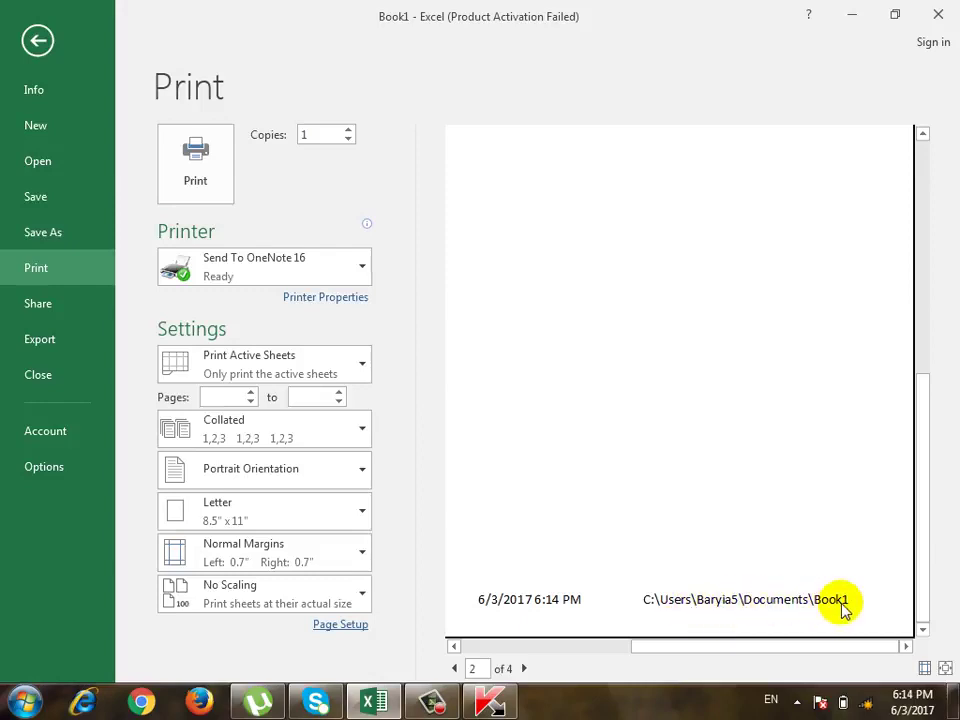
left_click(333, 628)
left_click(311, 101)
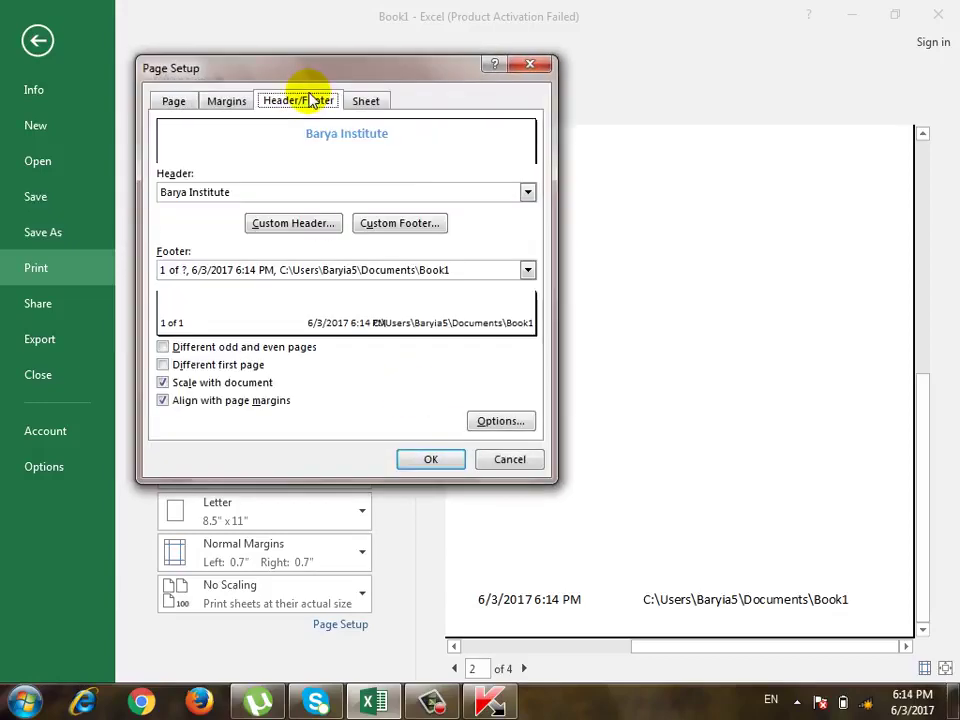
Empty the footer's right section, removing the path, file and file-name codes
left_click(432, 224)
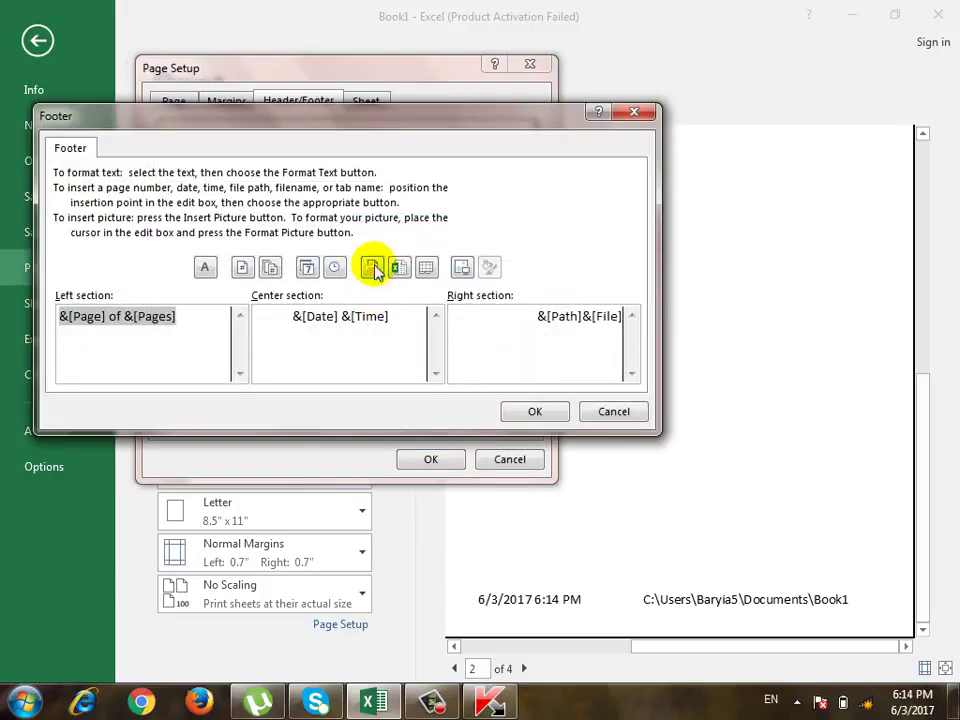
left_click_drag(501, 316, 677, 317)
key("Delete")
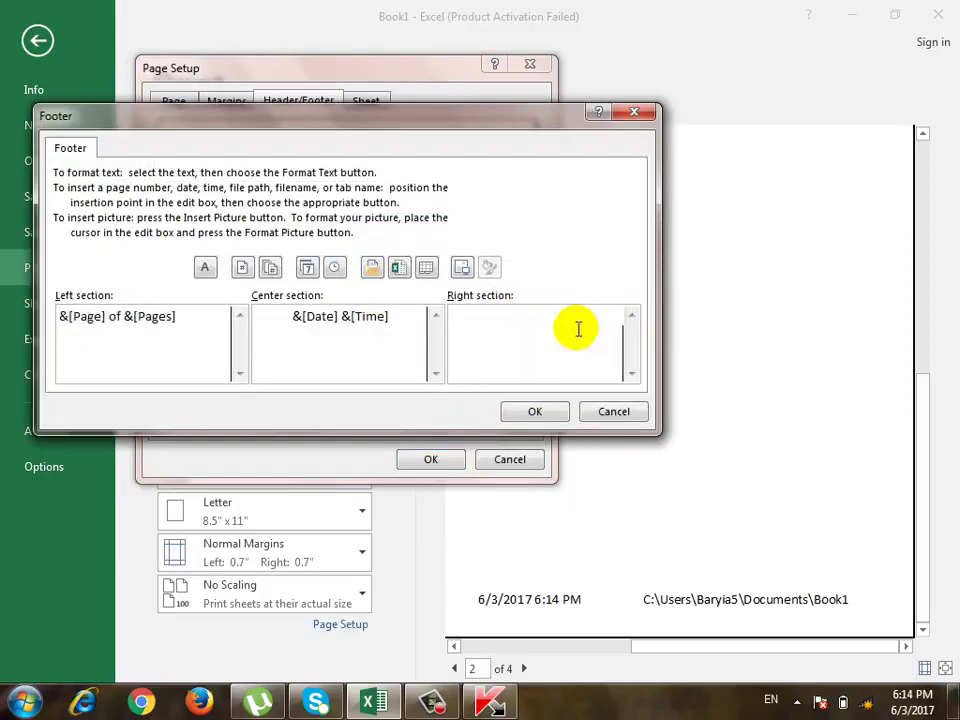
left_click(400, 270)
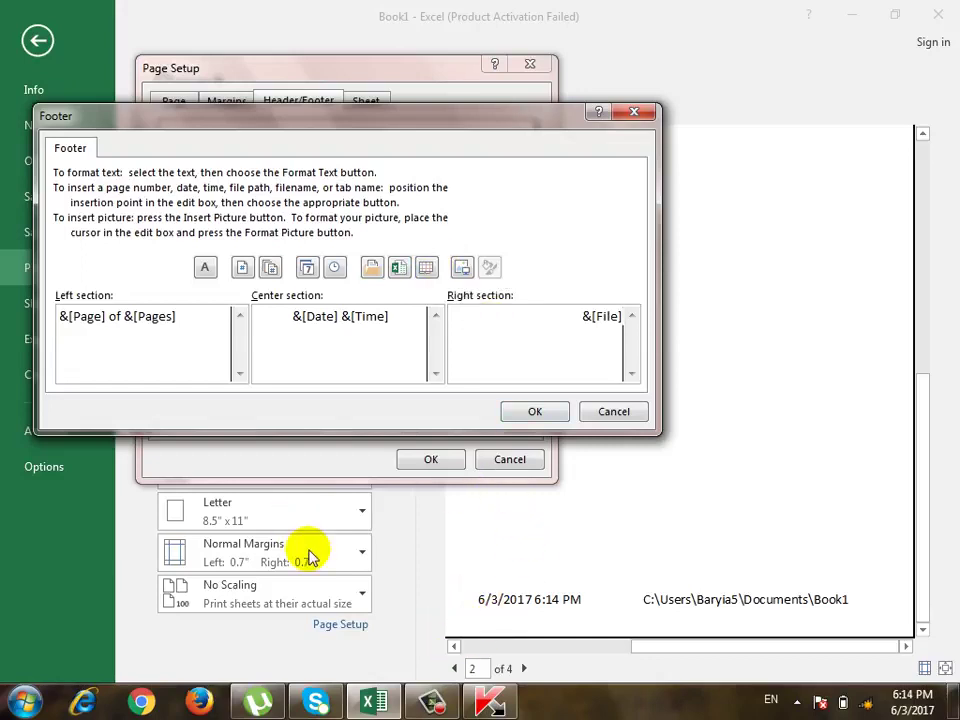
left_click(555, 334)
left_click_drag(525, 336, 600, 300)
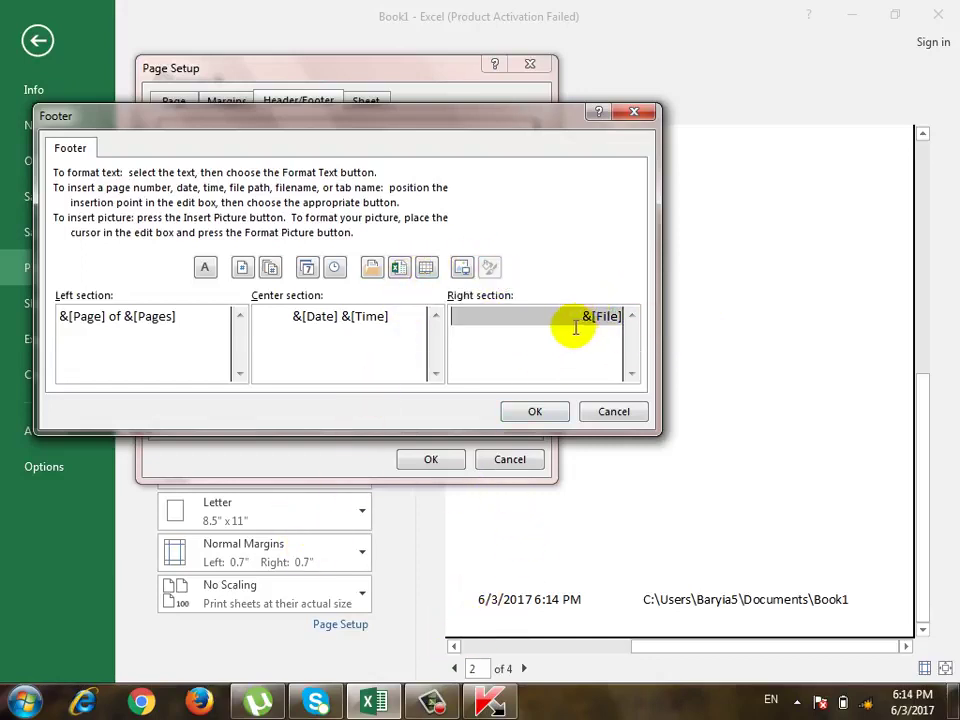
key("Delete")
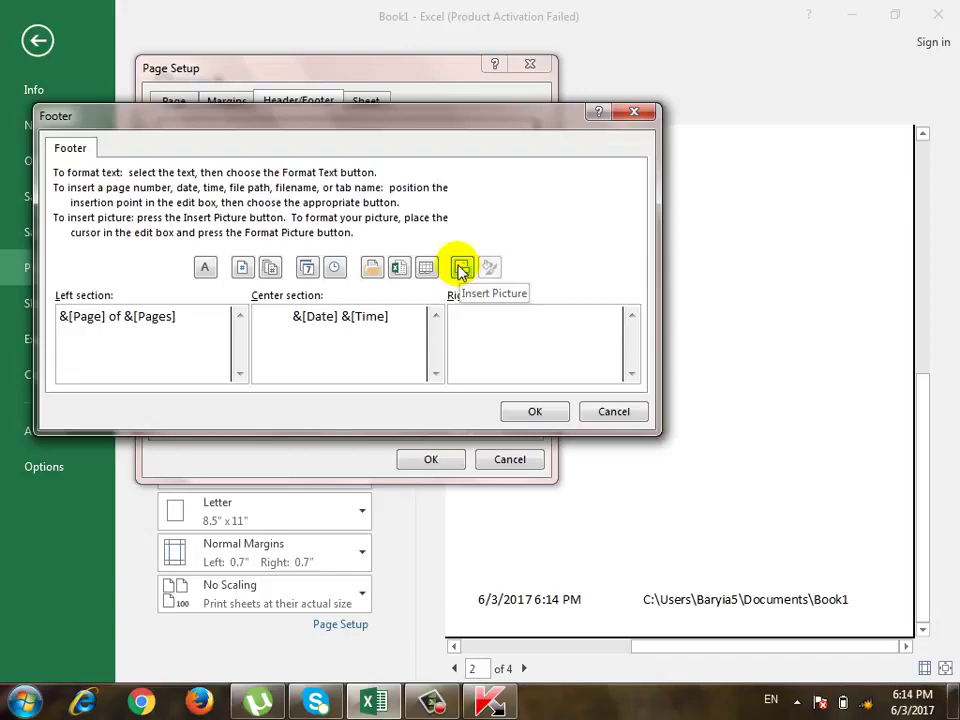
Insert a pentagon image from Sample Pictures into the right footer section, working offline
left_click(461, 270)
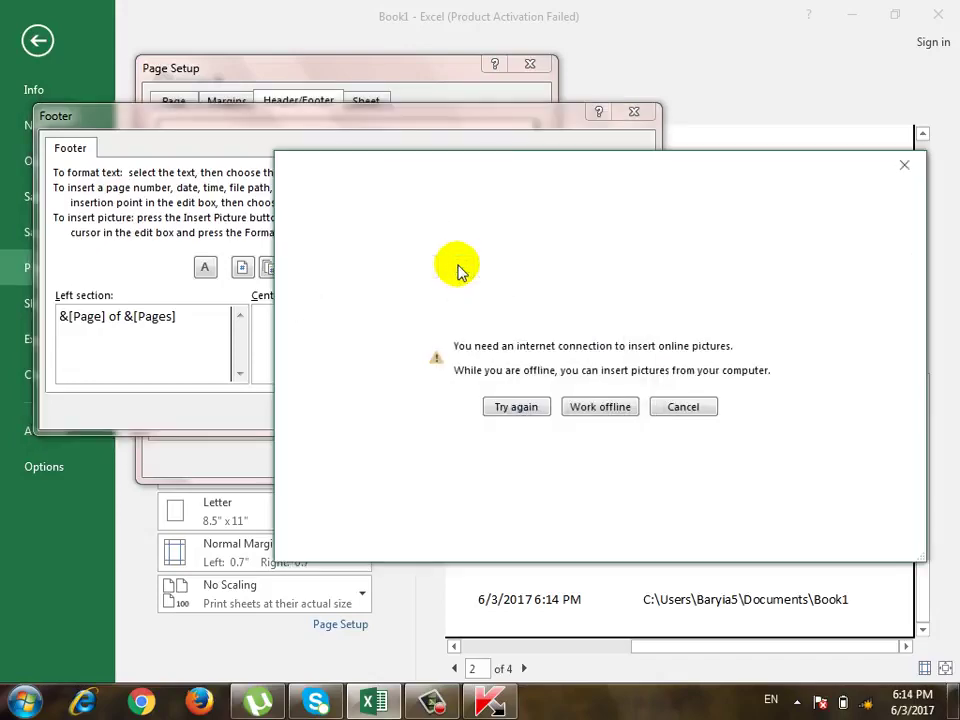
left_click(608, 407)
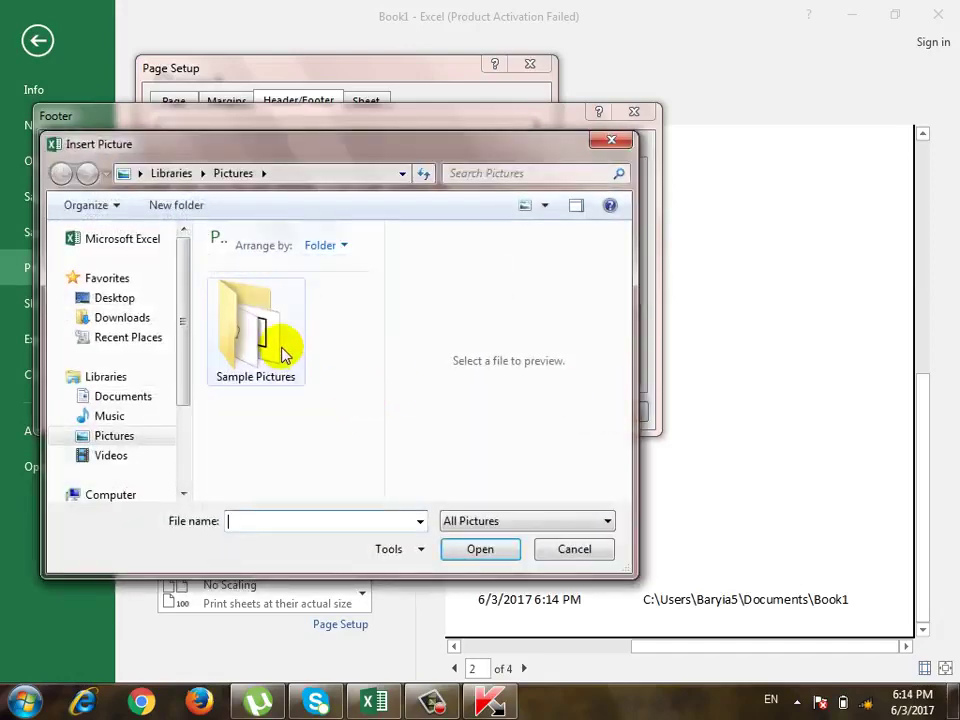
double_click(281, 345)
double_click(289, 407)
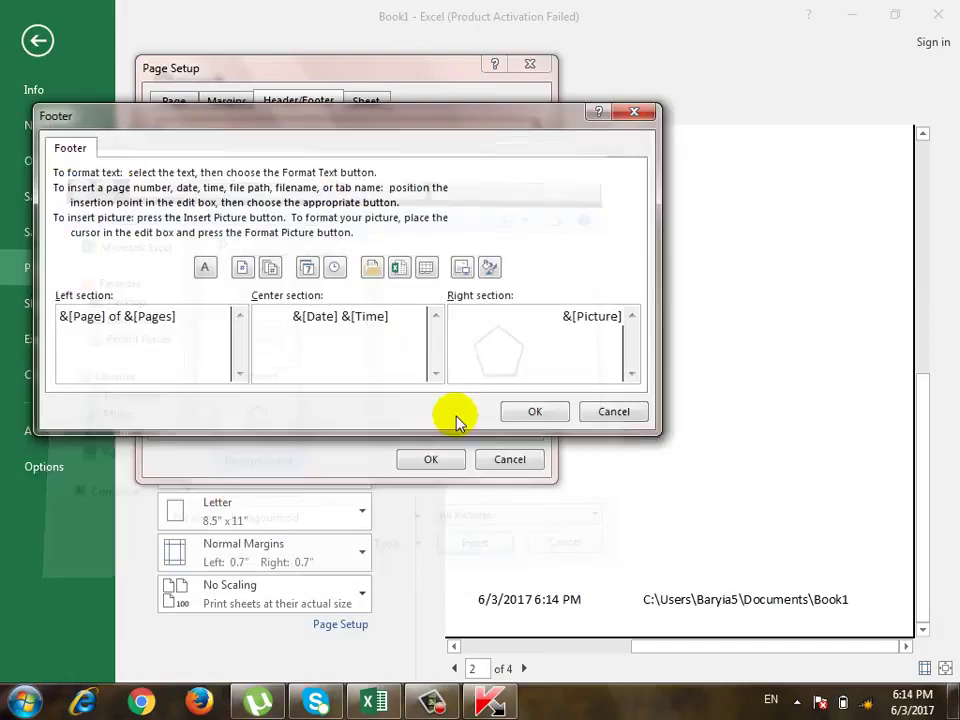
left_click(535, 412)
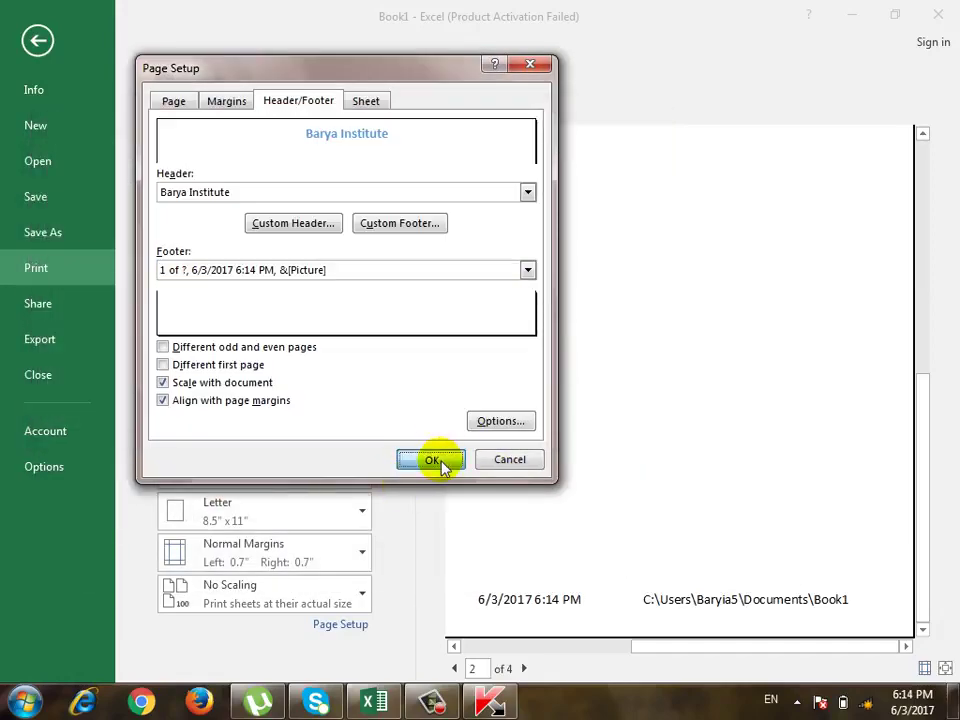
left_click(433, 459)
Scale the footer pentagon picture to 33% and view the full page preview
left_click_drag(658, 641, 540, 638)
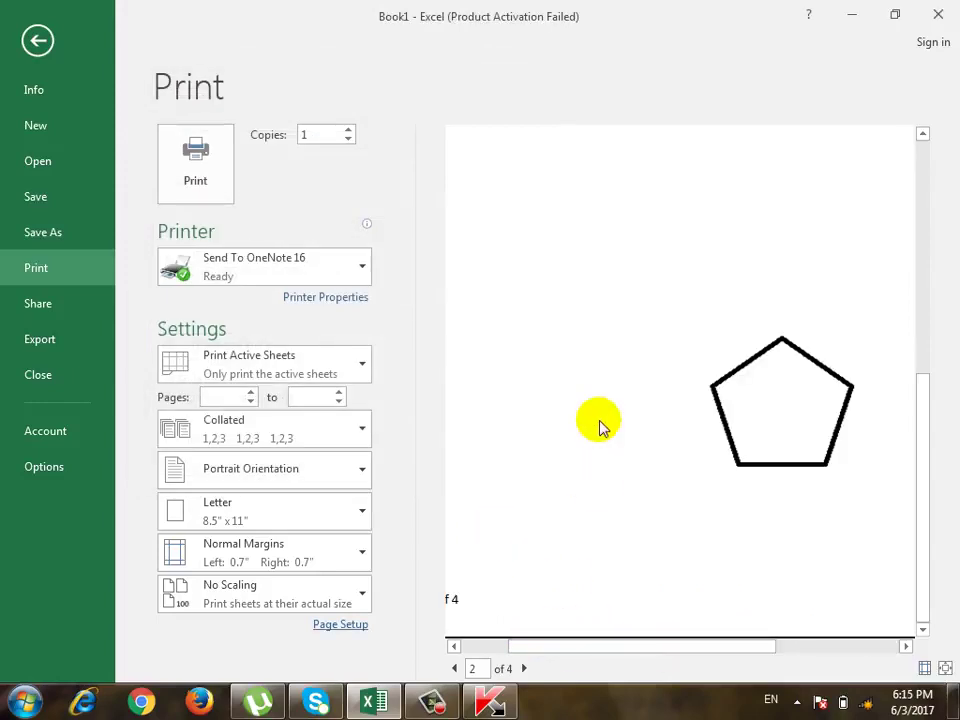
left_click(945, 668)
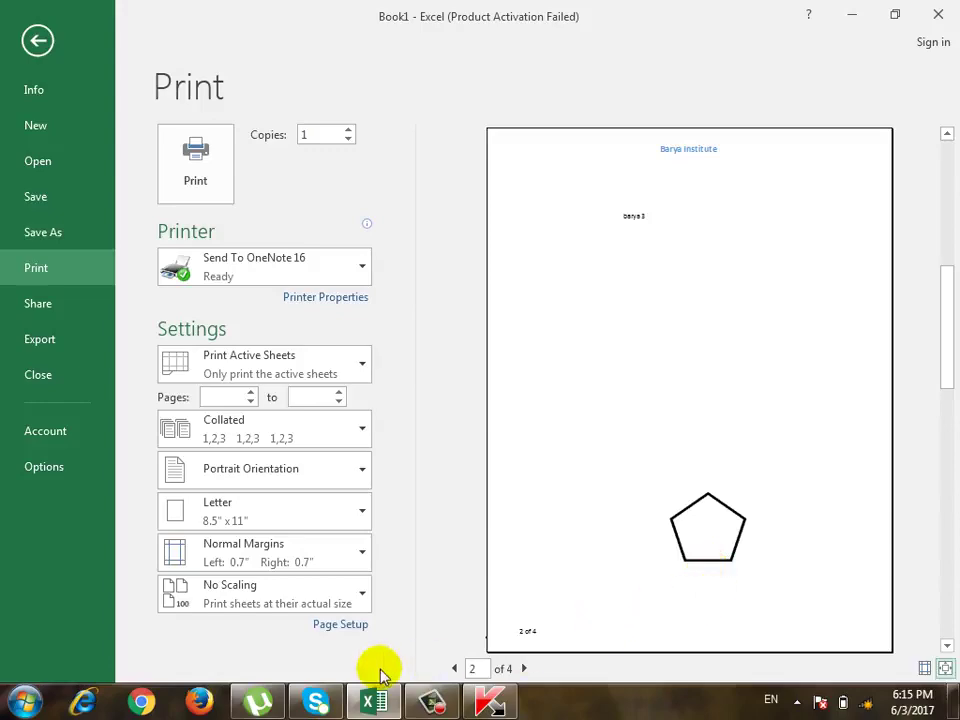
left_click(336, 625)
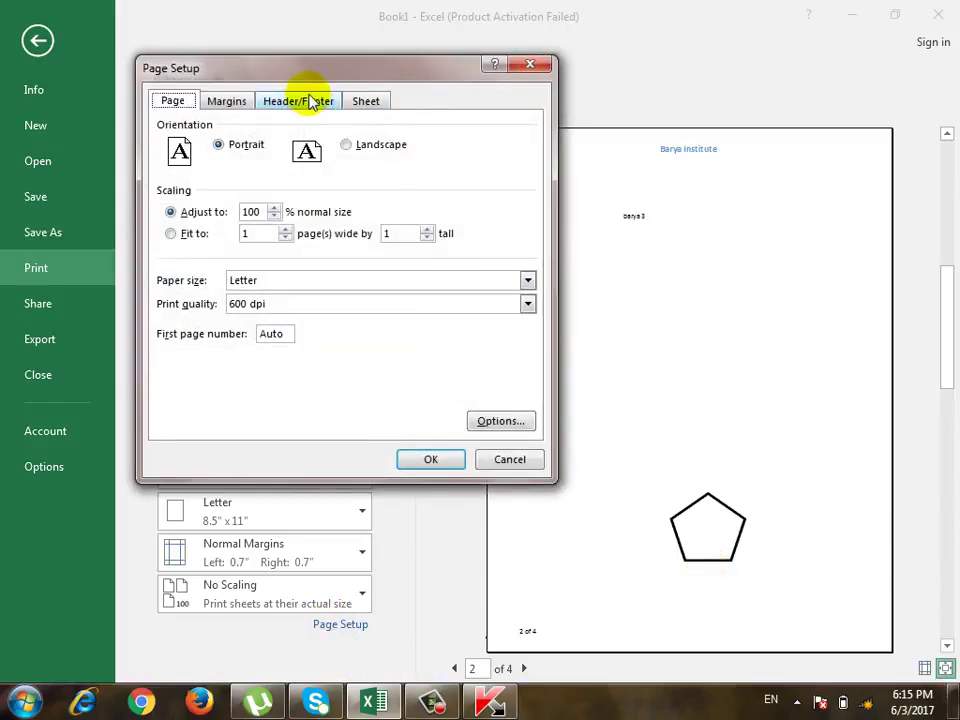
left_click(305, 100)
left_click(413, 224)
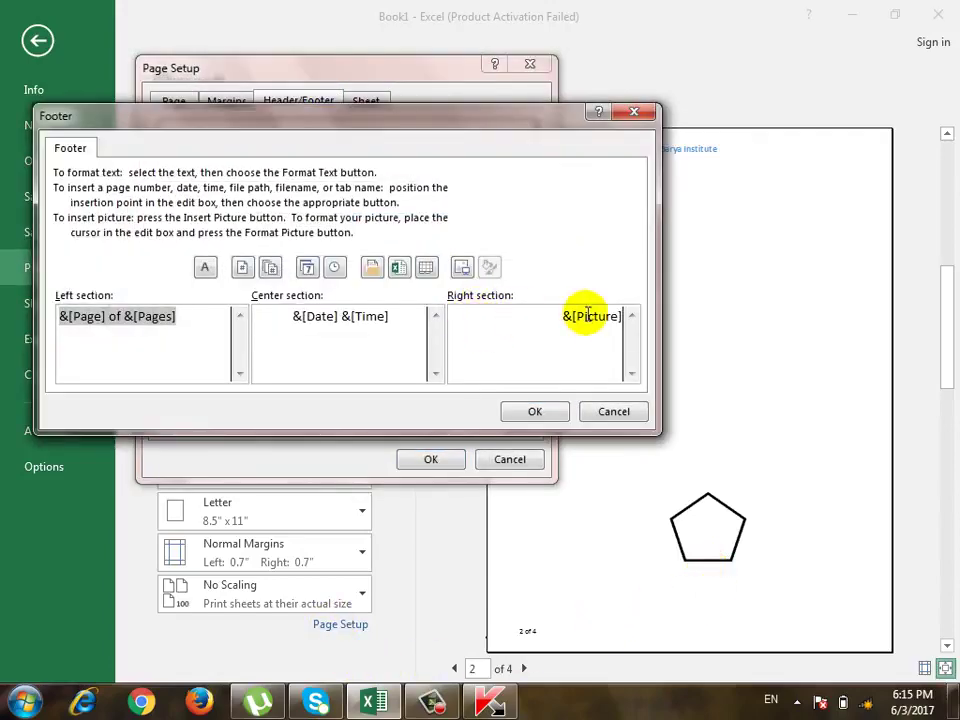
left_click(381, 347)
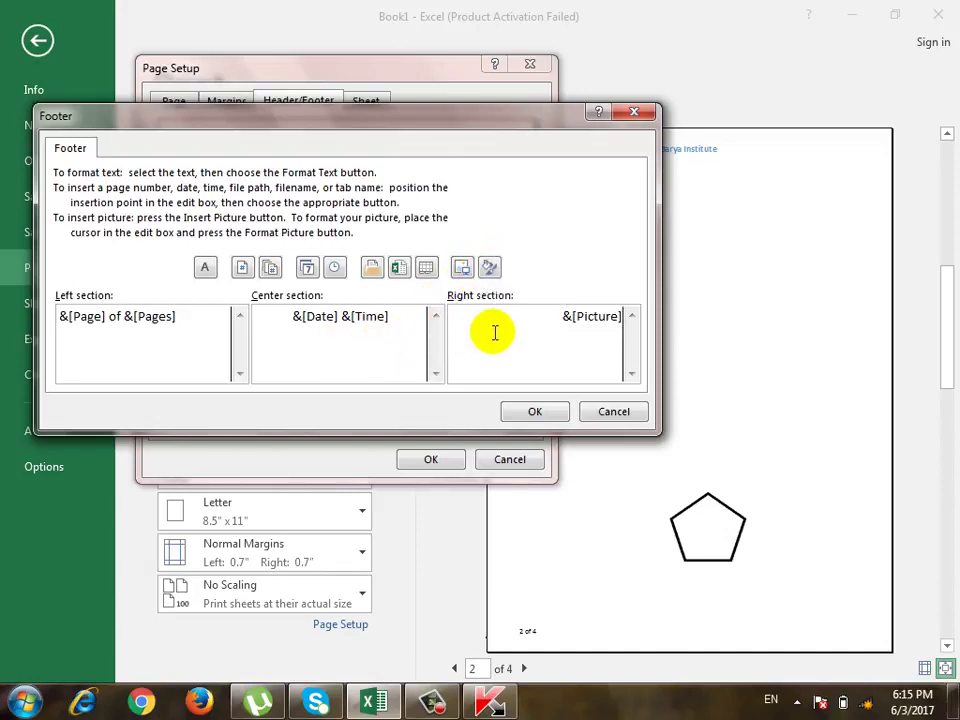
left_click(489, 267)
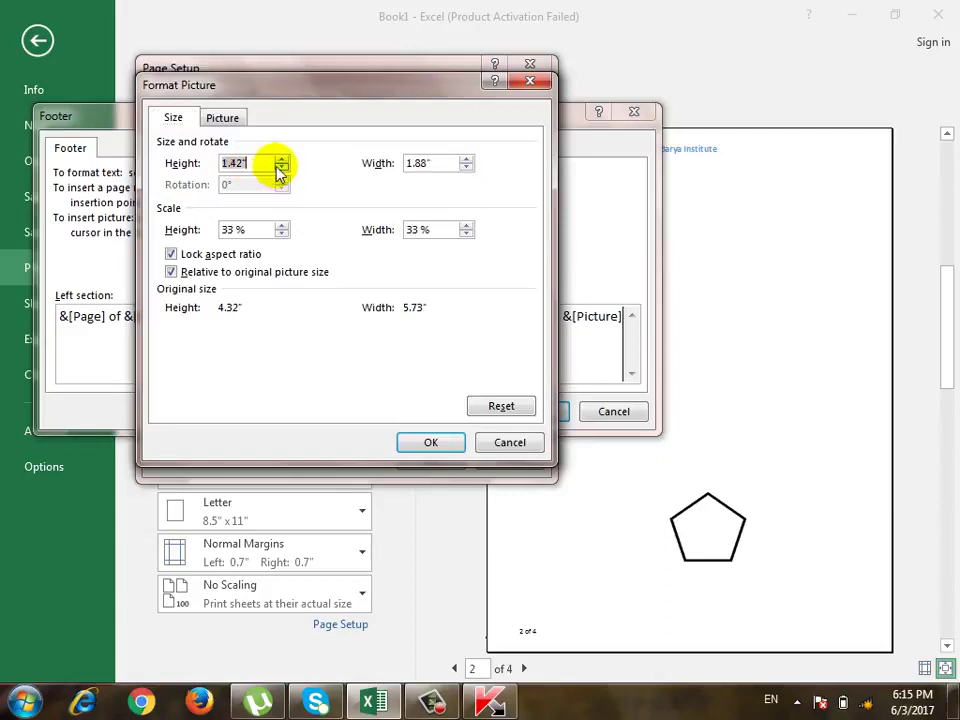
left_click(433, 446)
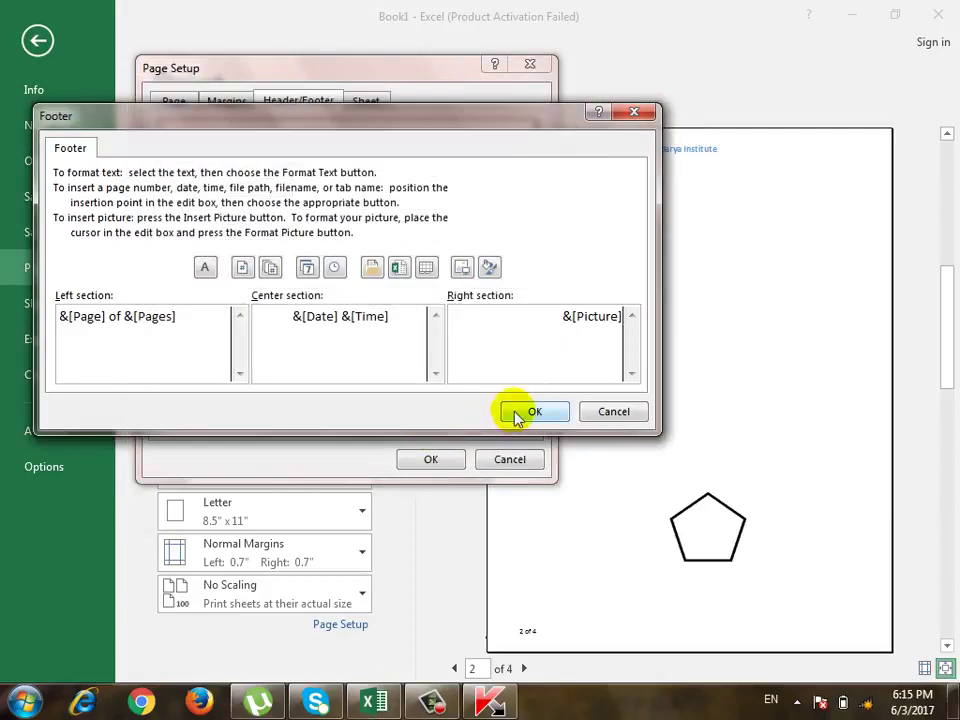
left_click(517, 418)
left_click(430, 457)
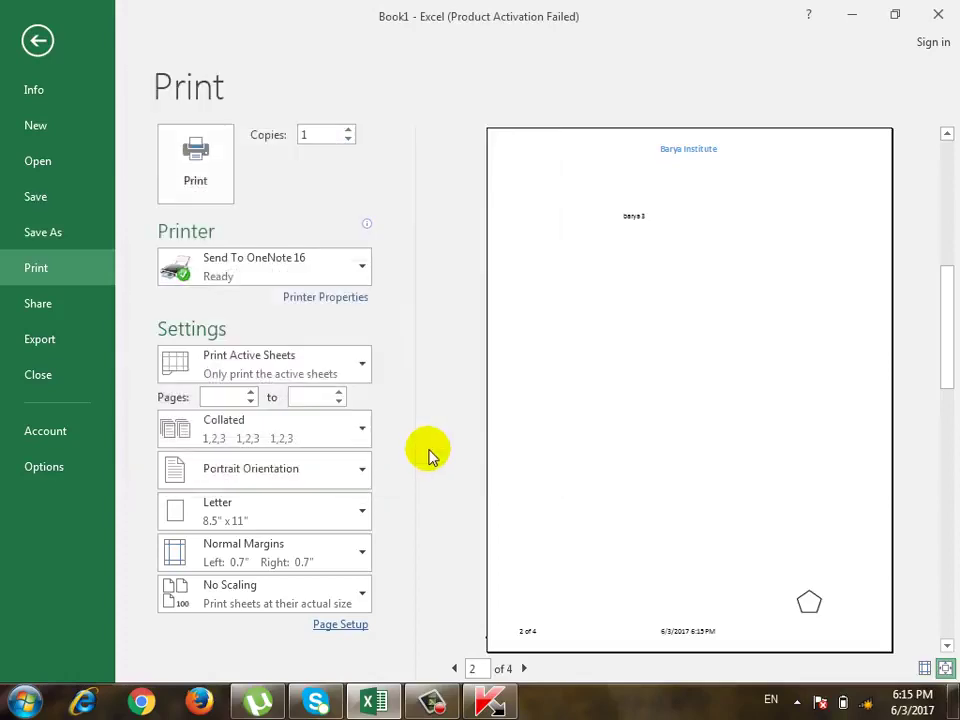
Review the Custom Footer in Page Setup's Header/Footer tab, then cancel without changes
left_click(336, 625)
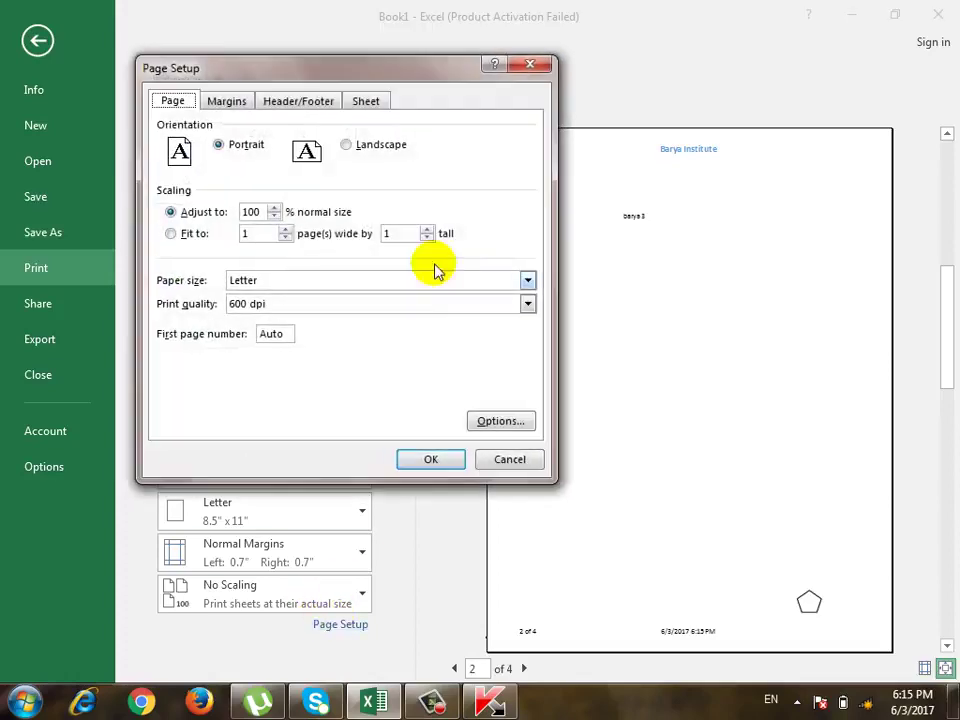
left_click(318, 105)
left_click(410, 226)
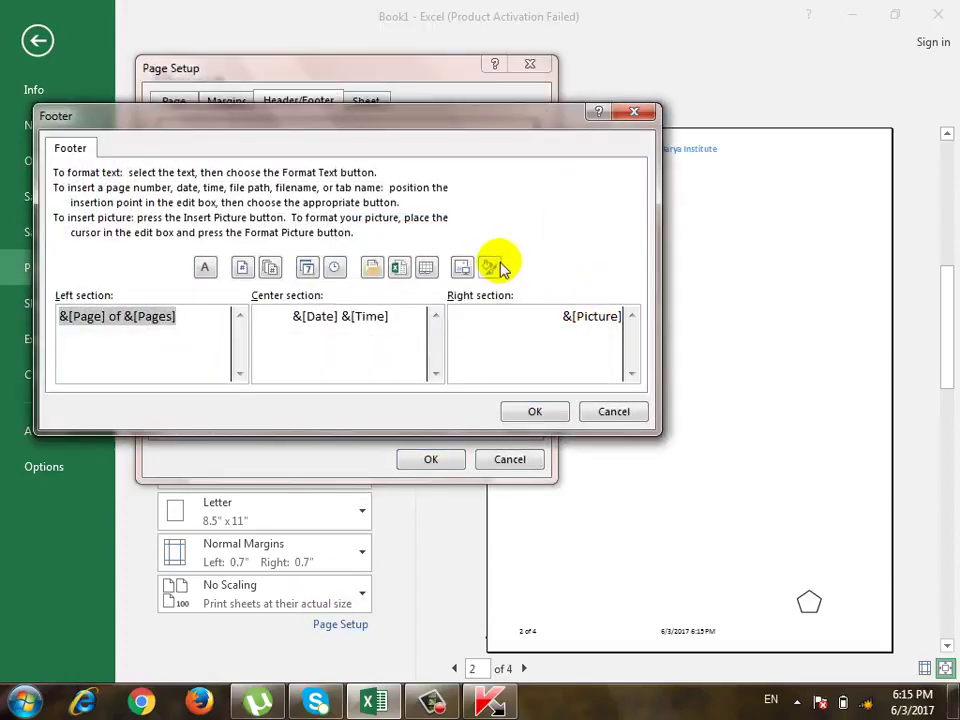
left_click(638, 411)
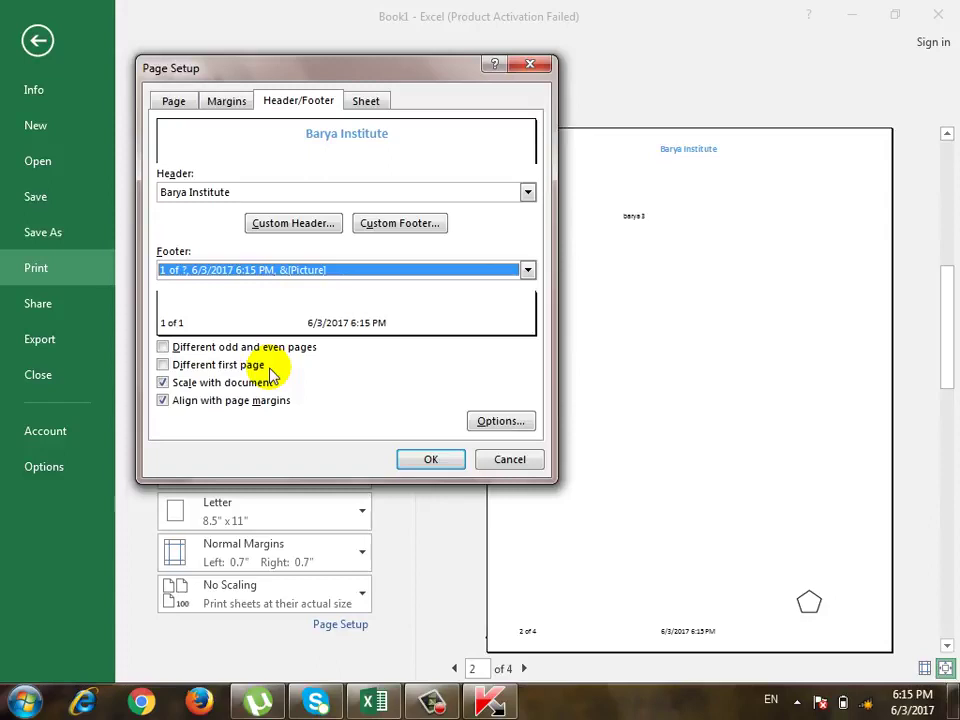
left_click(164, 346)
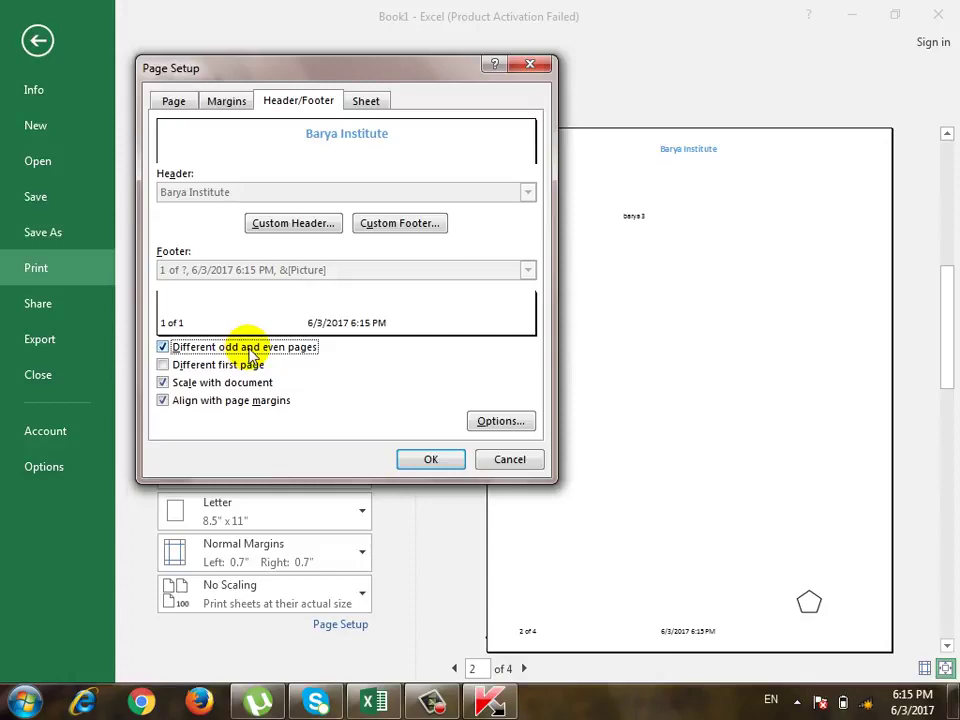
left_click(291, 224)
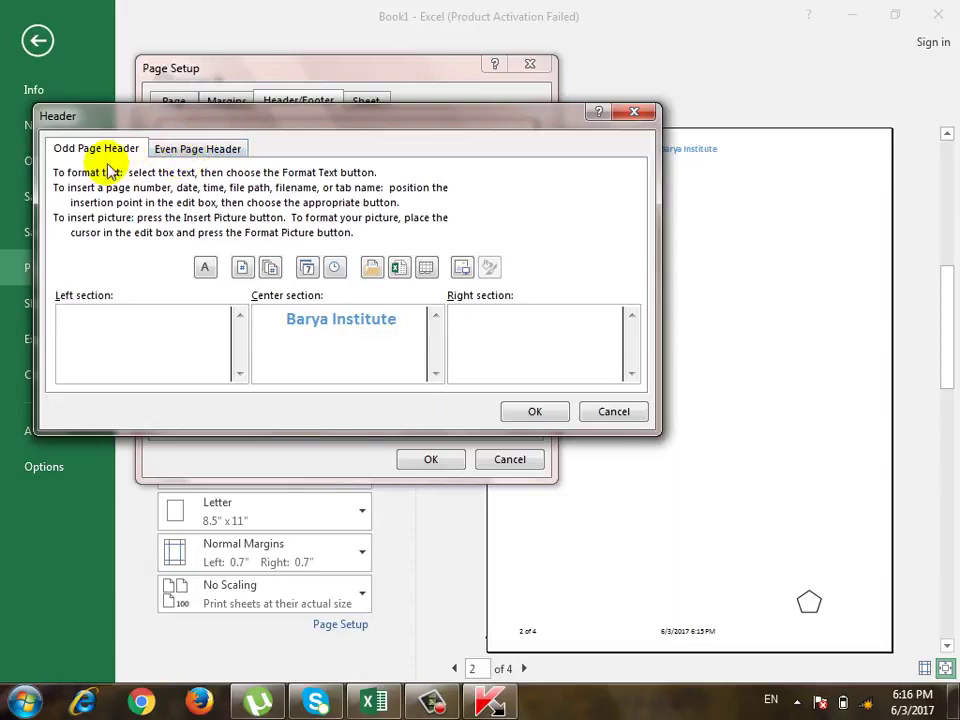
left_click(186, 152)
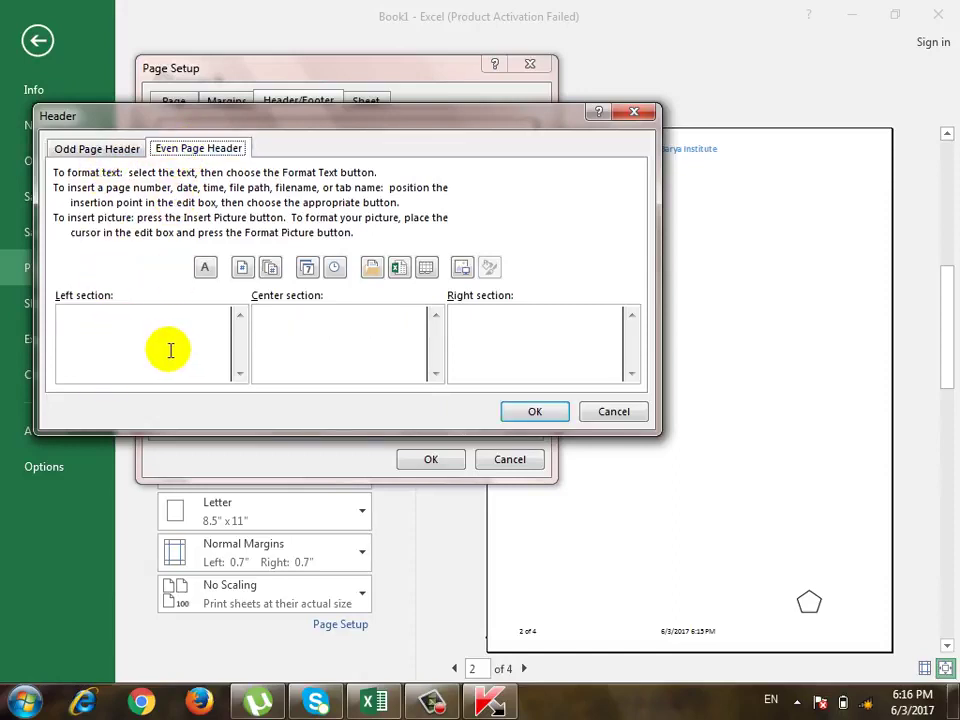
left_click(100, 147)
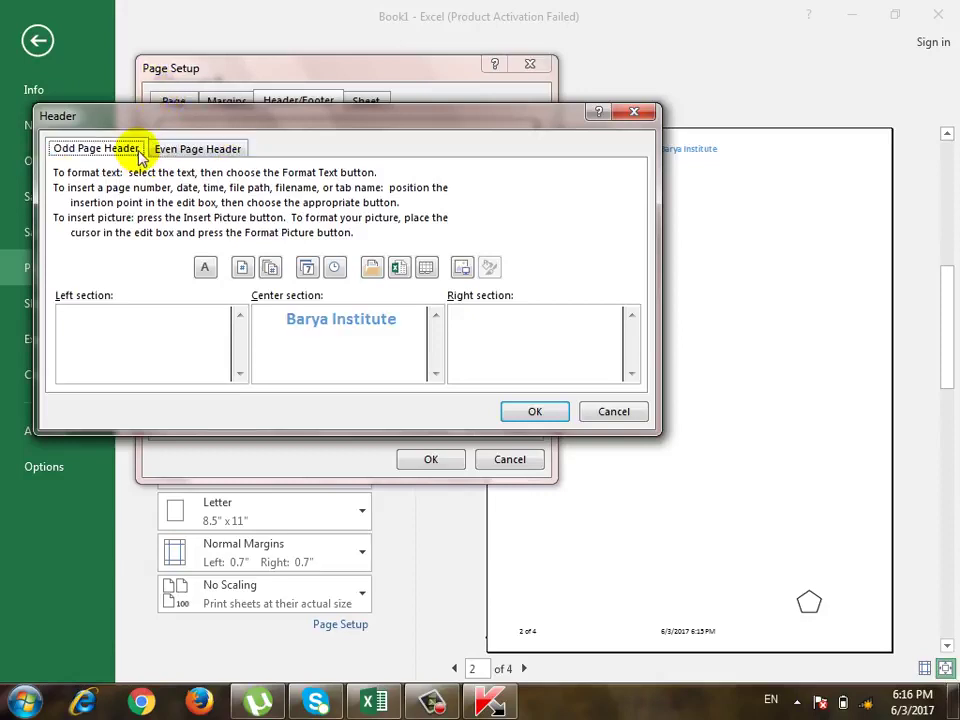
left_click(648, 110)
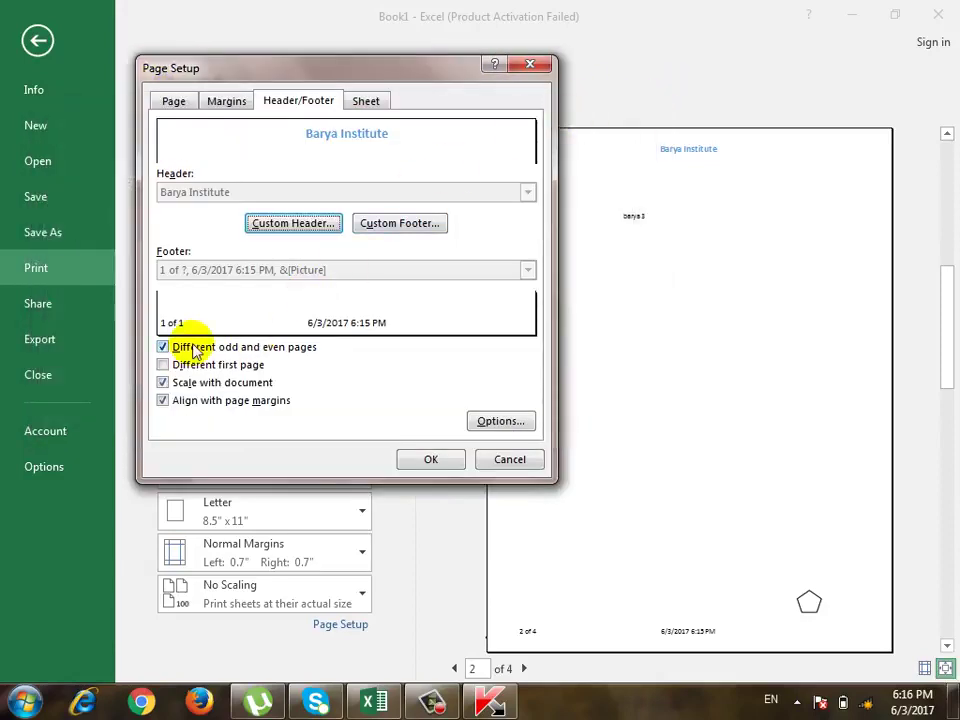
left_click(194, 349)
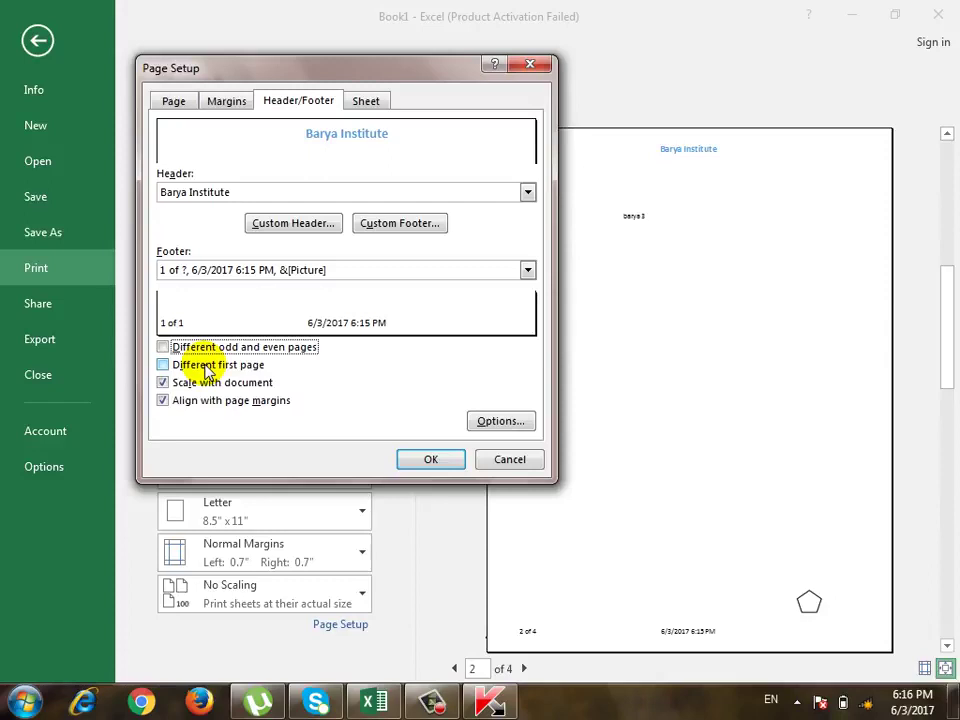
Try a different first-page header, then cancel it and discard the Page Setup changes
left_click(200, 367)
left_click(305, 225)
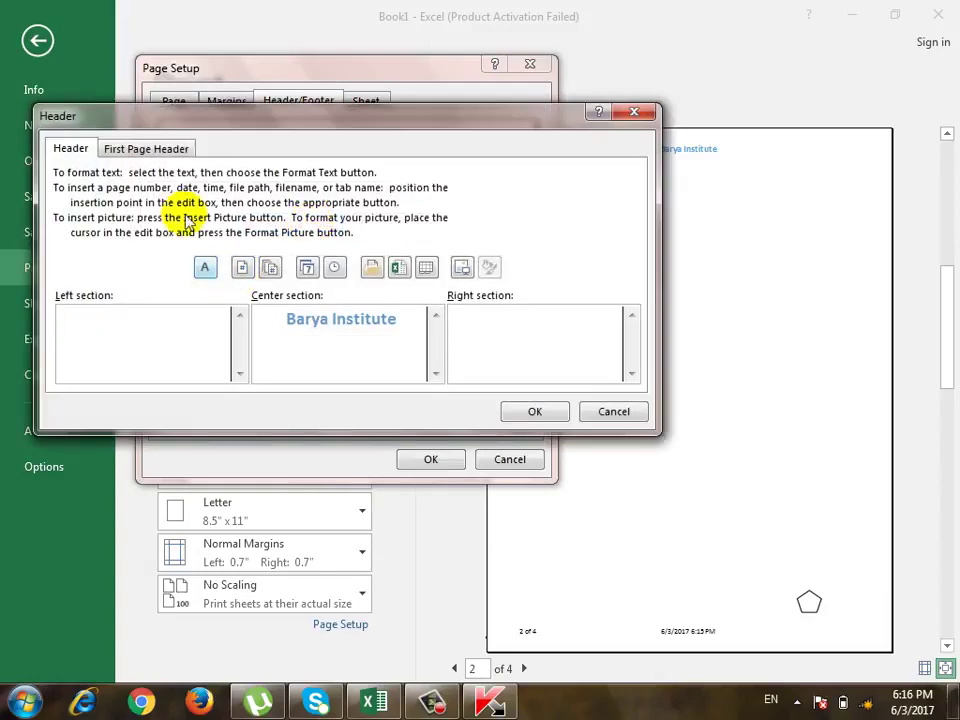
left_click(167, 157)
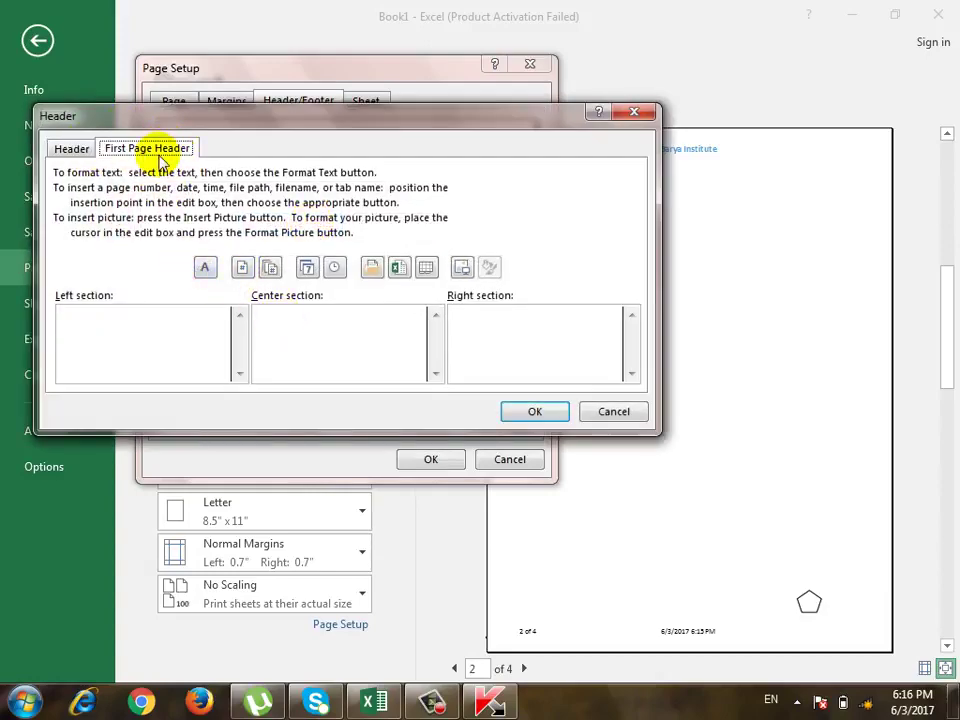
left_click(72, 149)
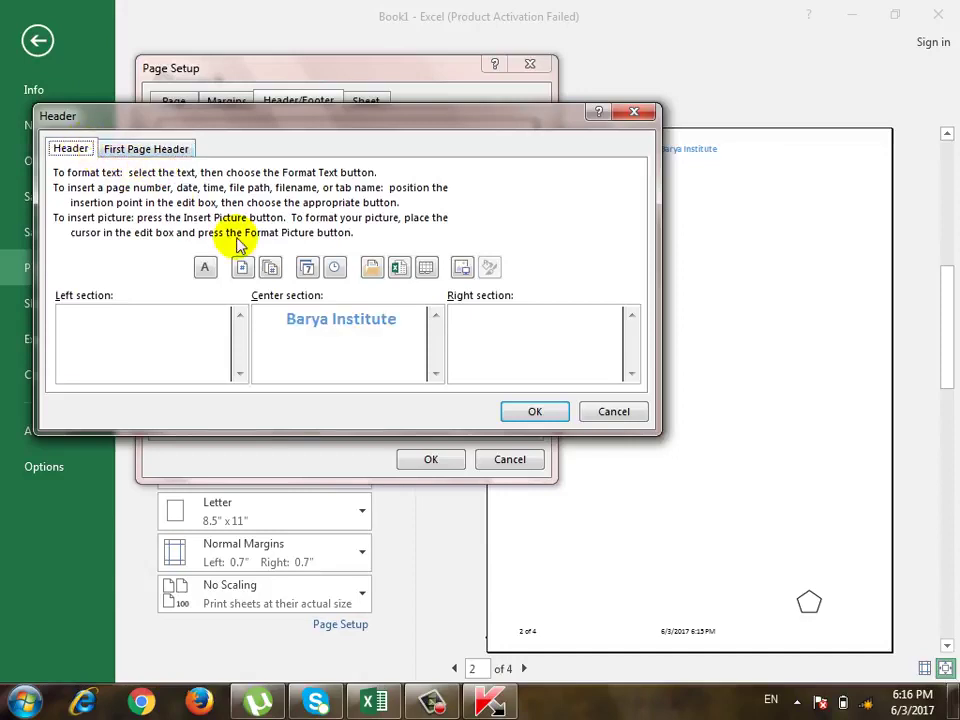
left_click(612, 411)
left_click(172, 365)
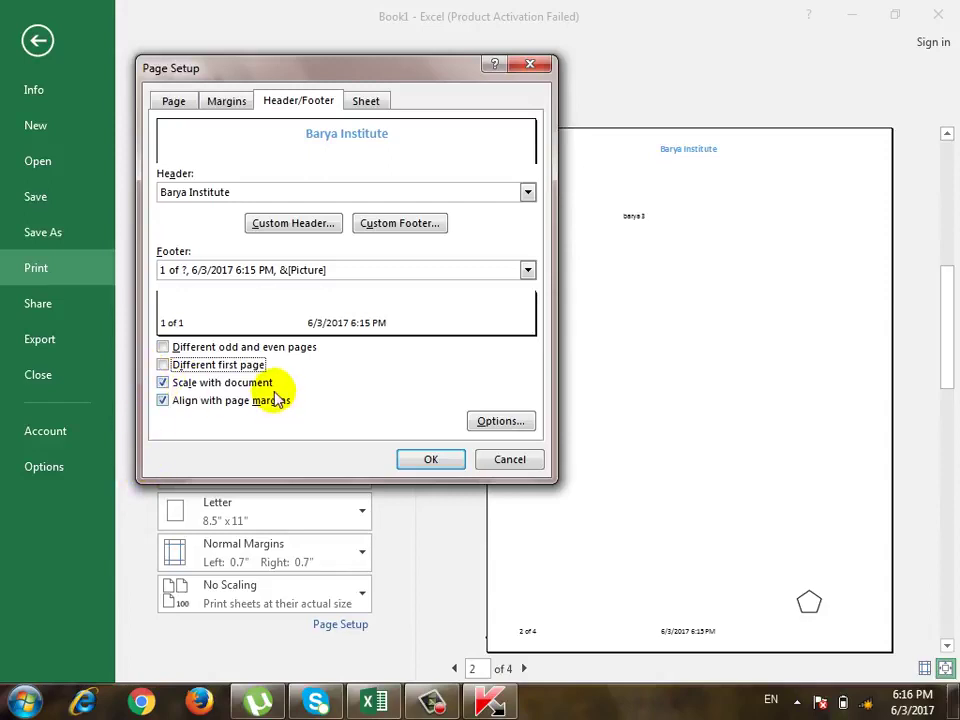
left_click(508, 466)
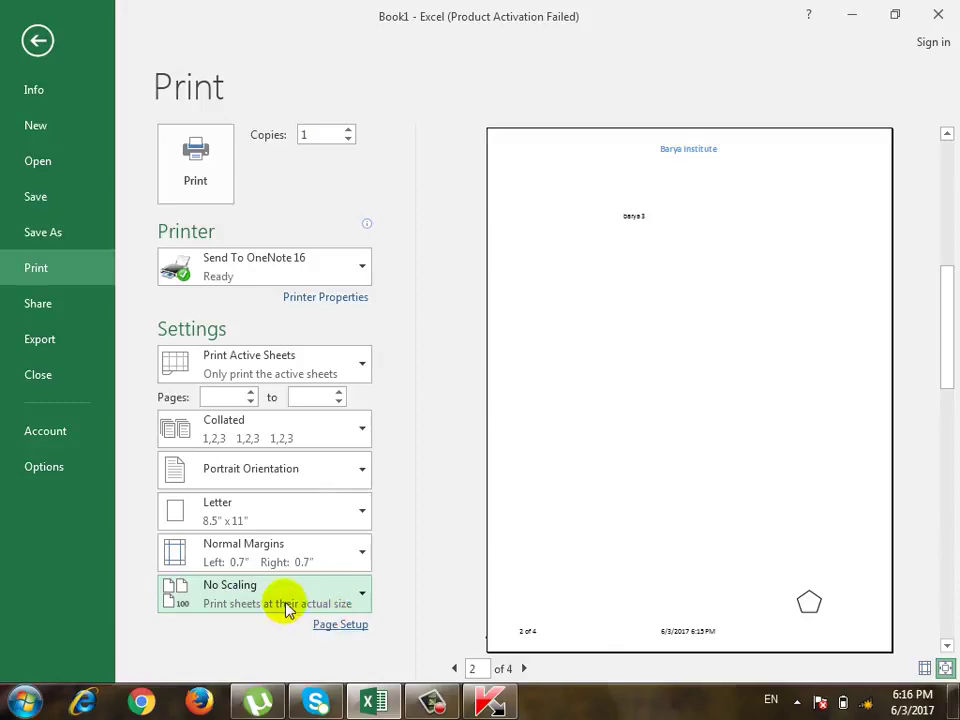
Look over the scaling options and Header/Footer settings without changes, zooming the preview
left_click(286, 605)
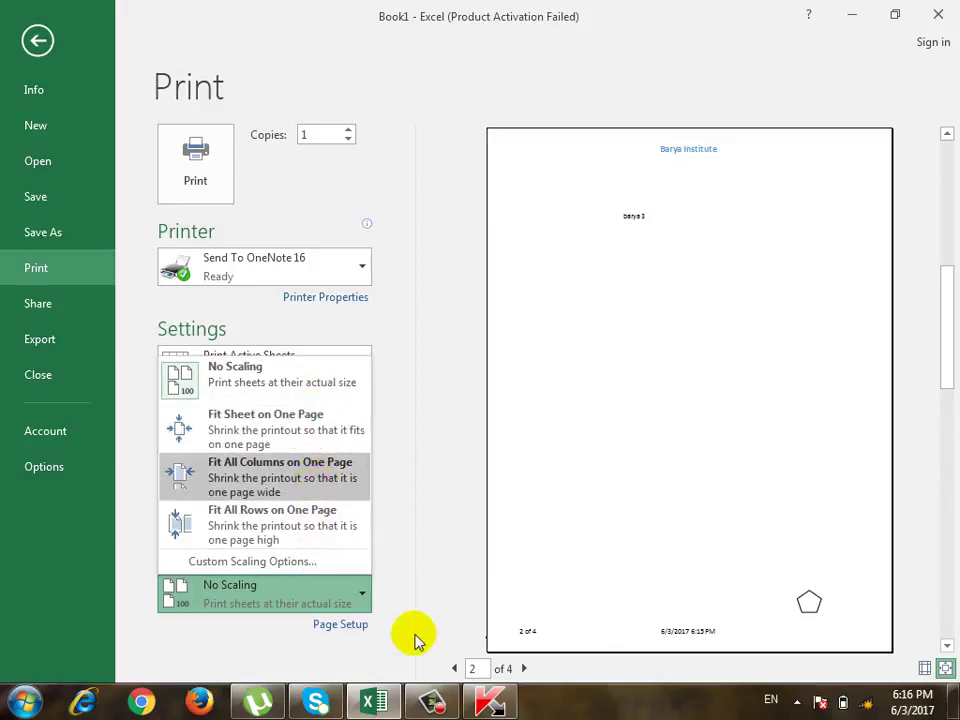
left_click(364, 626)
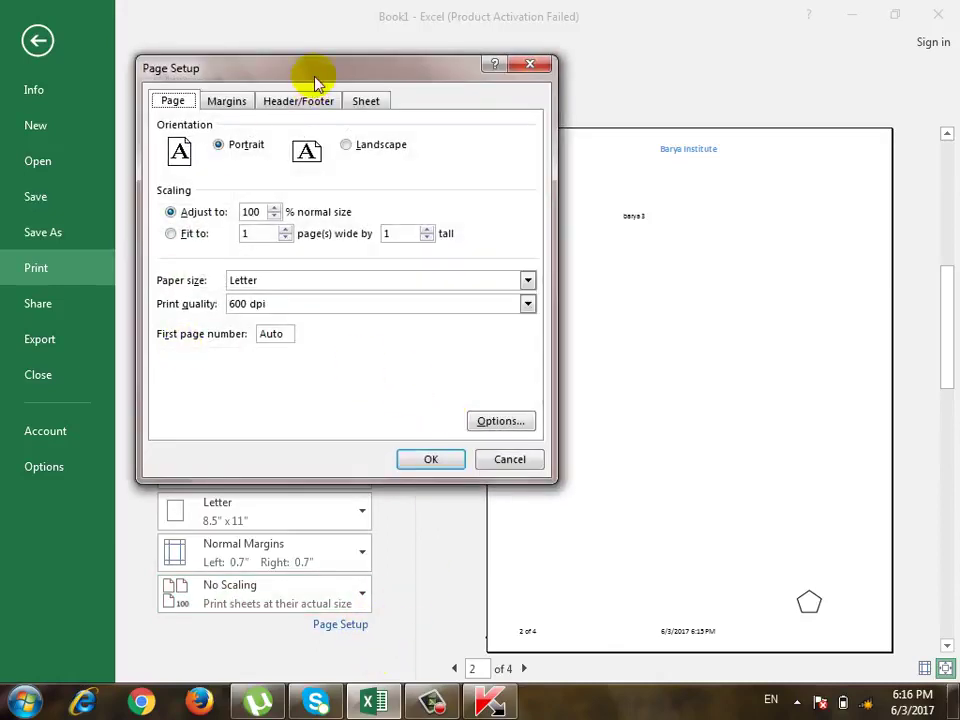
left_click(305, 101)
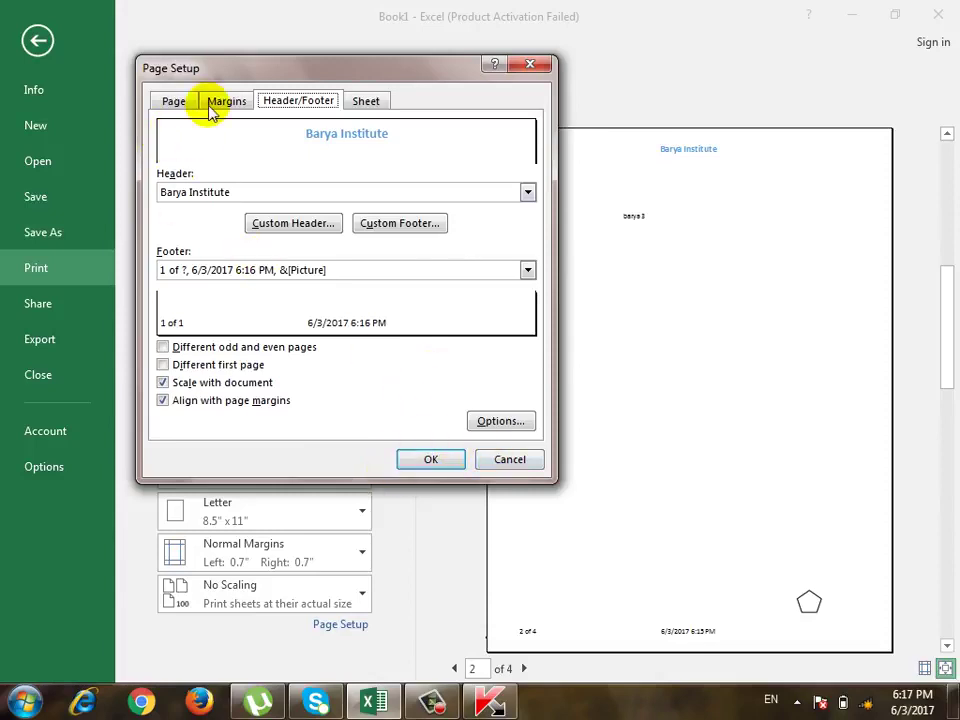
left_click(509, 459)
left_click(300, 600)
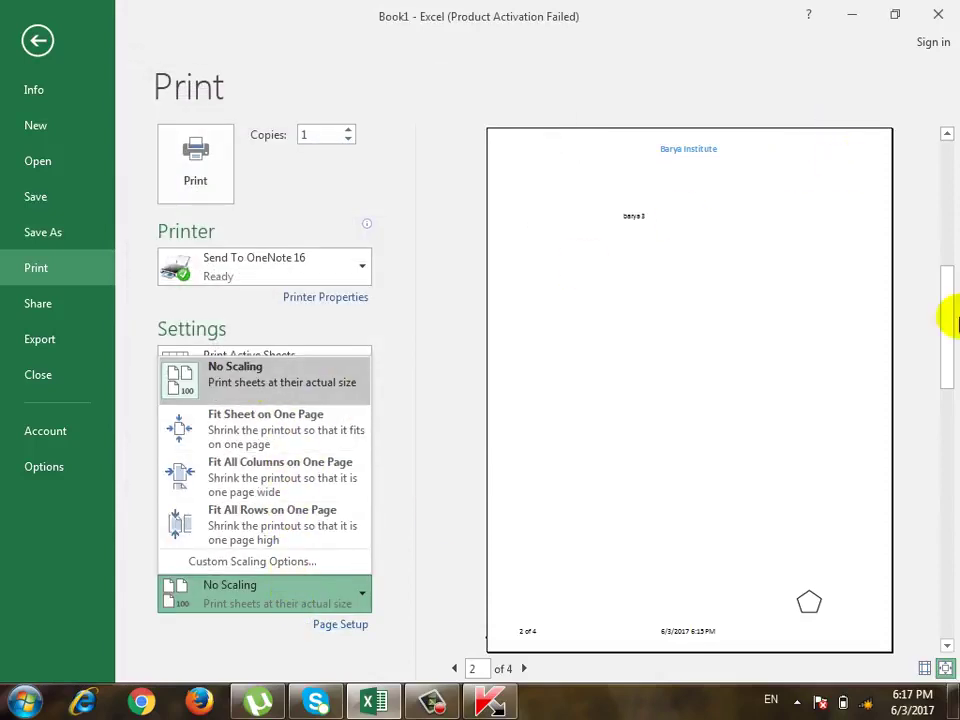
left_click(947, 673)
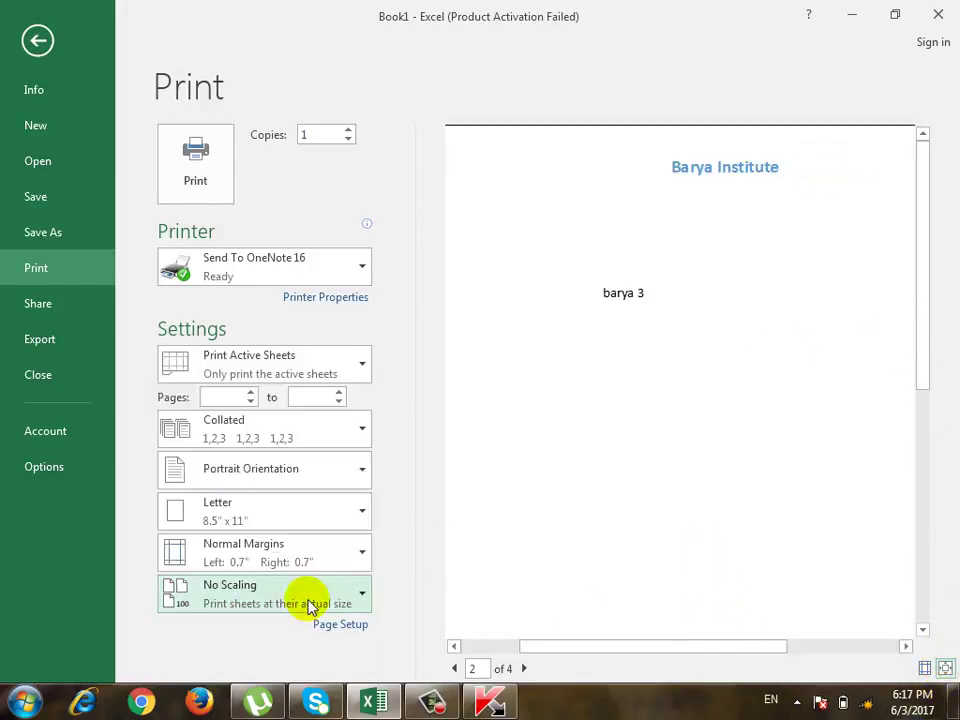
Apply Fit Sheet on One Page scaling and review it in Page Setup
left_click(272, 601)
left_click(306, 444)
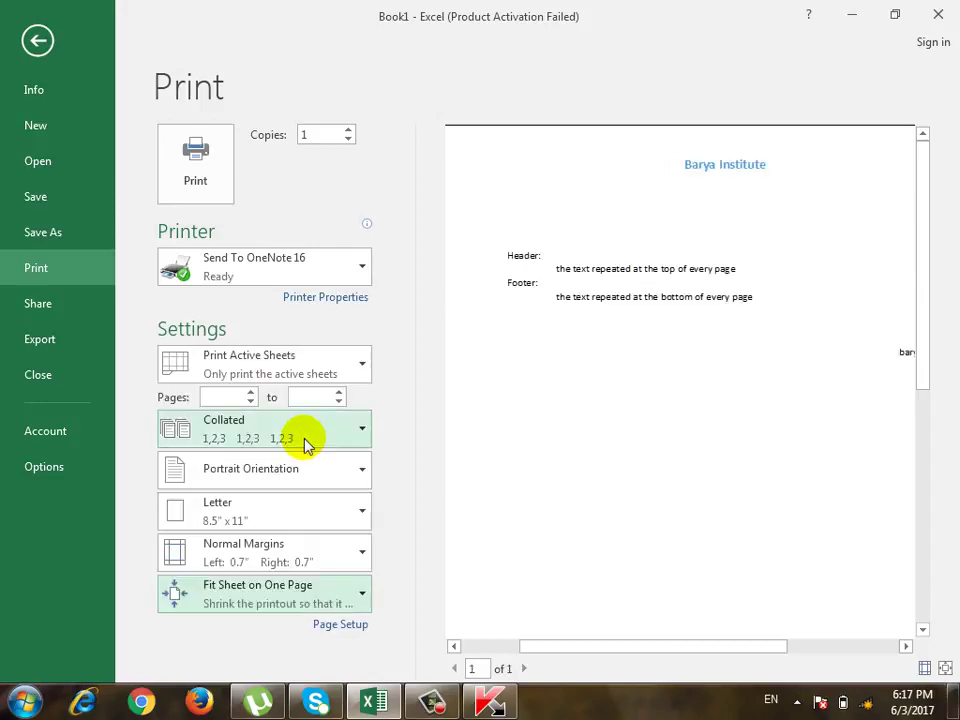
left_click(328, 624)
left_click(300, 102)
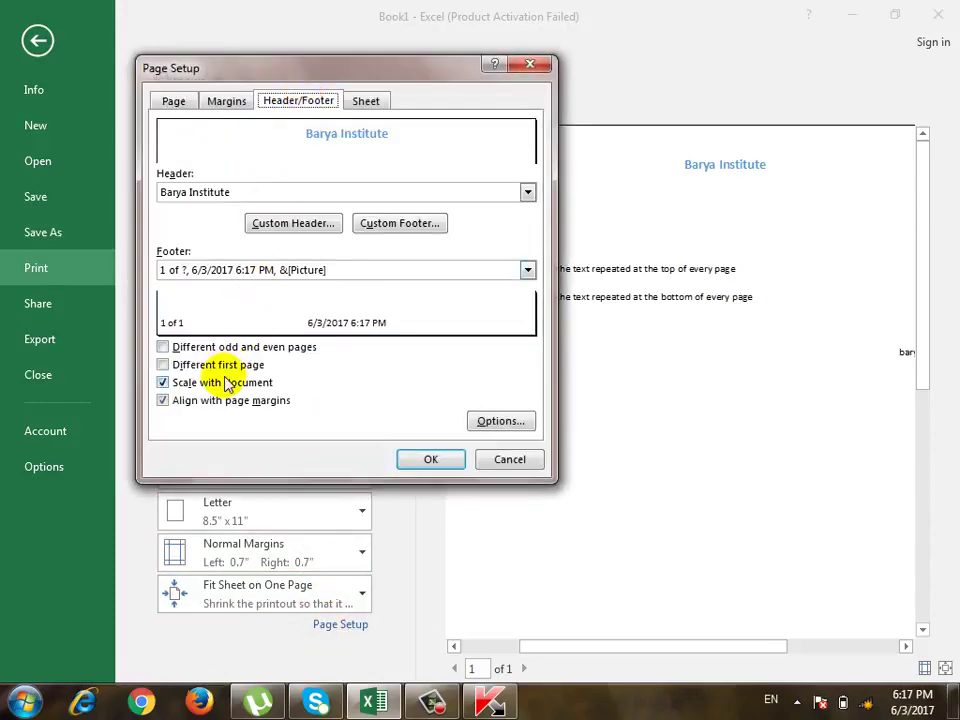
left_click(448, 465)
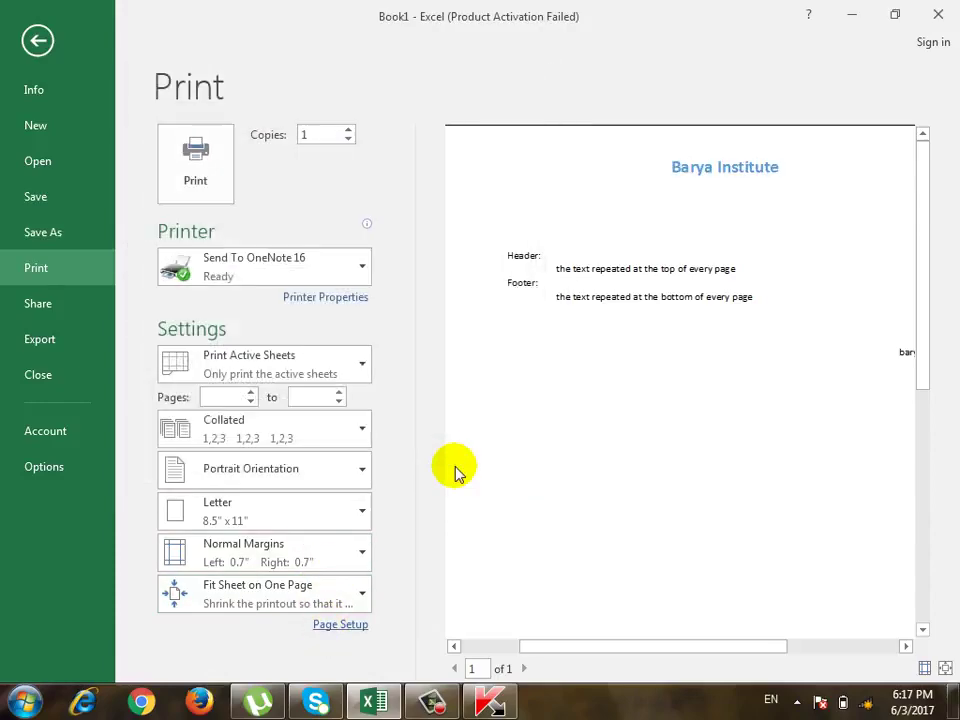
Revert to No Scaling, turn on 'Scale with document', and show the whole page
left_click(235, 585)
left_click(290, 371)
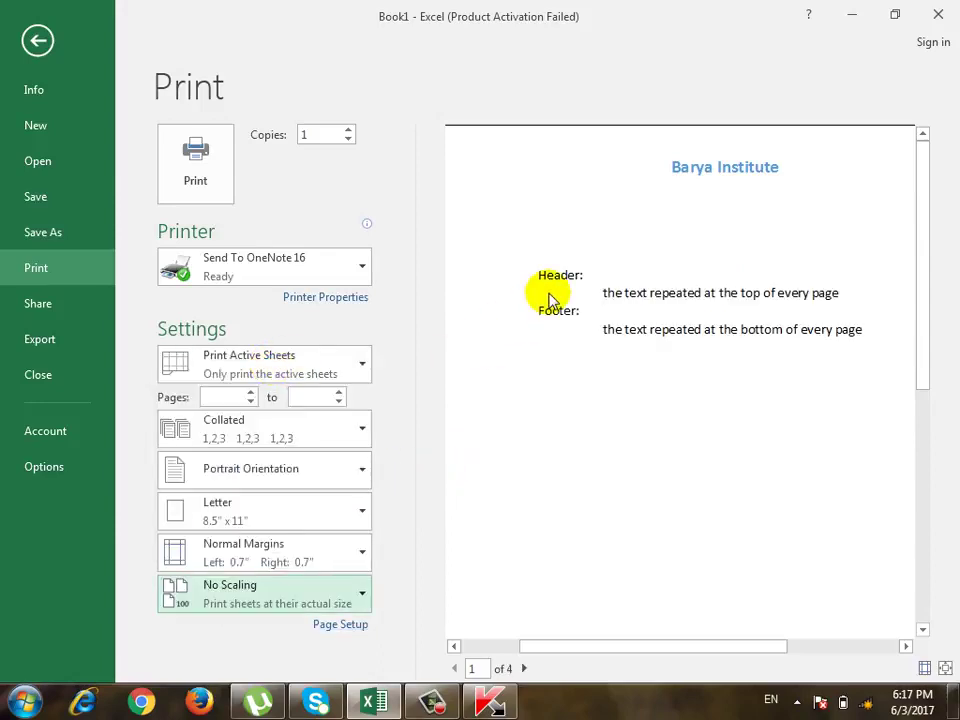
left_click(348, 630)
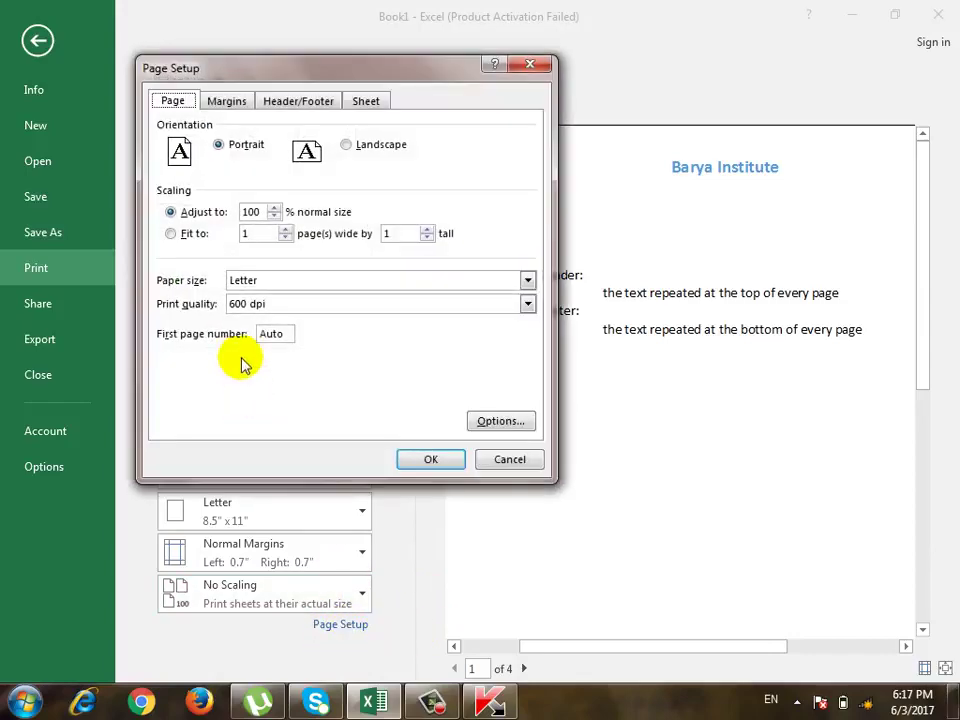
left_click(328, 101)
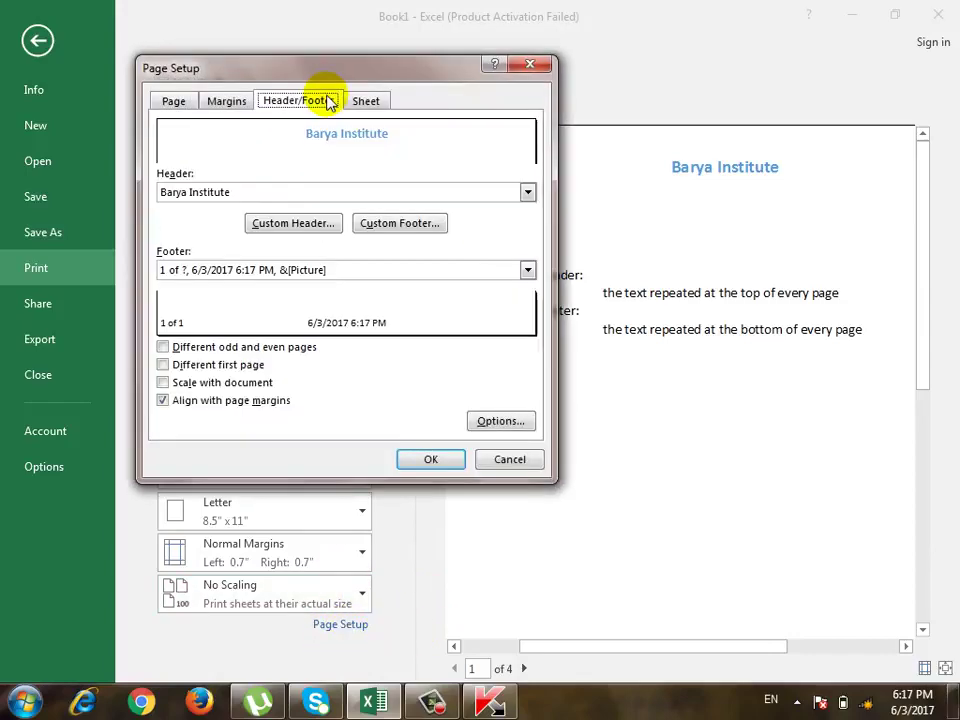
left_click(189, 386)
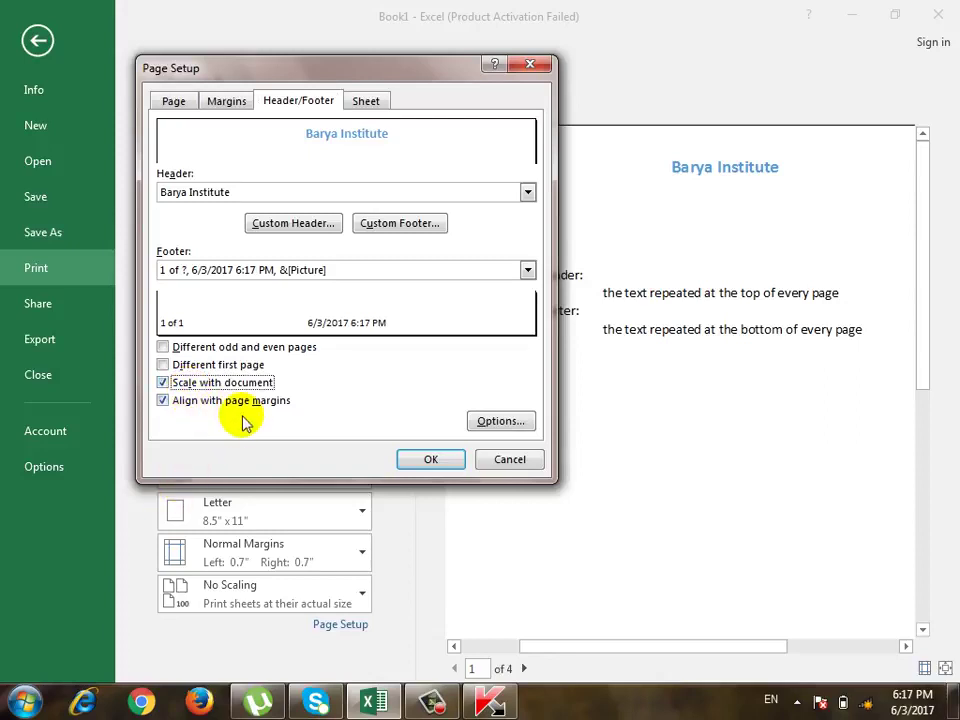
left_click(428, 457)
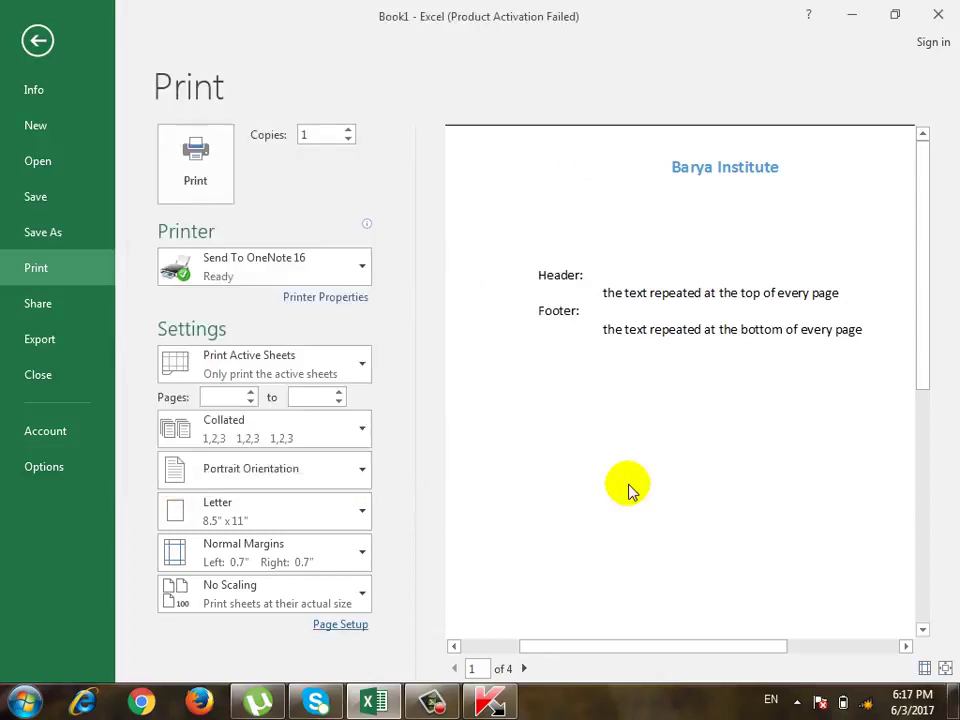
left_click(946, 668)
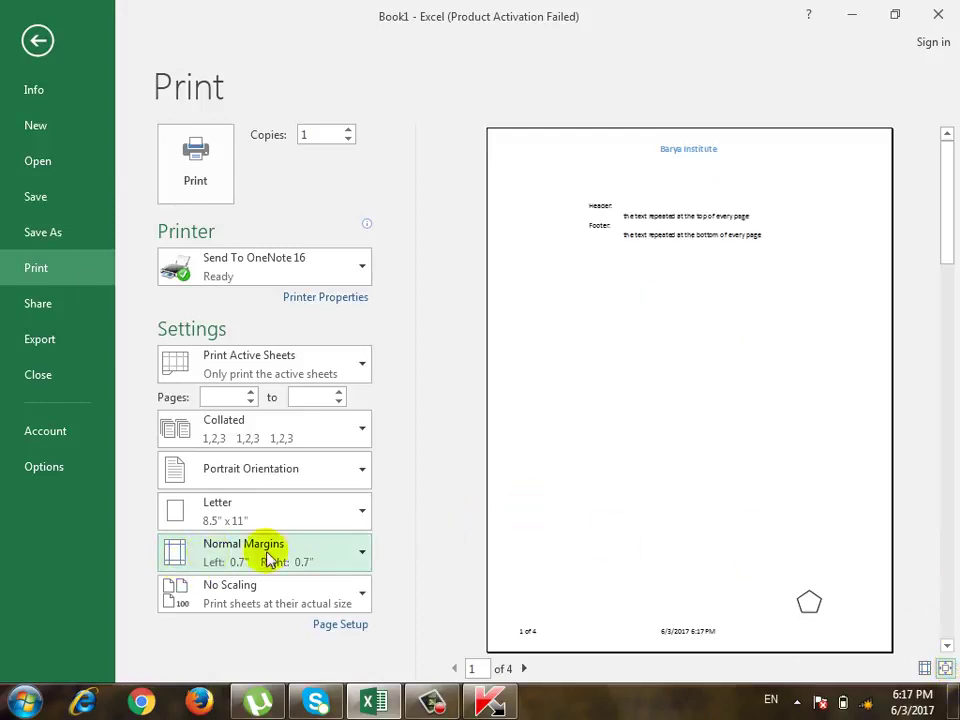
Turn on Show Margins and set the Header margin to 1.05 inches in Page Setup
left_click(925, 668)
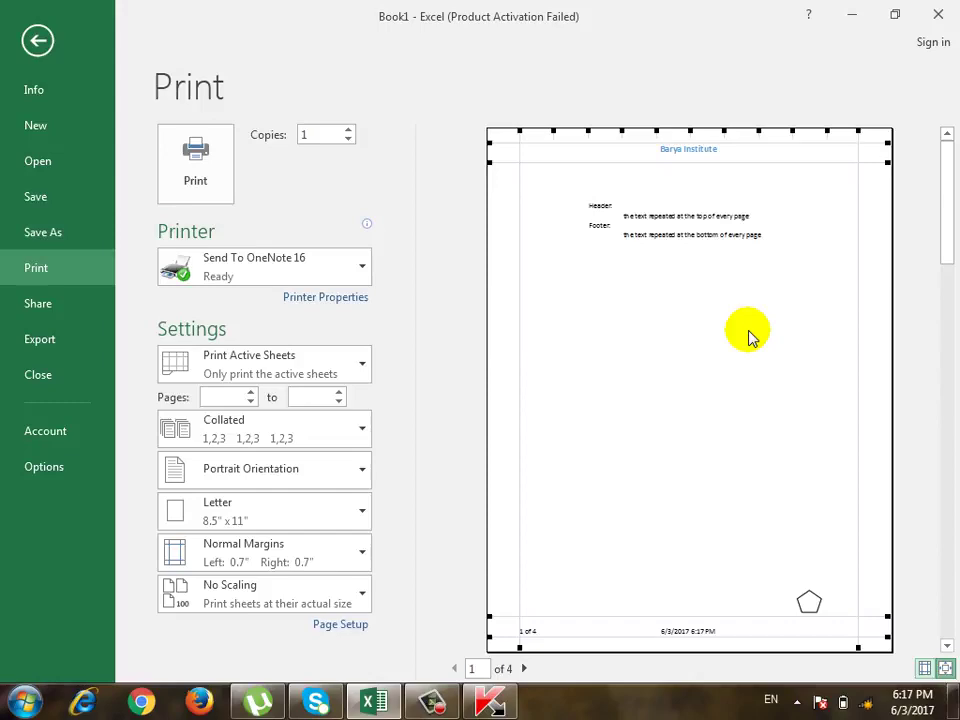
left_click(341, 626)
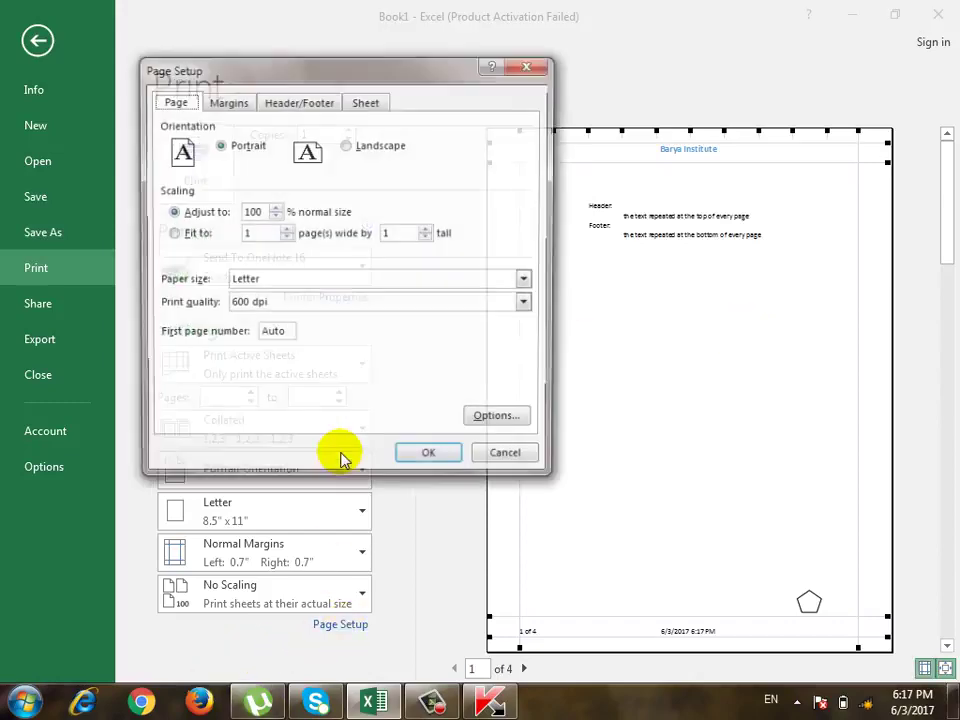
left_click(230, 101)
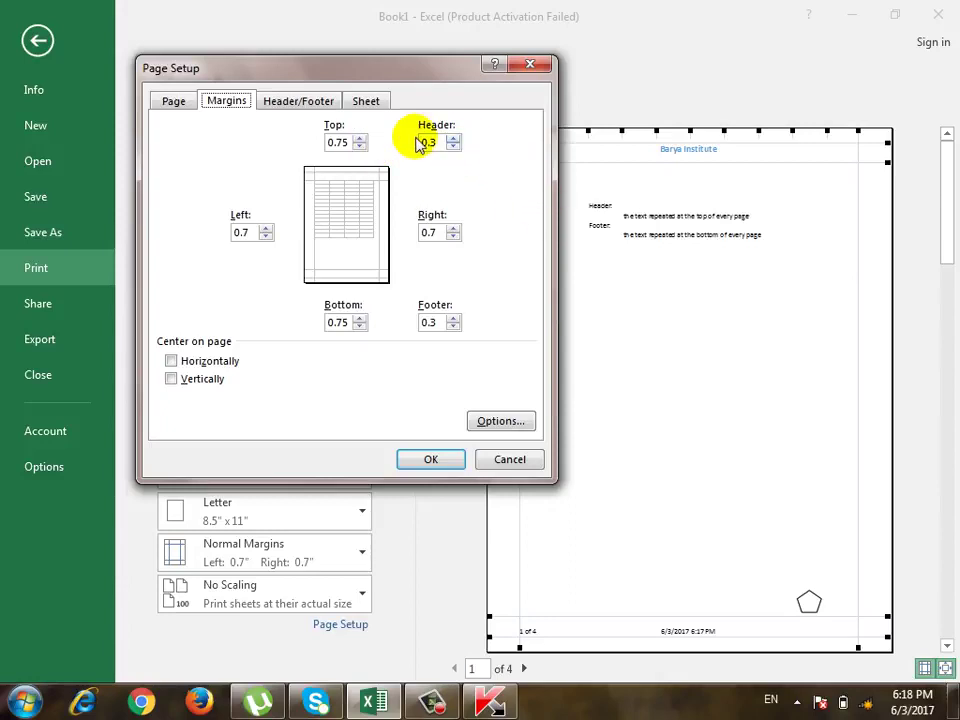
left_click(443, 322)
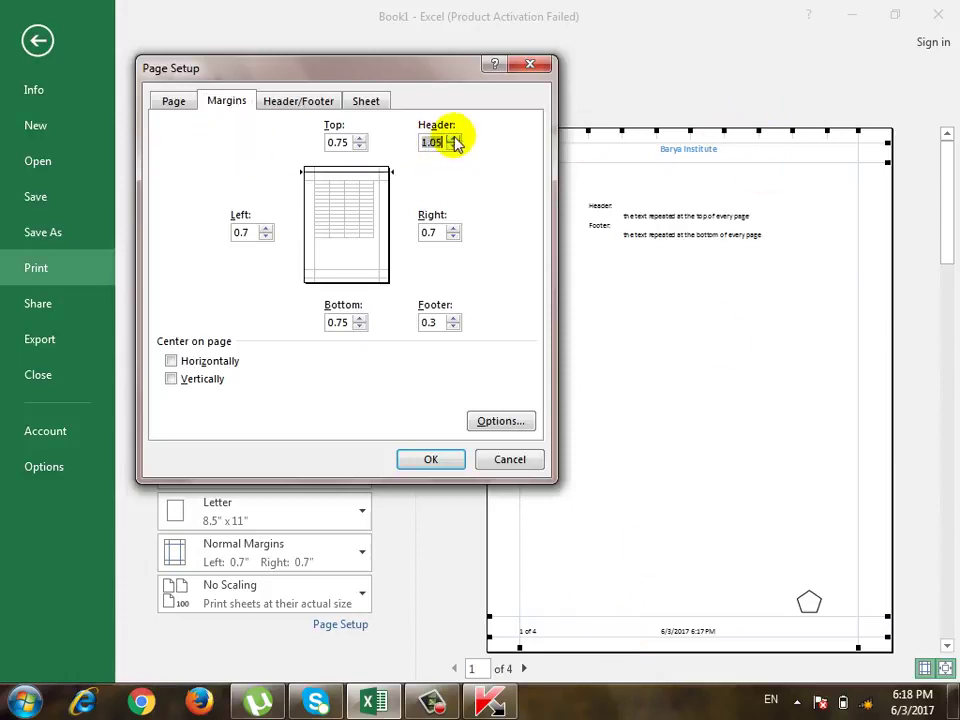
left_click(440, 464)
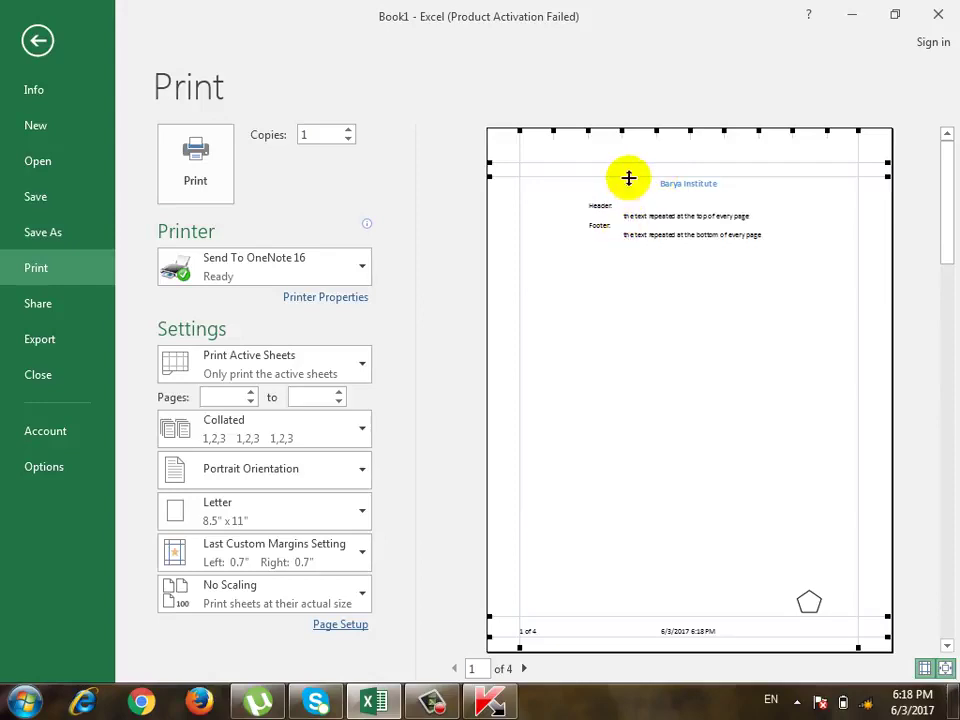
Drag the header and top margin higher, then set the left margin to 0.66 inches
left_click_drag(632, 162, 630, 147)
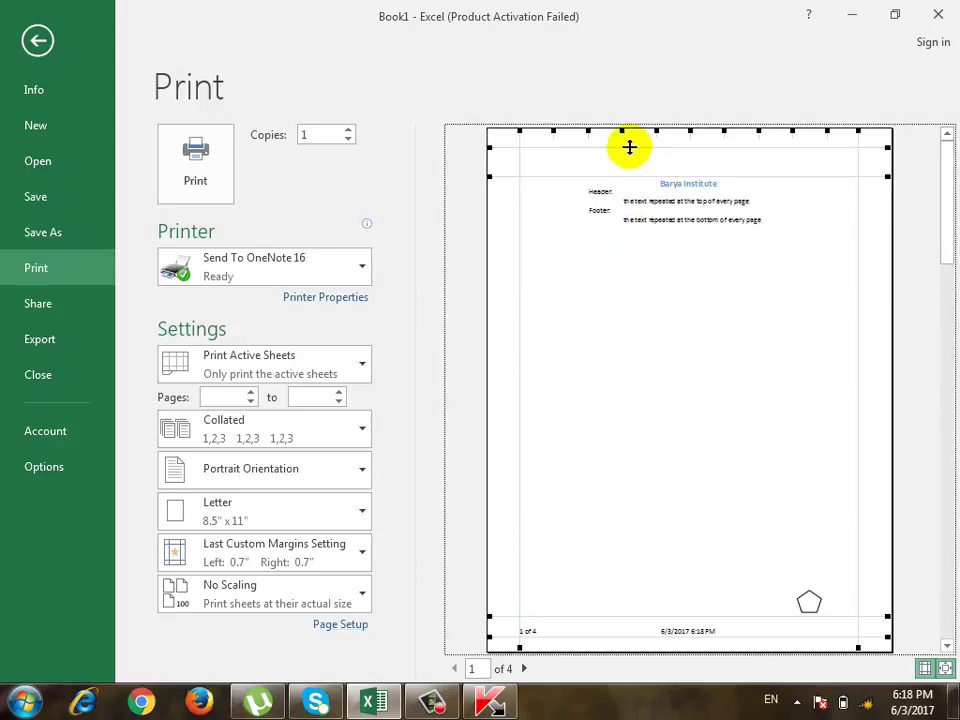
left_click_drag(574, 172, 574, 159)
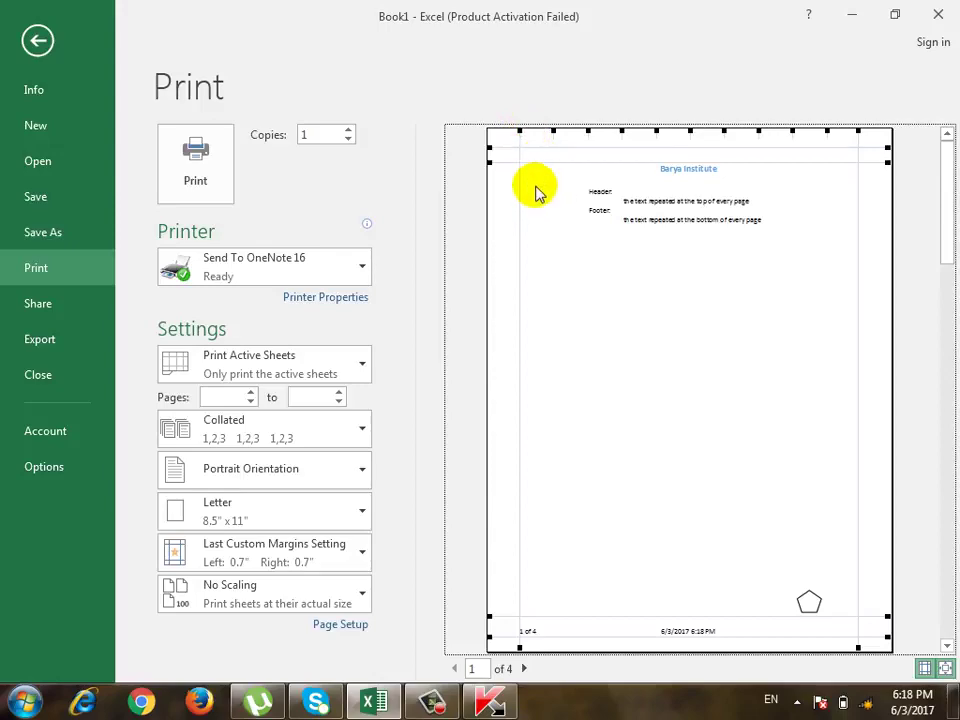
left_click(337, 628)
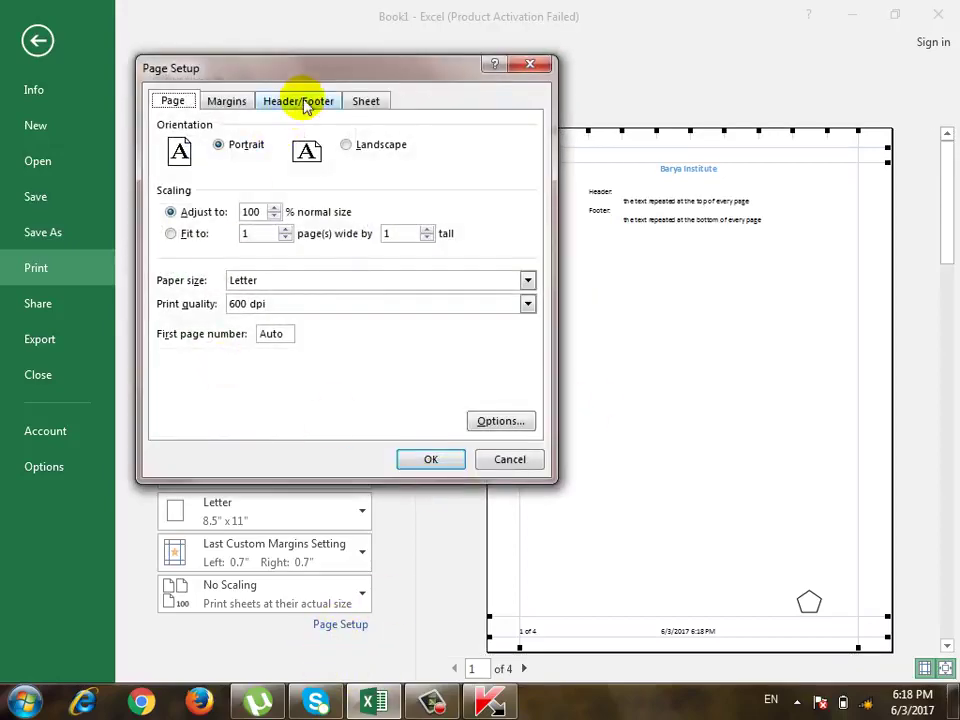
left_click(305, 104)
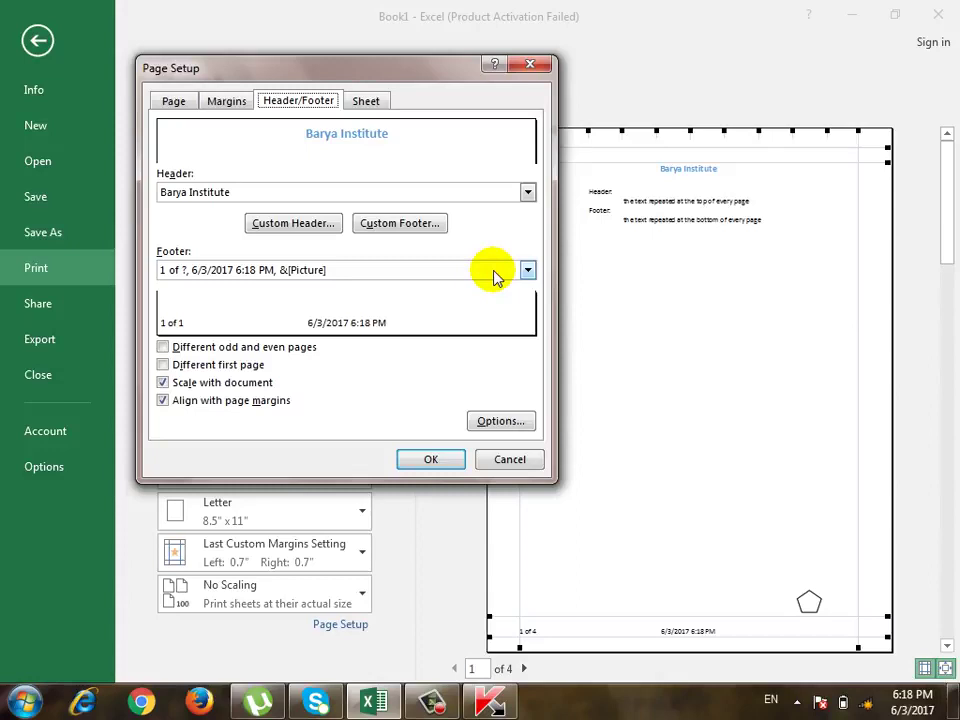
left_click(527, 462)
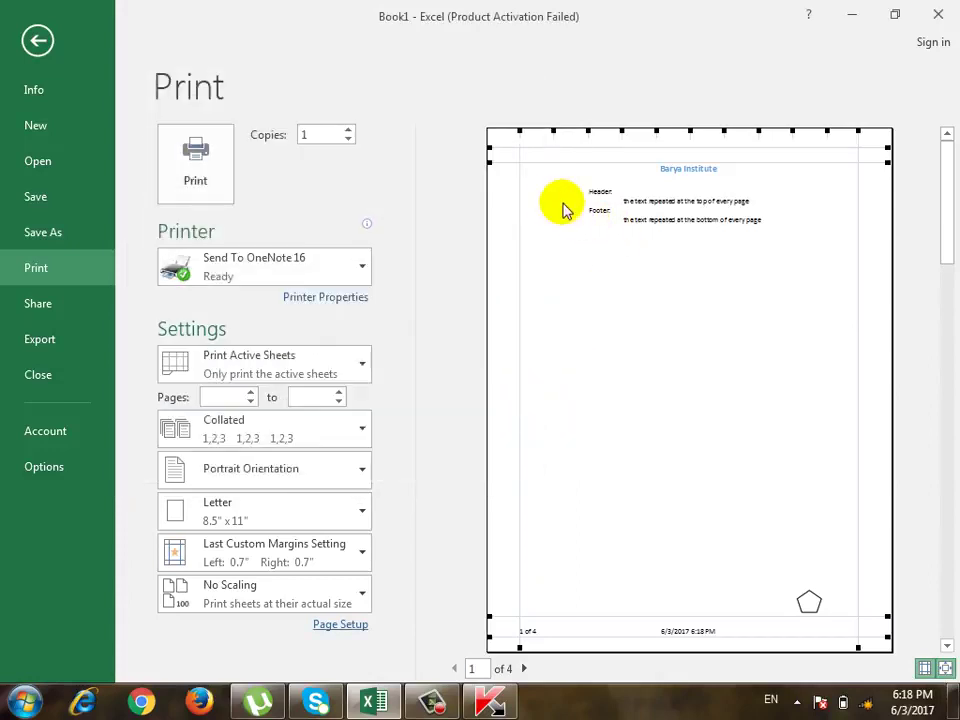
left_click_drag(520, 190, 568, 191)
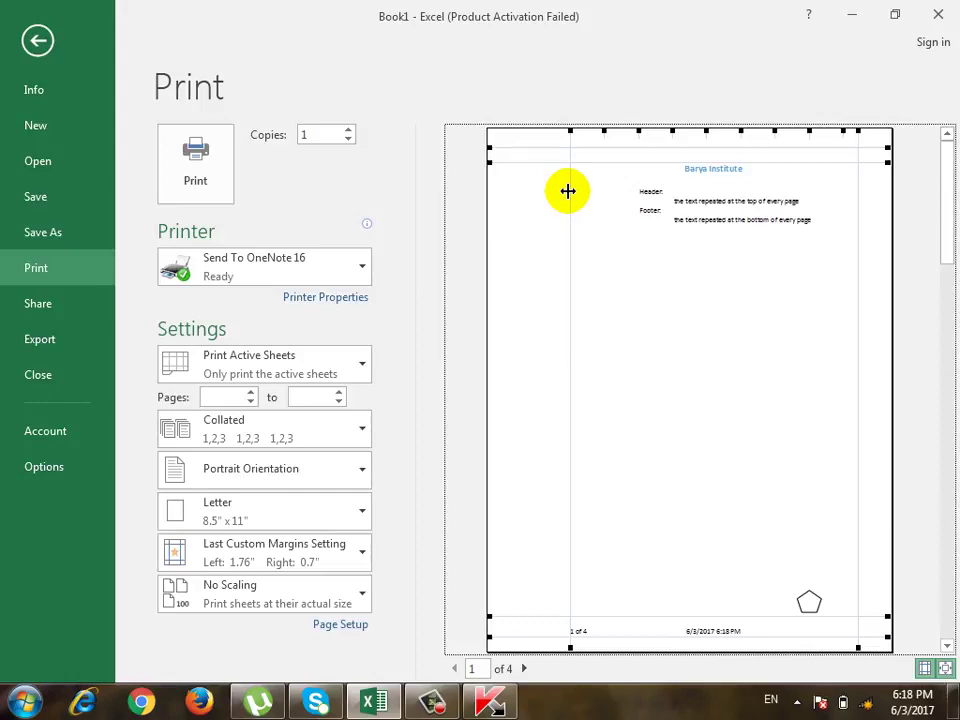
mouse_move(570, 190)
left_mouse_down()
mouse_move(601, 202)
mouse_move(517, 217)
left_mouse_up()
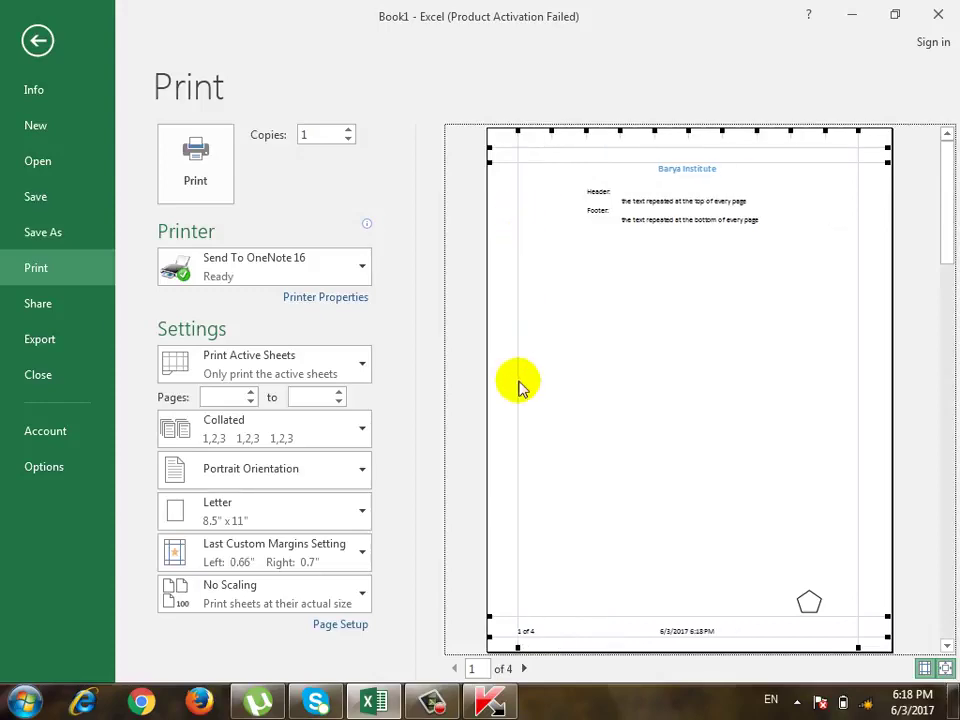
Turn off header/footer alignment with page margins and drag the left margin wider to 0.78" in the preview
left_click(340, 624)
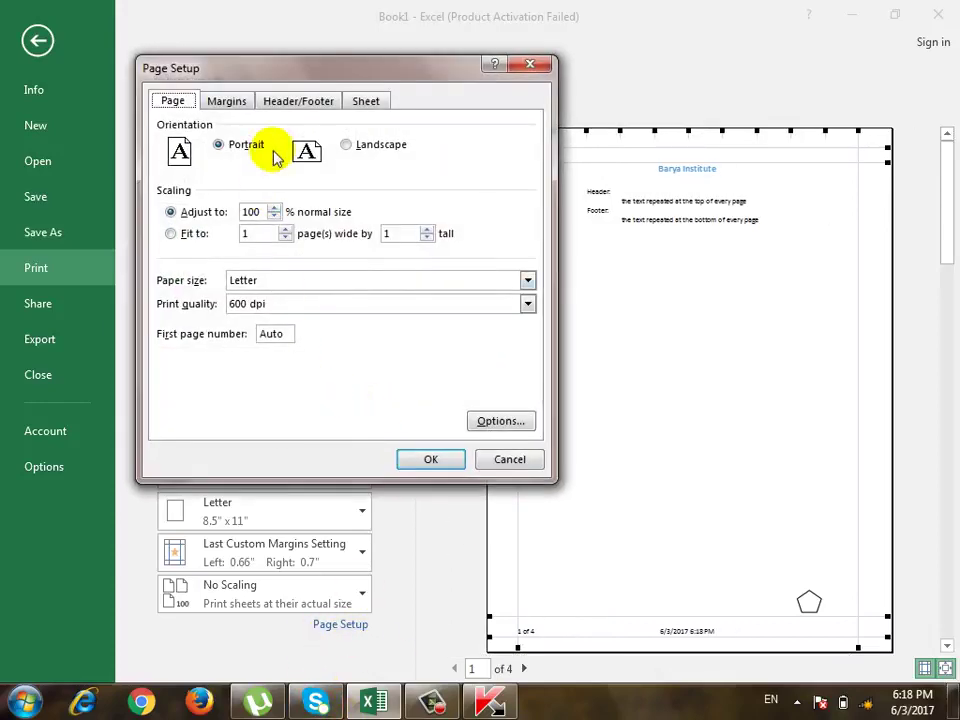
left_click(299, 101)
left_click(241, 404)
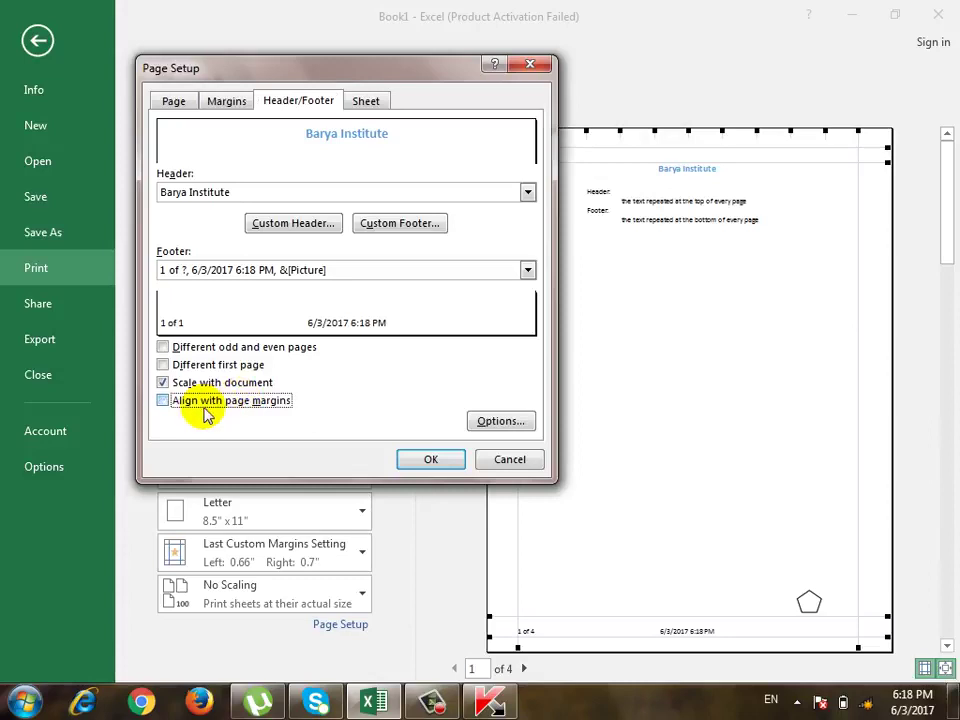
left_click(420, 459)
mouse_move(518, 410)
left_mouse_down()
mouse_move(623, 403)
mouse_move(521, 406)
left_mouse_up()
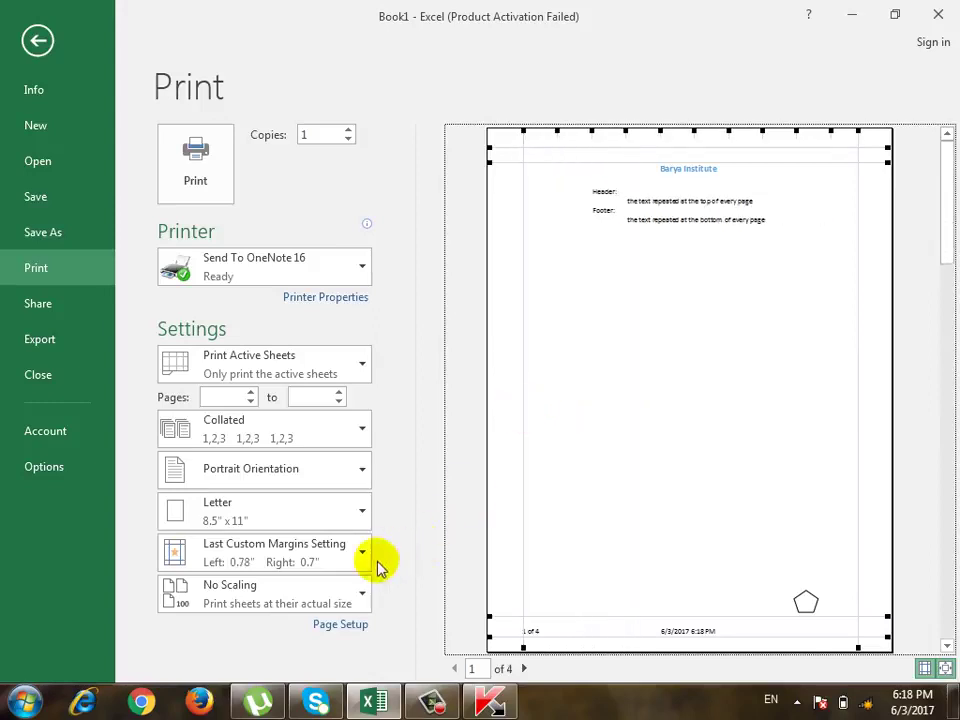
Re-enable aligning the header and footer with page margins, apply, and return to the worksheet
left_click(358, 626)
left_click(298, 101)
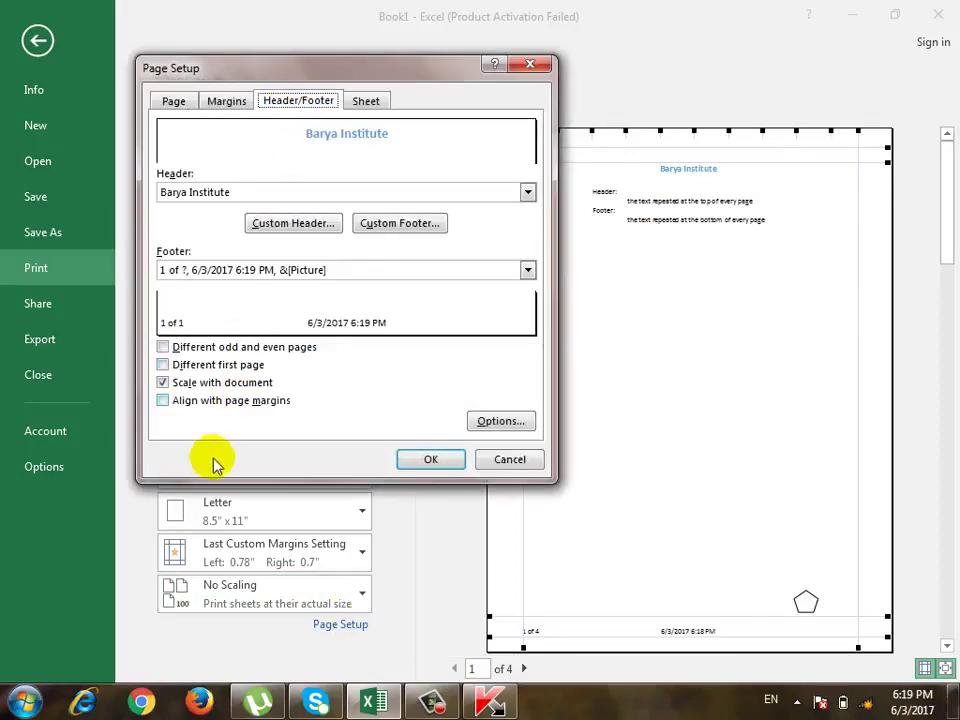
left_click(221, 400)
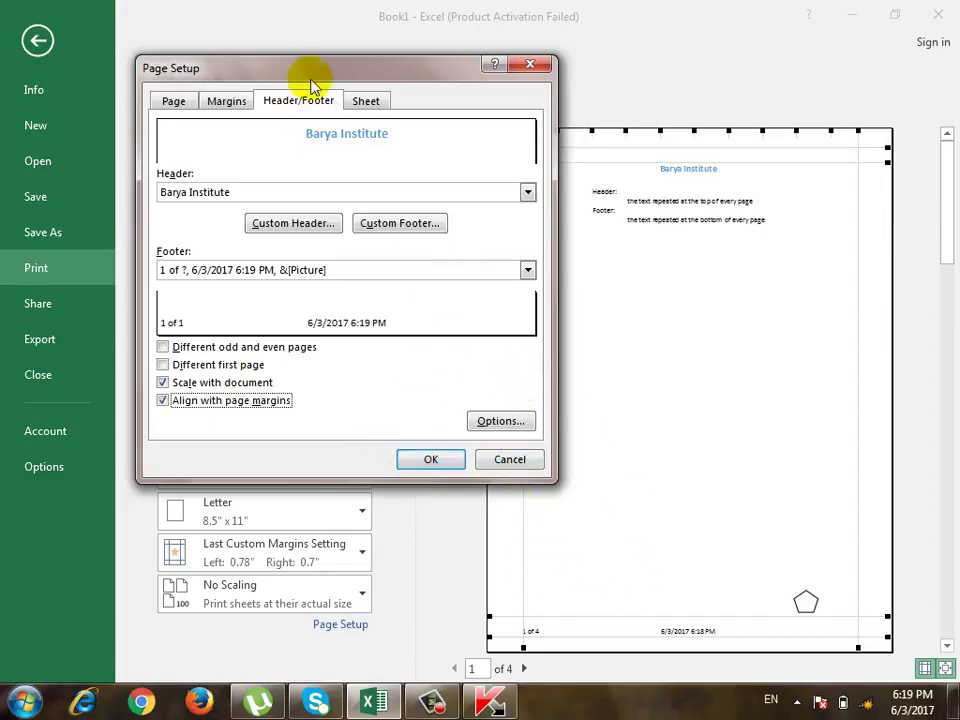
left_click(368, 103)
left_click(302, 103)
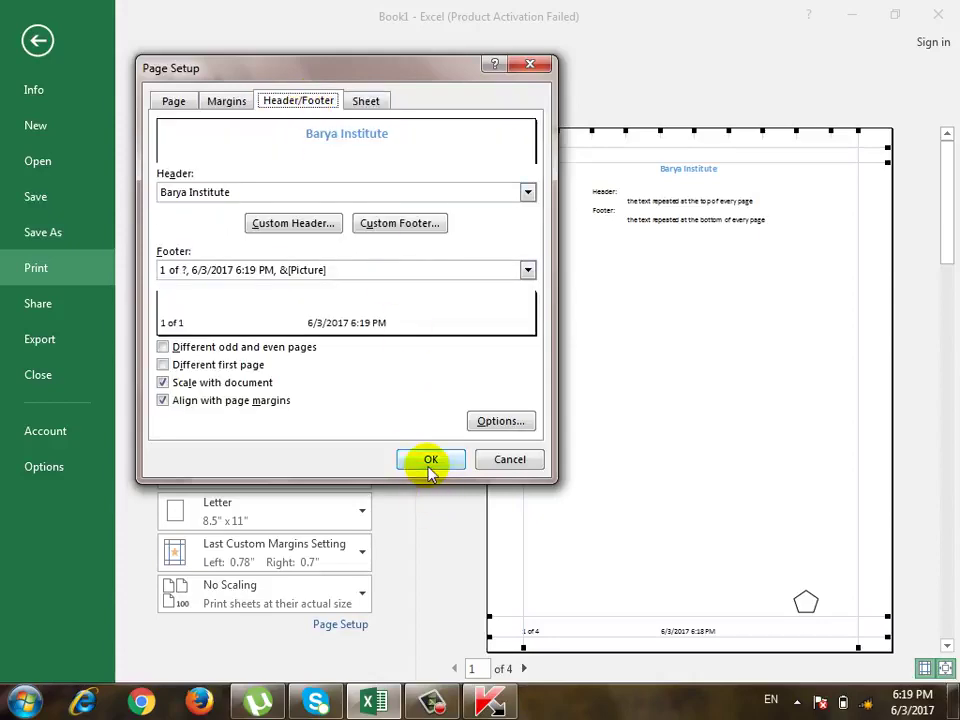
left_click(430, 462)
left_click(38, 42)
left_click(405, 436)
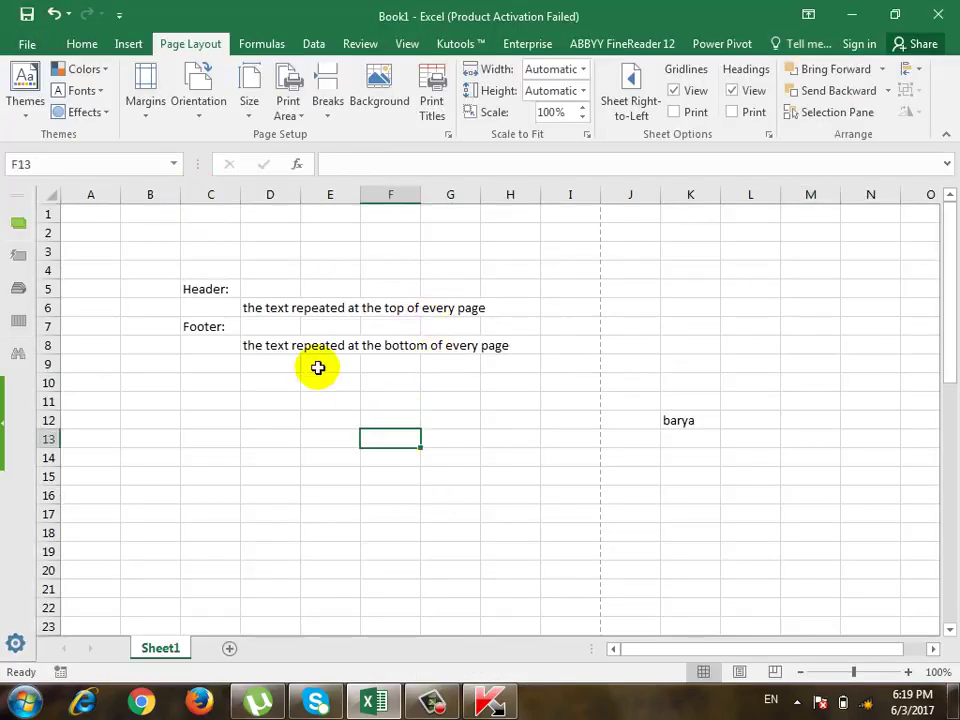
left_click(27, 45)
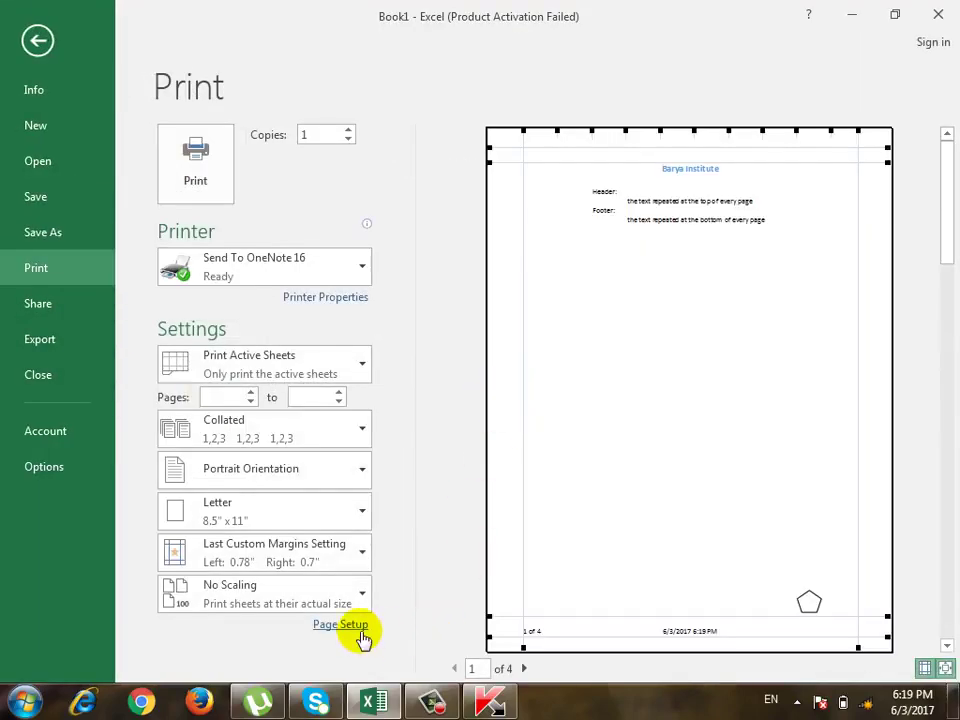
left_click(352, 626)
left_click(370, 102)
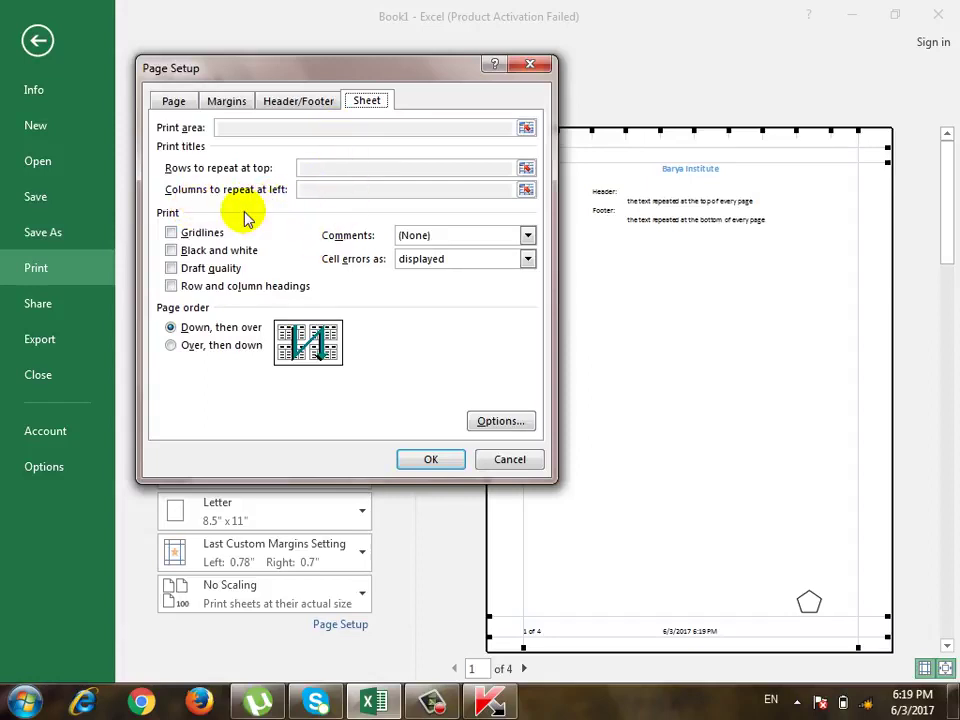
left_click(512, 460)
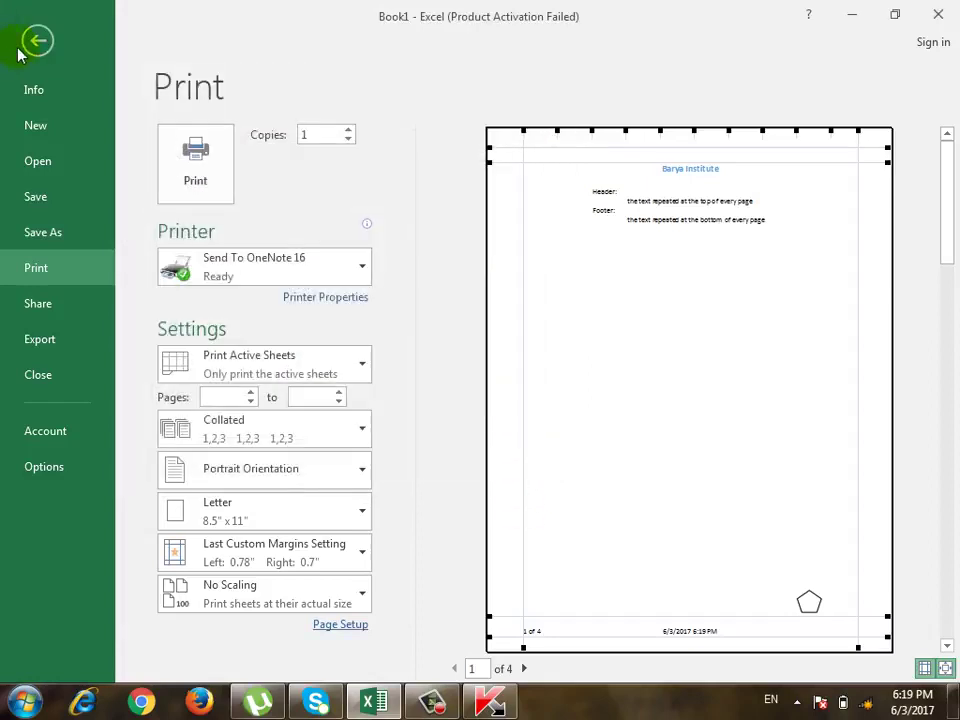
left_click(32, 42)
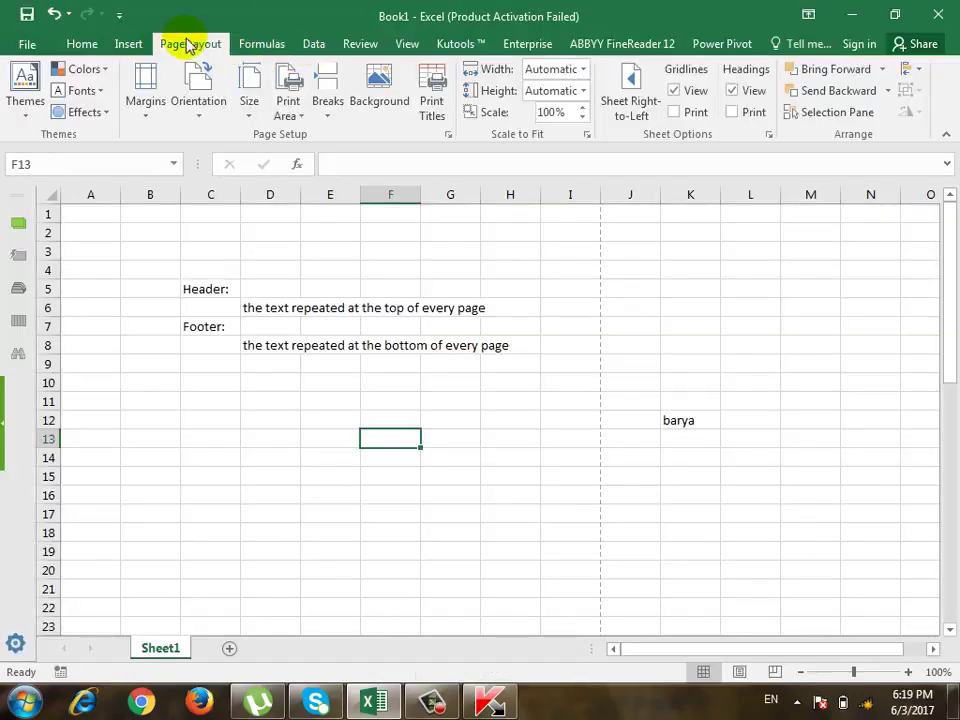
Review the Page Setup sheet options and the print preview's print-what choices without changes
left_click(449, 135)
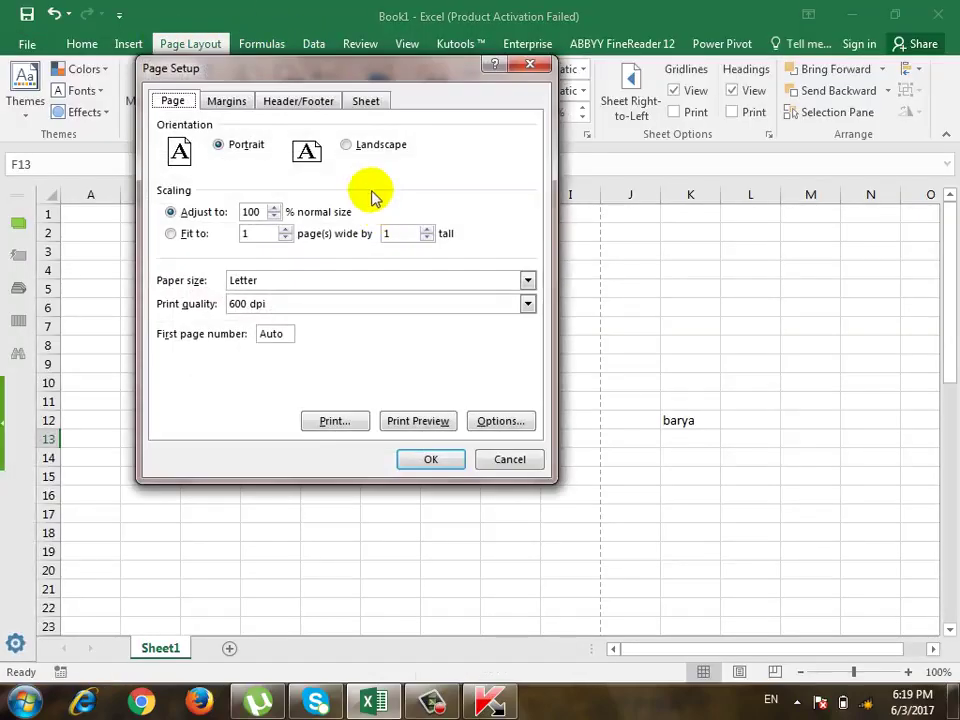
left_click(366, 100)
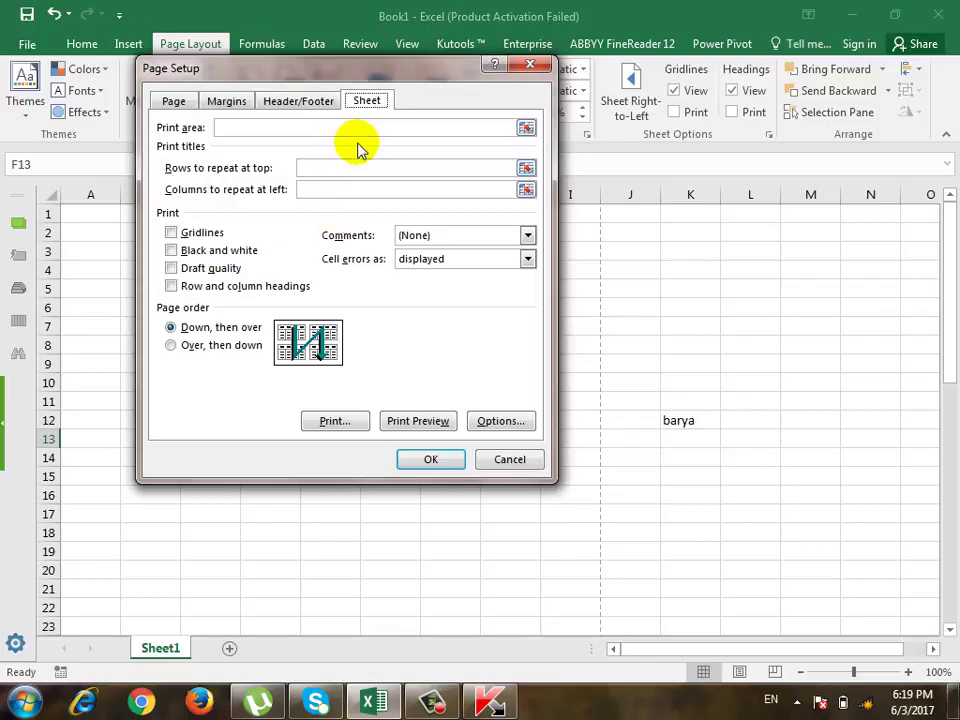
left_click(530, 65)
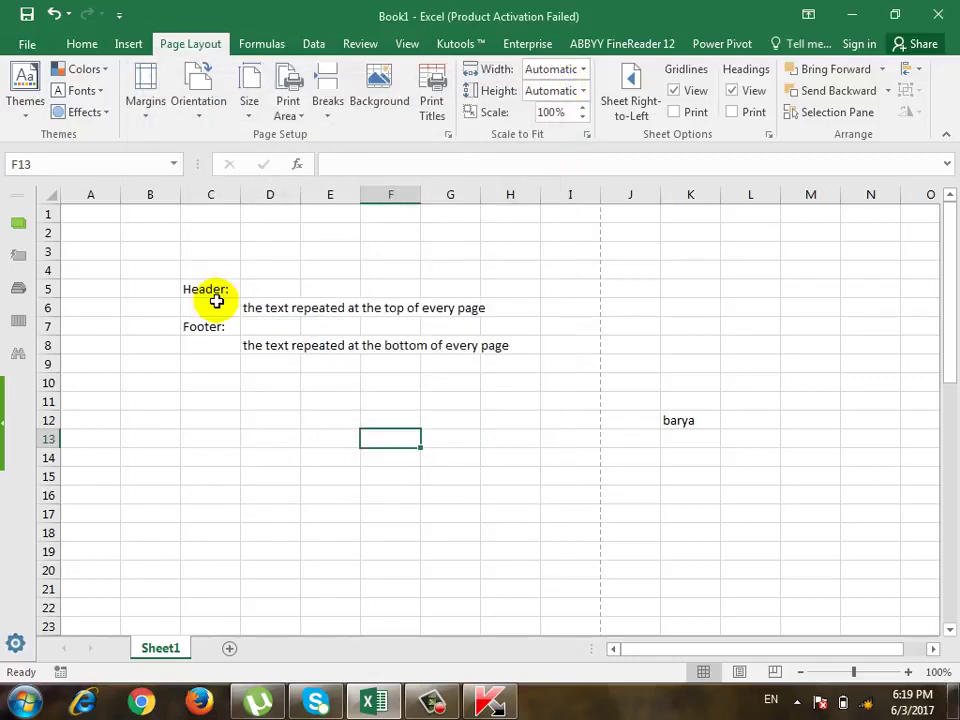
left_click(449, 135)
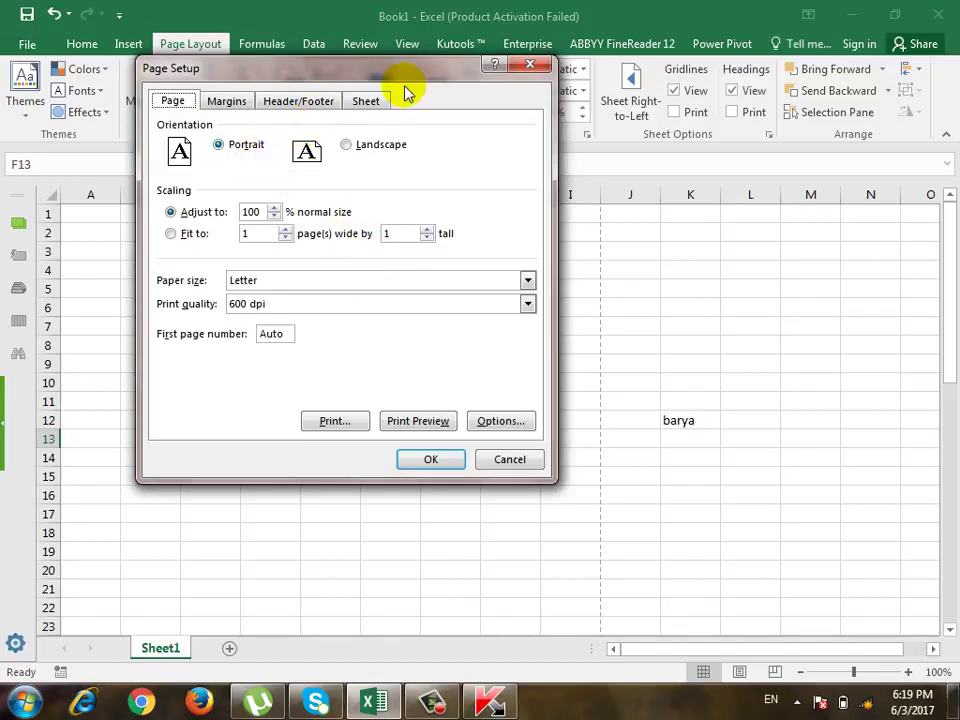
left_click(374, 101)
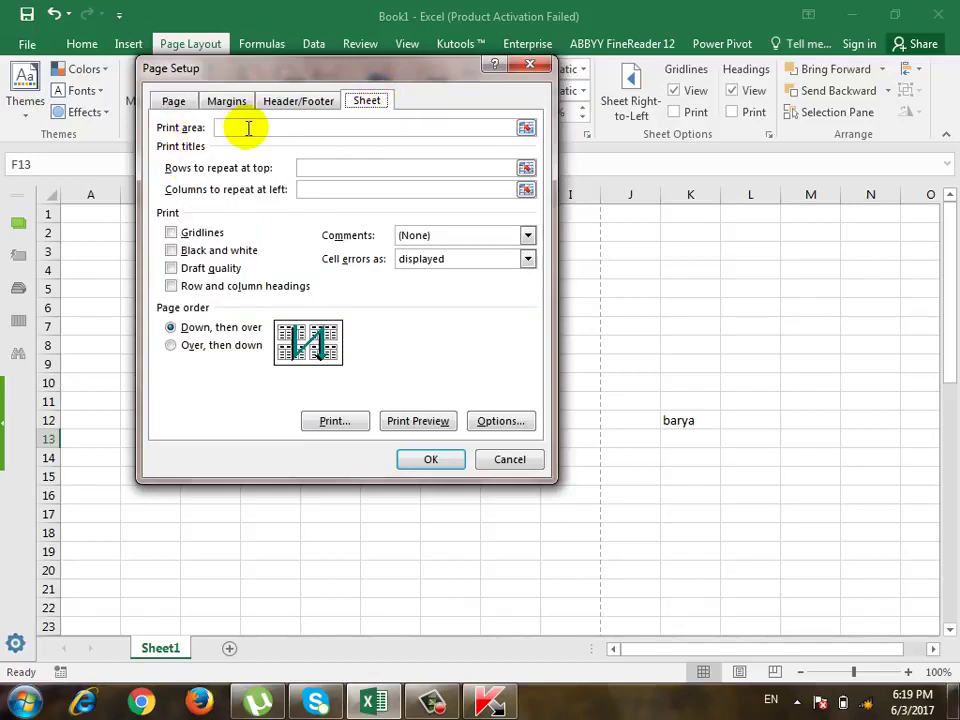
left_click(535, 465)
key("ctrl+p")
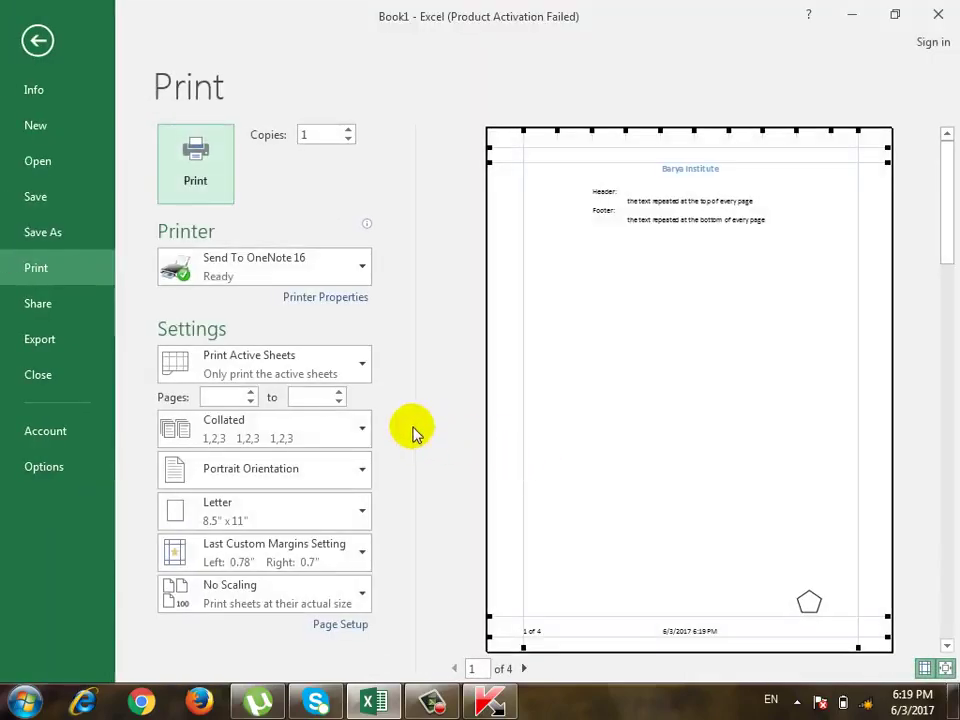
left_click(255, 368)
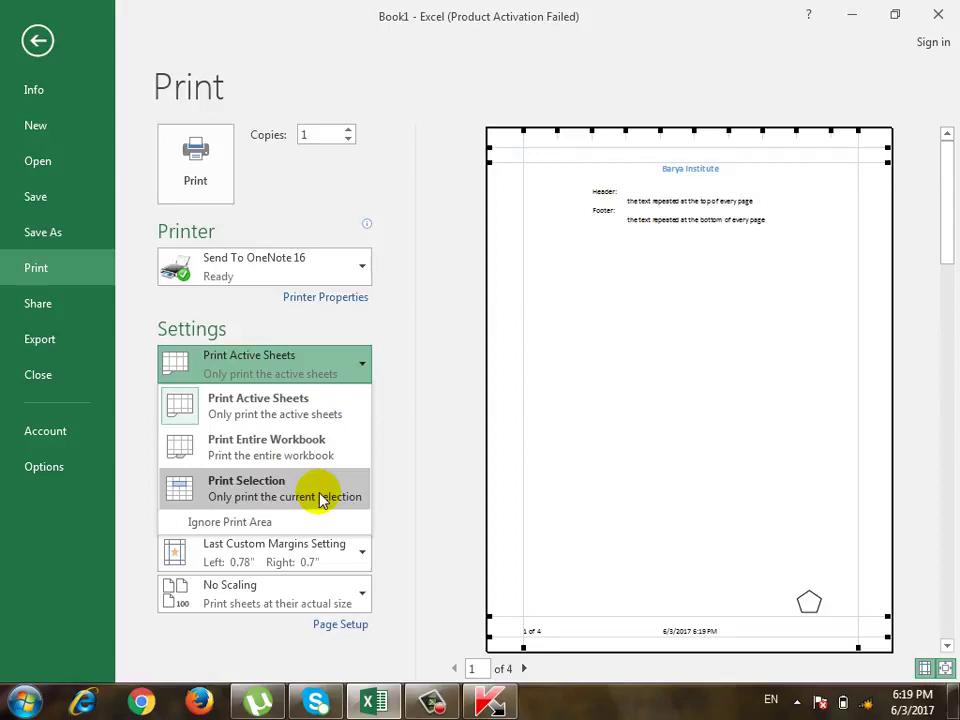
left_click(37, 40)
Set the print area to B4:H16 by selecting the range on the sheet from Page Setup
left_click(317, 340)
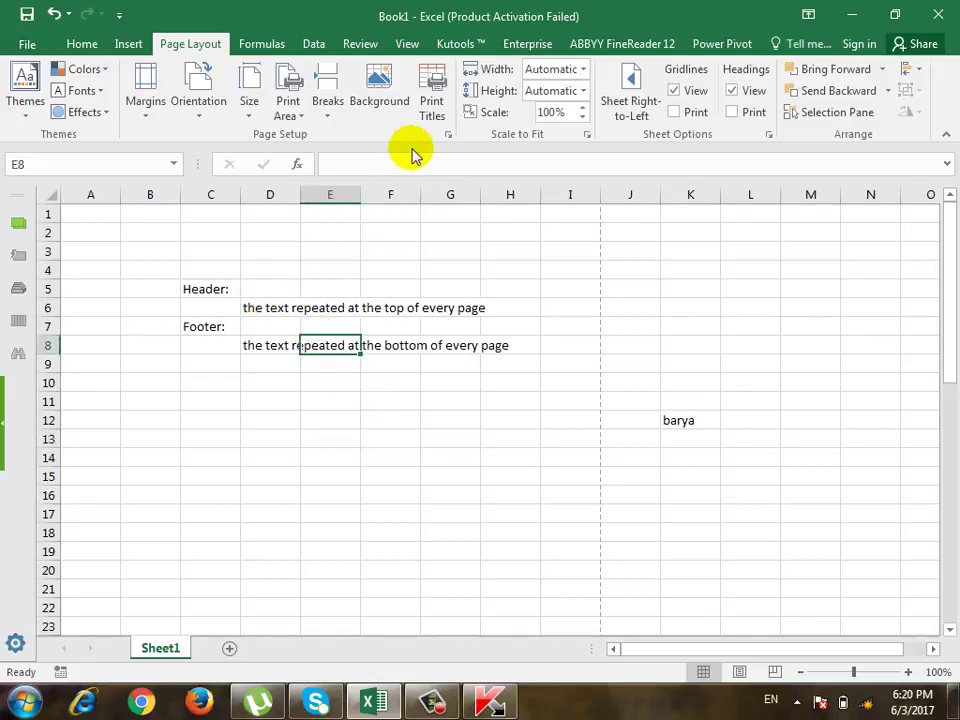
left_click(448, 134)
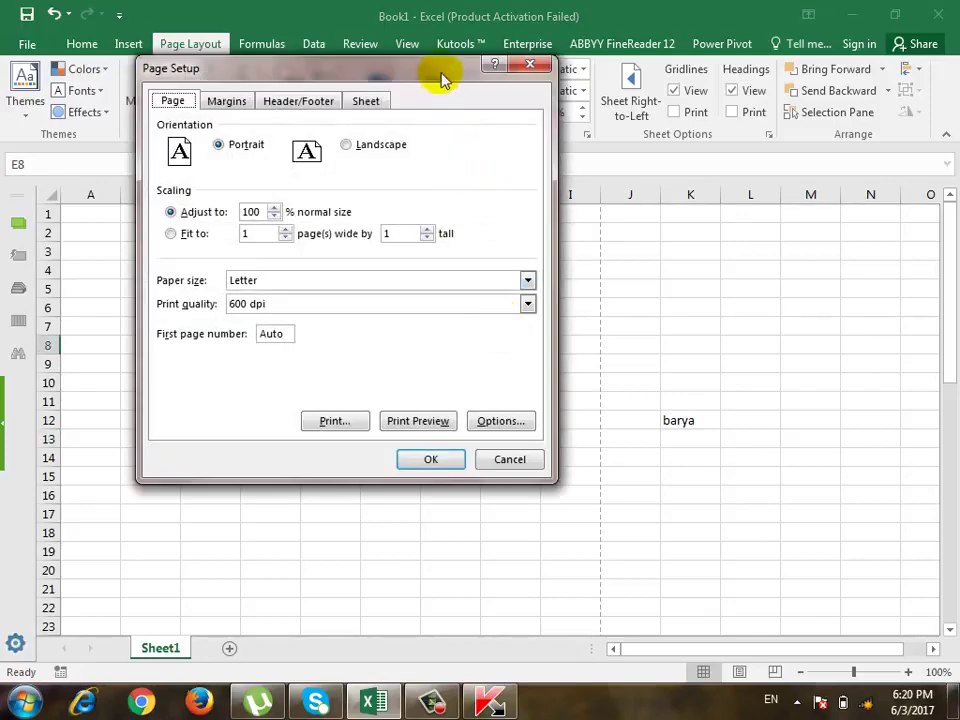
left_click_drag(439, 70, 563, 200)
left_click(500, 230)
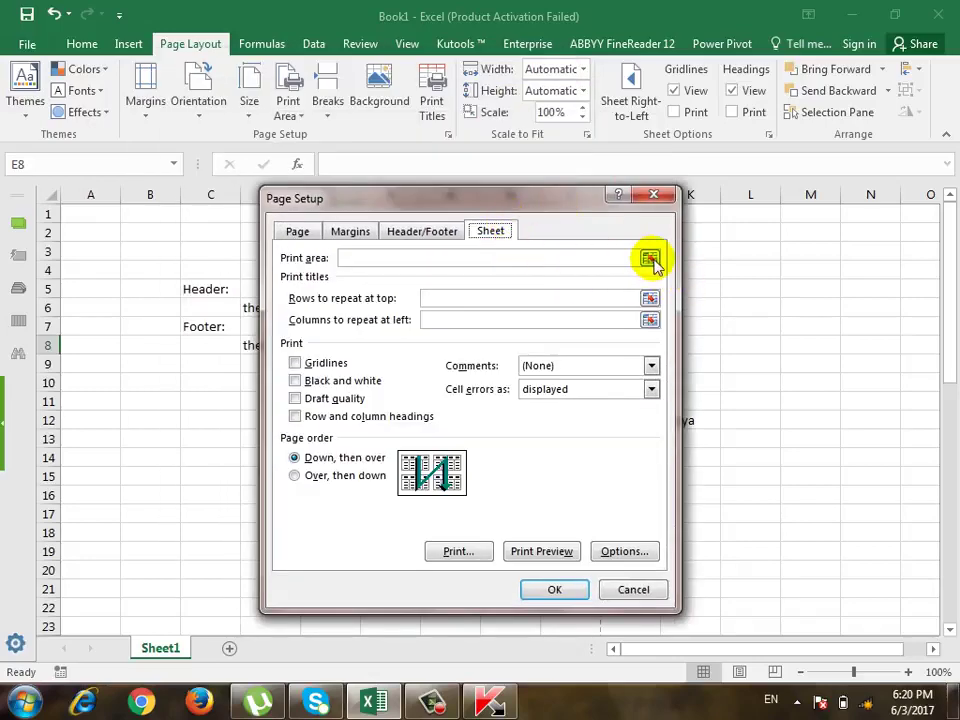
left_click(650, 259)
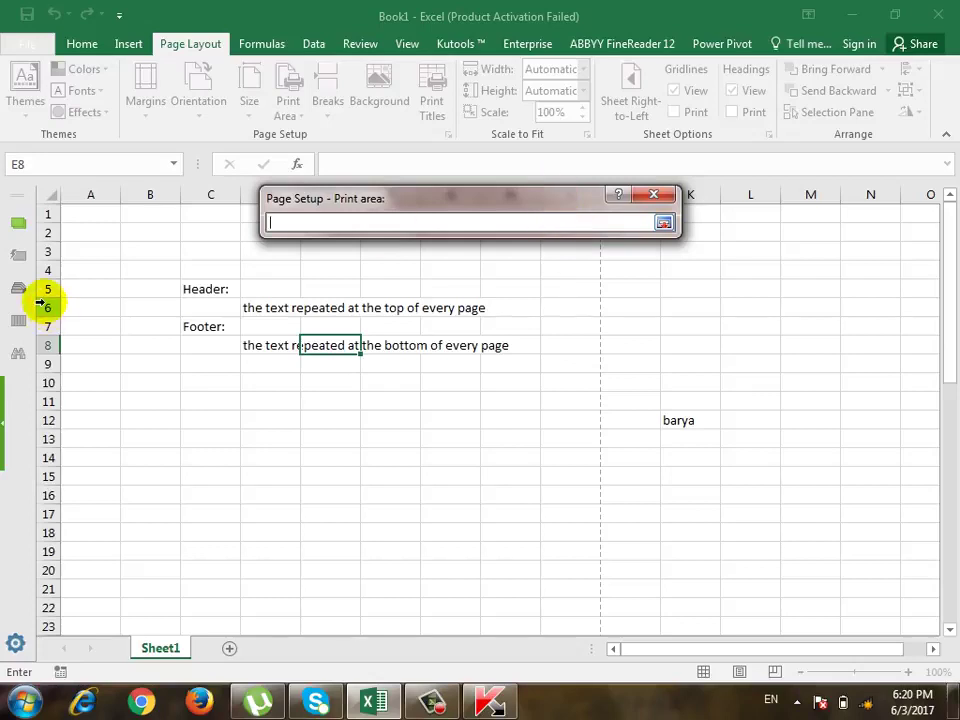
left_click_drag(146, 272, 514, 487)
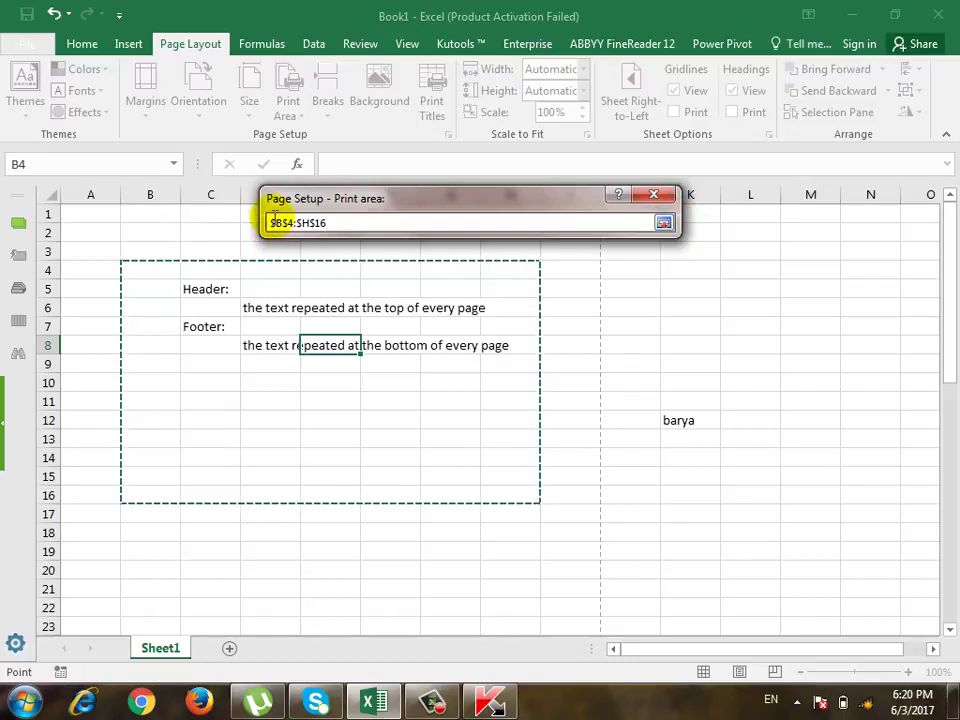
left_click(660, 226)
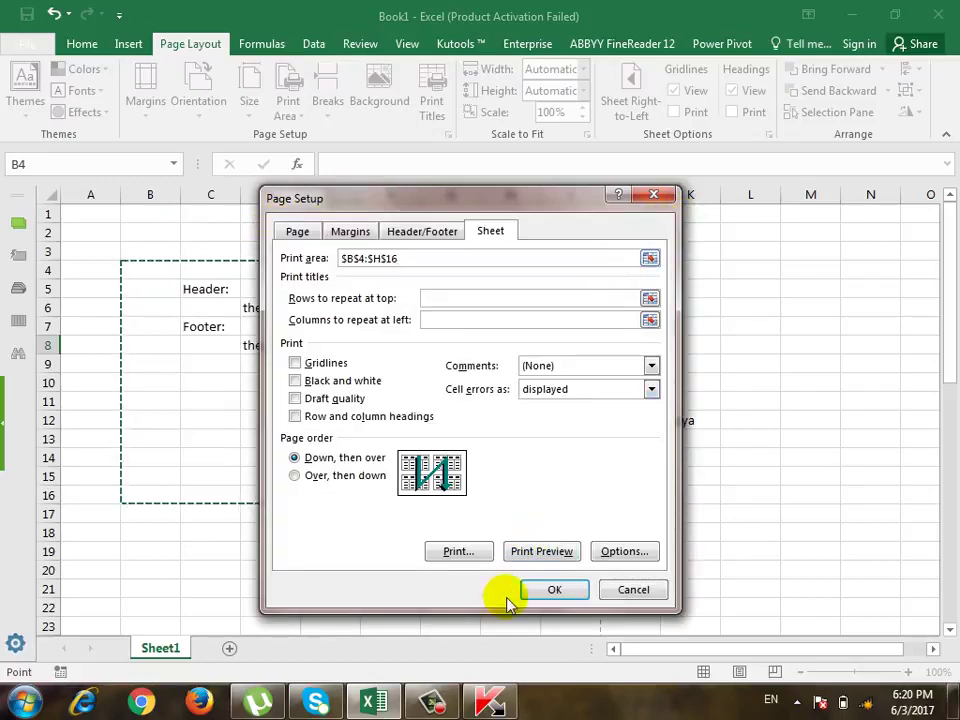
left_click(541, 589)
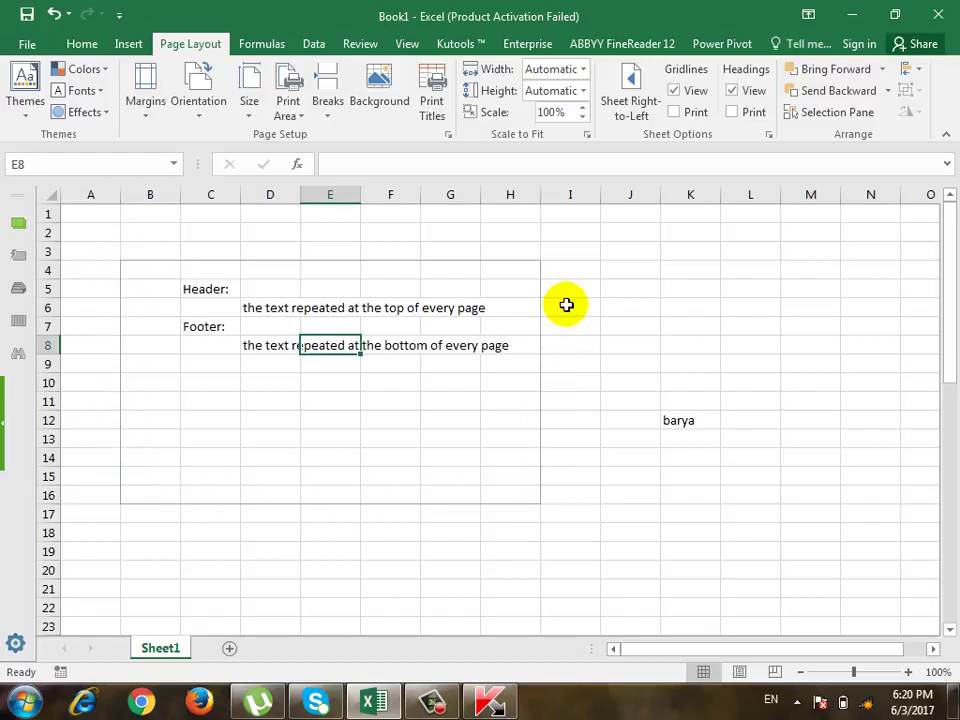
Enter 'tt' in cell E15
left_click(310, 455)
left_click(347, 472)
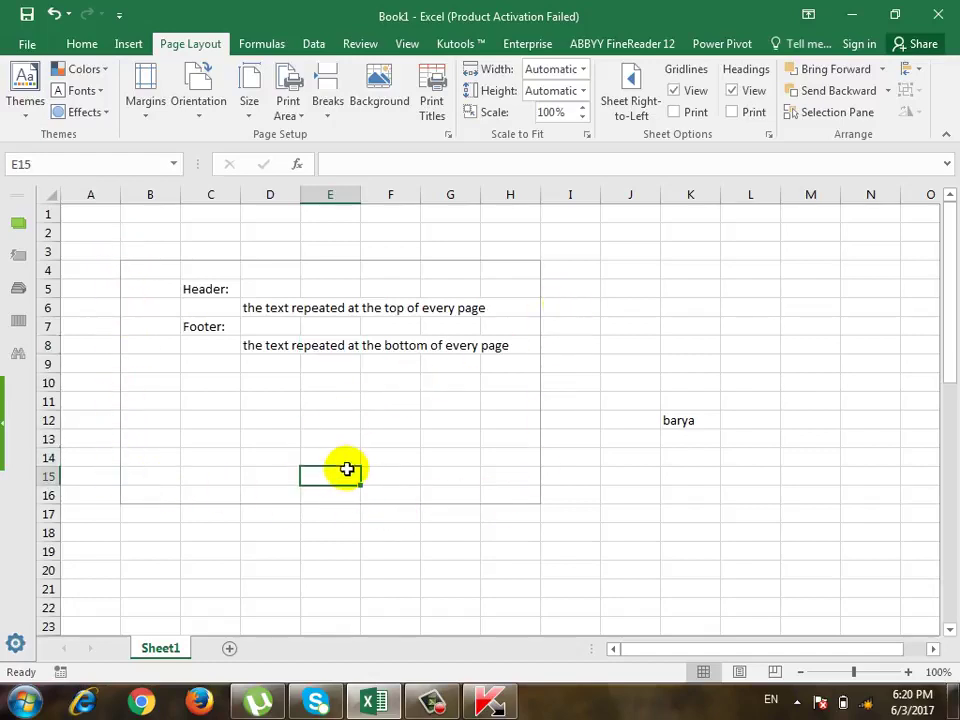
type("tt")
left_click(450, 458)
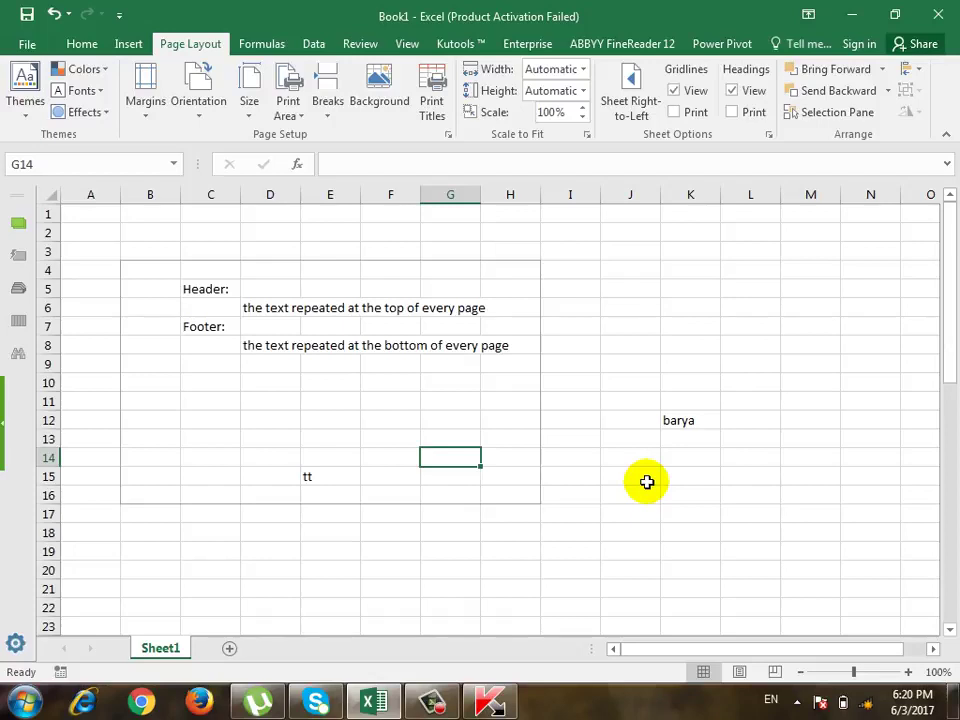
Delete the B4:H16 print area in Page Setup's Sheet options and confirm
key("ctrl+p")
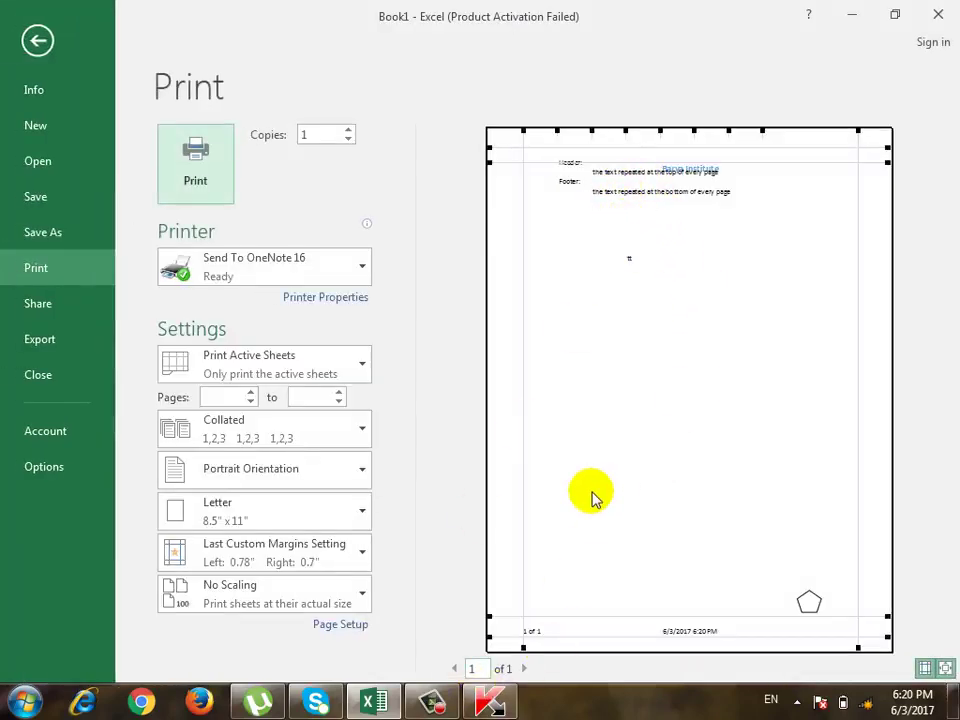
left_click(352, 626)
left_click(496, 231)
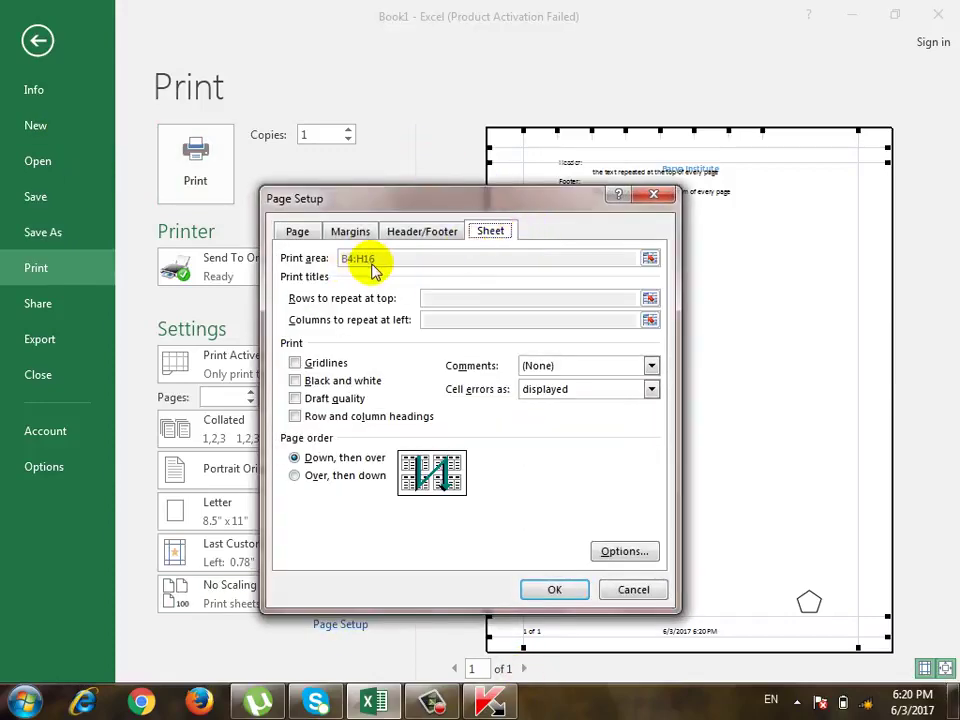
key("Escape")
key("Escape")
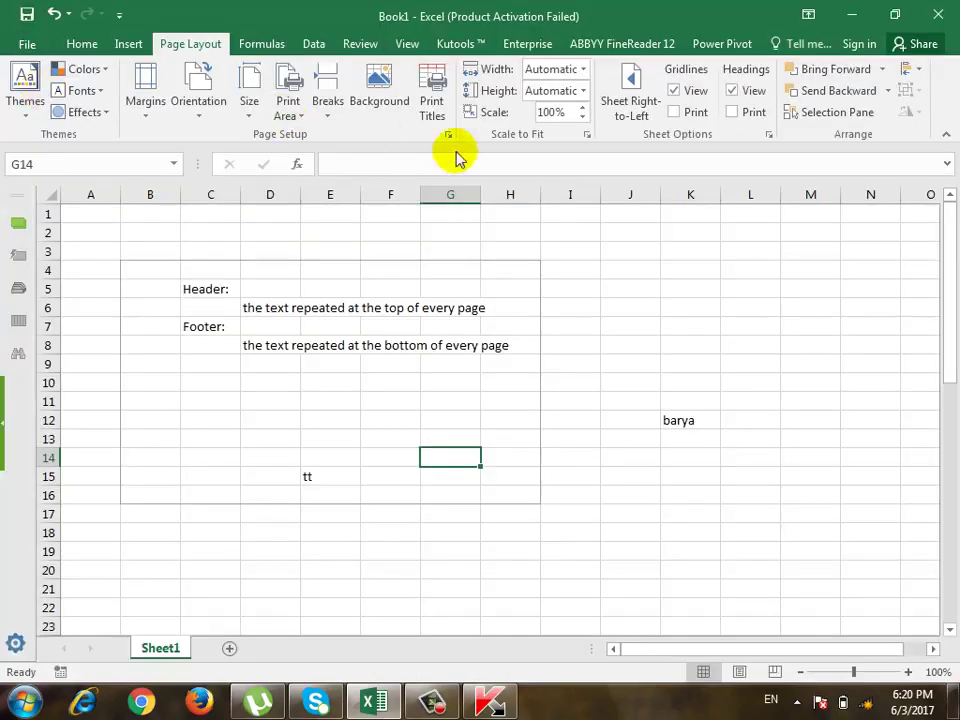
left_click(449, 140)
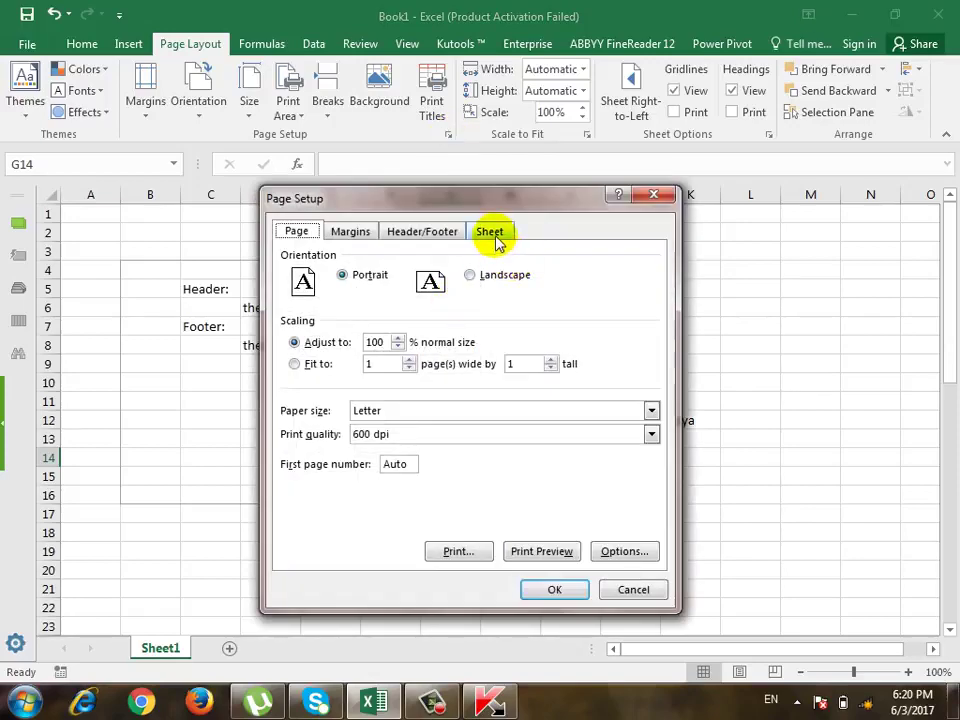
left_click(490, 231)
left_click(411, 257)
key("BackSpace")
key("BackSpace")
key("BackSpace")
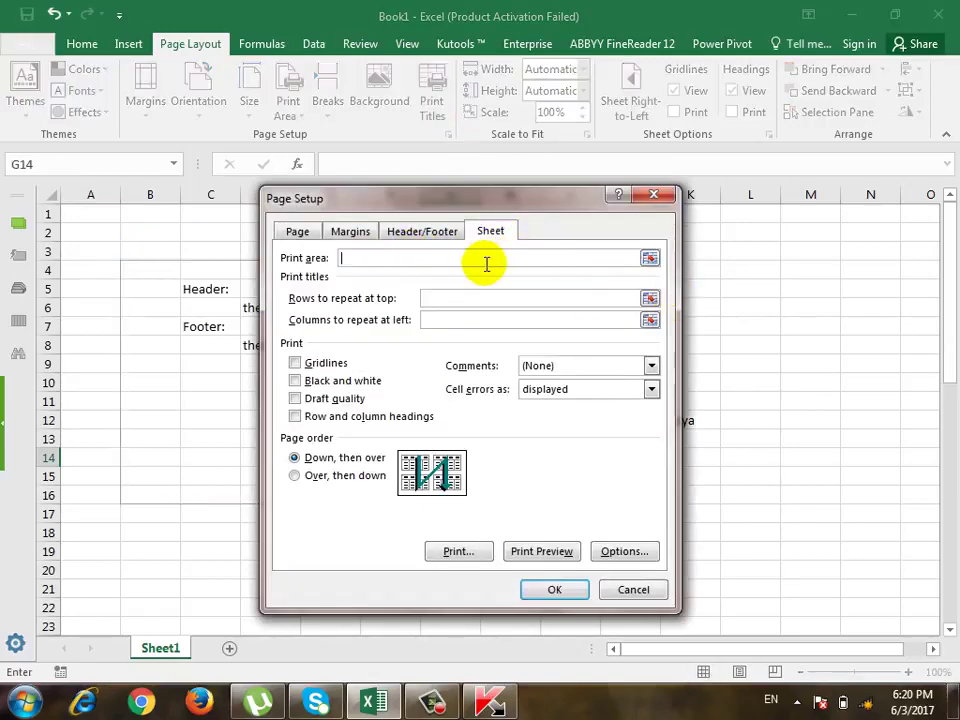
left_click(536, 590)
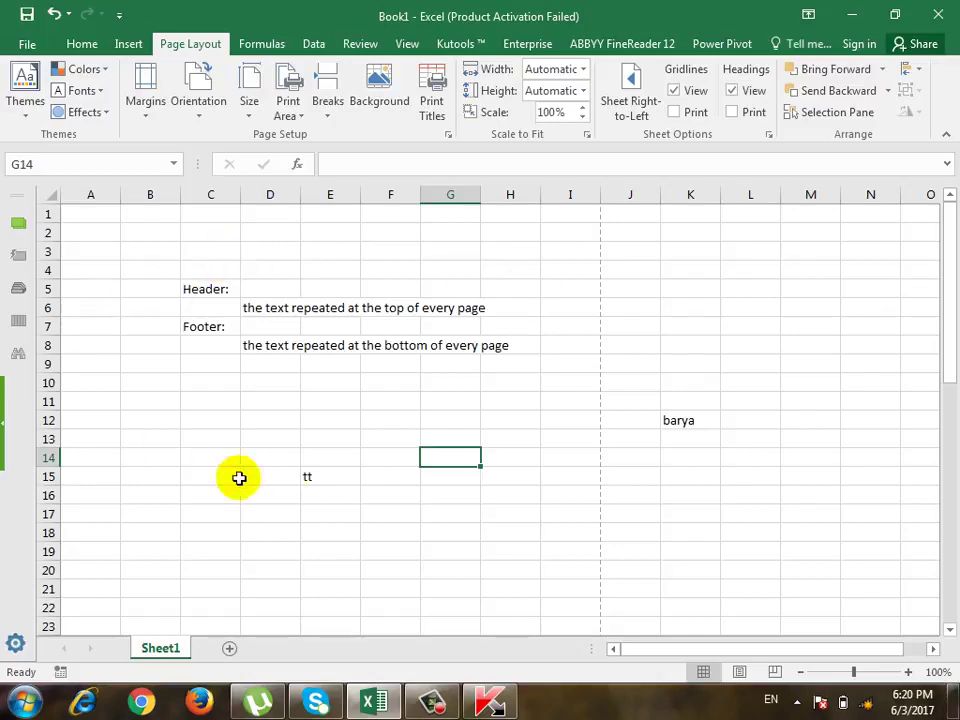
Verify in the print preview that the print area is empty and the printout spans 4 pages
key("ctrl+p")
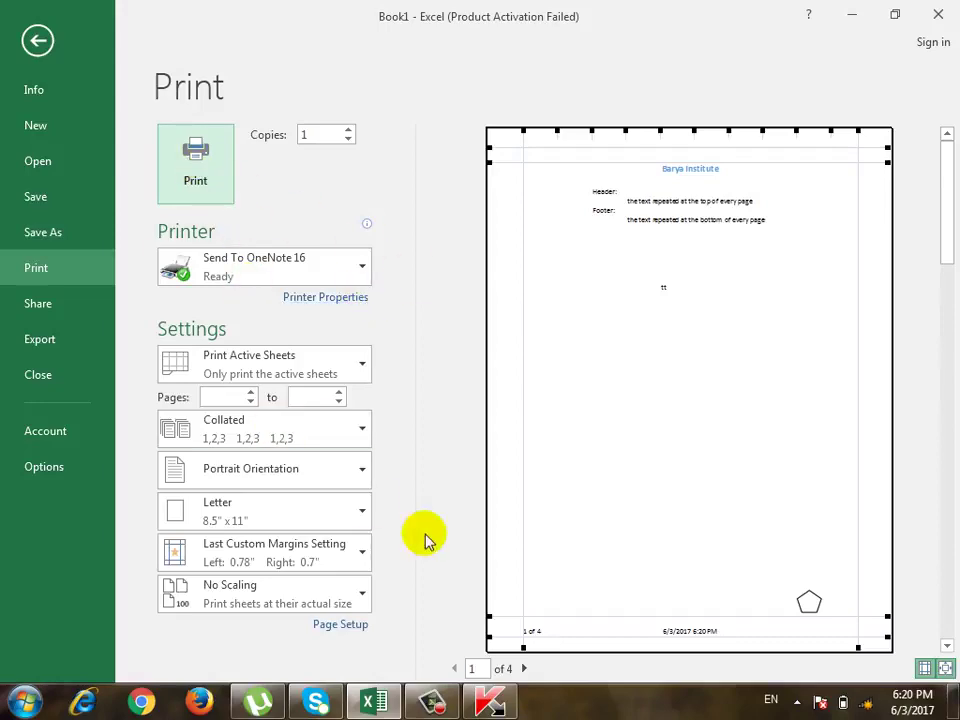
left_click(354, 630)
left_click(488, 232)
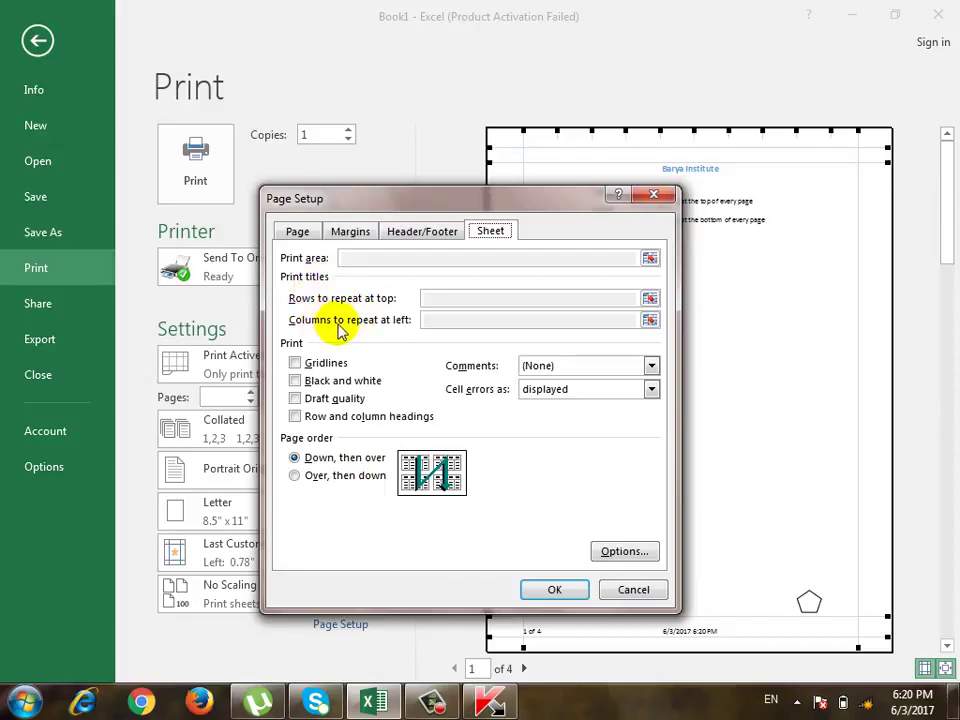
key("Escape")
key("Escape")
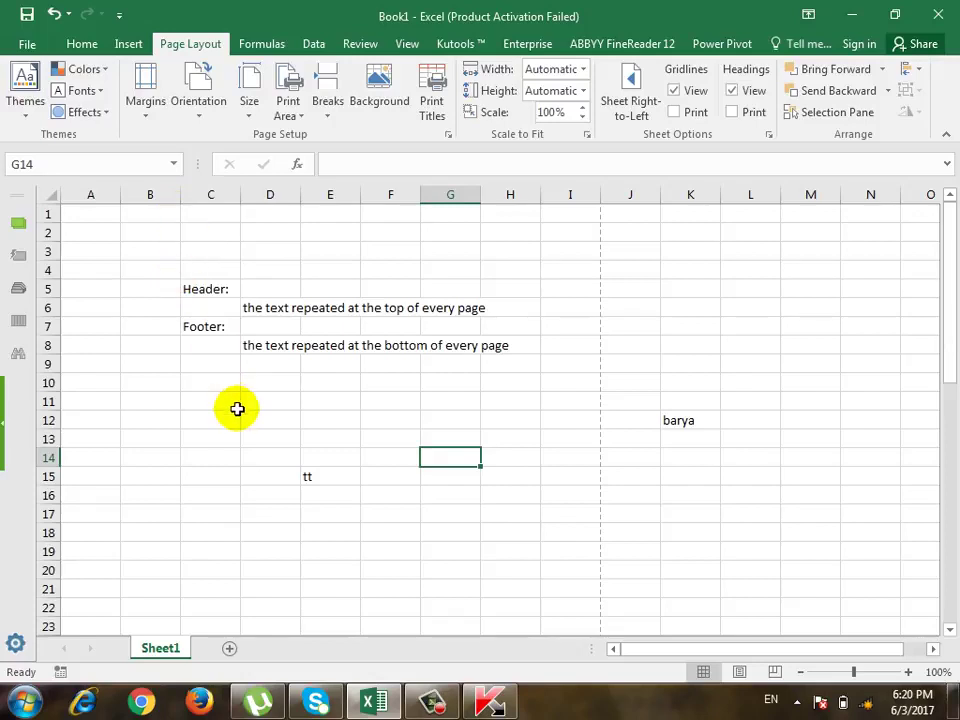
Add Sheet2 and enter headers No, Name, Date and G Salary in A1:D1
left_click(230, 650)
type("N")
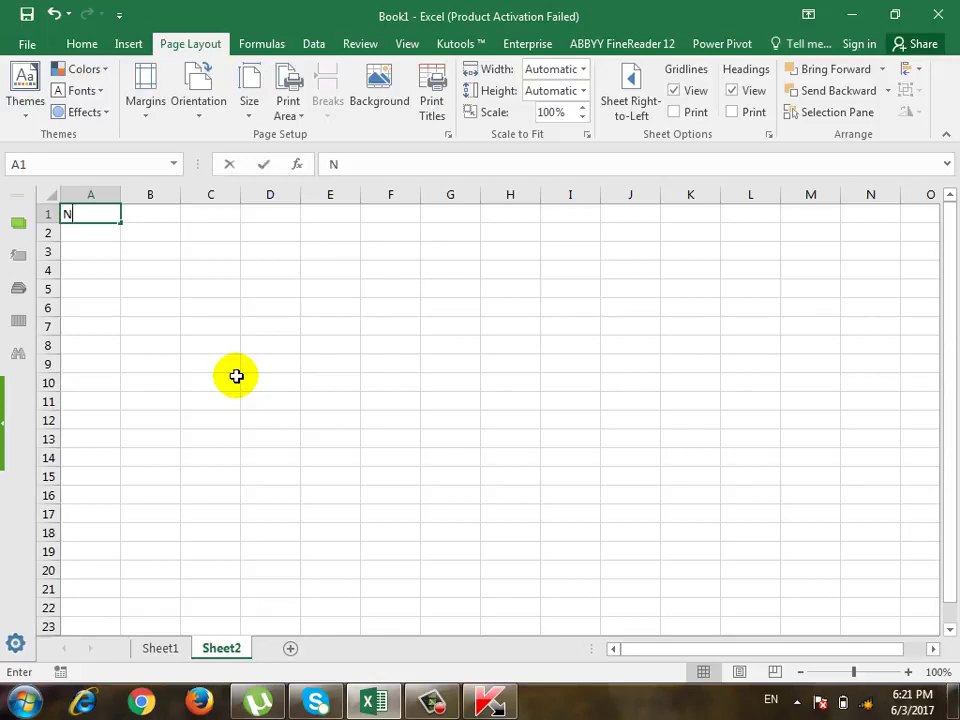
type("o")
key("Tab")
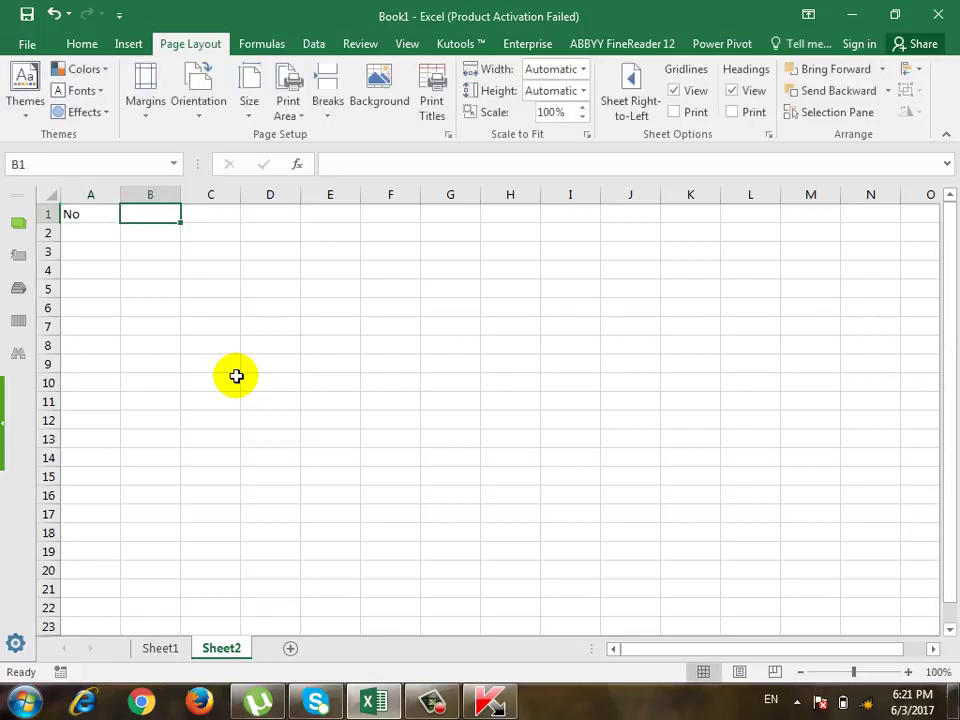
type("Name")
key("Tab")
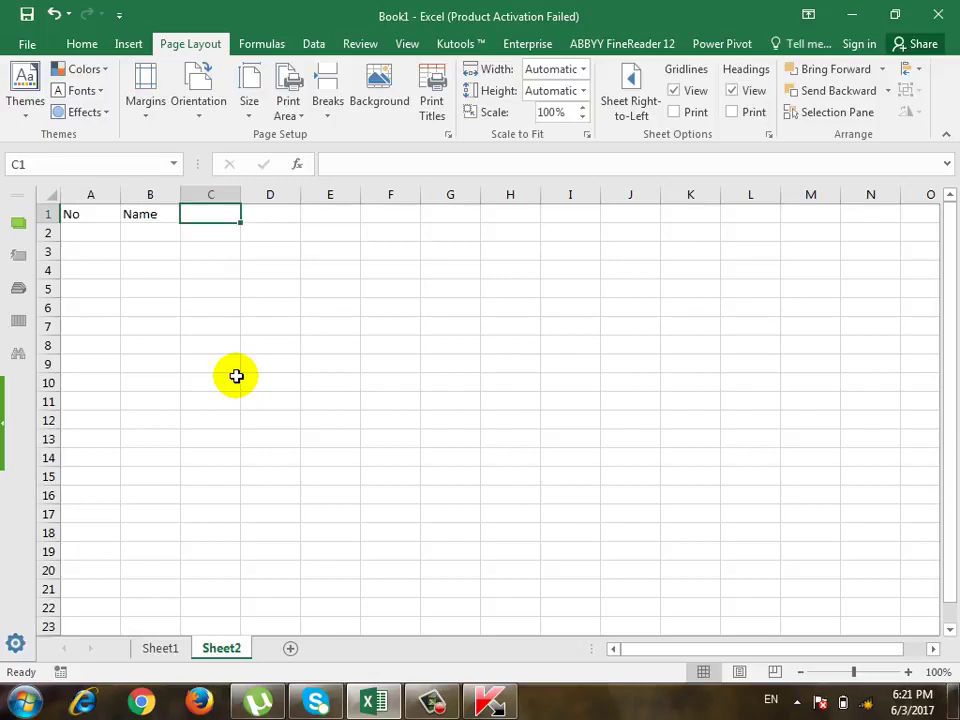
type("Date")
key("Tab")
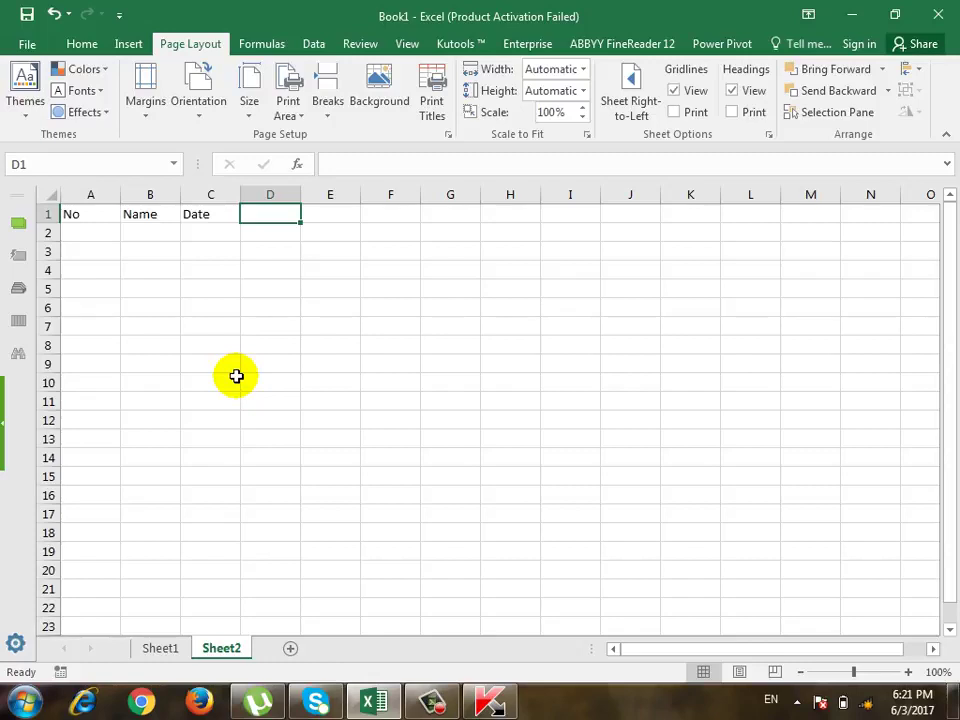
type(";")
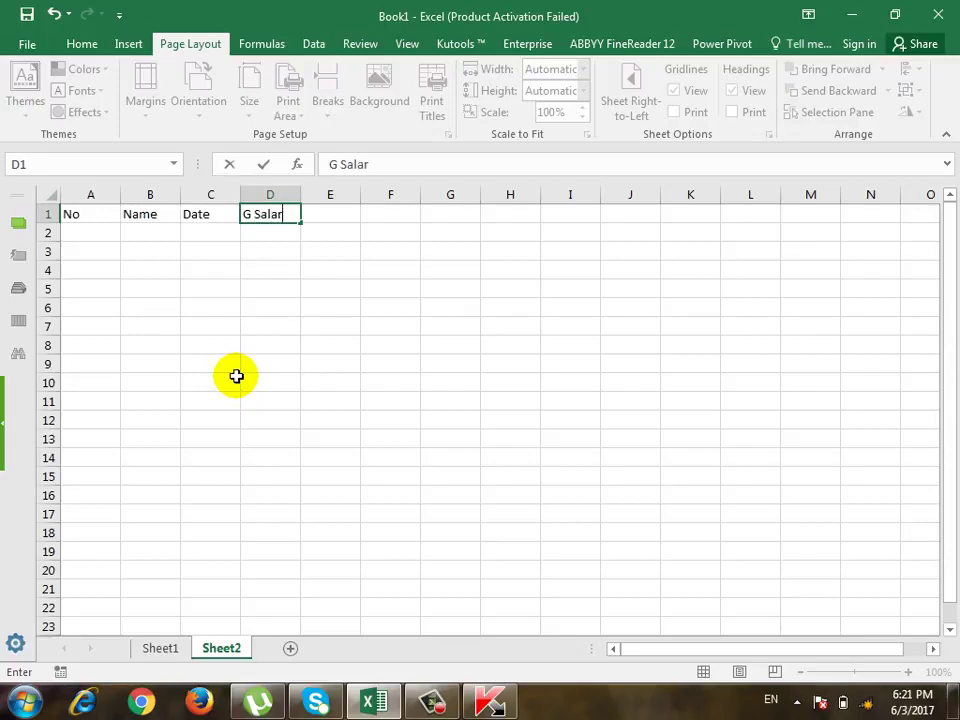
type("y")
key("Return")
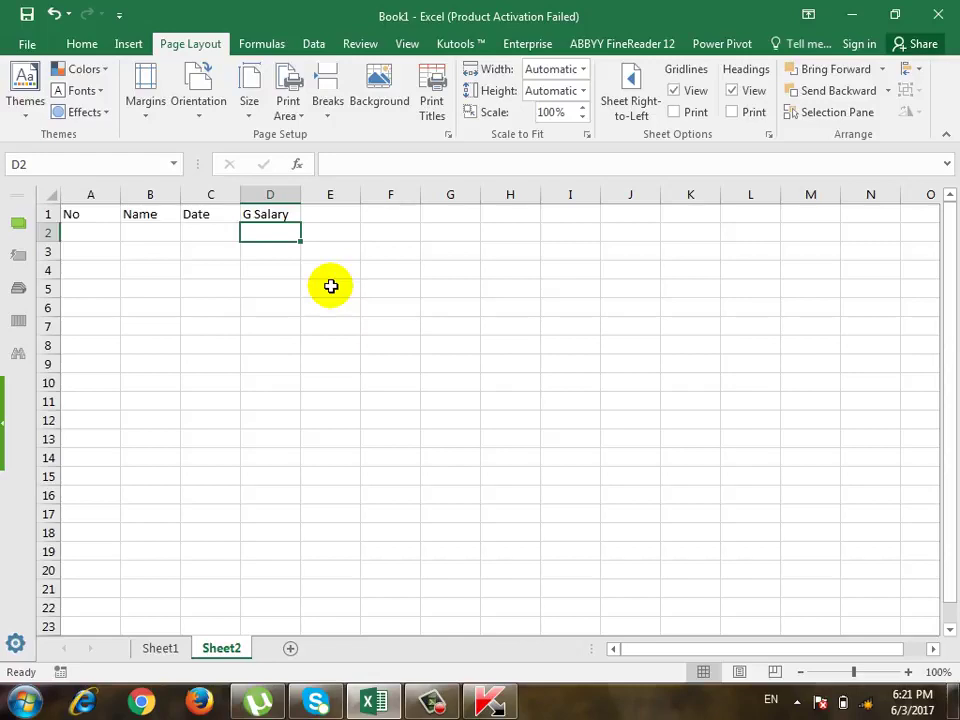
Enter the Tax and Net Salary headers in E1 and F1
key("Right")
key("Up")
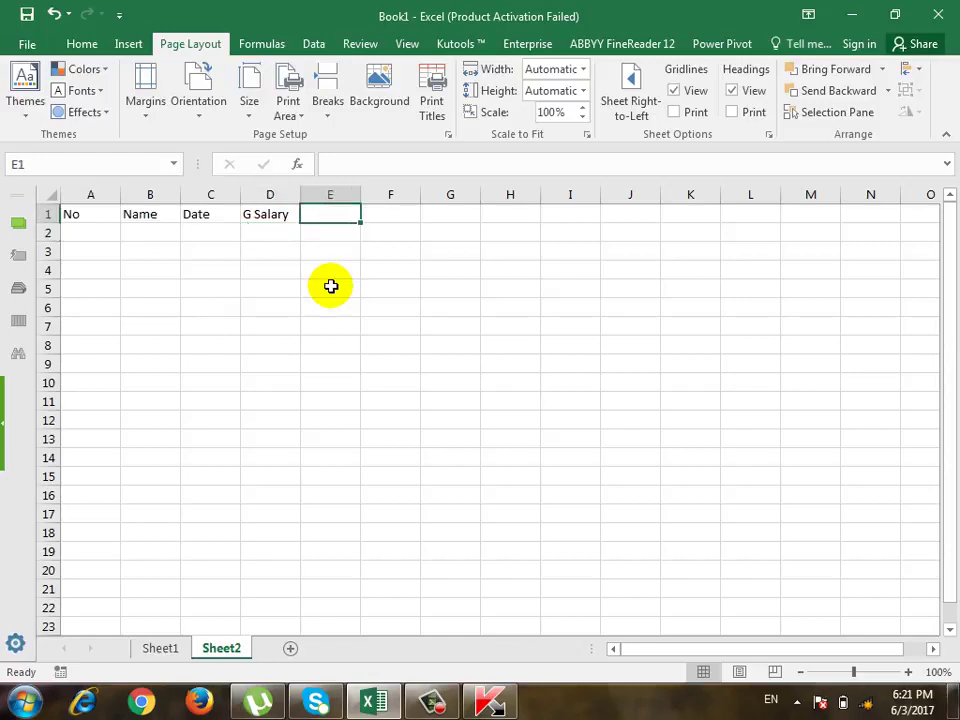
type("Tax")
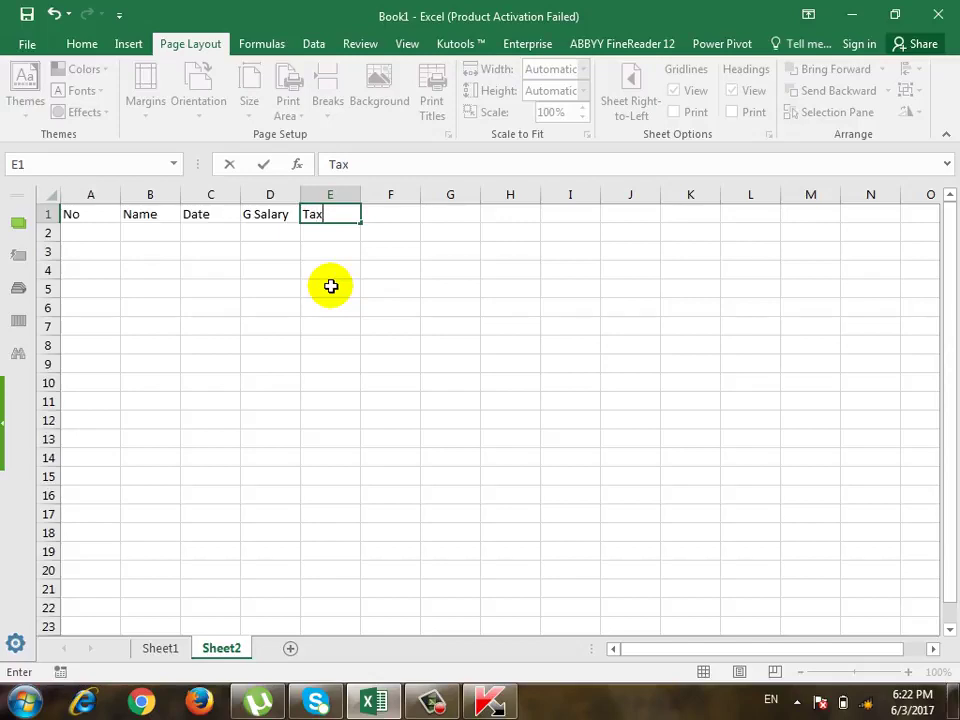
key("Tab")
type("N")
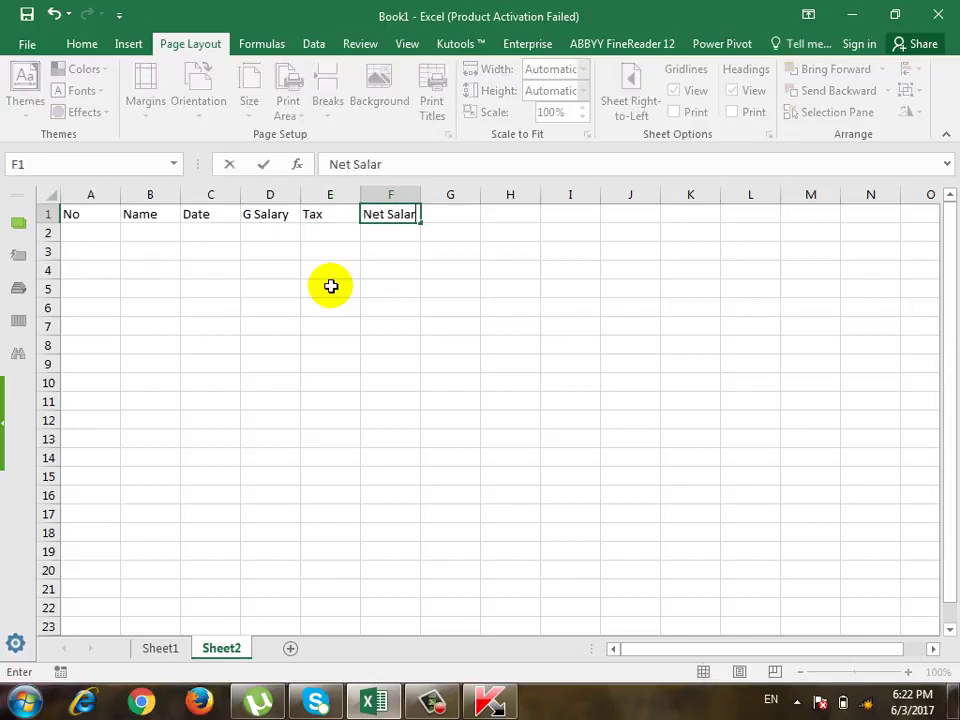
key("Return")
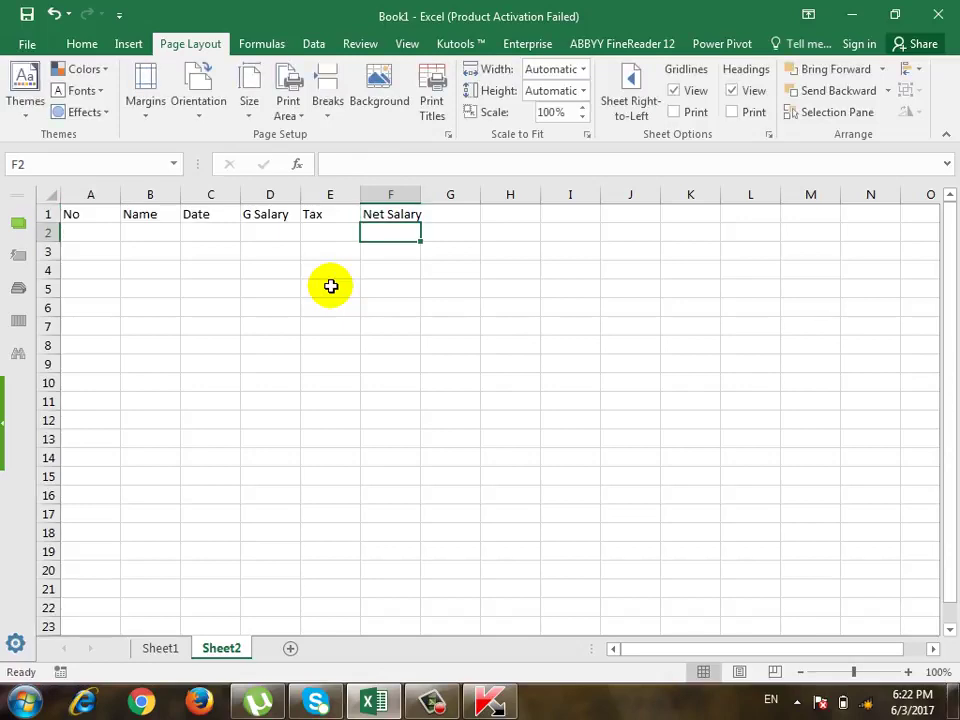
Enter Jan and Feb in G1:H1 and select both month headers
key("Up")
key("Right")
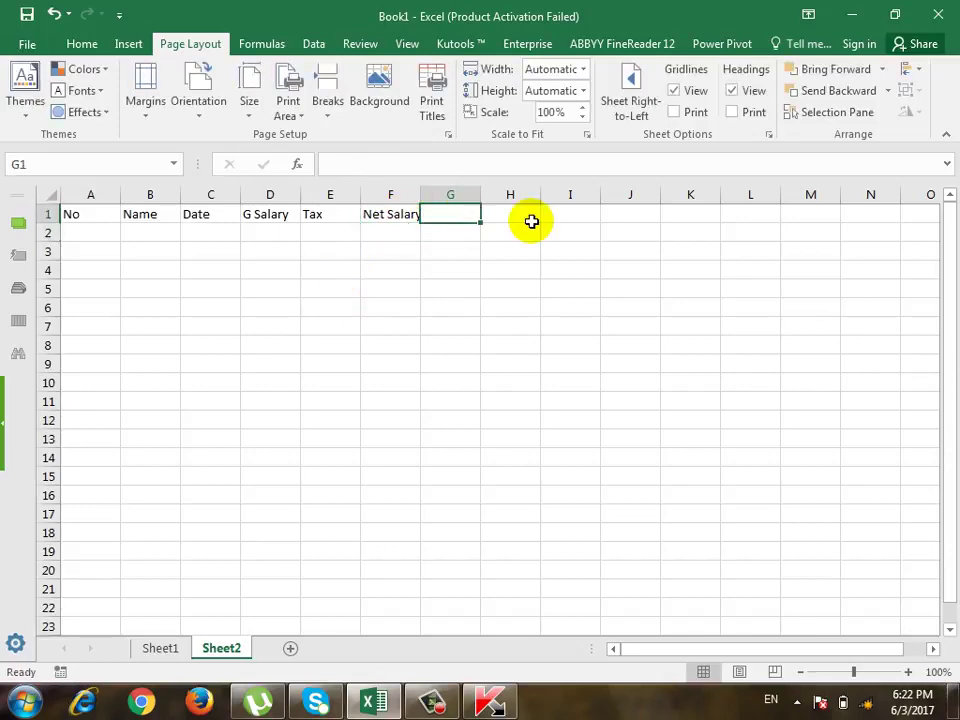
type("Feb")
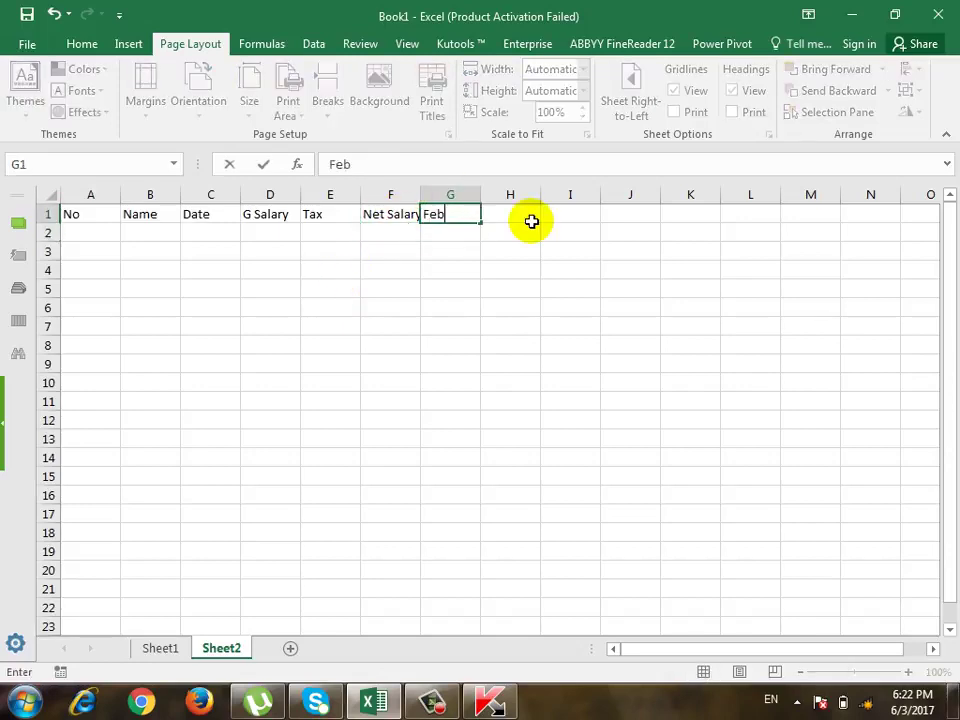
left_click(531, 221)
key("Left")
type("Jan")
left_click(531, 221)
type("Fe")
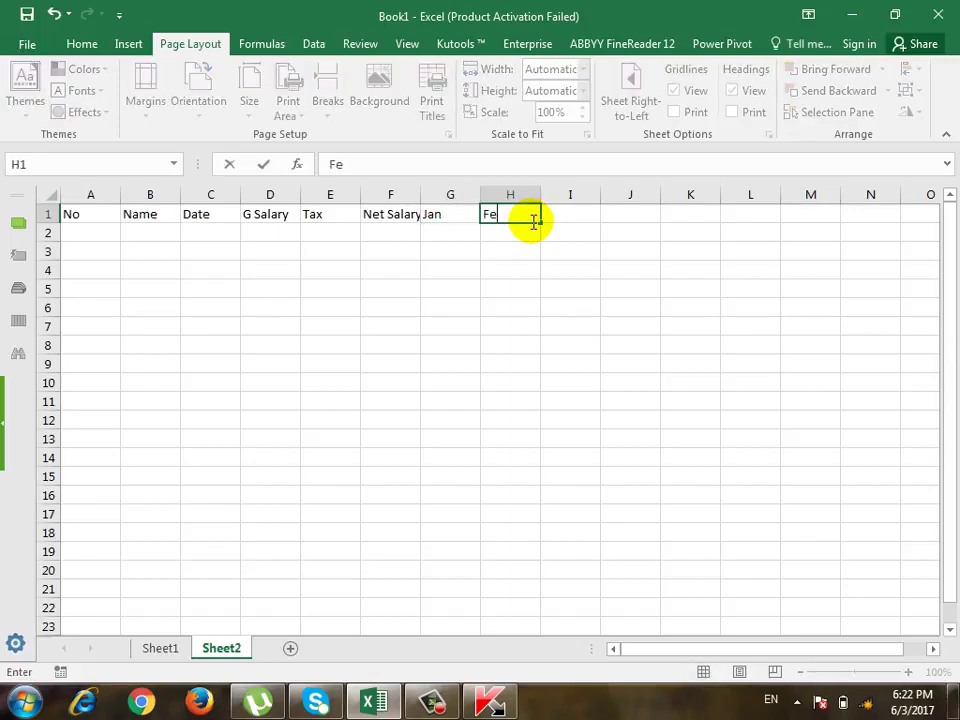
type("b")
key("Right")
key("Left")
key("Left")
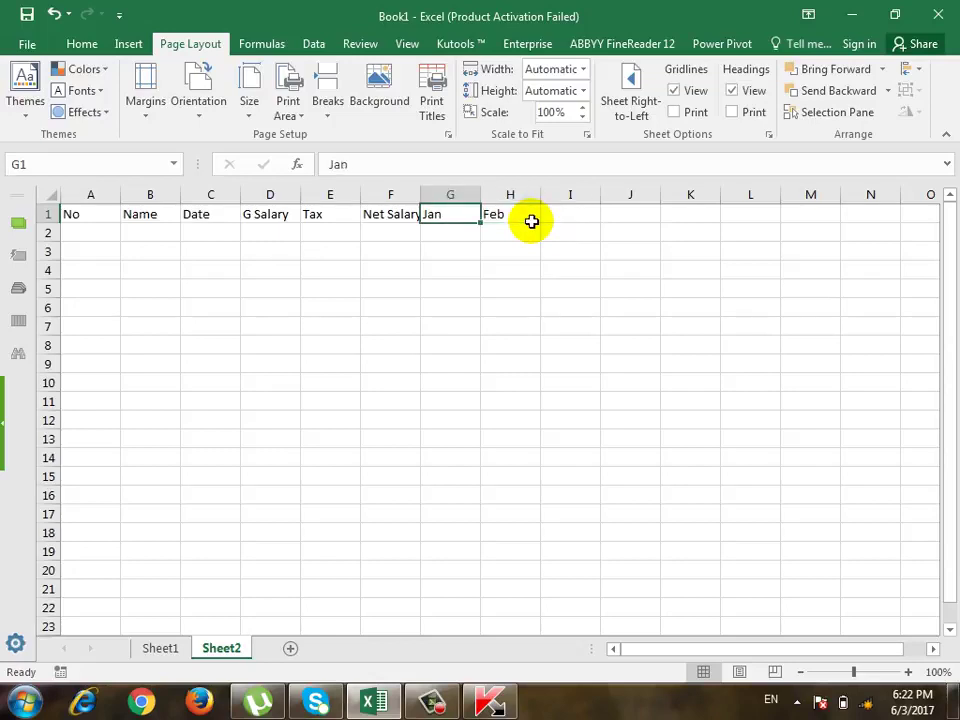
key("shift+Right")
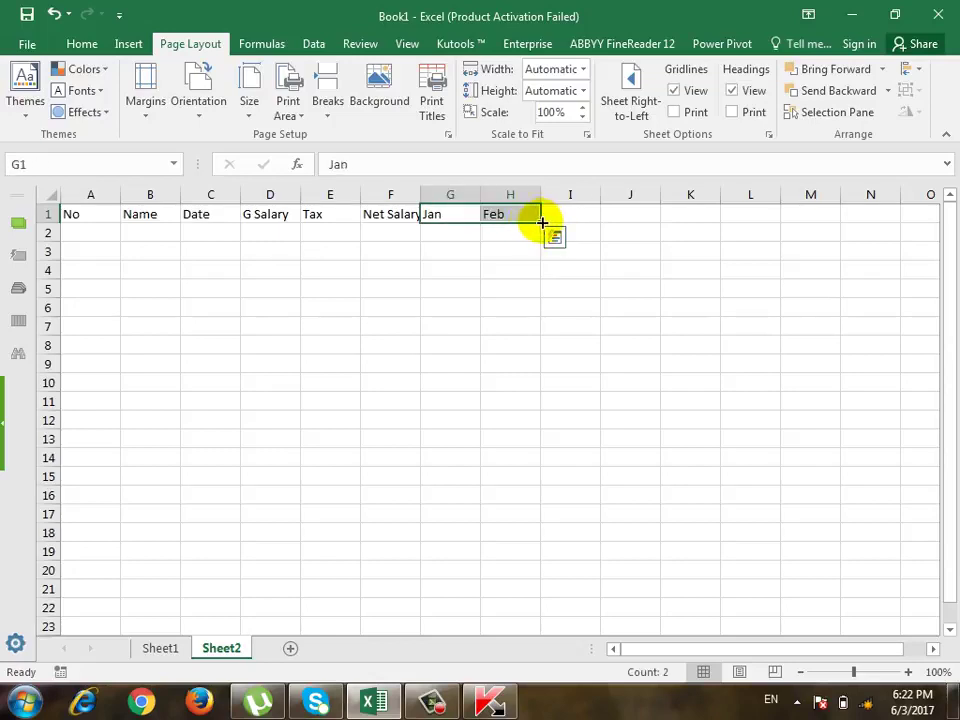
Fill the month headers from Jan–Feb across row 1 to column R
mouse_move(541, 221)
left_mouse_down()
mouse_move(907, 240)
mouse_move(889, 235)
left_mouse_up()
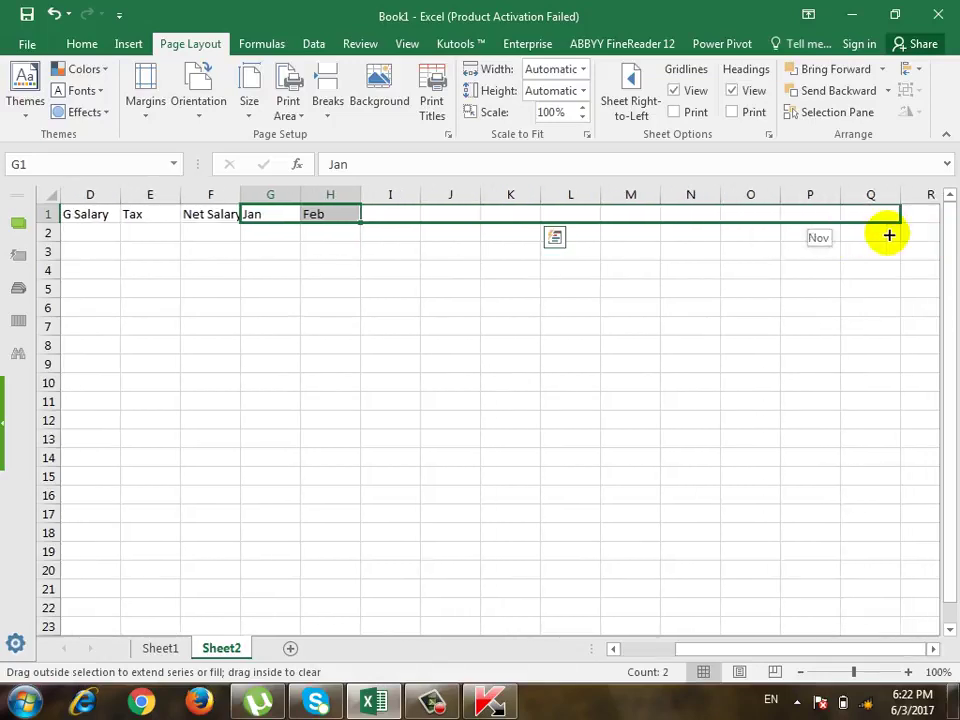
left_click_drag(889, 235, 930, 236)
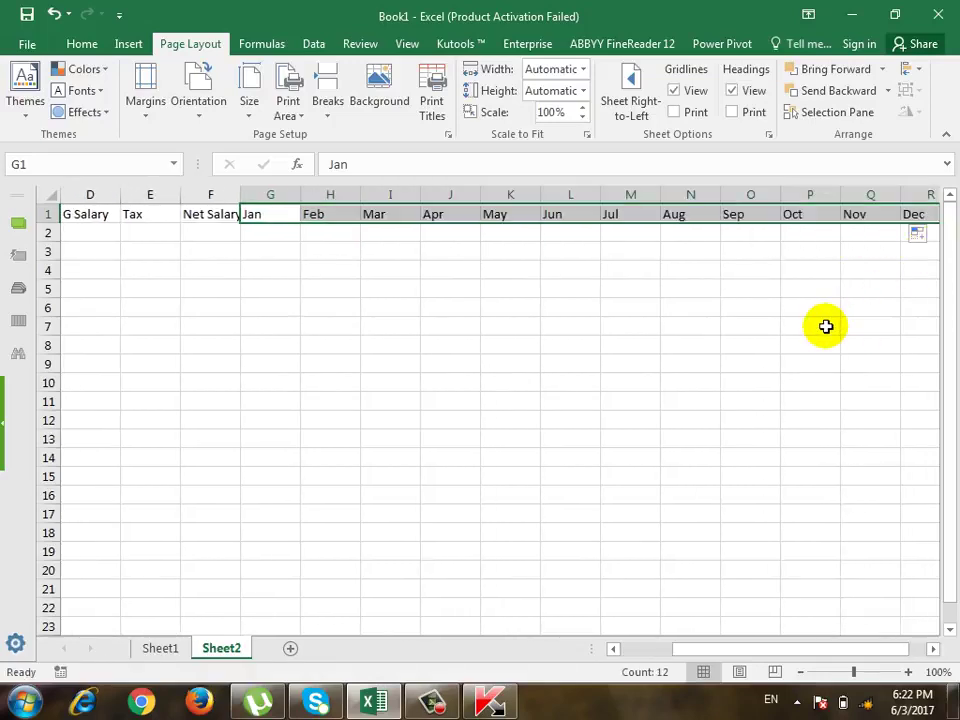
left_click(816, 532)
left_click_drag(816, 650, 626, 651)
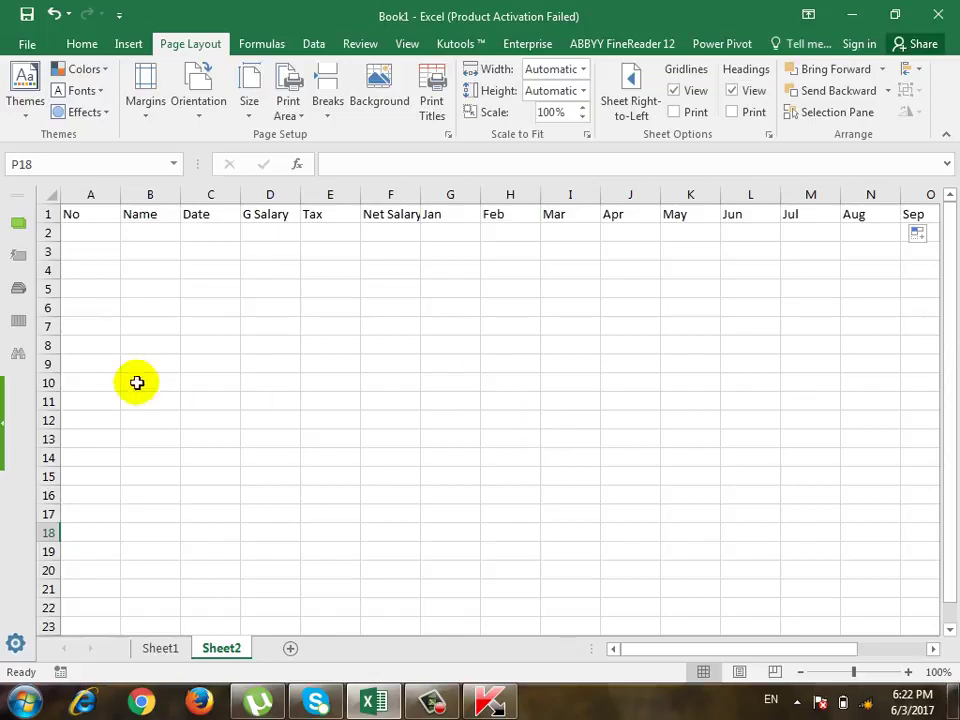
Enter 1, 2 and 3 in cells A2:A4
left_click(99, 231)
type("1")
key("Return")
type("2")
key("Return")
type("3")
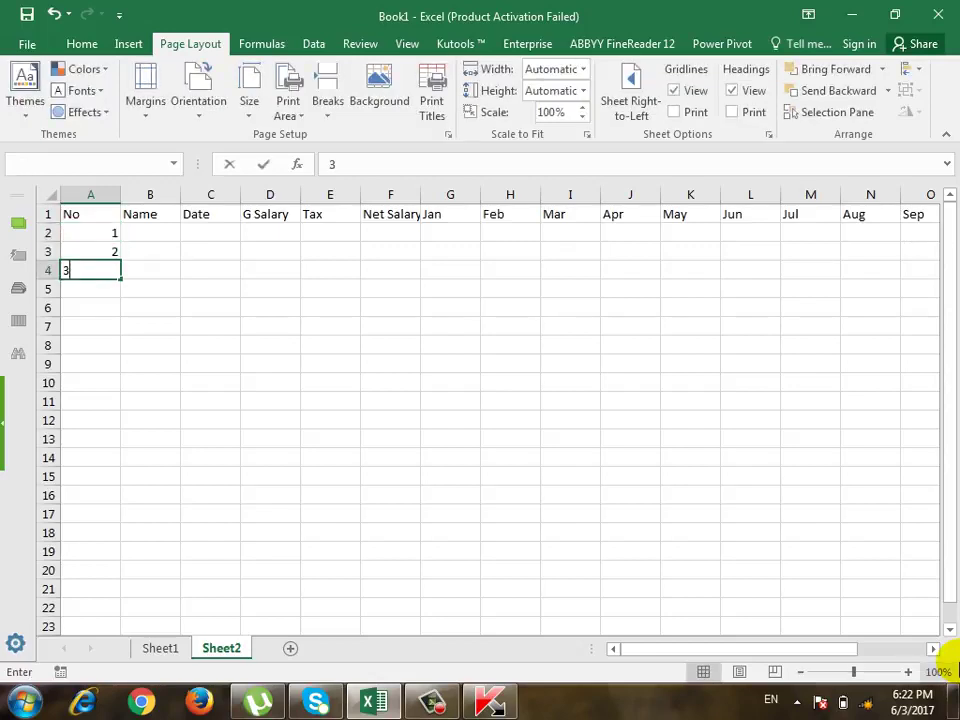
key("Up")
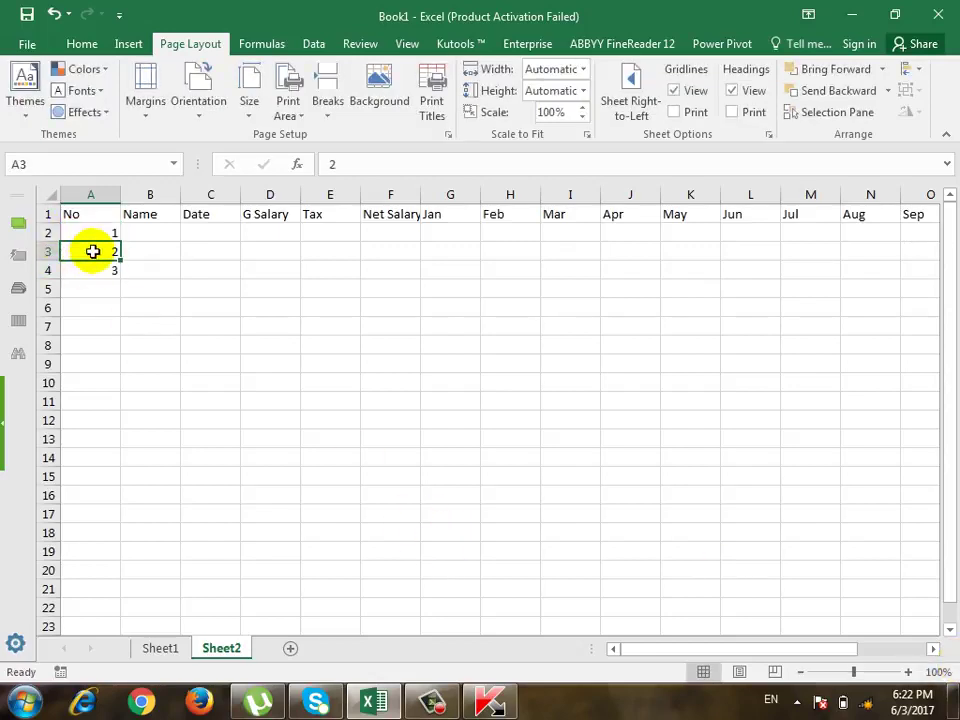
Fill the number series down column A to 20
left_click_drag(94, 251, 109, 576)
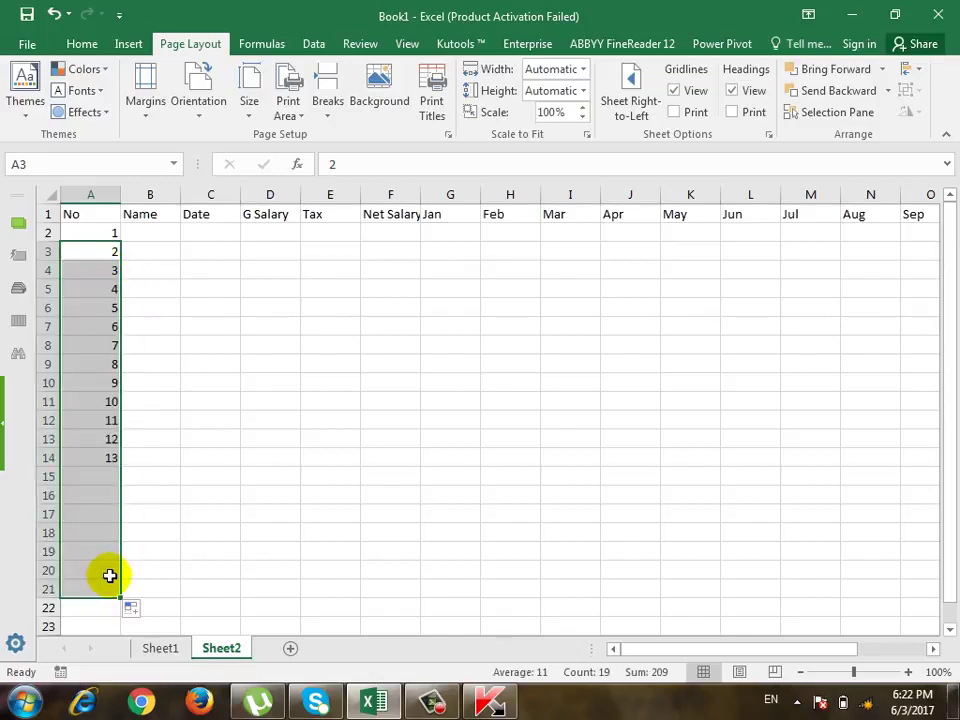
left_click(192, 528)
scroll(191, 508, "down", 1)
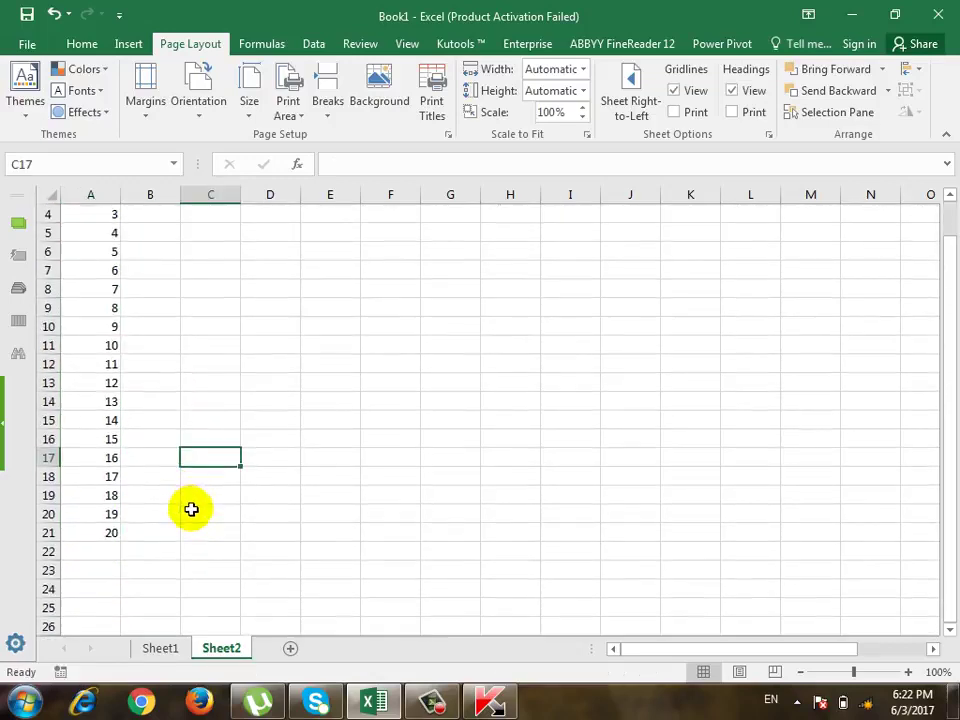
left_click_drag(96, 514, 107, 540)
scroll(133, 531, "down", 2)
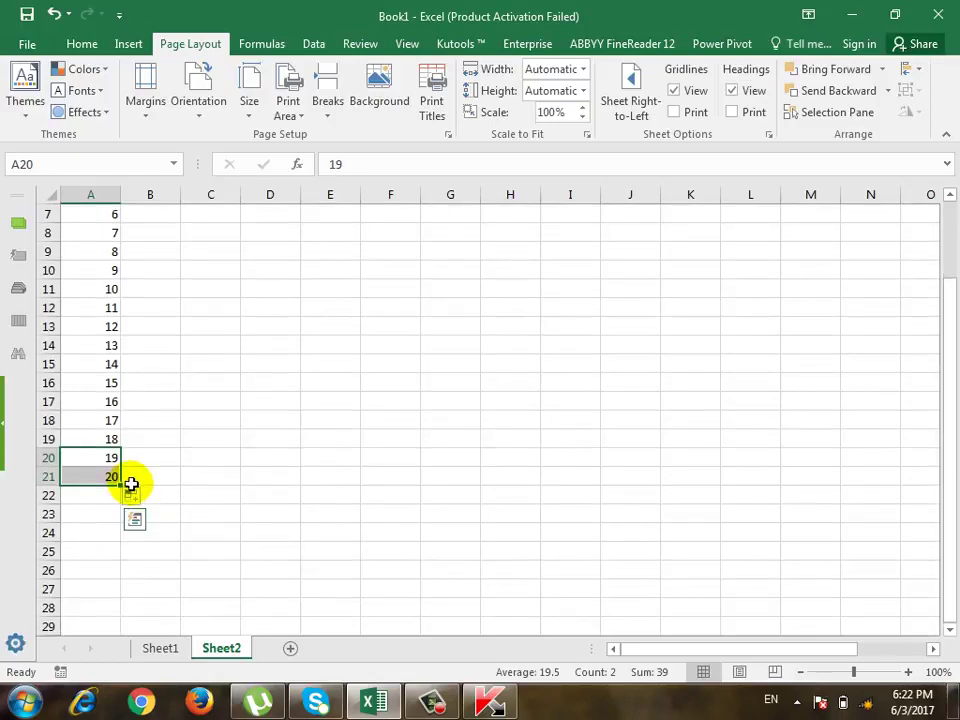
scroll(180, 460, "up", 3)
left_click(262, 442)
Preview the Sheet2 printout and return to the sheet
key("ctrl+p")
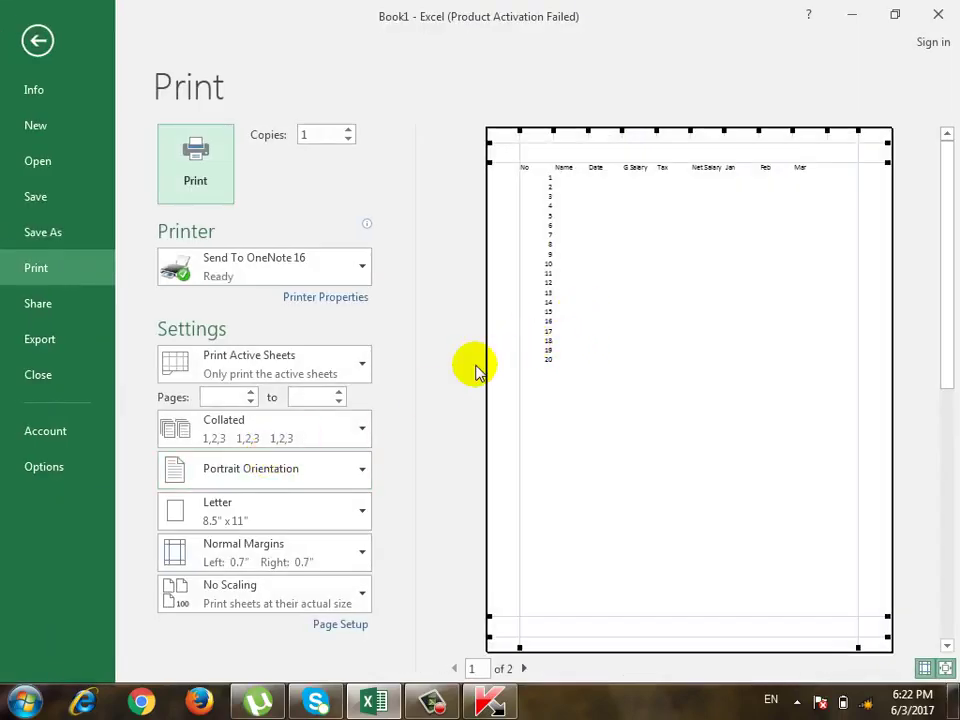
key("Escape")
scroll(139, 392, "down", 3)
Extend the row numbers in column A down to 28
left_click_drag(105, 401, 105, 570)
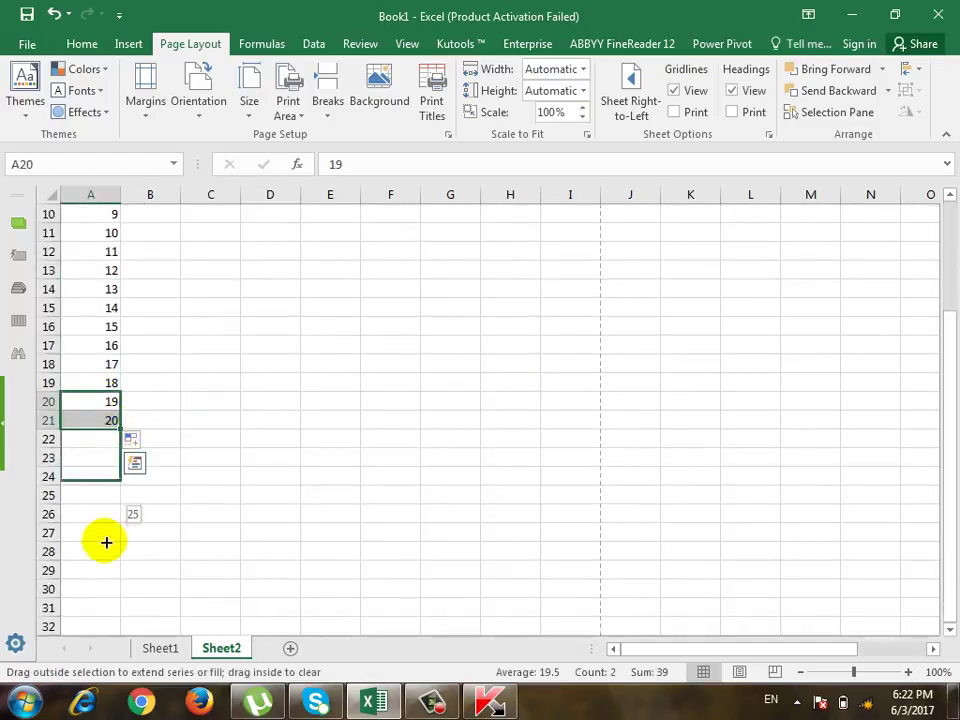
left_click(238, 437)
scroll(214, 373, "up", 3)
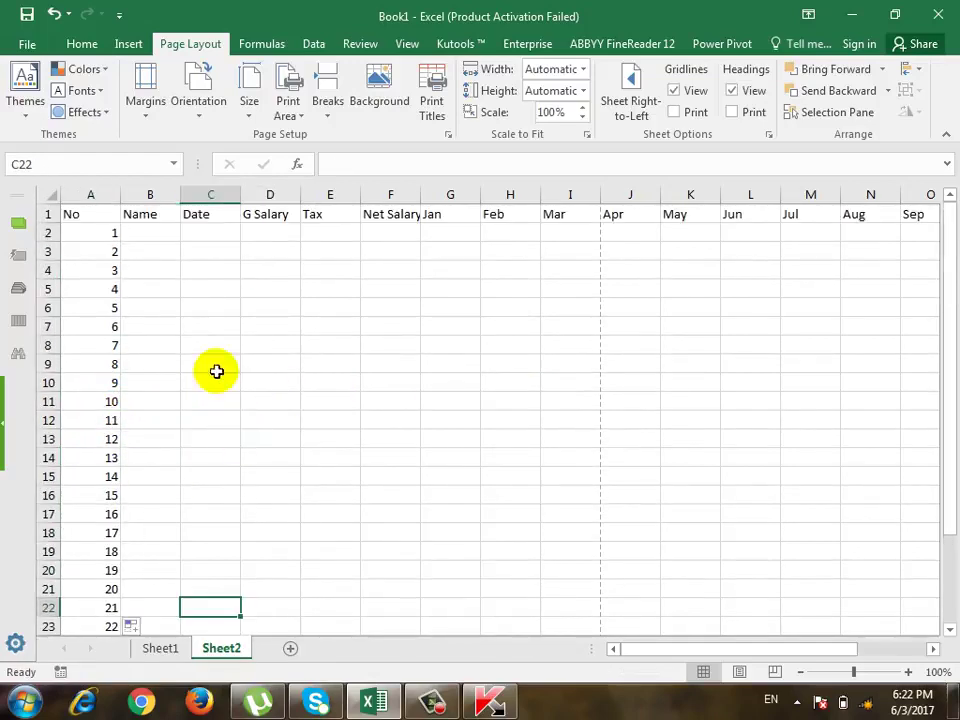
Enter three sample names in B2:B4 and repeat them down the Name column to row 29
left_click(154, 232)
type("ahmad")
key("Return")
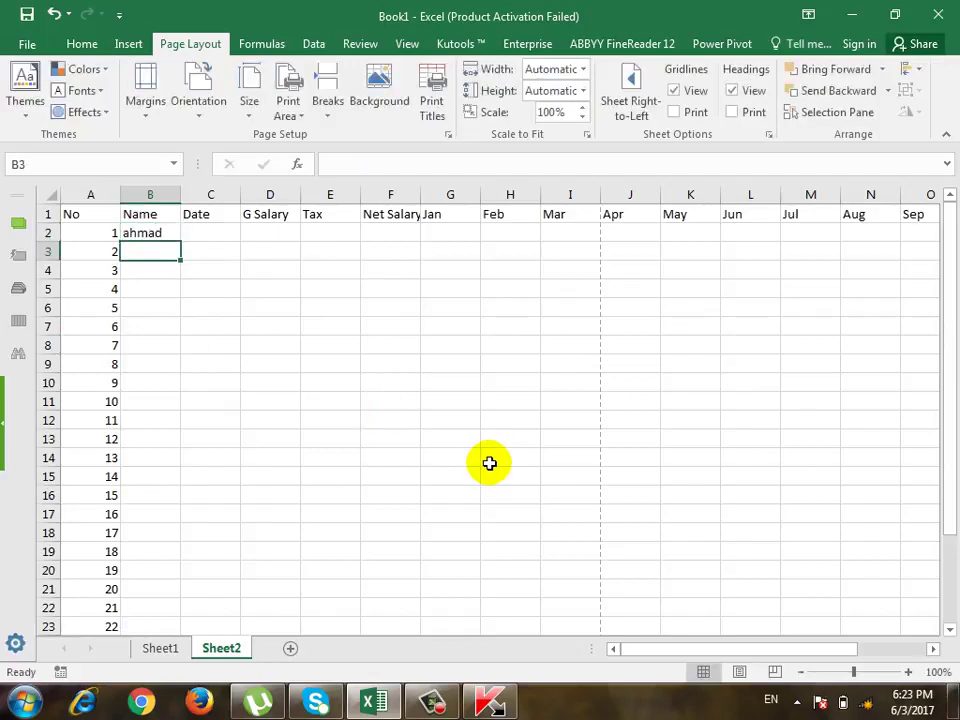
type("khan")
key("Return")
type("wali")
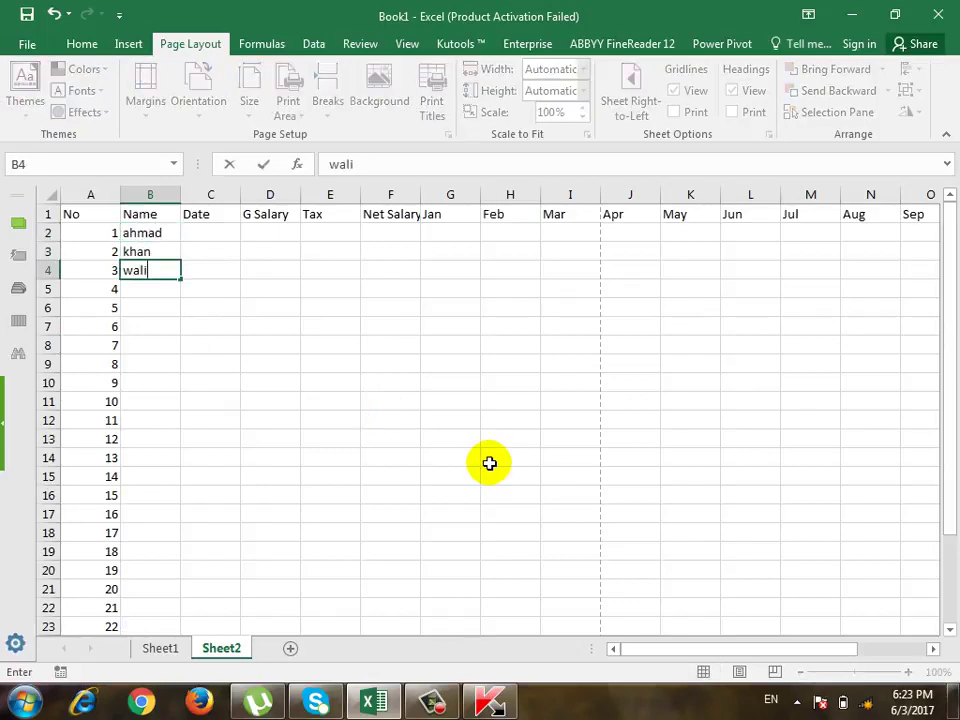
key("Return")
key("Up")
key("Up")
key("Up")
key("shift+Down")
key("shift+Down")
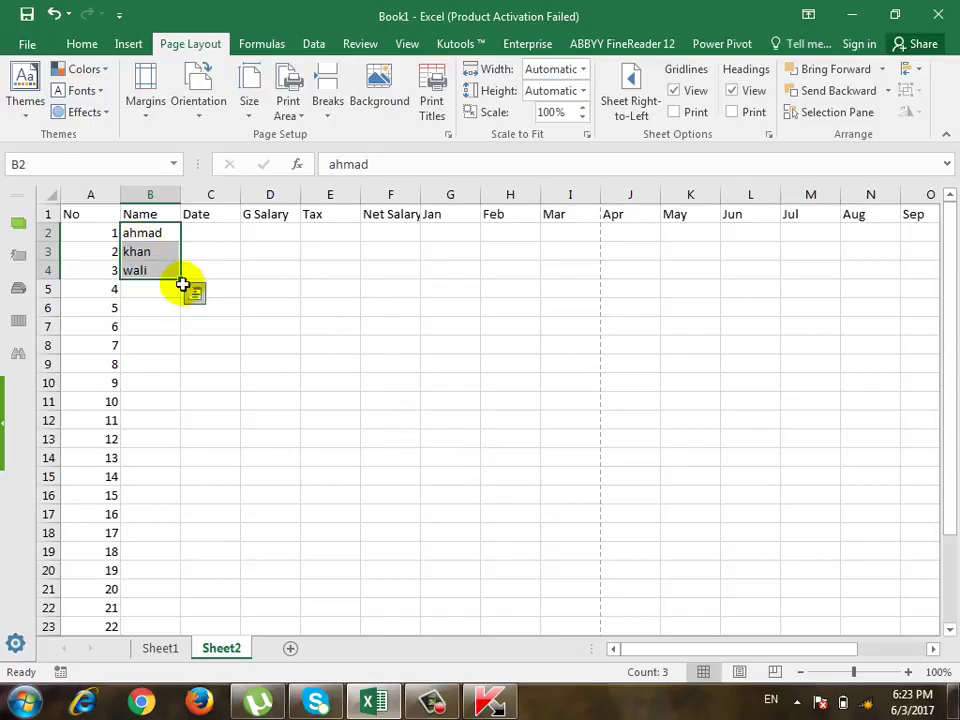
mouse_move(182, 284)
left_mouse_down()
mouse_move(180, 668)
mouse_move(176, 609)
left_mouse_up()
scroll(367, 458, "up", 3)
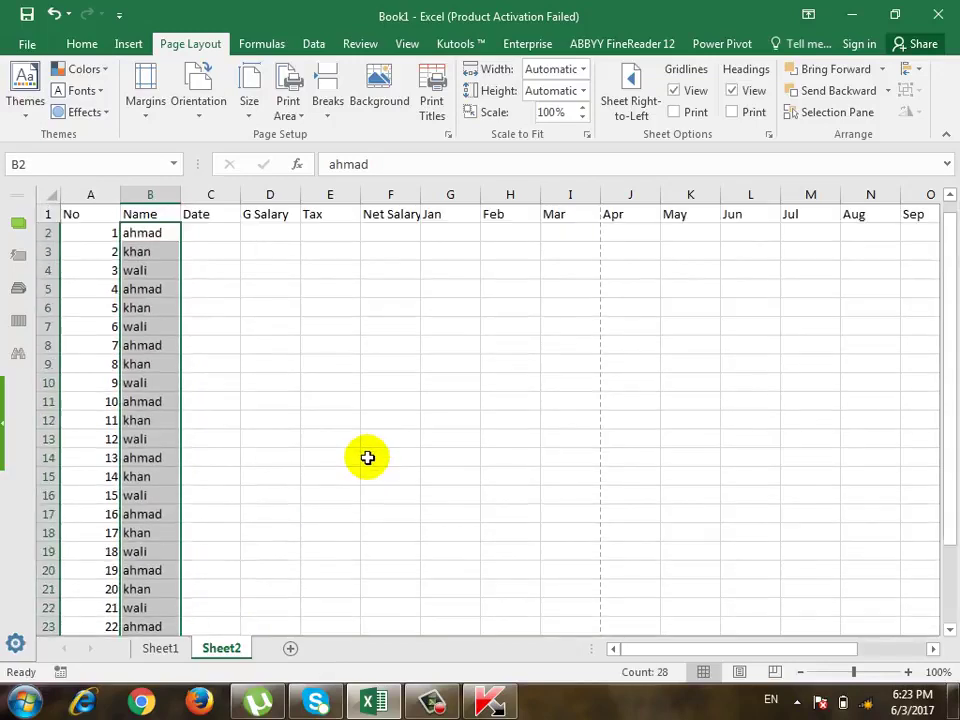
left_click(375, 460)
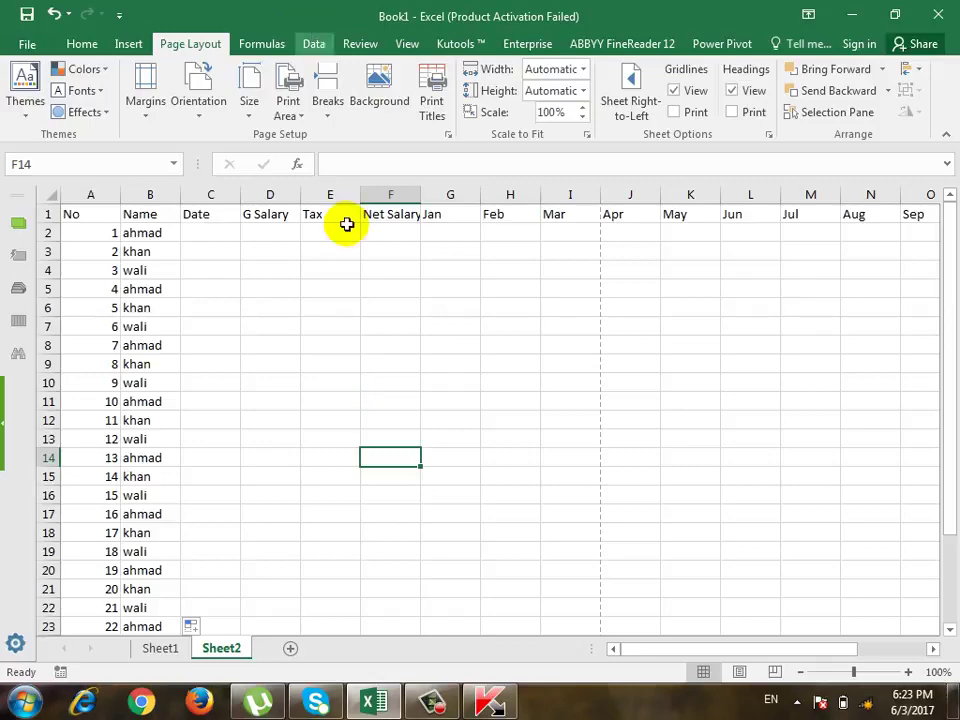
left_click(476, 343)
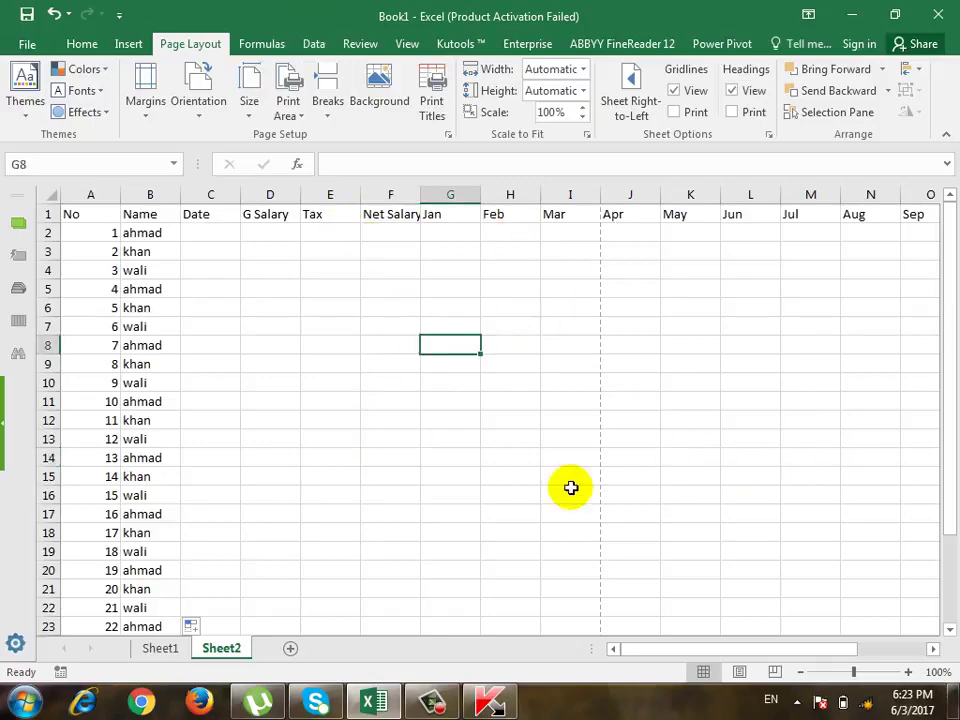
key("ctrl+p")
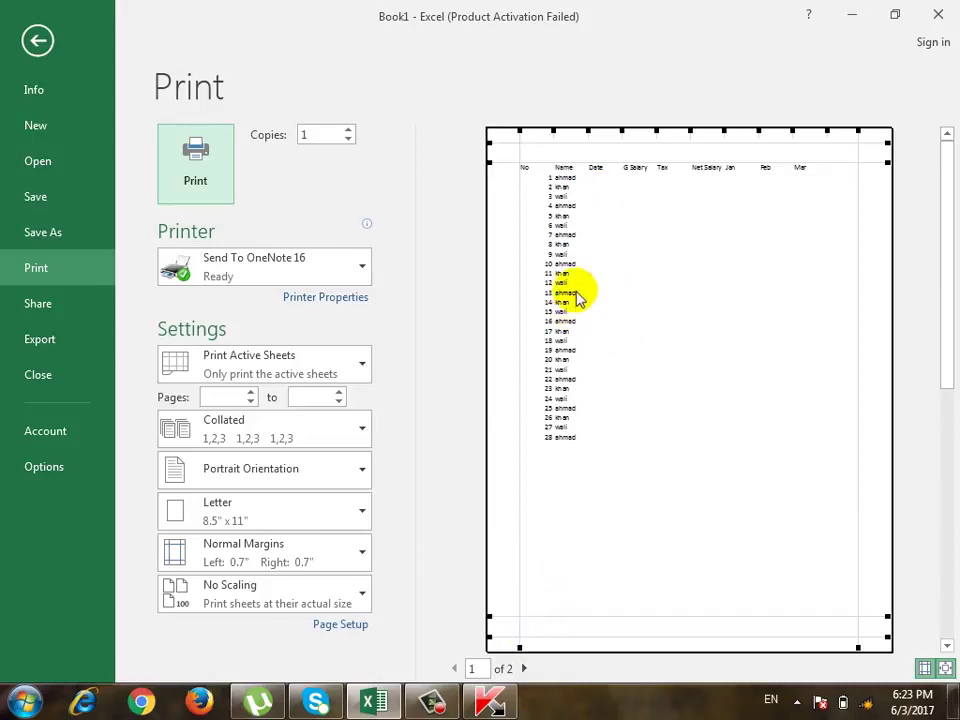
left_click(944, 668)
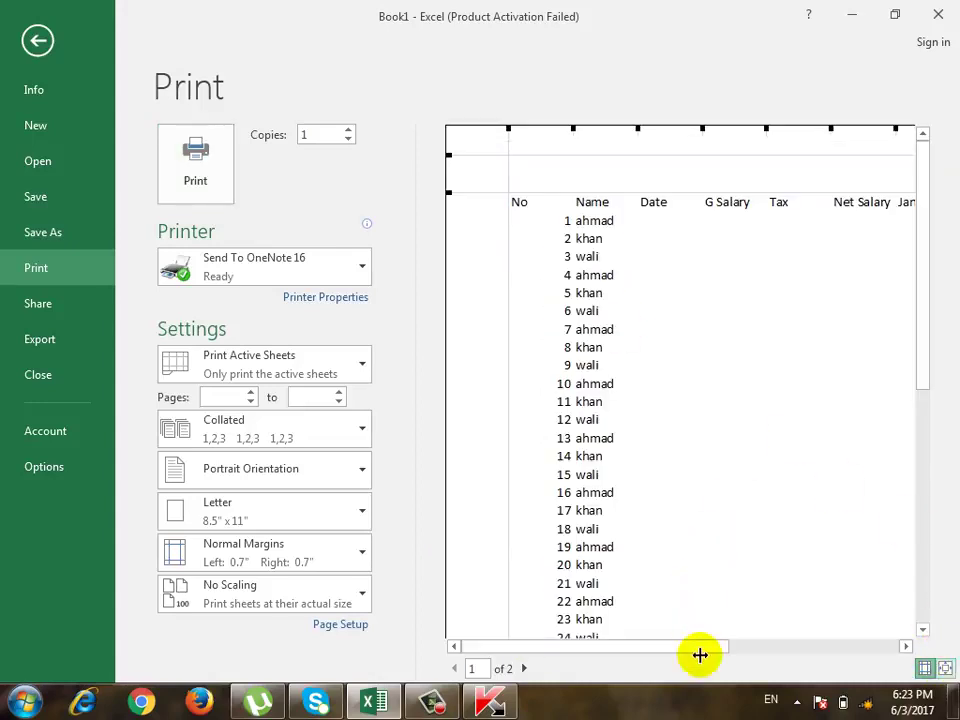
left_click_drag(697, 652, 789, 652)
left_click(524, 668)
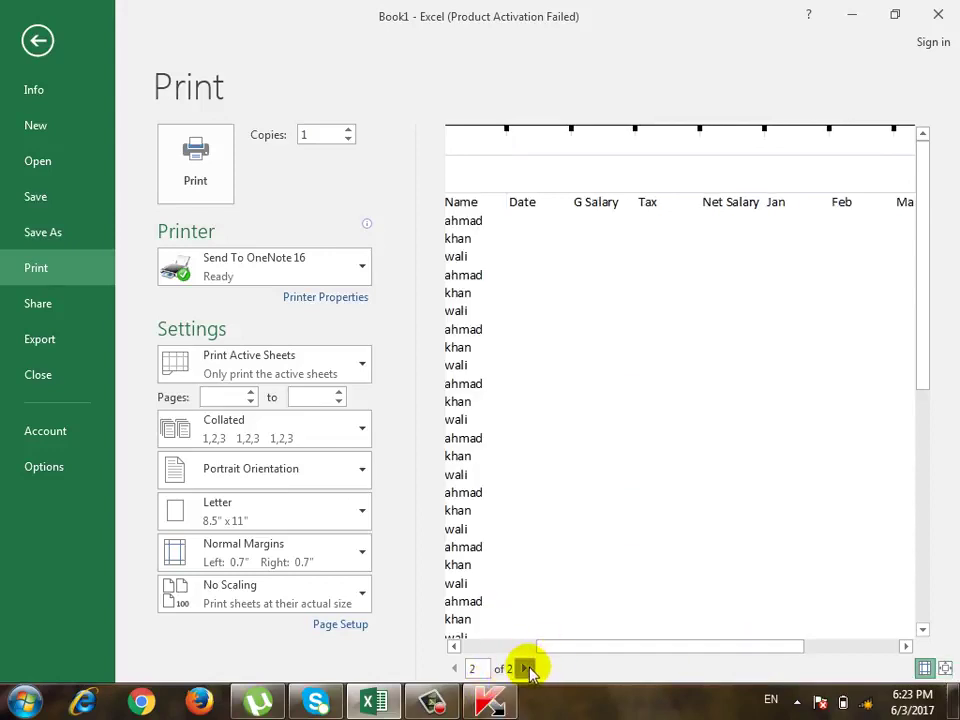
left_click_drag(616, 648, 542, 654)
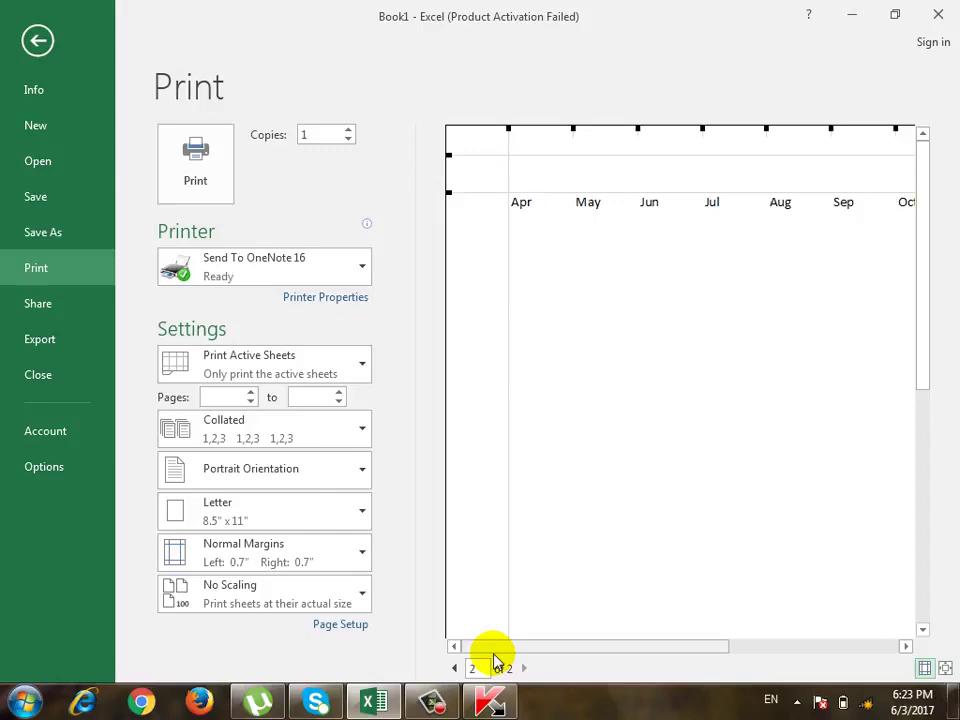
key("Escape")
left_click(710, 533)
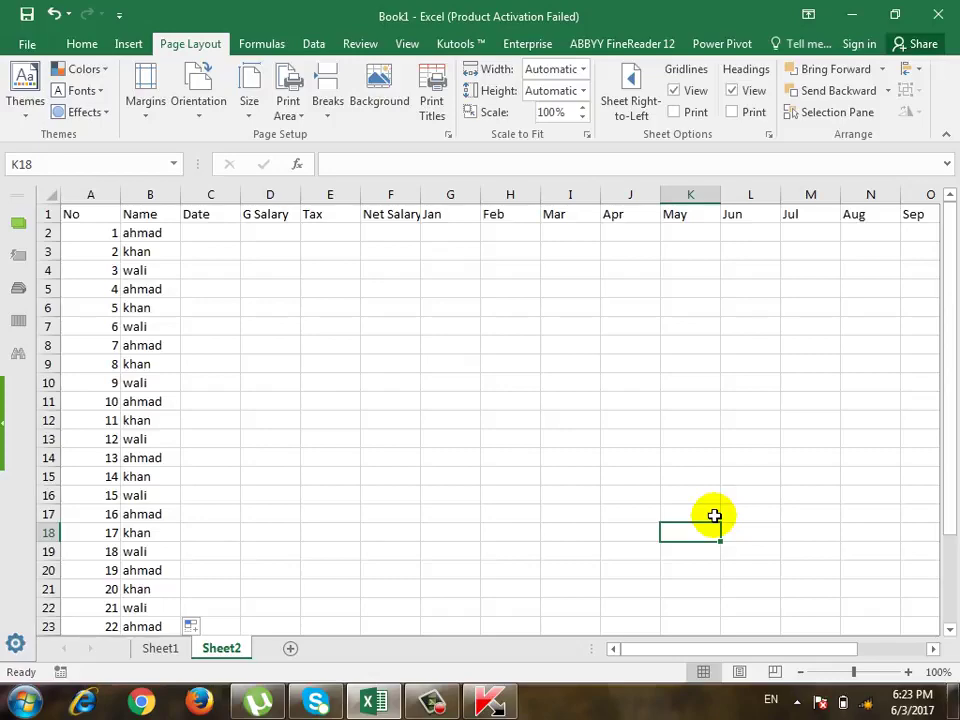
key("ctrl+p")
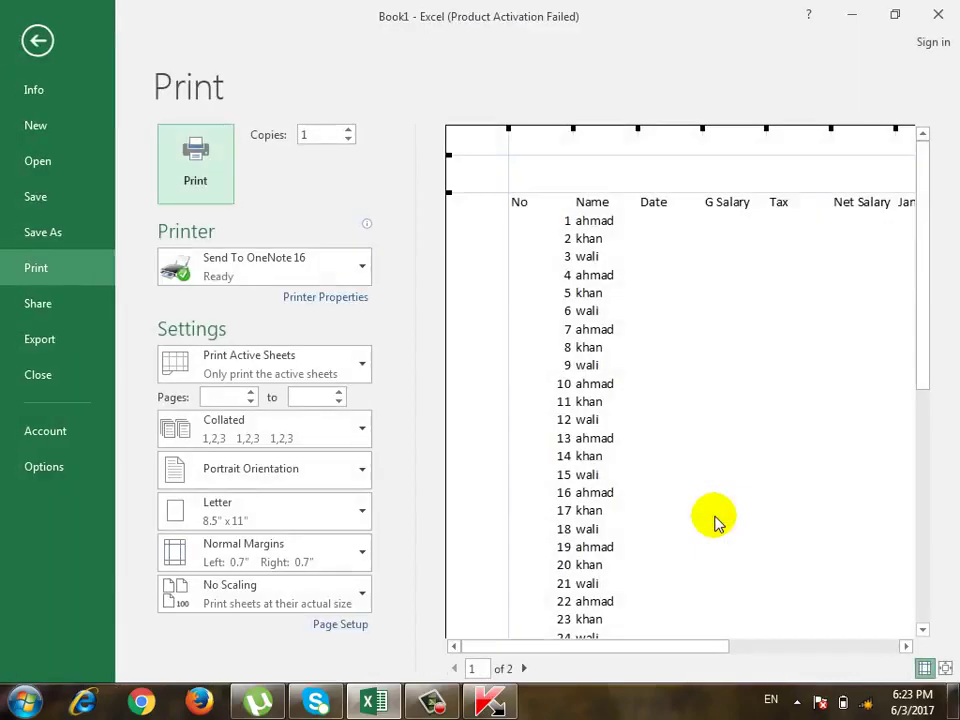
left_click(924, 668)
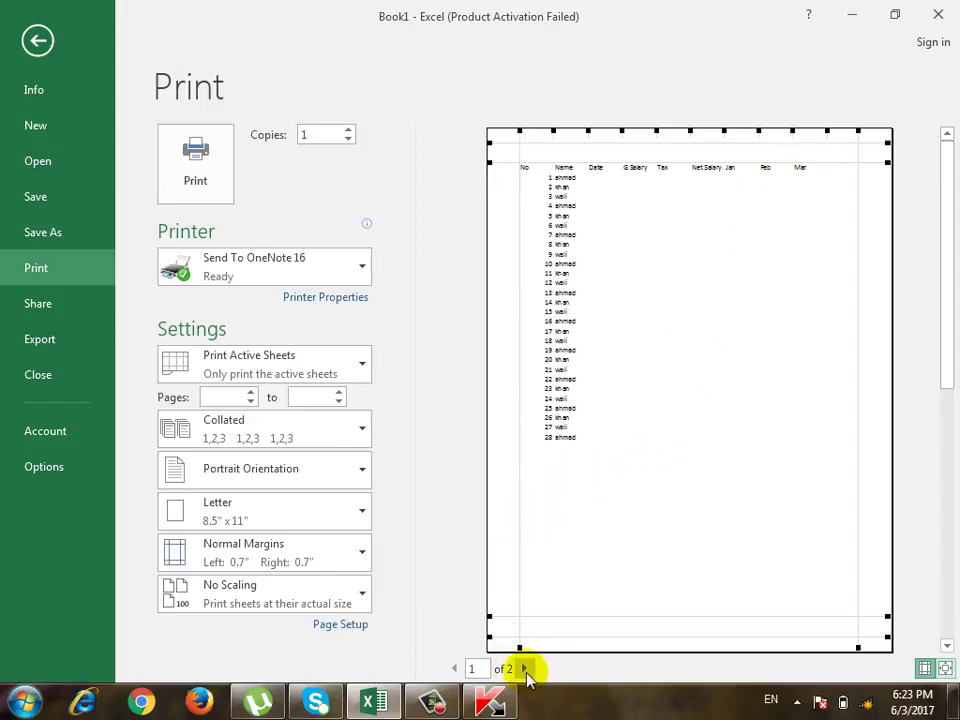
left_click(523, 668)
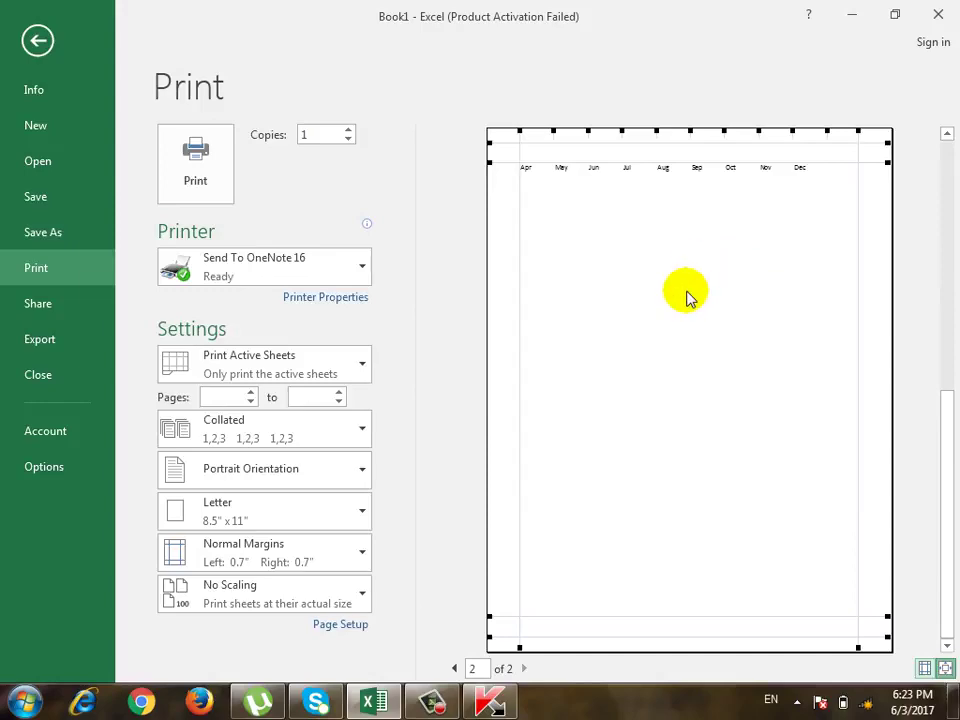
key("Escape")
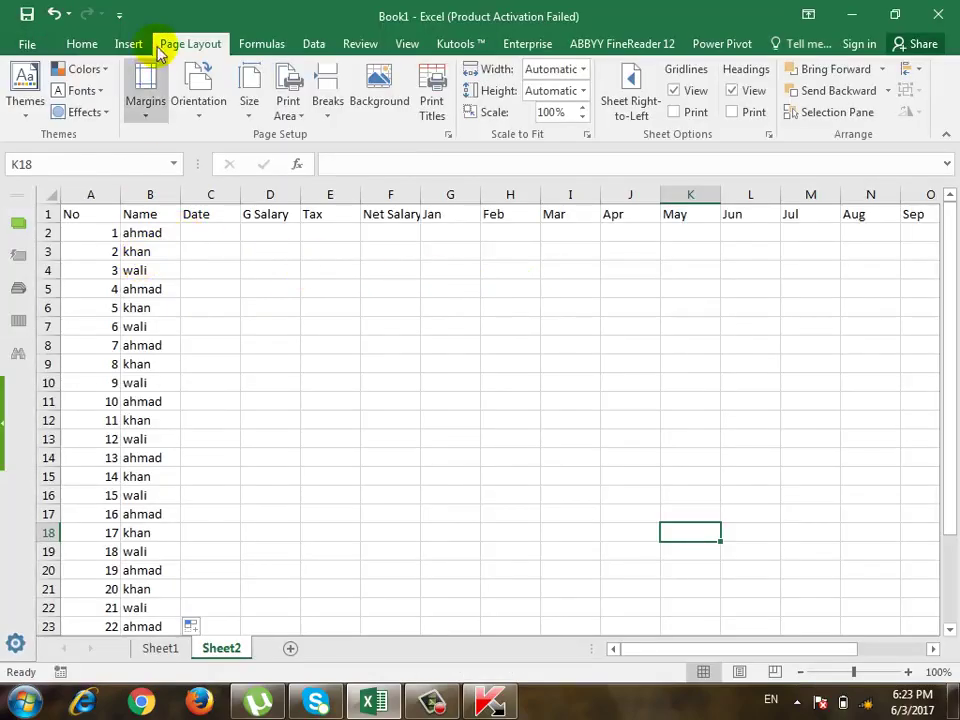
Set columns $A:$B to repeat at left on every page and preview the 3-page printout
left_click(448, 134)
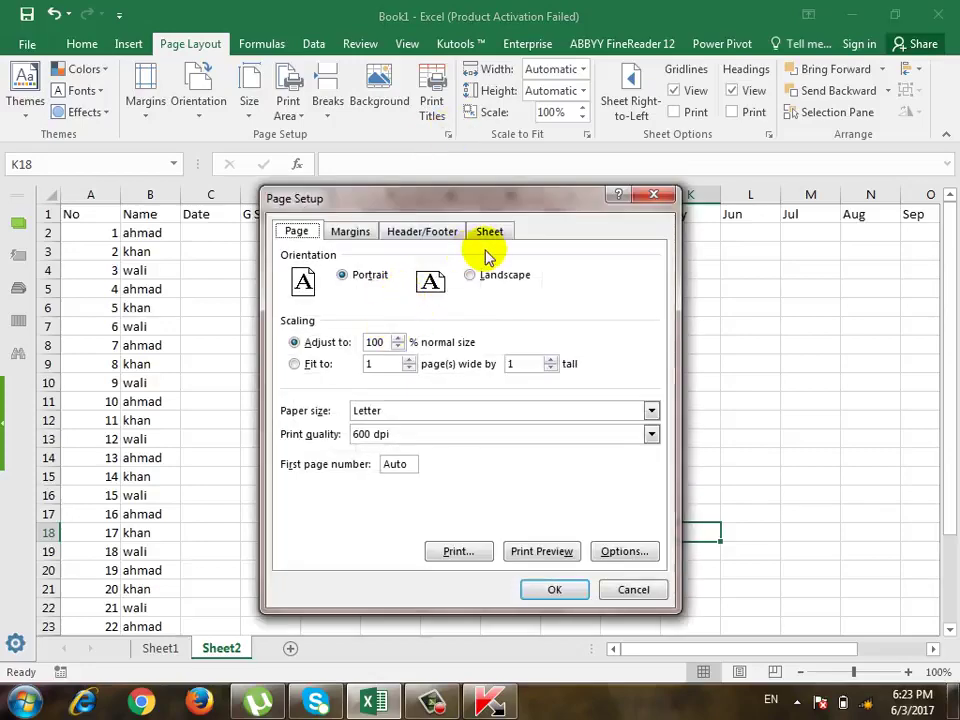
left_click(490, 232)
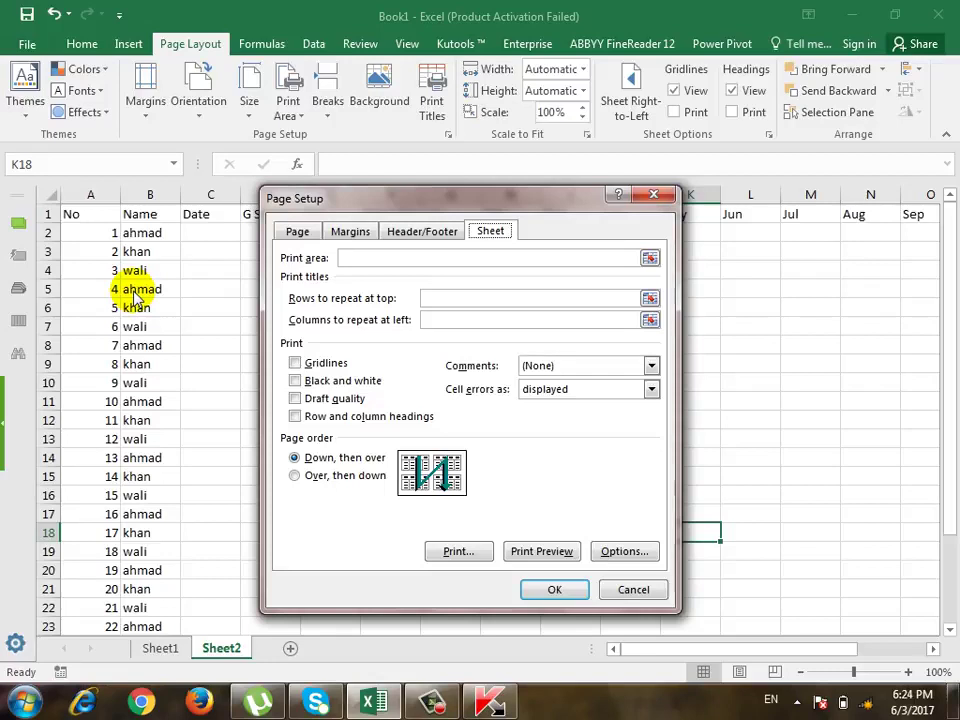
left_click(521, 319)
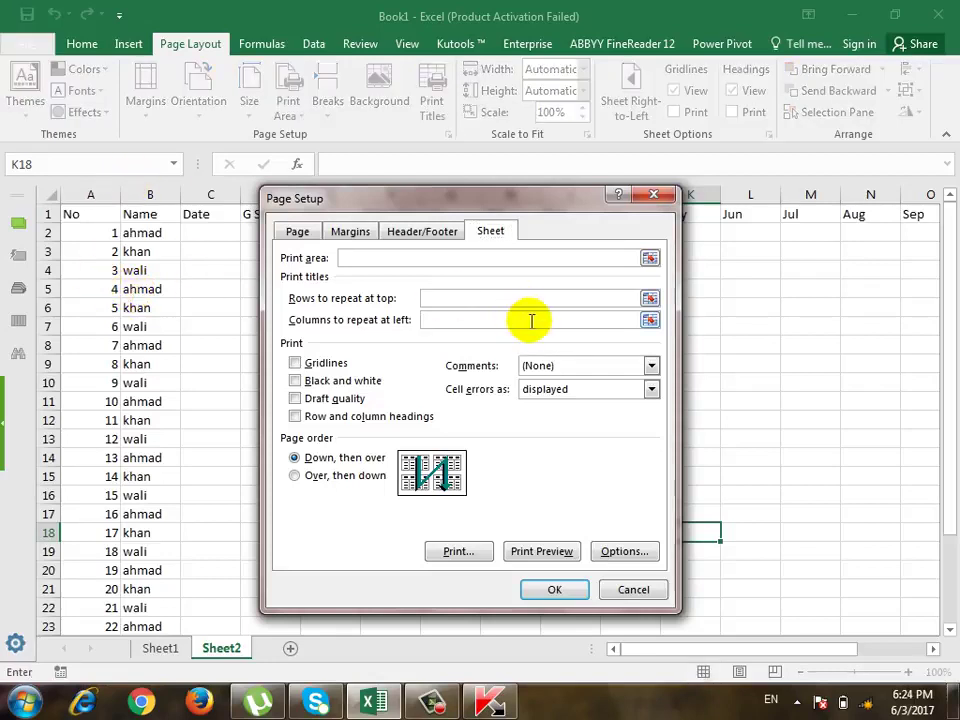
left_click(650, 320)
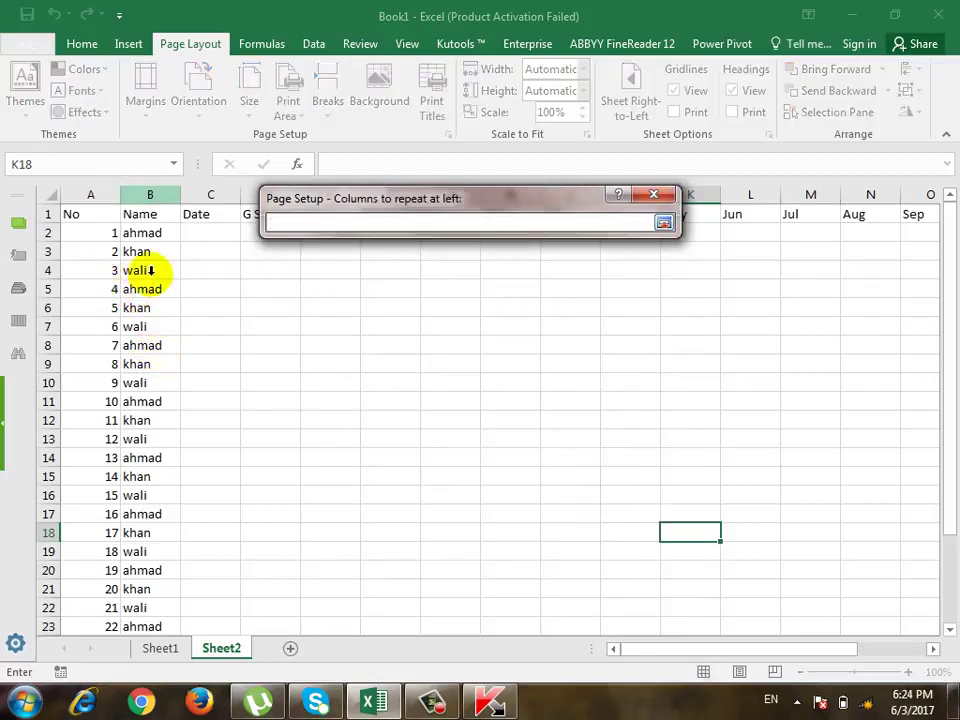
left_click_drag(152, 195, 125, 196)
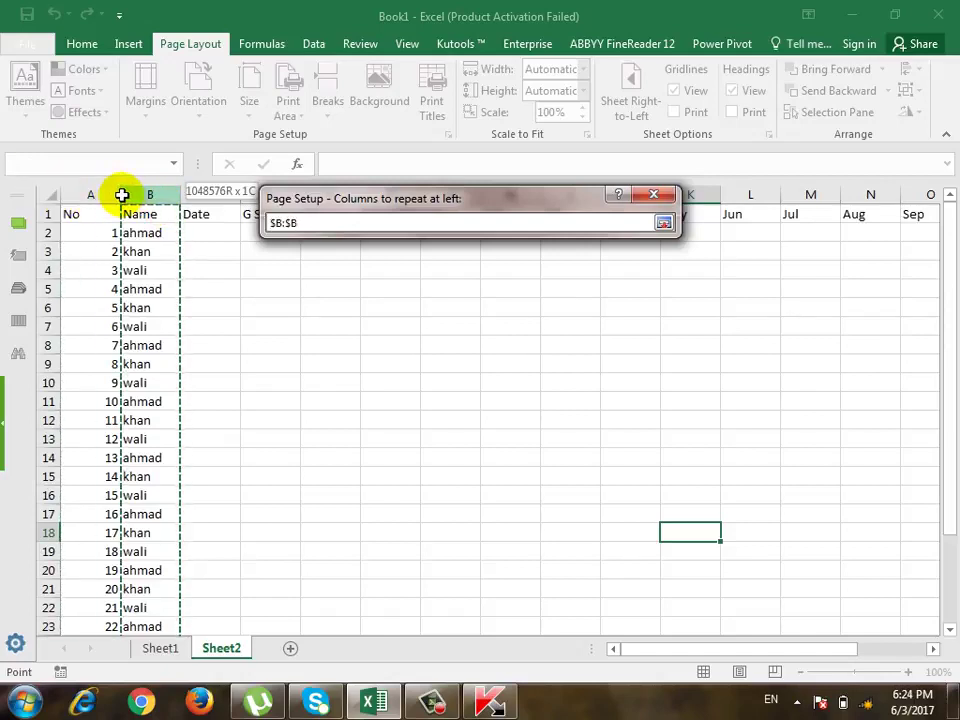
left_click_drag(121, 195, 111, 195)
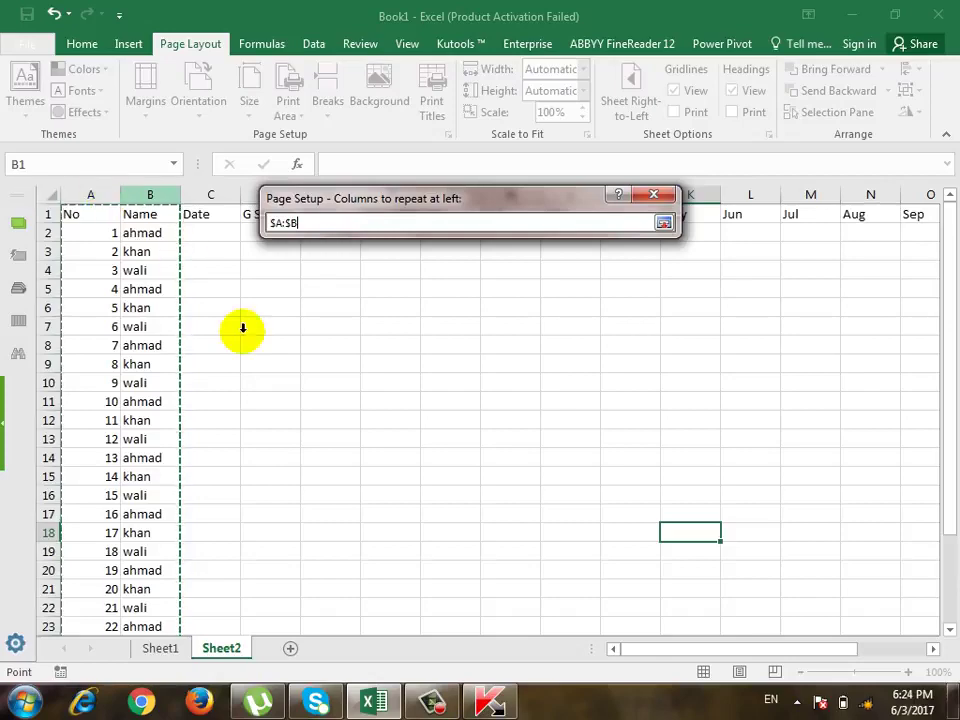
left_click(665, 222)
left_click(553, 584)
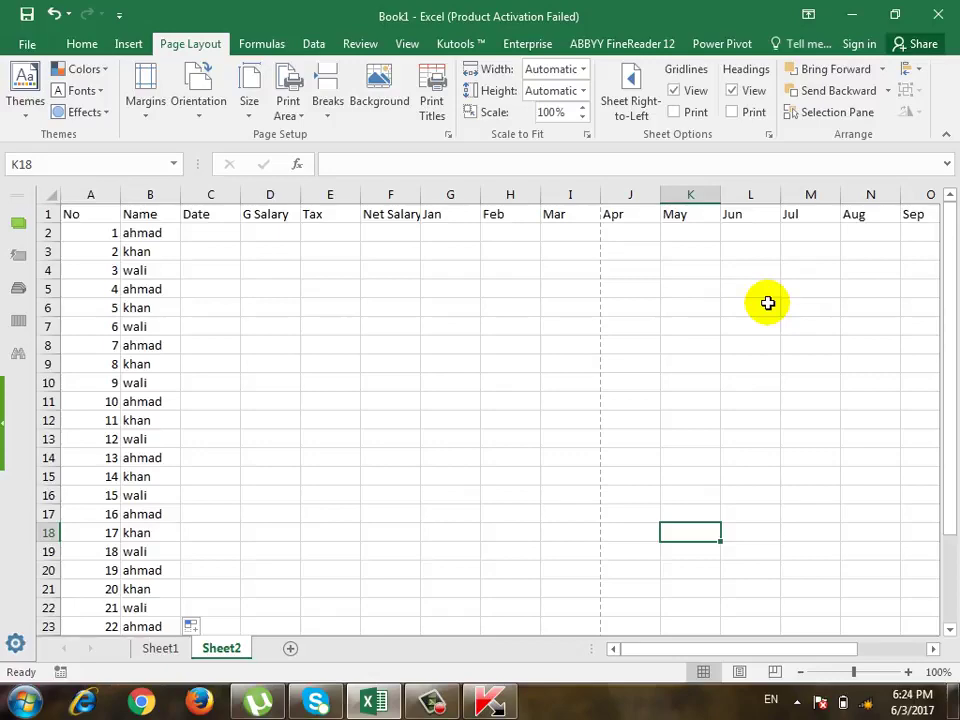
key("ctrl+p")
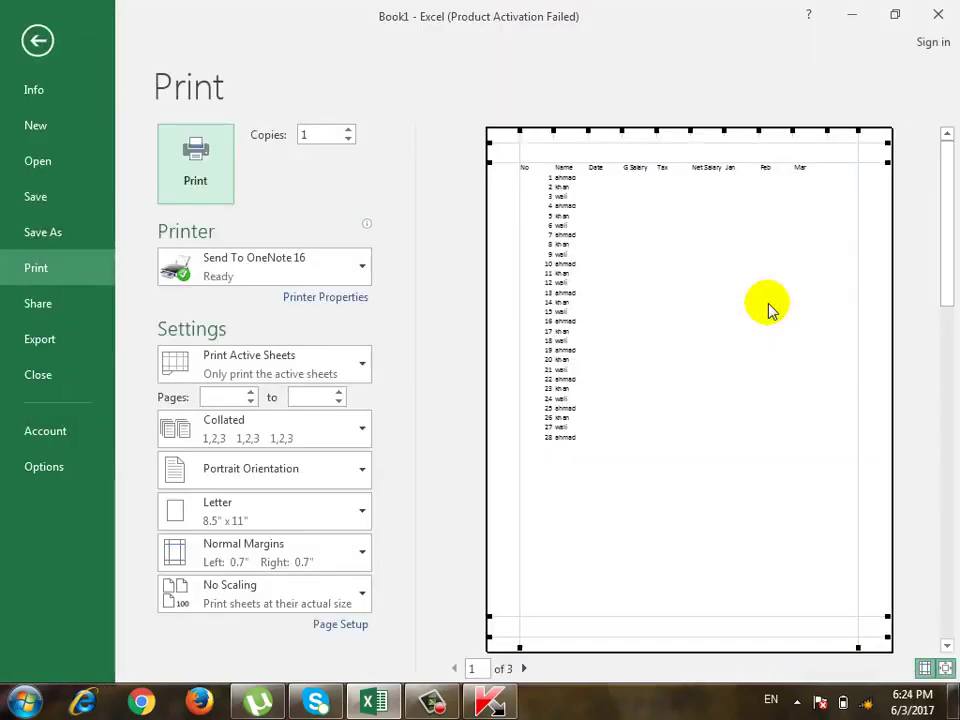
Confirm page 2 of the preview repeats No and Name beside Apr–Oct, then return to Sheet2
left_click(523, 668)
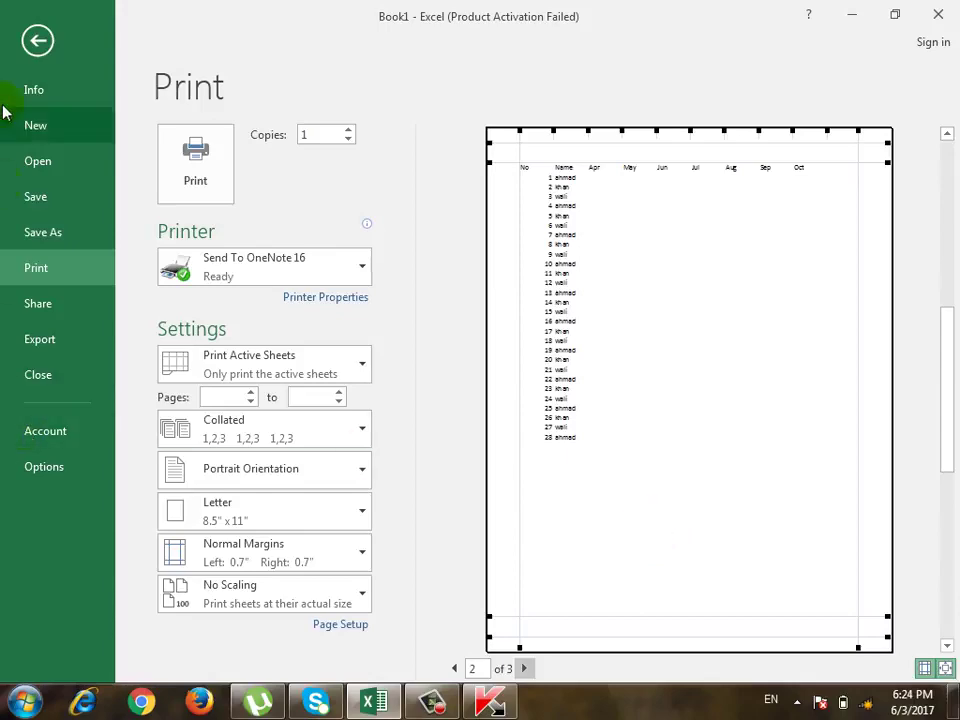
left_click(359, 633)
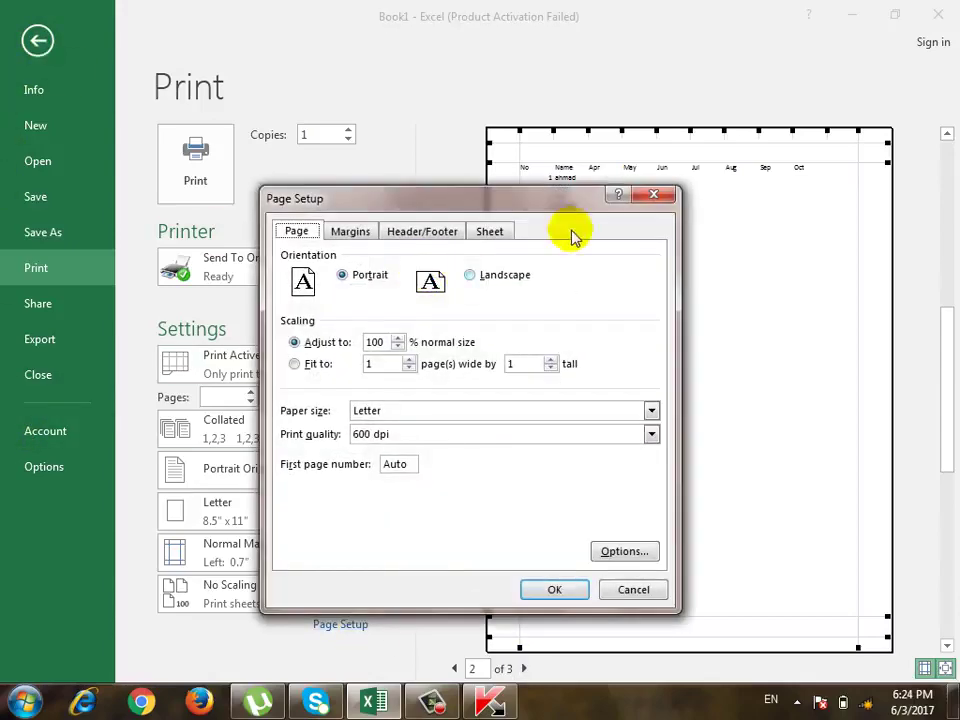
left_click(490, 231)
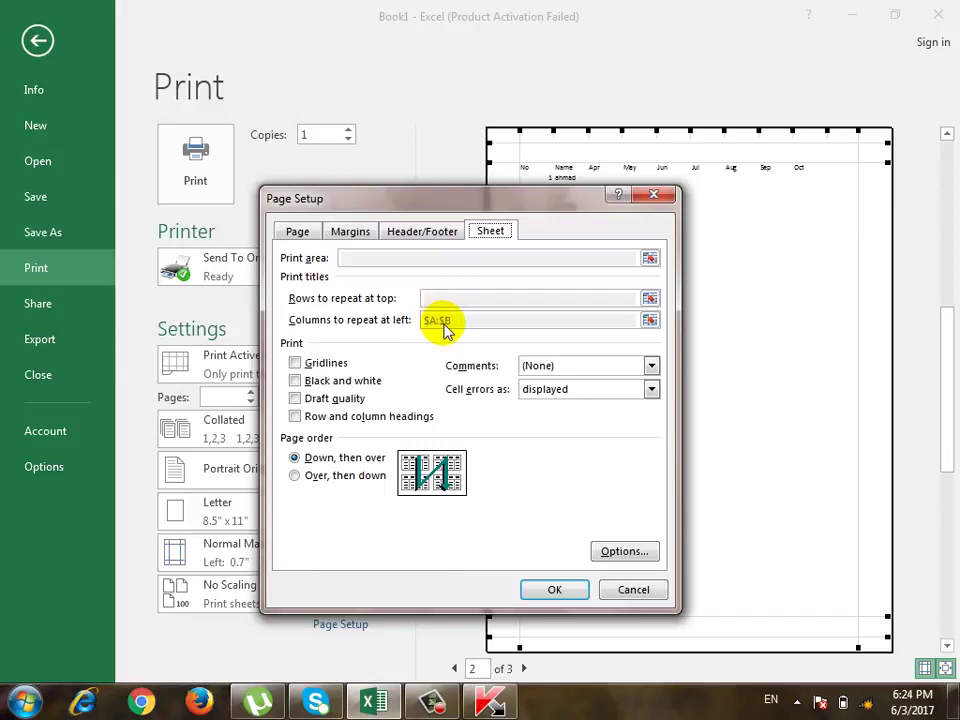
key("Return")
left_click(33, 40)
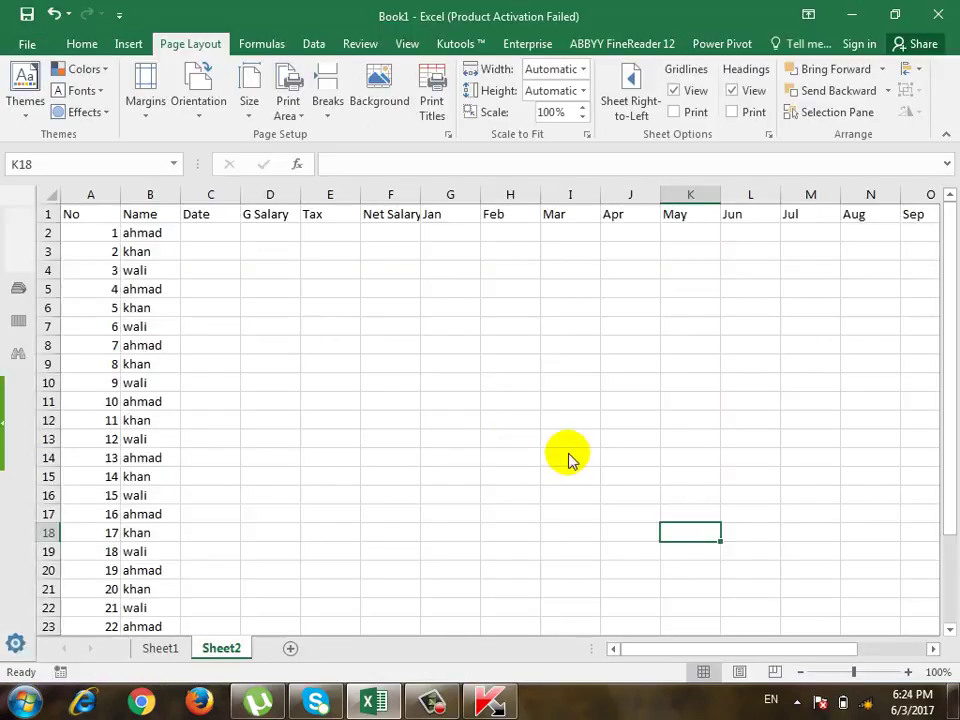
Clear the $A:$B 'Columns to repeat at left' setting in Page Setup
left_click(448, 134)
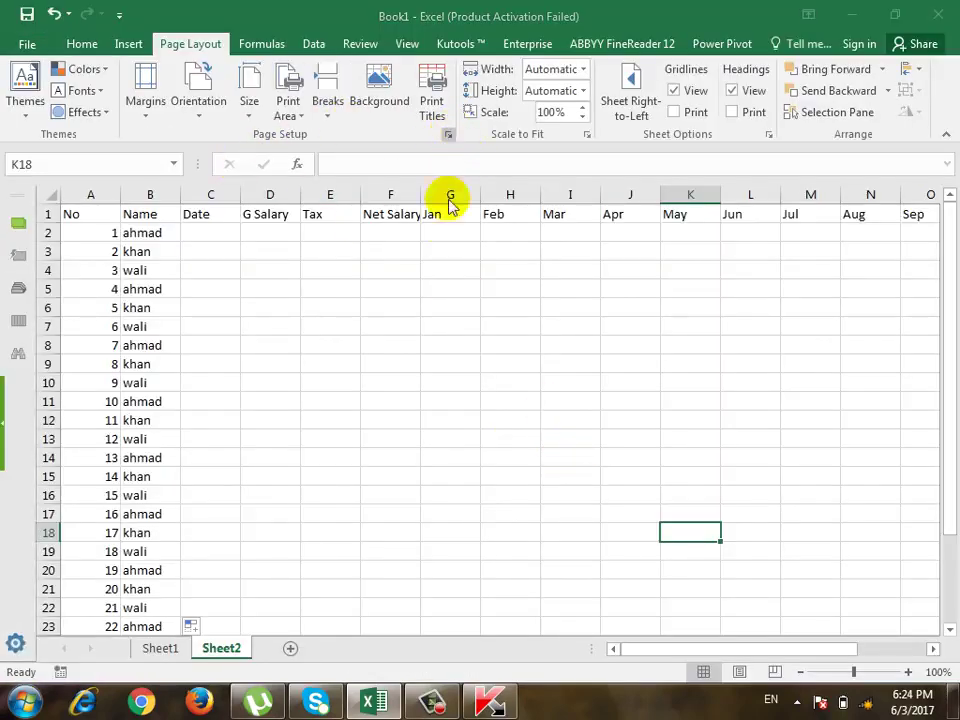
left_click(500, 233)
left_click(465, 321)
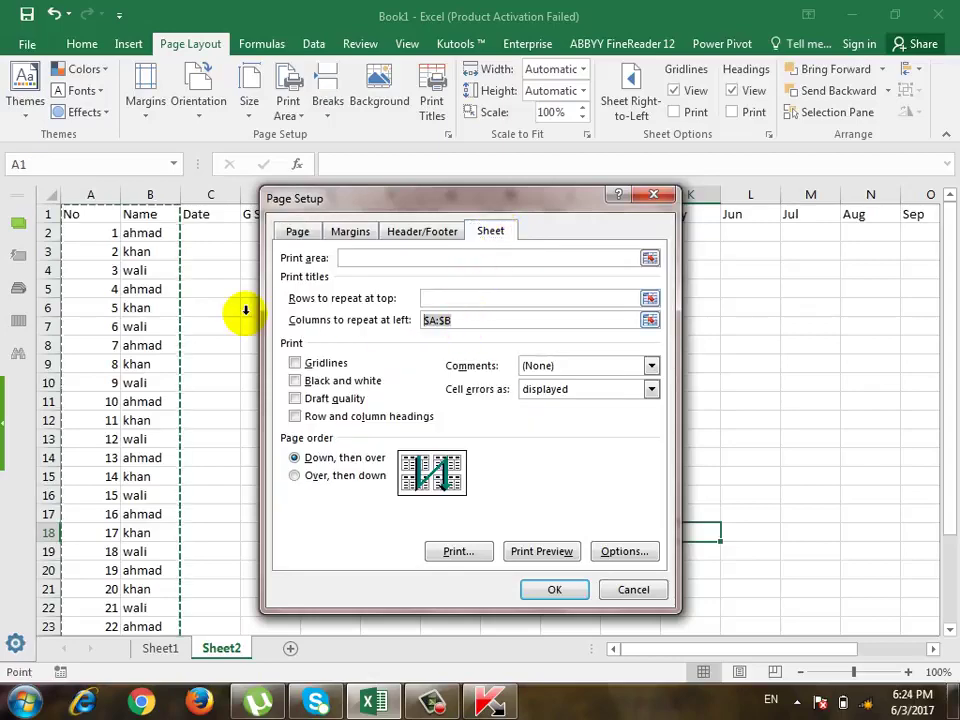
key("BackSpace")
key("BackSpace")
key("BackSpace")
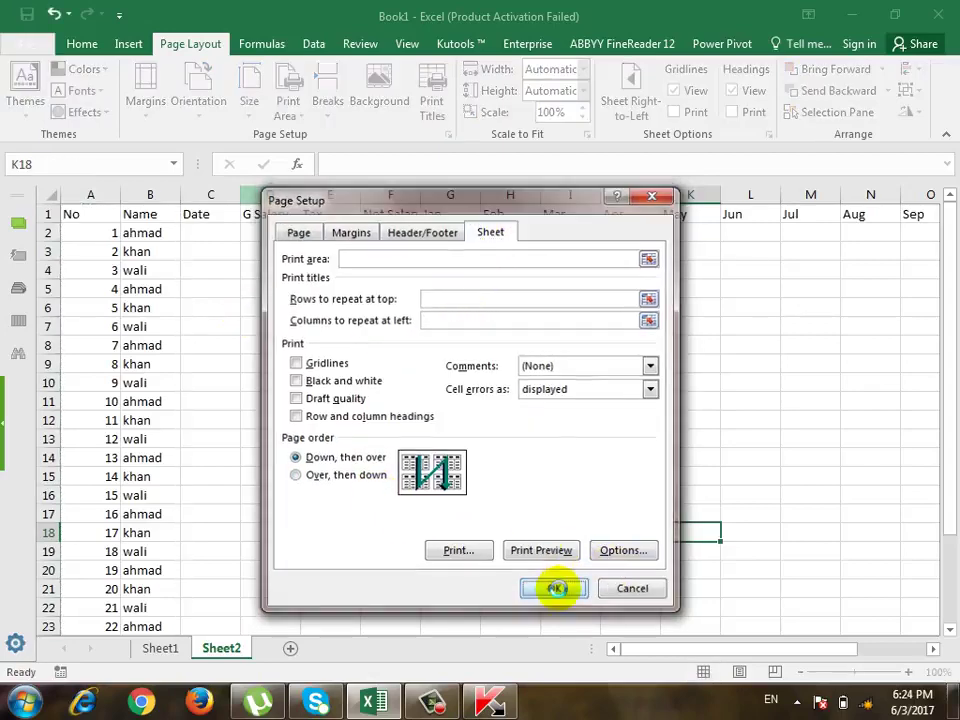
left_click(558, 589)
Check the preview's page 2 now shows only Apr–Dec headers, then return to Sheet2
key("ctrl+p")
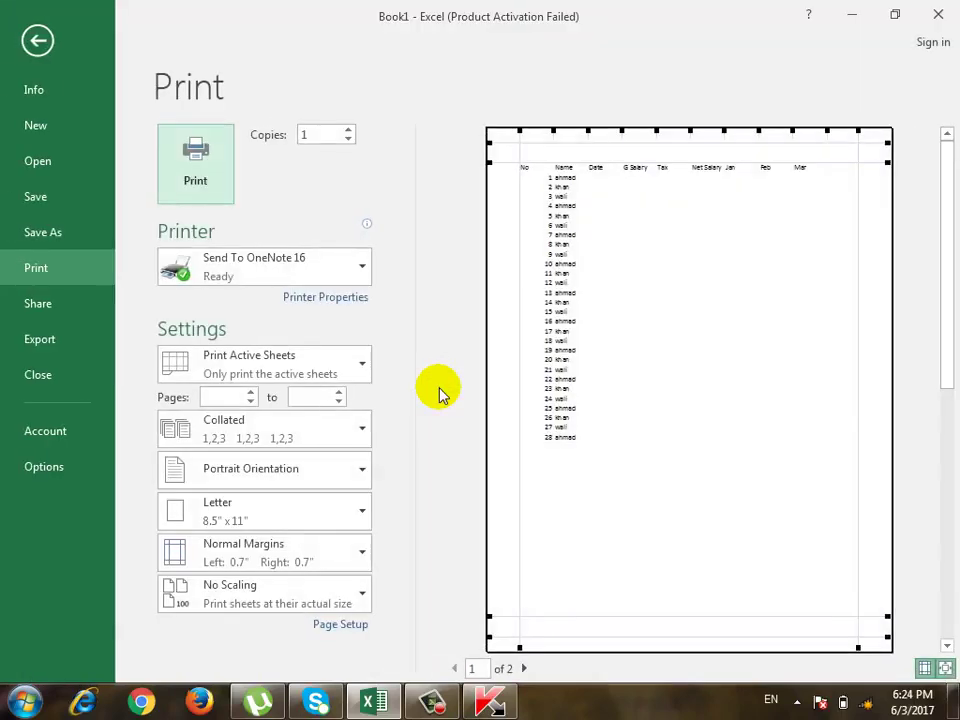
left_click(524, 668)
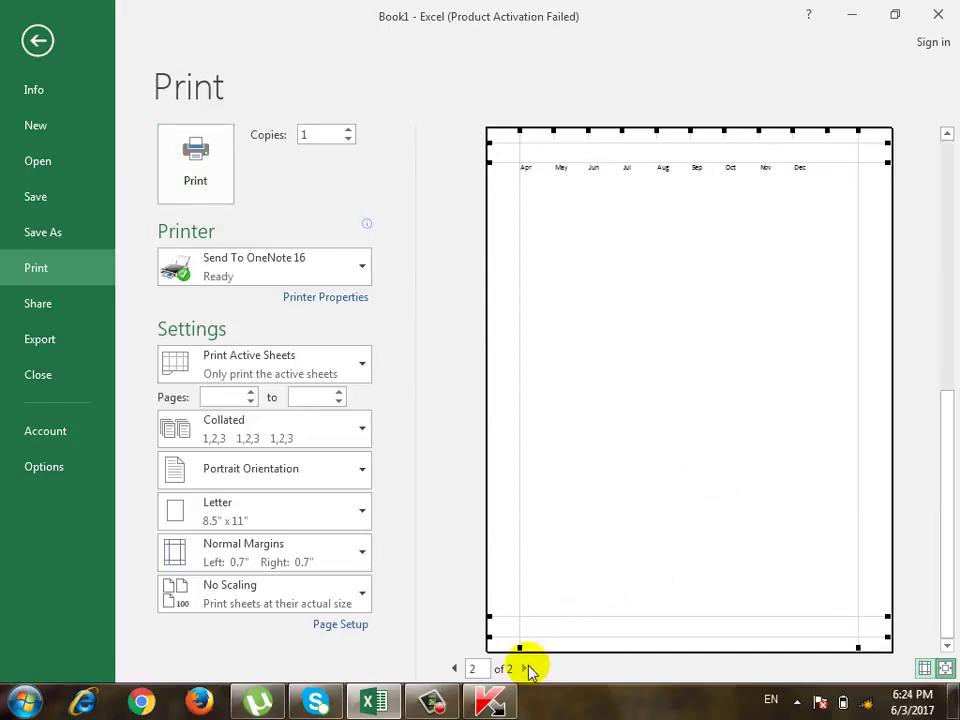
left_click(458, 668)
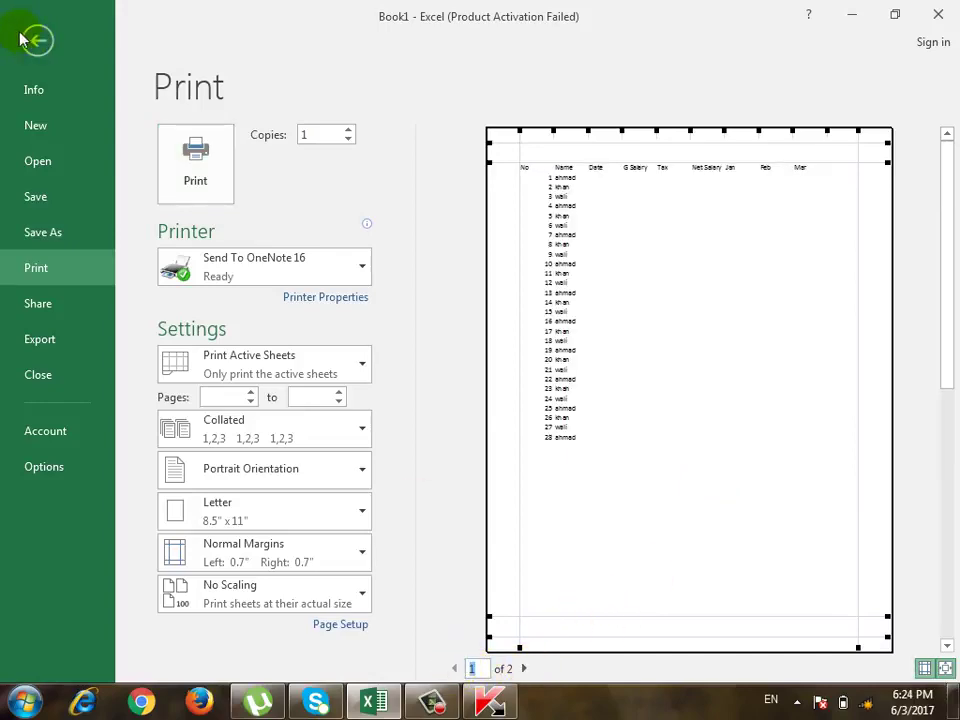
left_click(34, 40)
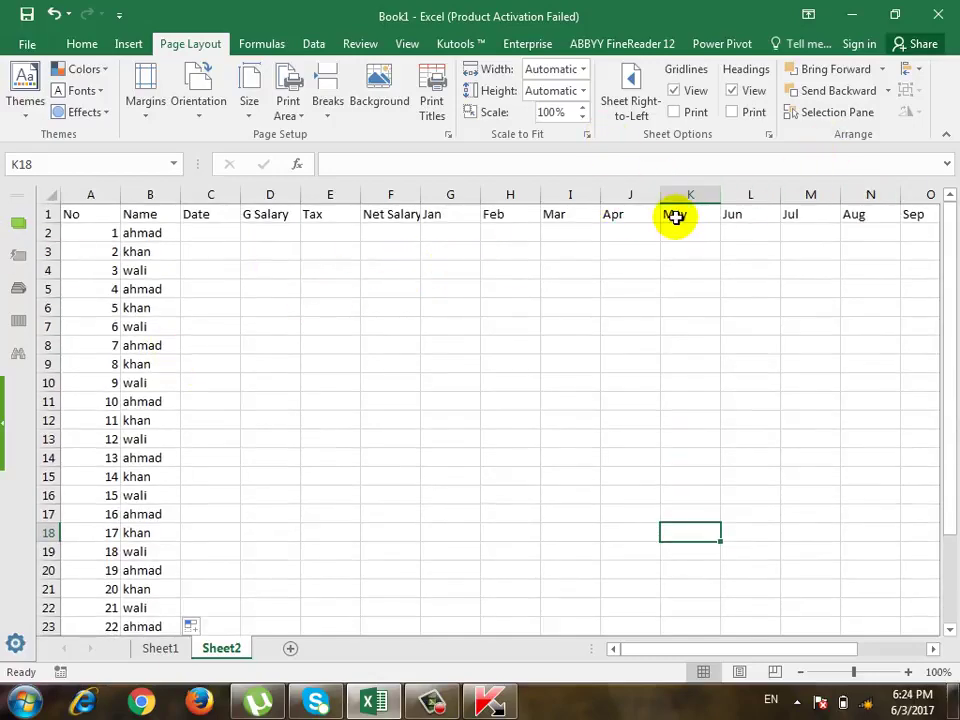
Clear the May–Dec month headers in K1:R1
mouse_move(675, 214)
left_mouse_down()
mouse_move(929, 208)
mouse_move(816, 212)
left_mouse_up()
key("Delete")
left_click(634, 295)
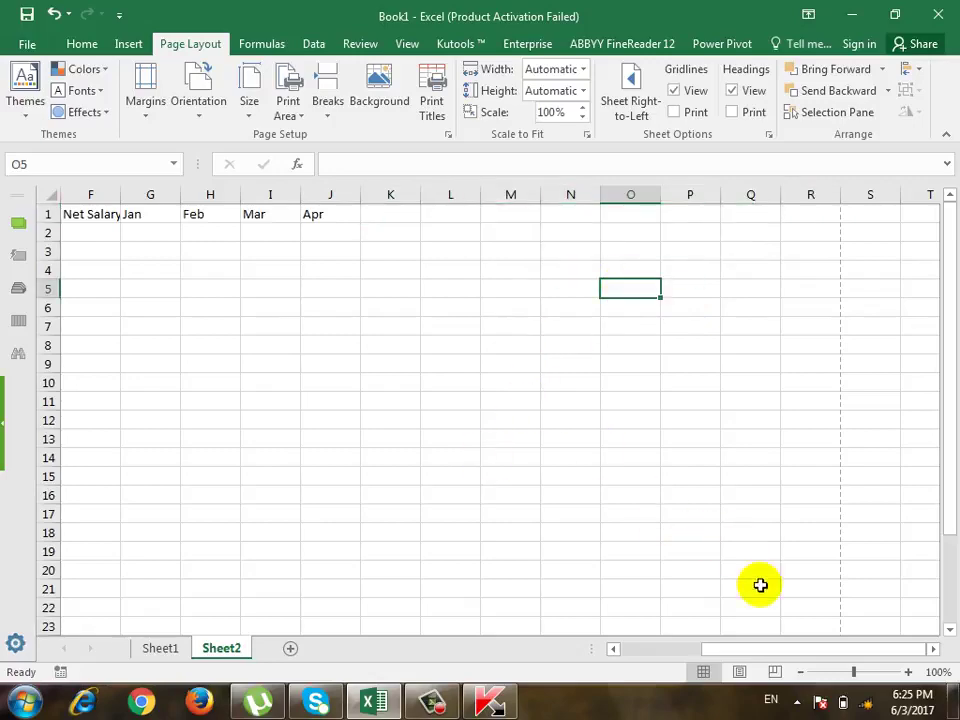
Check the Page Setup sheet options and preview the first two printed pages
left_click_drag(713, 655, 633, 655)
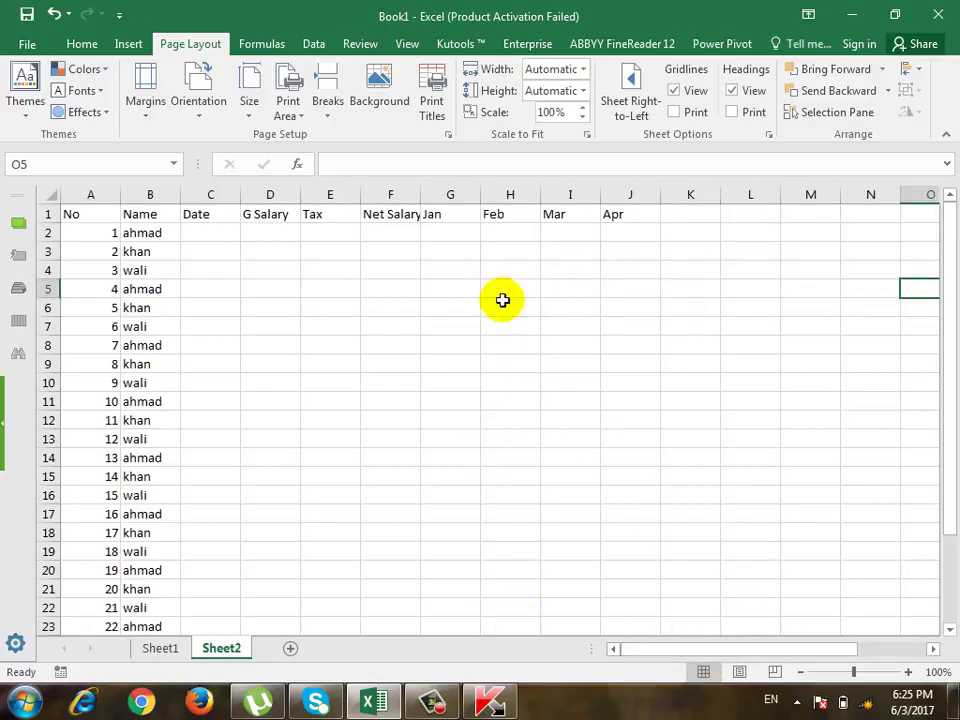
left_click(448, 134)
left_click(490, 231)
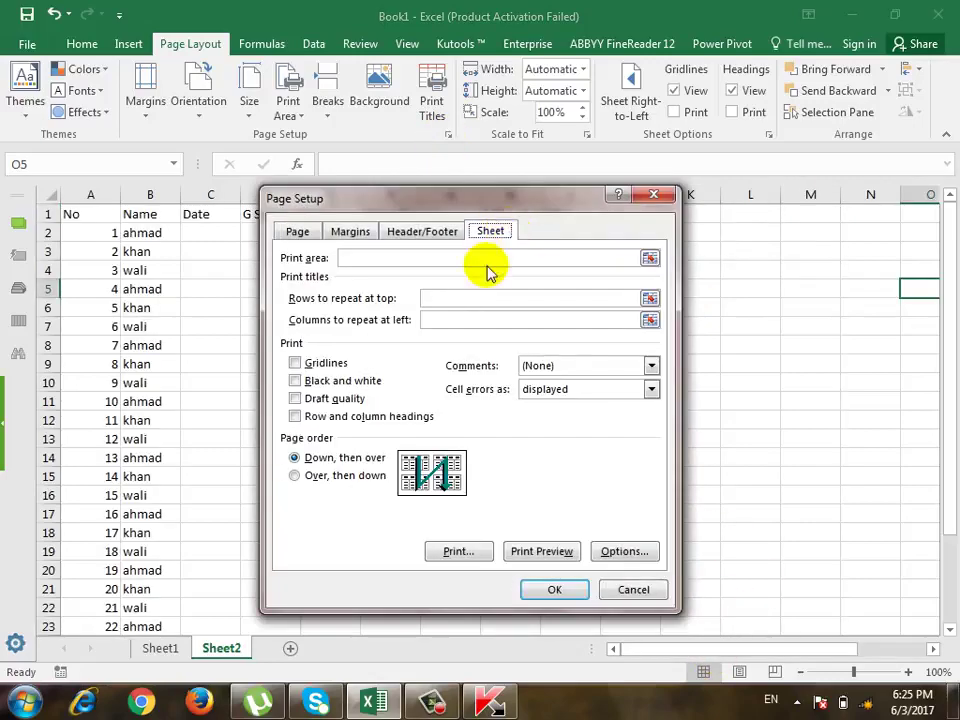
left_click(628, 590)
key("ctrl+p")
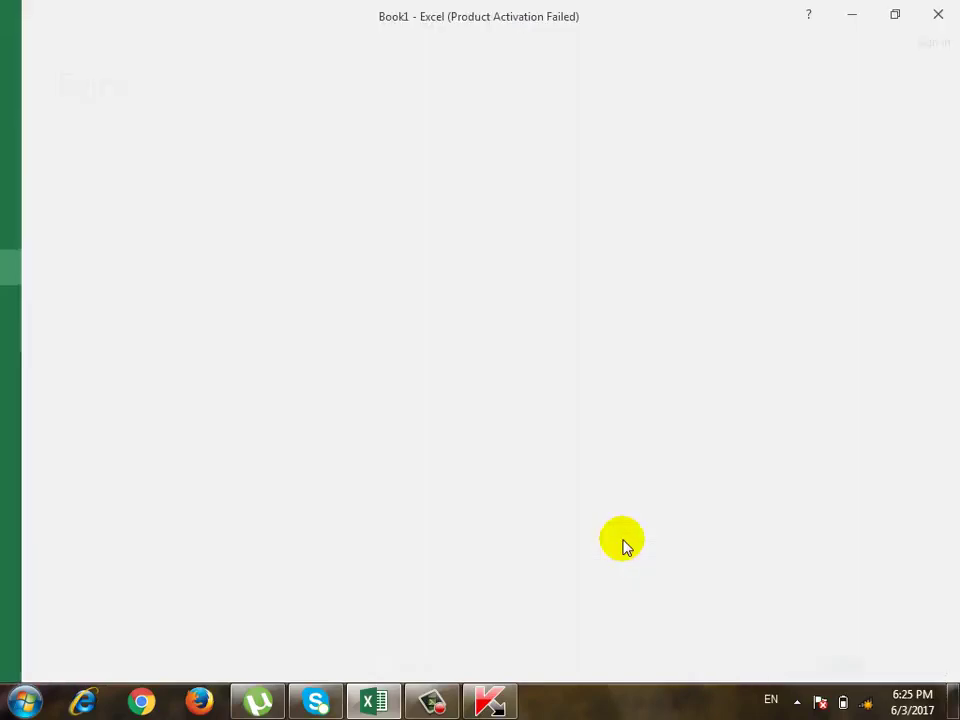
left_click(523, 668)
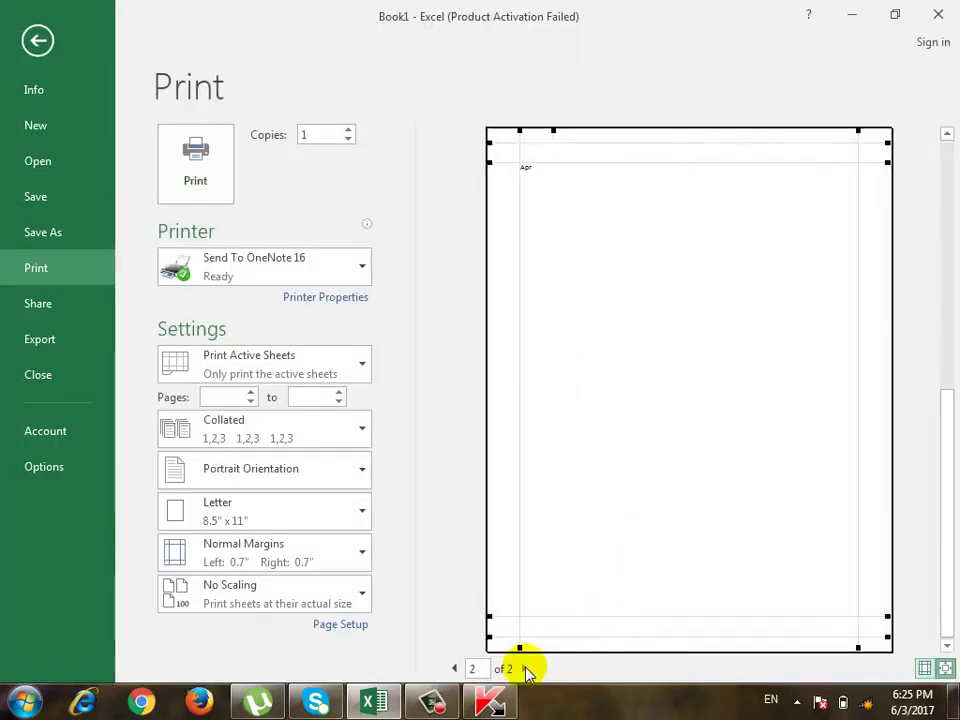
left_click(454, 669)
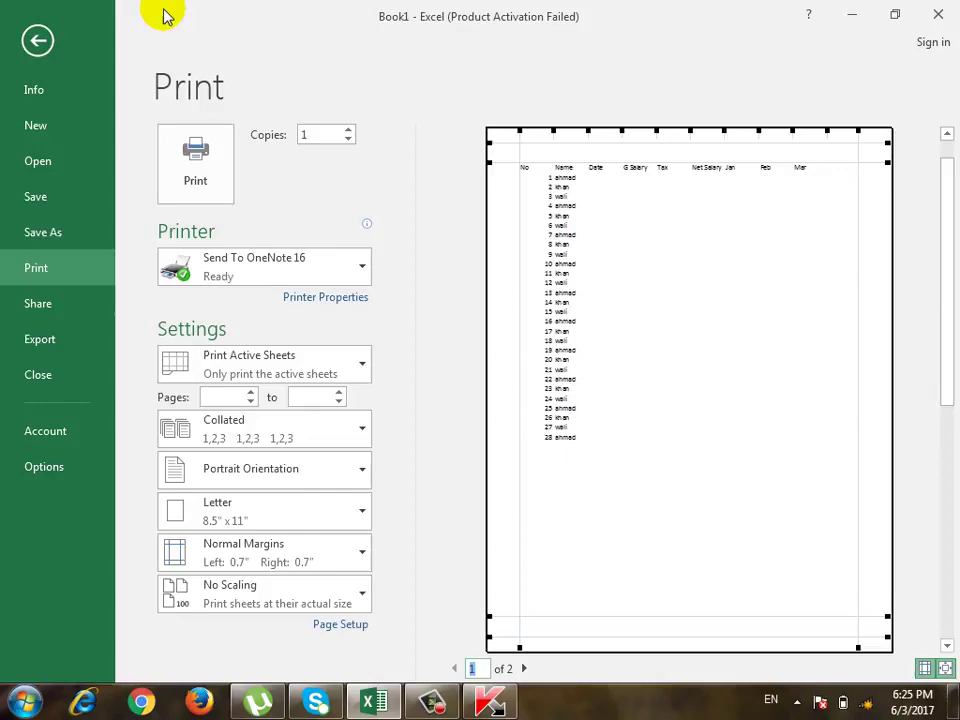
left_click(37, 41)
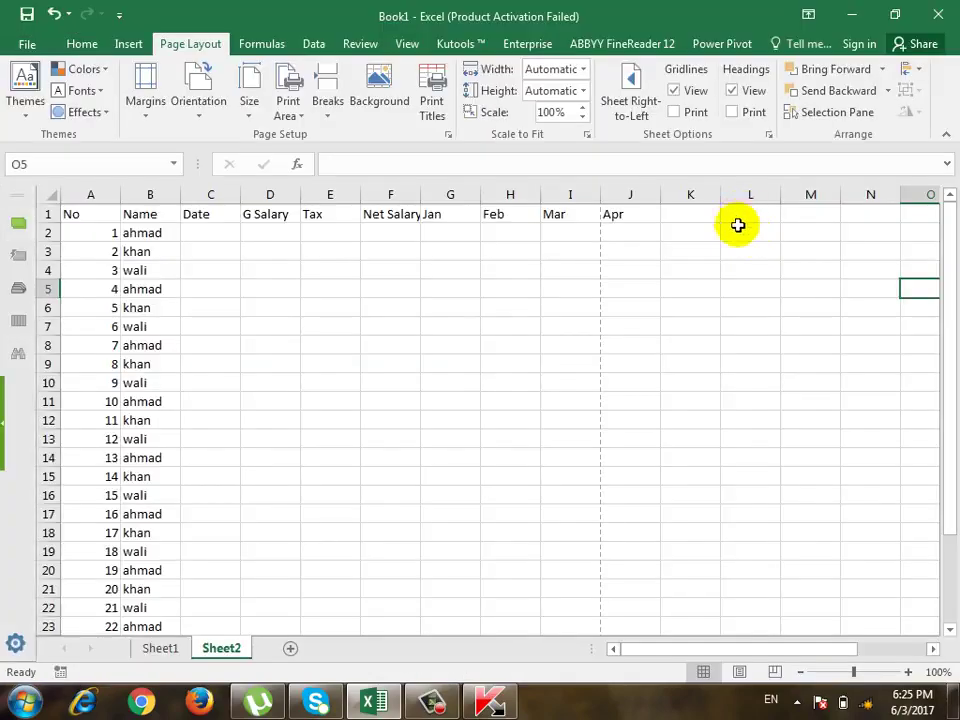
Delete the Apr header in J1, leaving headers through Mar
left_click(630, 213)
key("Delete")
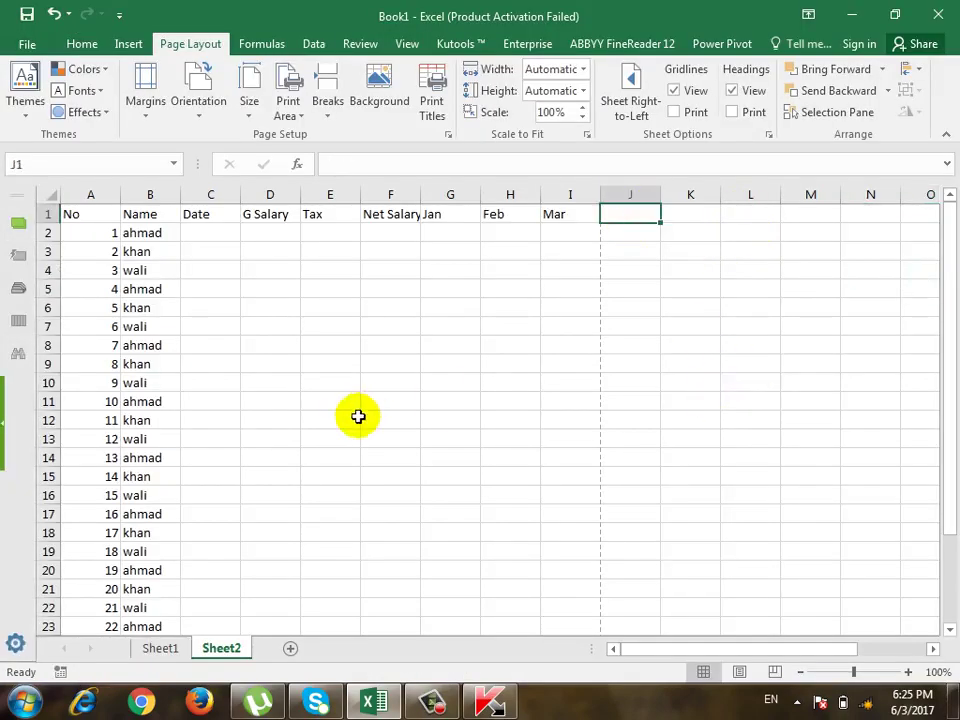
scroll(371, 414, "down", 2)
scroll(349, 437, "down", 3)
scroll(348, 437, "up", 5)
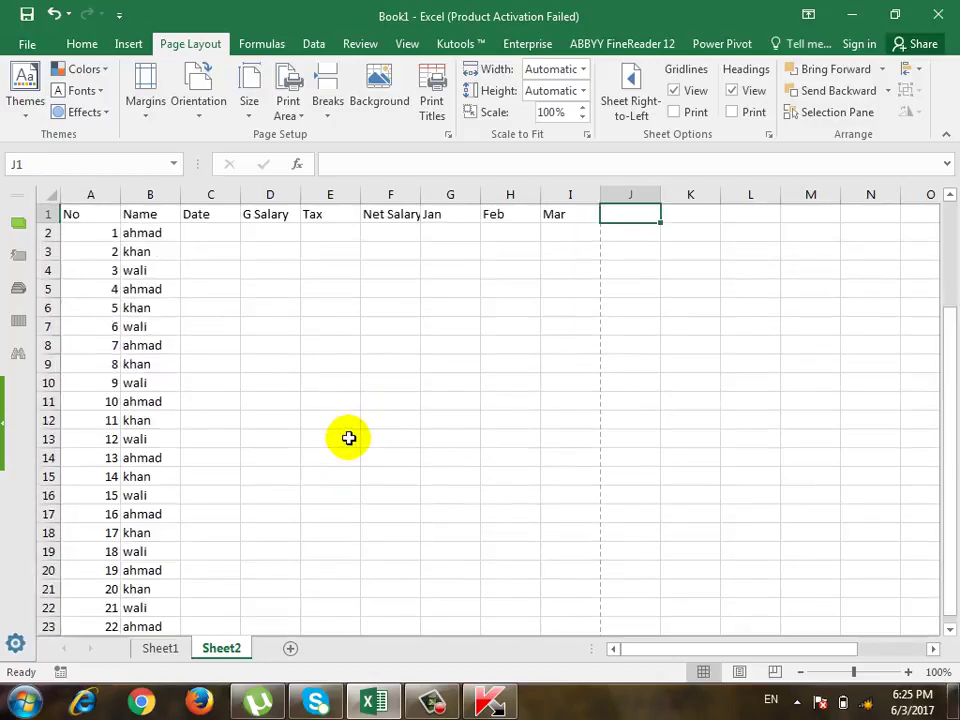
scroll(216, 399, "down", 7)
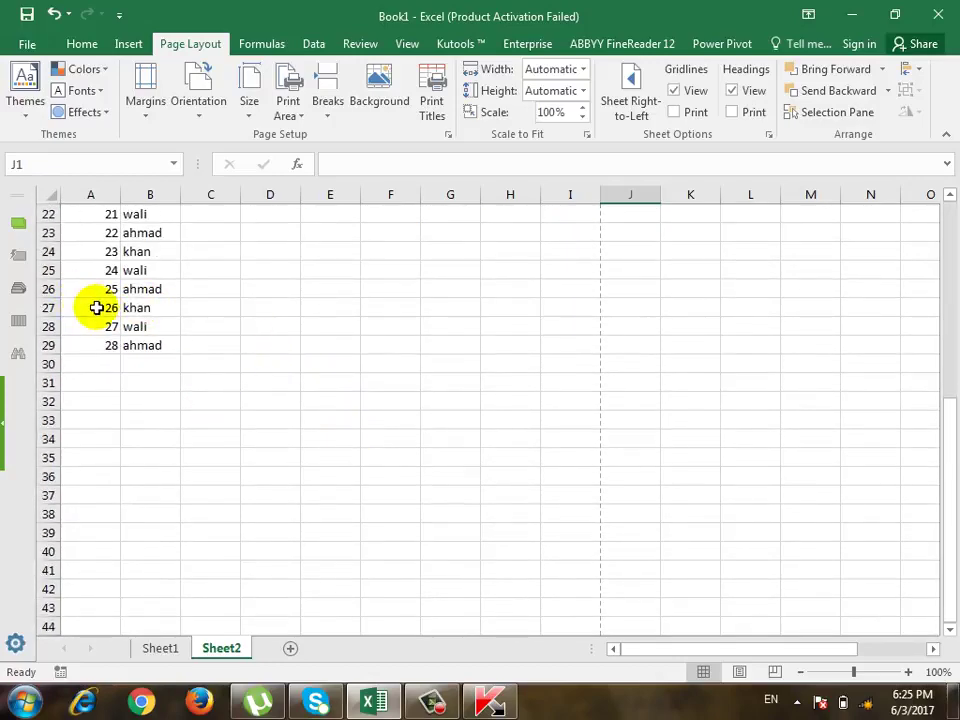
Fill the numbered name list from A27:B29 down to row 99 and preview the printout
left_click_drag(94, 307, 315, 437)
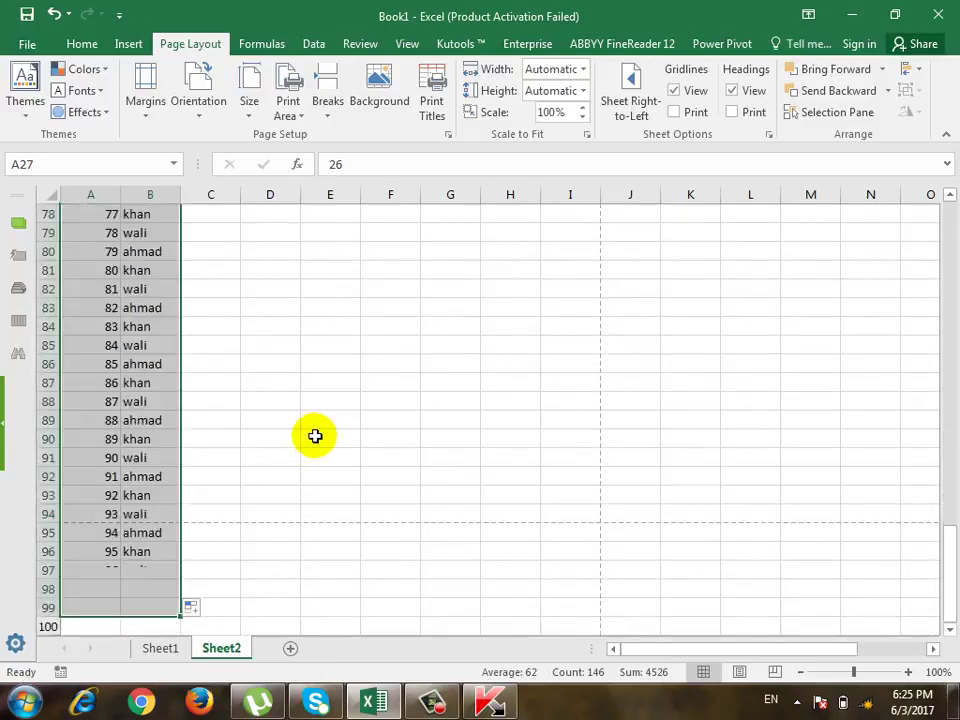
scroll(343, 448, "up", 8)
scroll(343, 448, "up", 18)
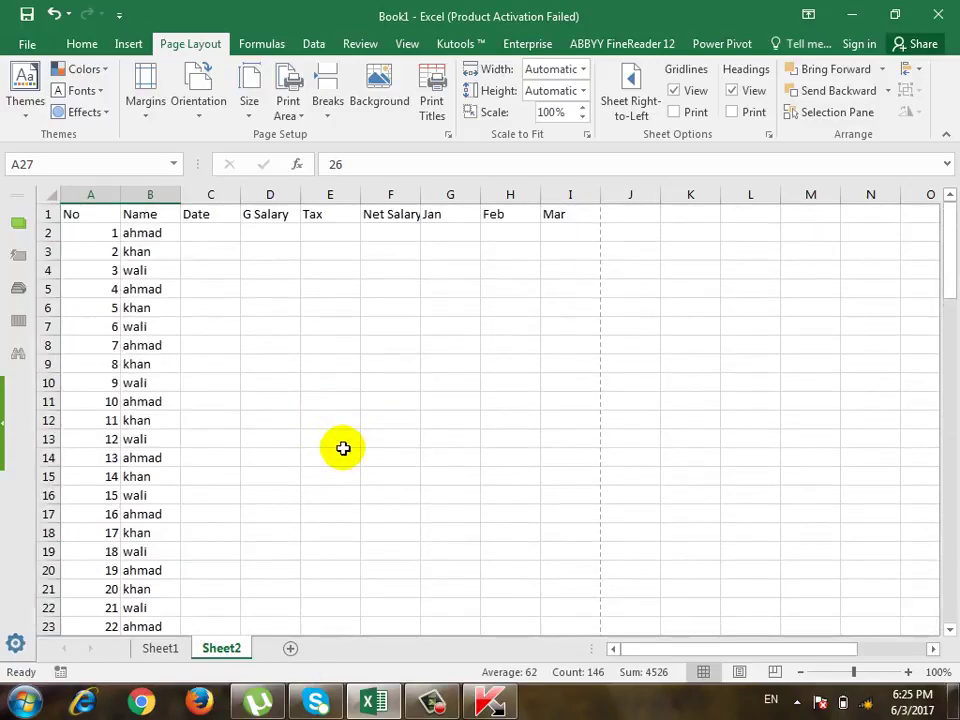
left_click(340, 443)
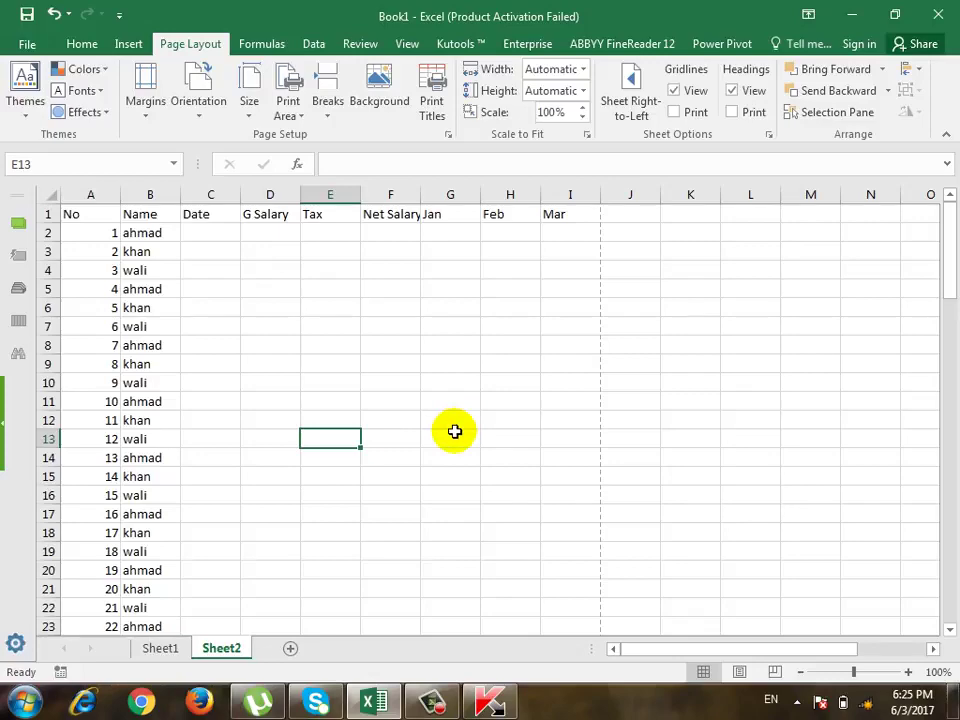
scroll(450, 434, "down", 5)
scroll(446, 437, "down", 5)
scroll(446, 437, "up", 10)
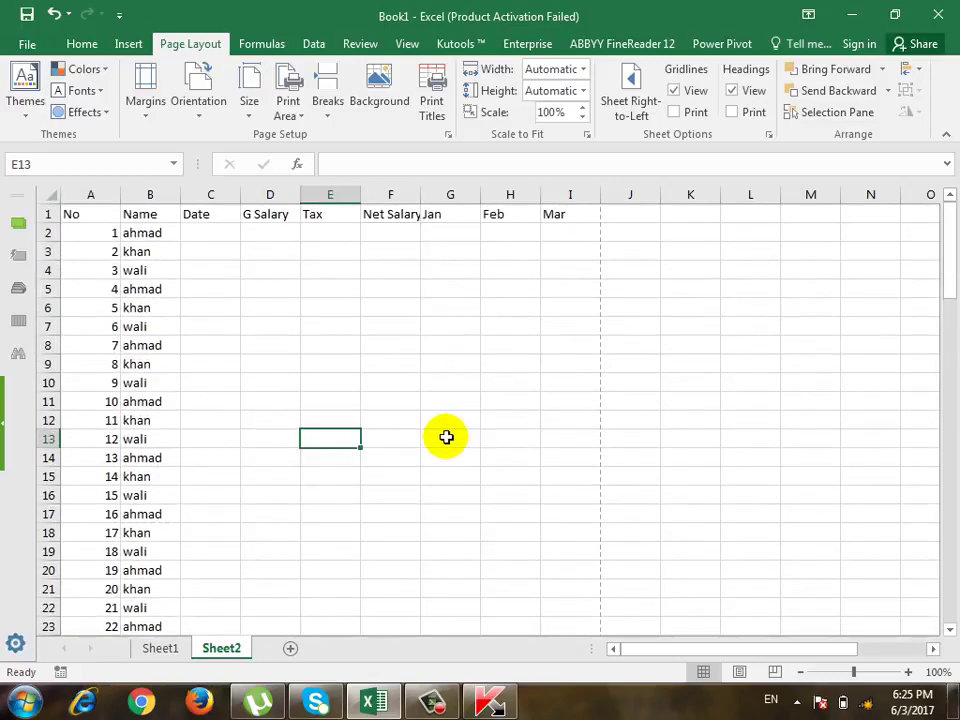
key("ctrl+p")
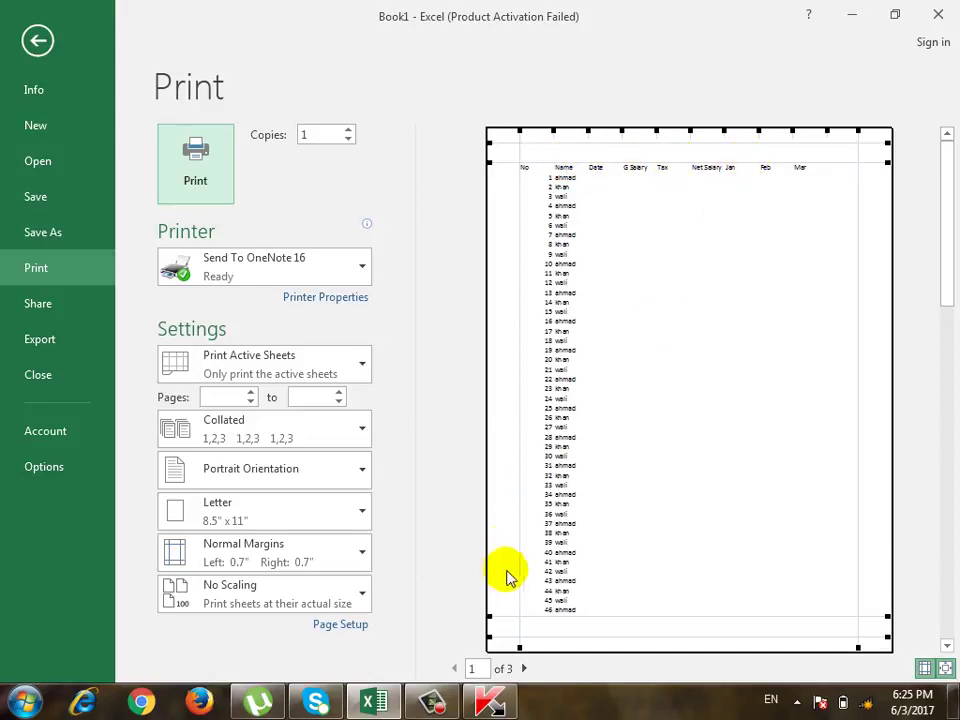
Look at the second and third pages of the print preview
left_click(524, 668)
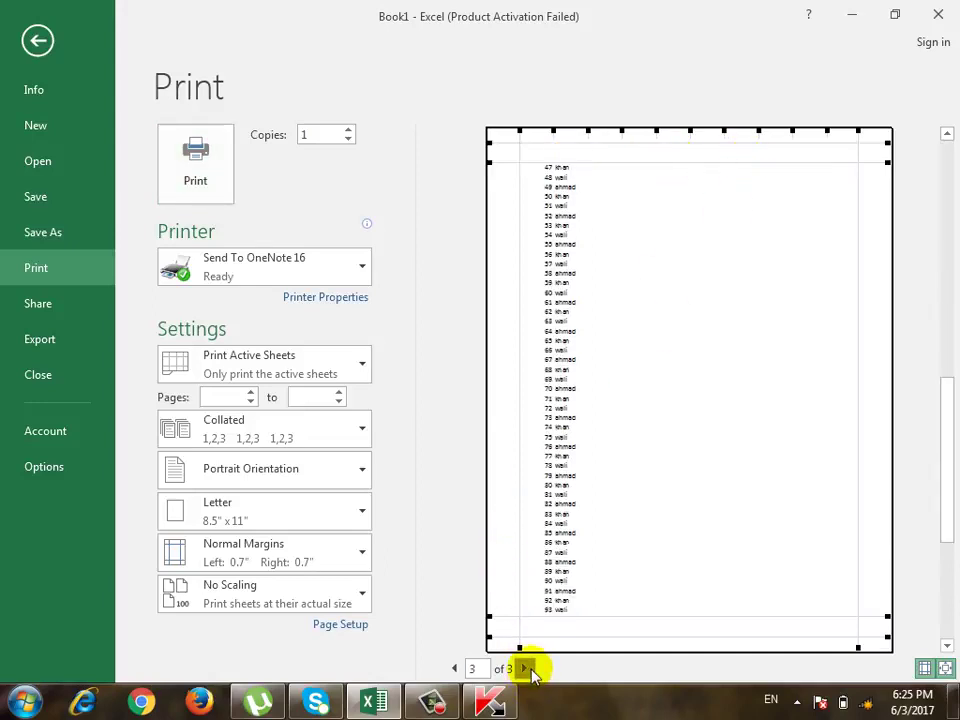
left_click(524, 668)
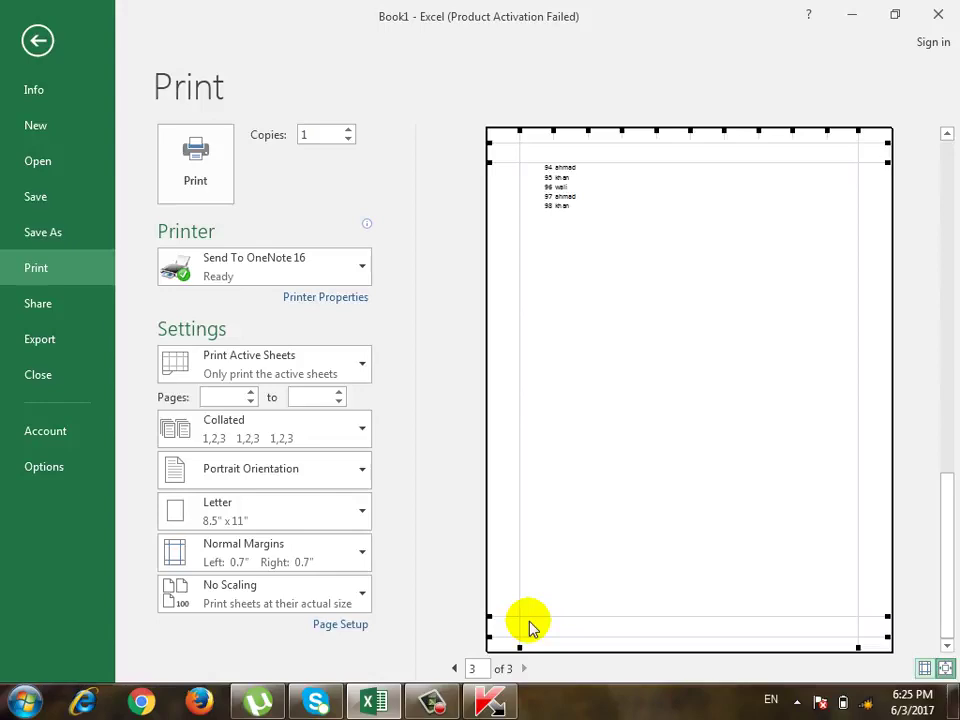
left_click(37, 43)
Set Rows to repeat at top to $1:$1 in Page Setup's Sheet options
left_click(447, 134)
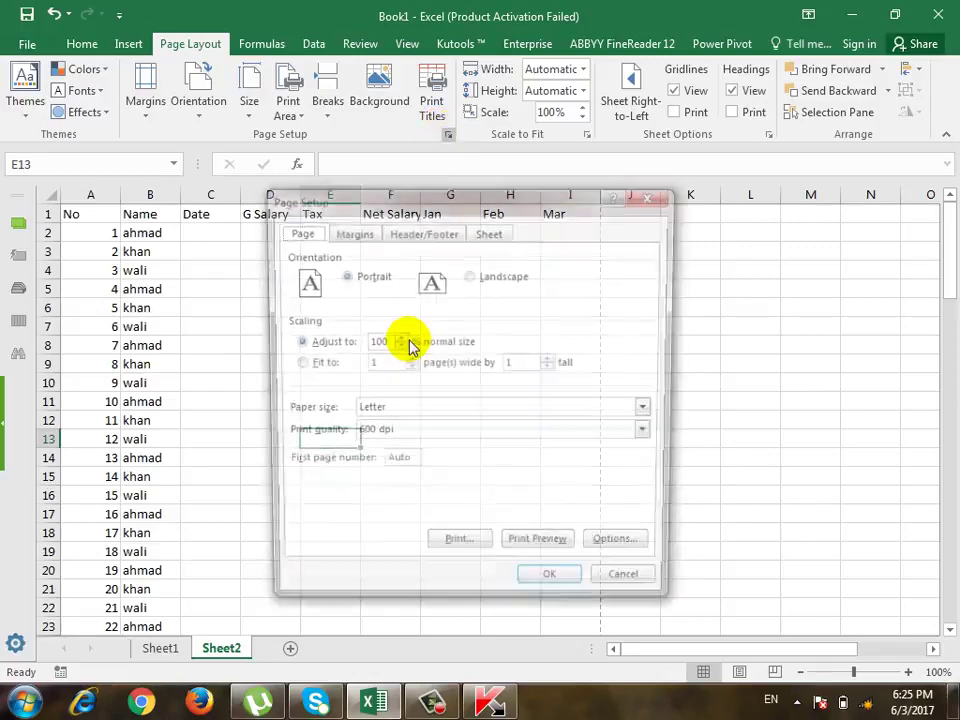
left_click(489, 231)
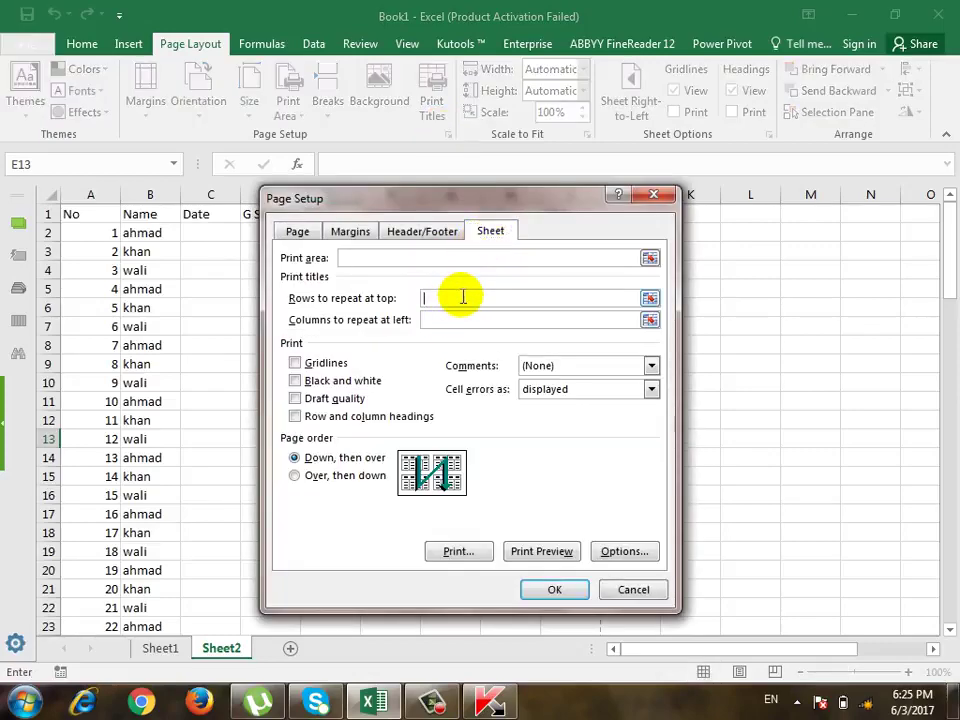
left_click(649, 298)
left_click(146, 214)
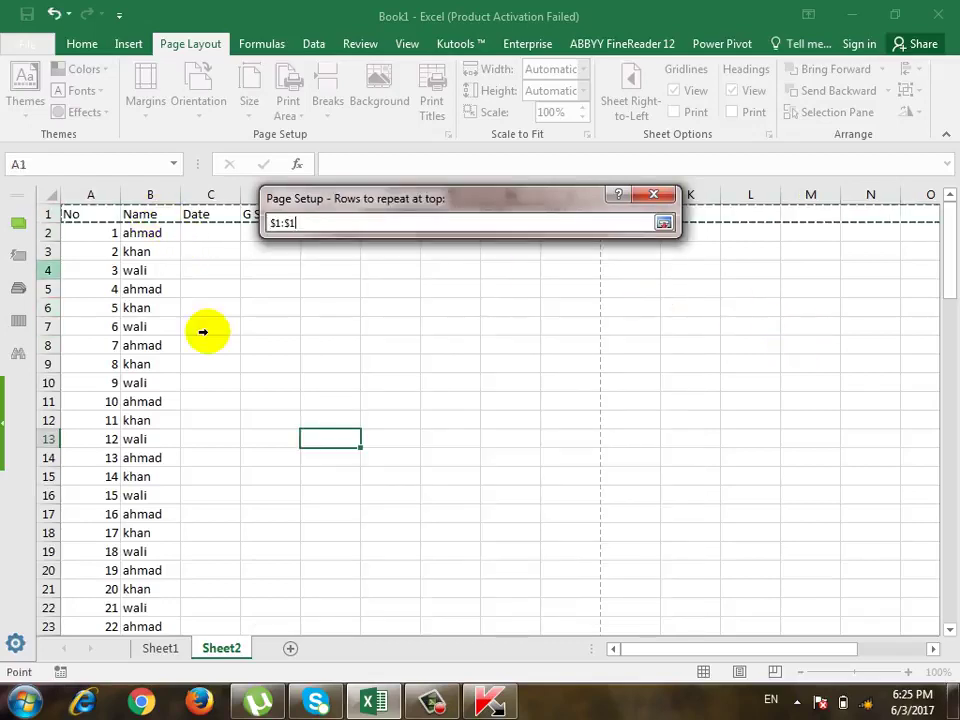
left_click(664, 222)
left_click(572, 589)
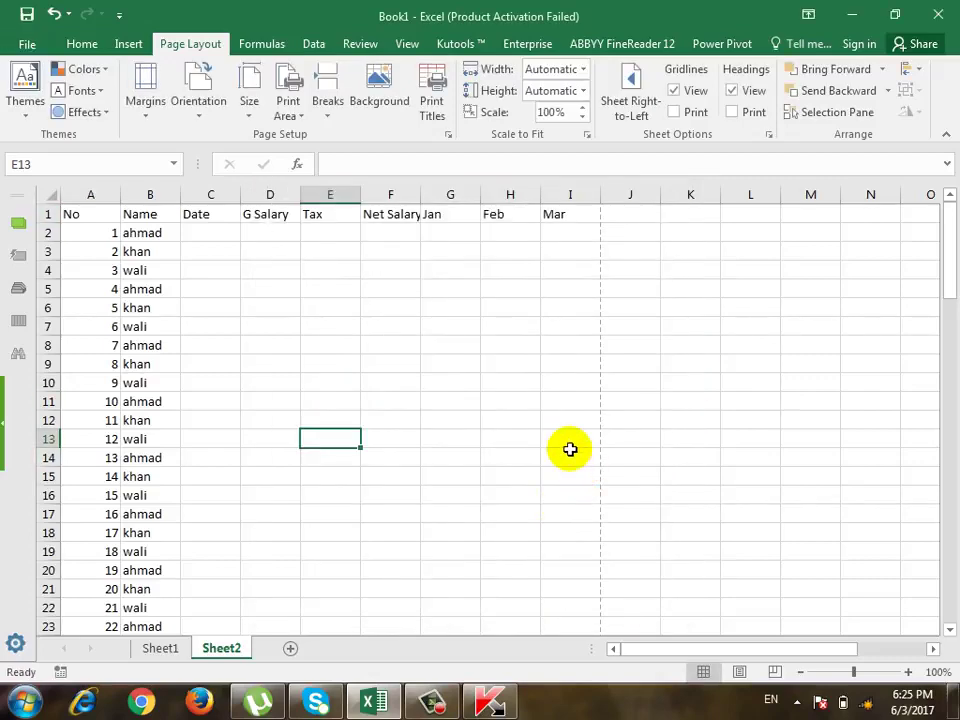
Confirm in the preview that row 1 heads pages 2 and 3
key("ctrl+p")
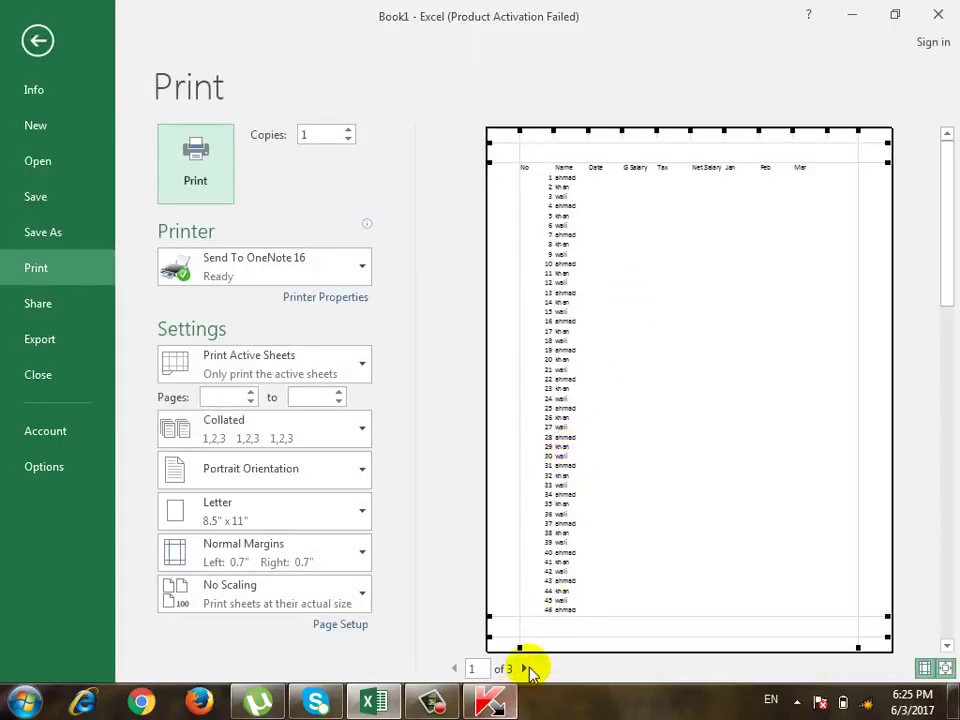
left_click(527, 668)
left_click(527, 668)
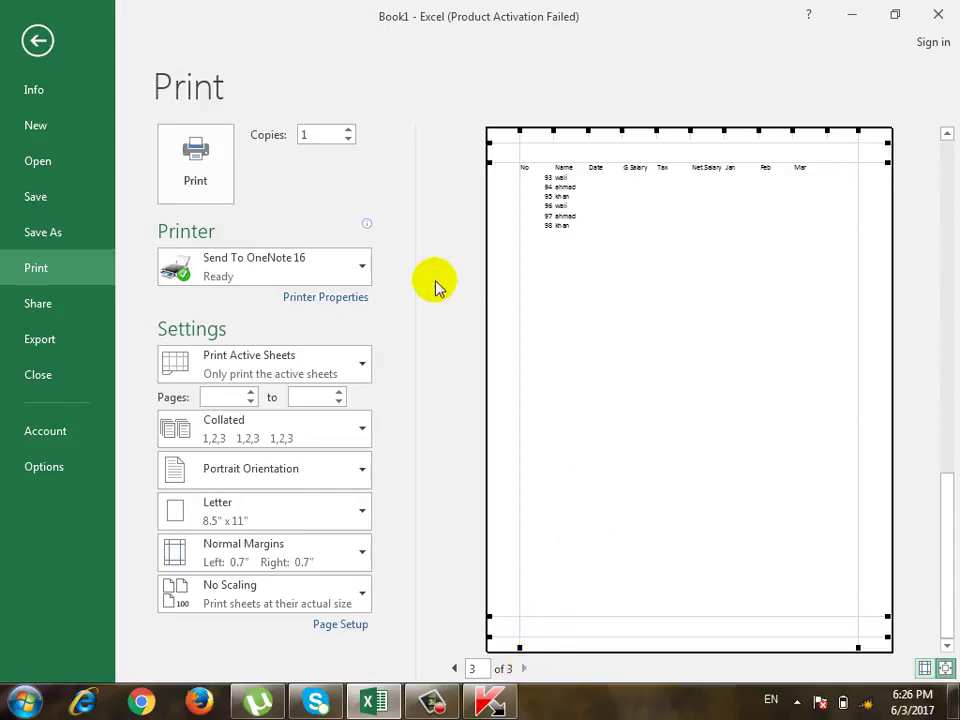
left_click(40, 40)
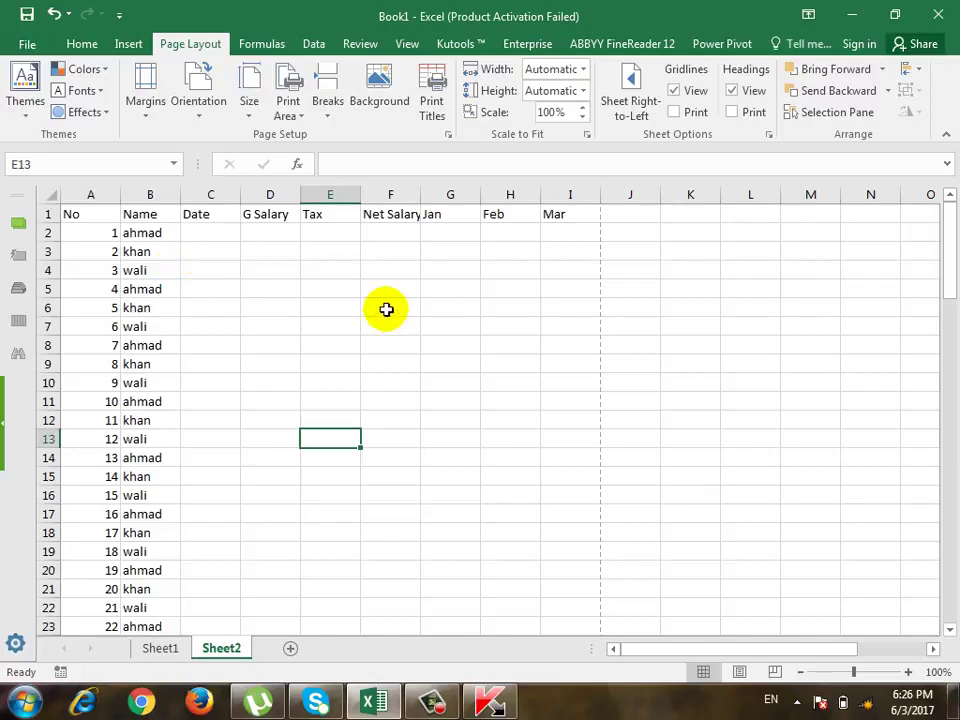
Recheck the Sheet options and view the preview at full size
left_click(448, 134)
left_click(489, 232)
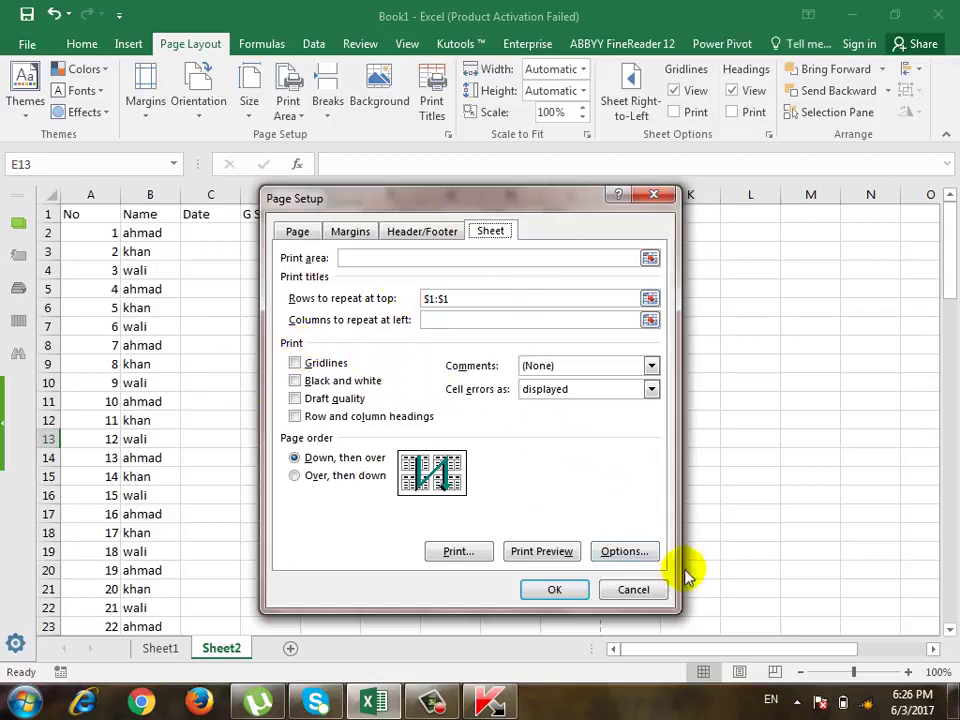
left_click(631, 588)
key("ctrl+p")
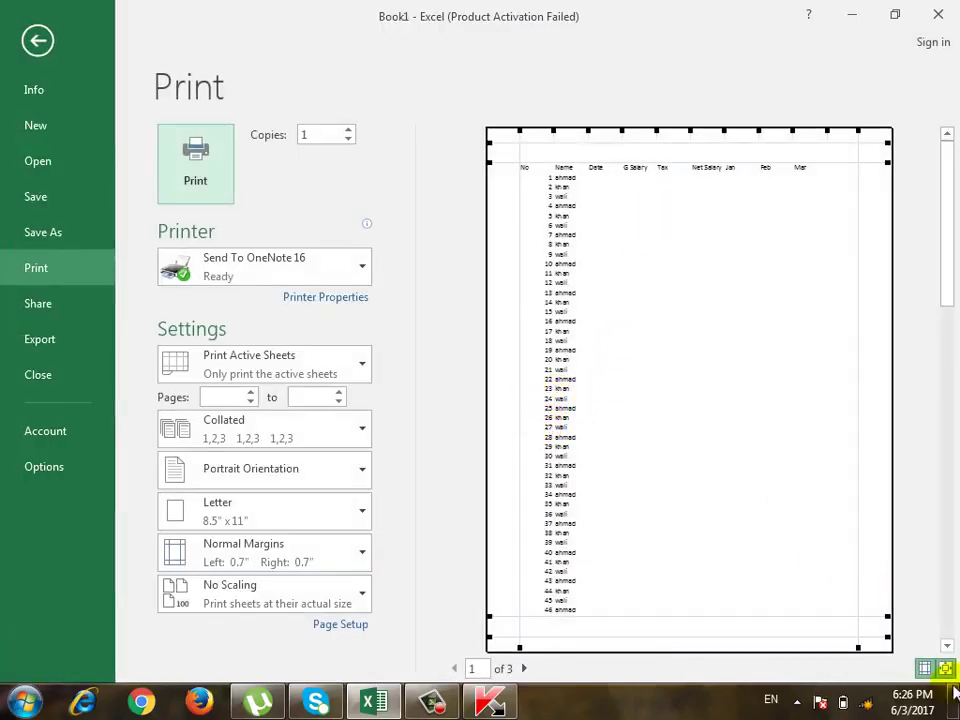
left_click(945, 668)
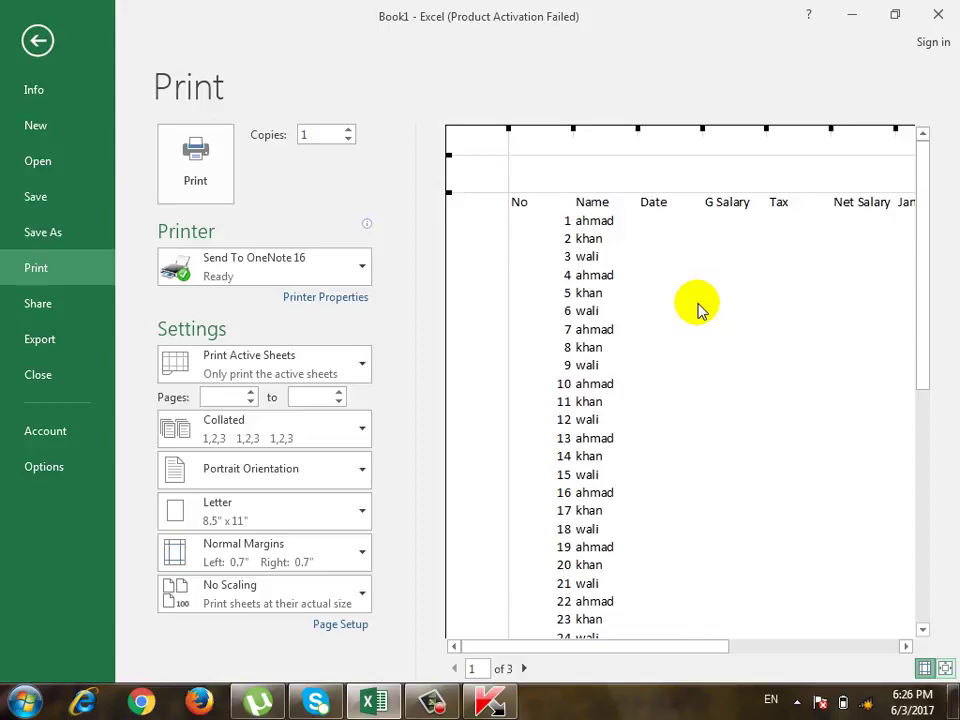
left_click(40, 38)
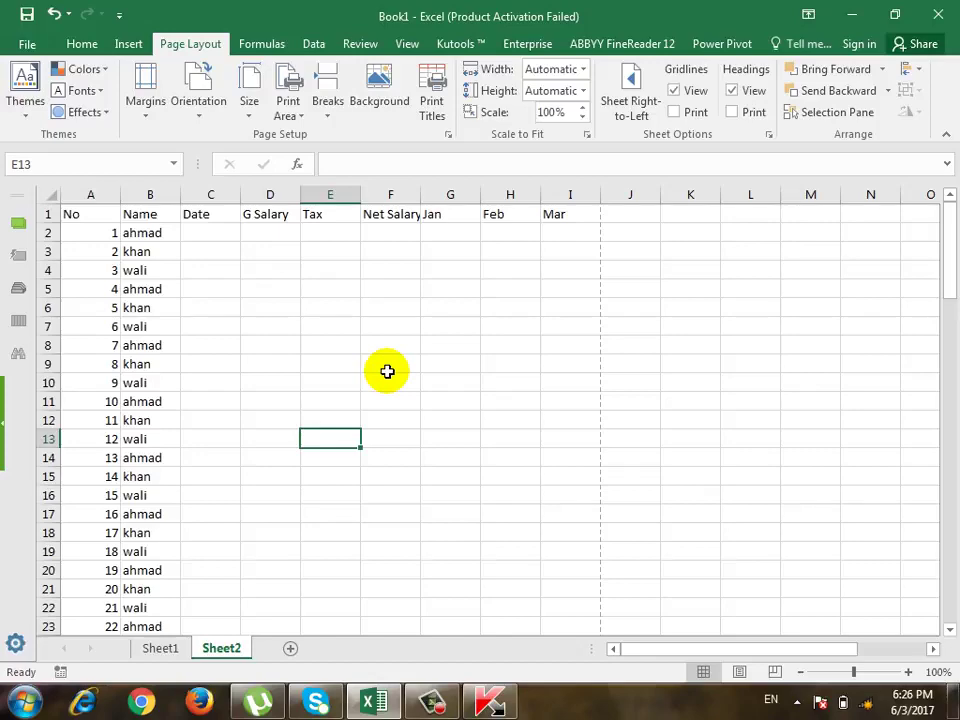
Turn on Gridlines in Page Setup's Sheet options from the print preview
key("ctrl+p")
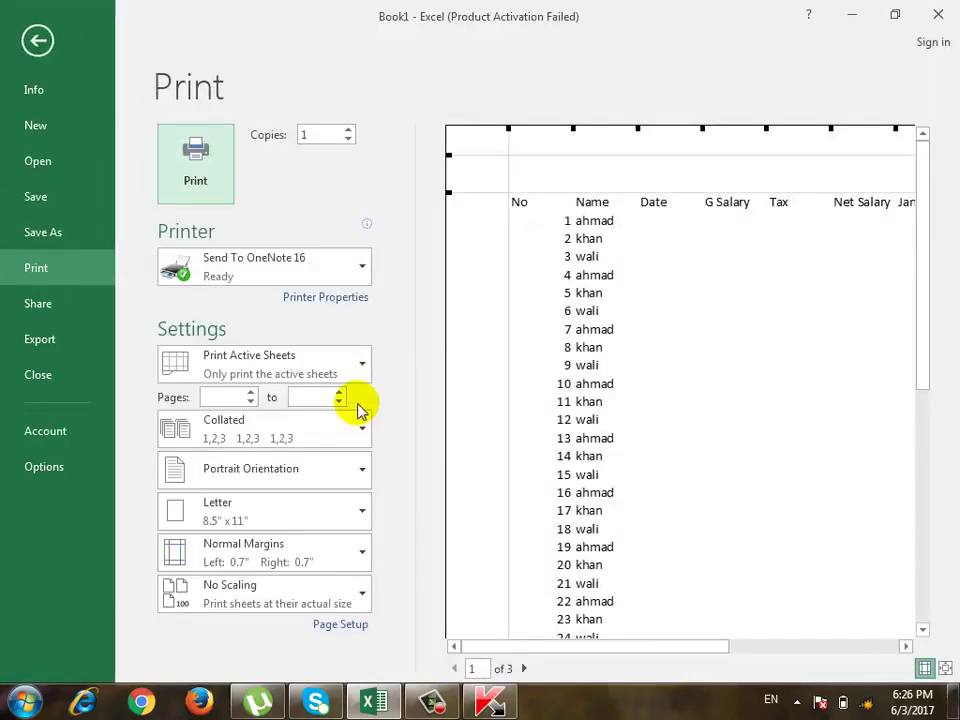
left_click(333, 626)
left_click(492, 231)
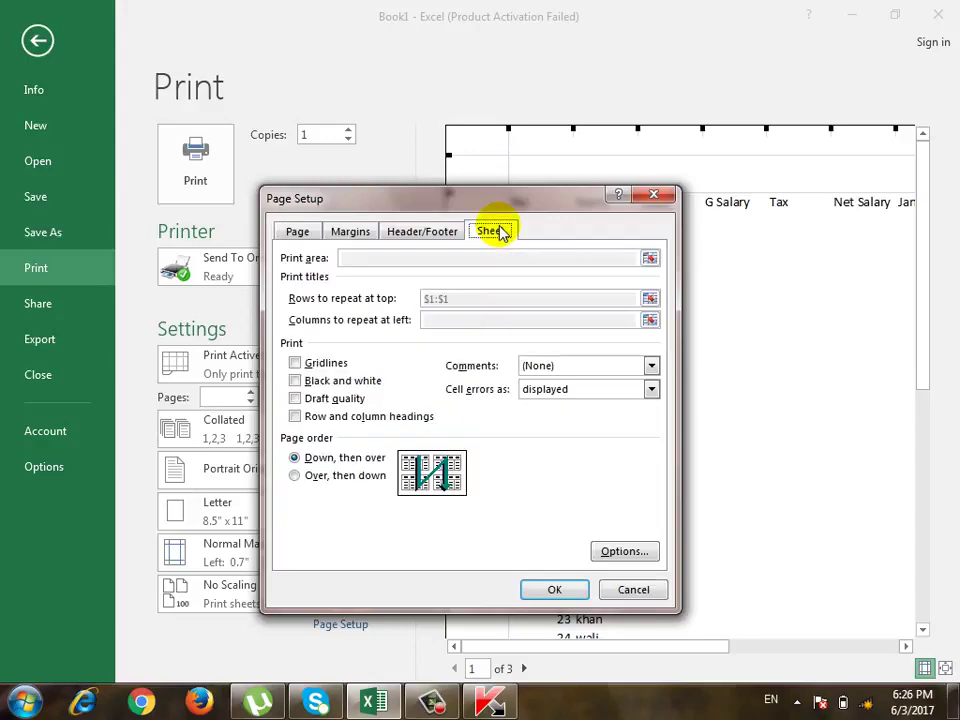
left_click(330, 362)
left_click_drag(447, 212, 262, 206)
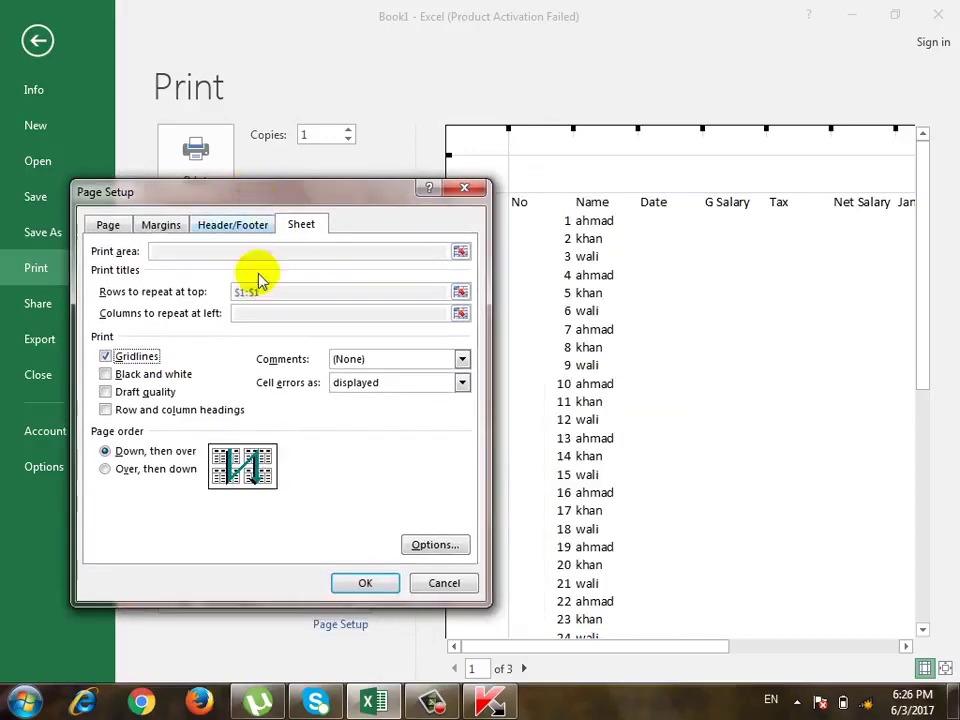
left_click(362, 579)
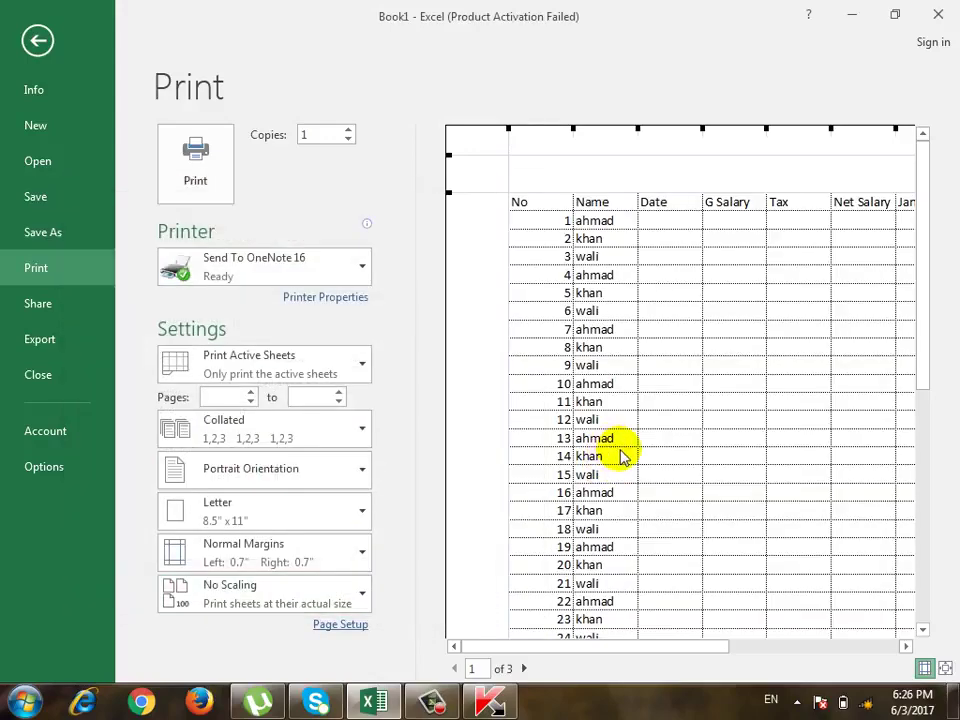
Recheck the Sheet options, leave them unchanged, and go back to Sheet2
left_click(341, 622)
left_click(300, 225)
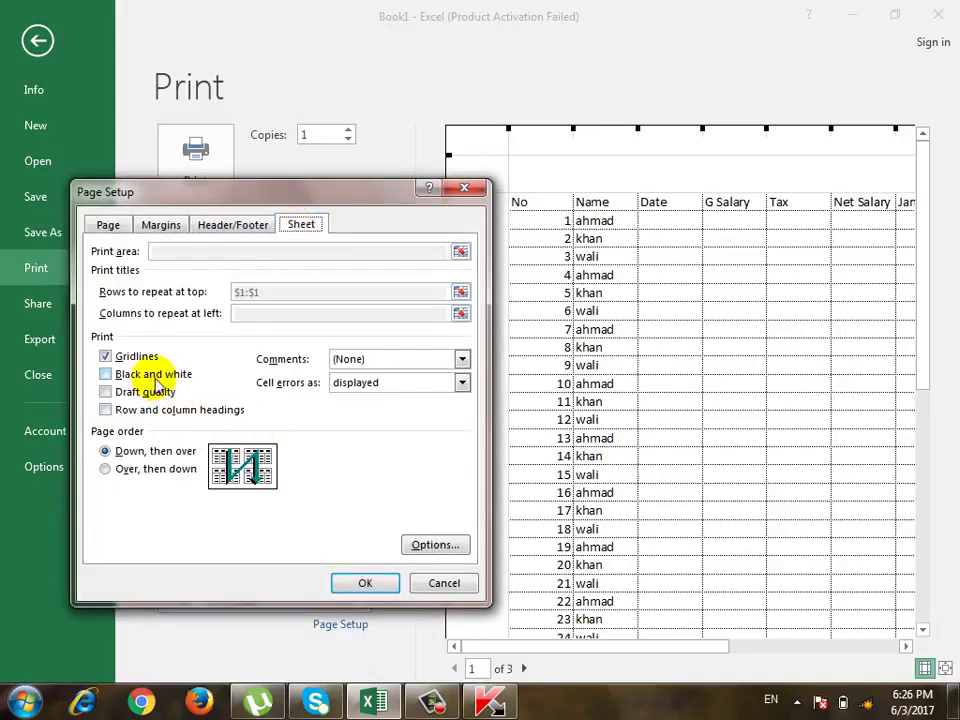
key("Escape")
key("Escape")
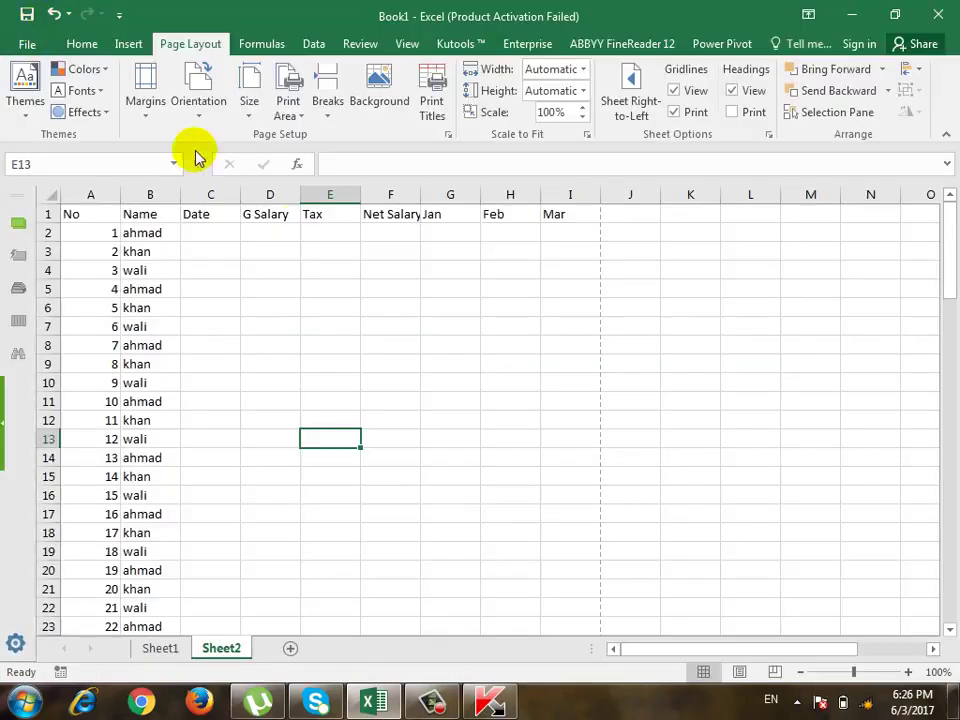
left_click(290, 293)
Make header row A1:I1 bold with yellow fill and red font
mouse_move(84, 211)
left_mouse_down()
mouse_move(561, 231)
mouse_move(40, 214)
left_mouse_up()
left_click(450, 232)
left_click(82, 44)
left_click(94, 104)
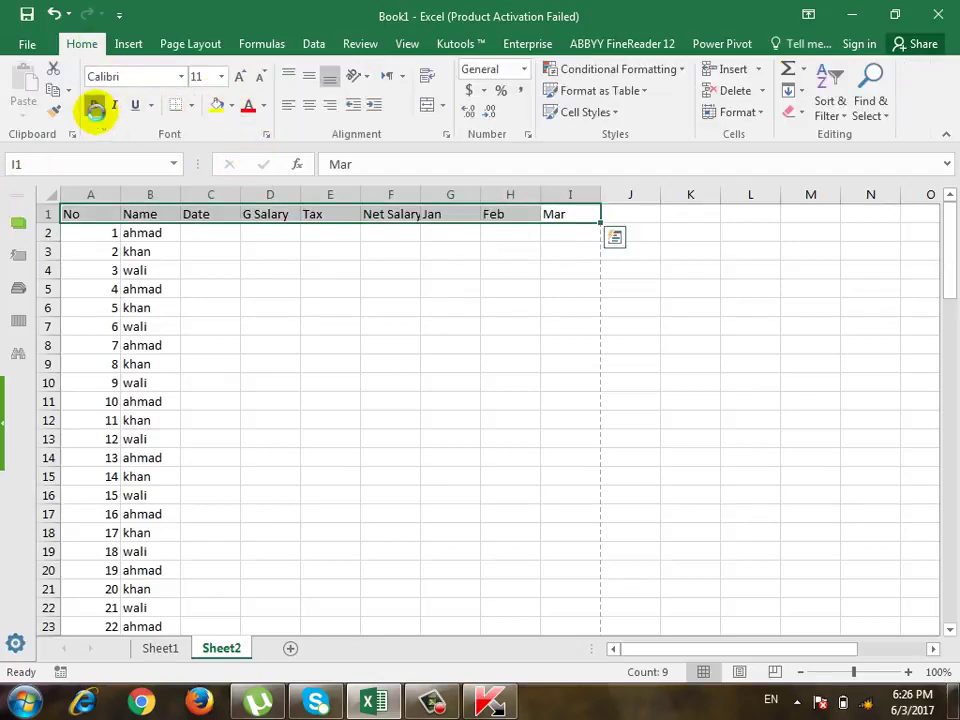
left_click(216, 105)
left_click(248, 105)
left_click(295, 270)
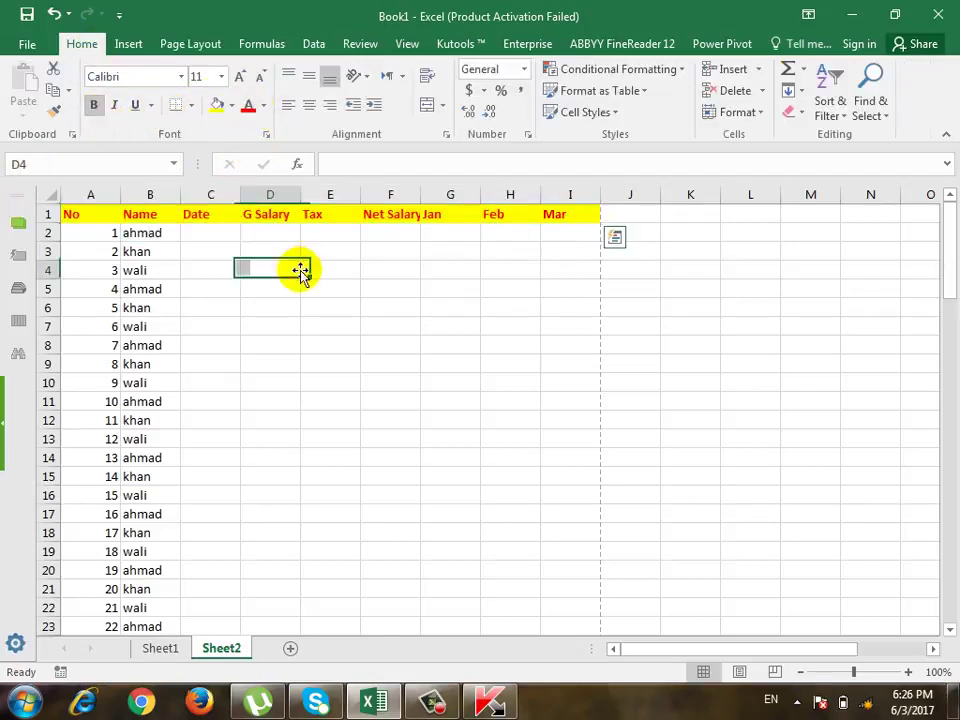
Add a top border to the block D7:G13
left_click(315, 360)
left_click_drag(270, 326, 448, 438)
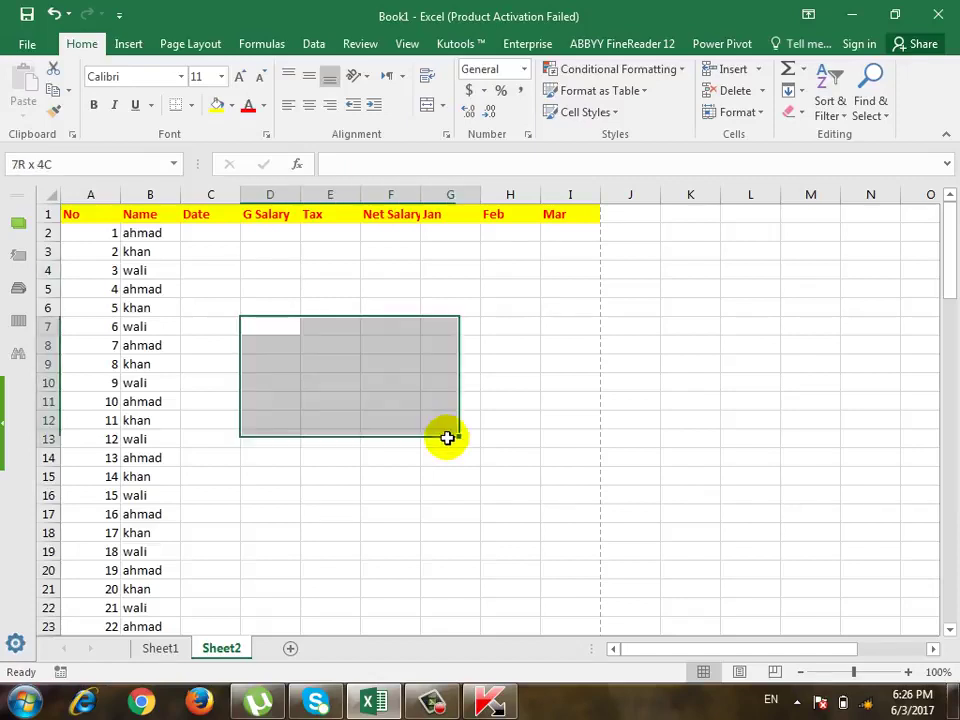
left_click(193, 106)
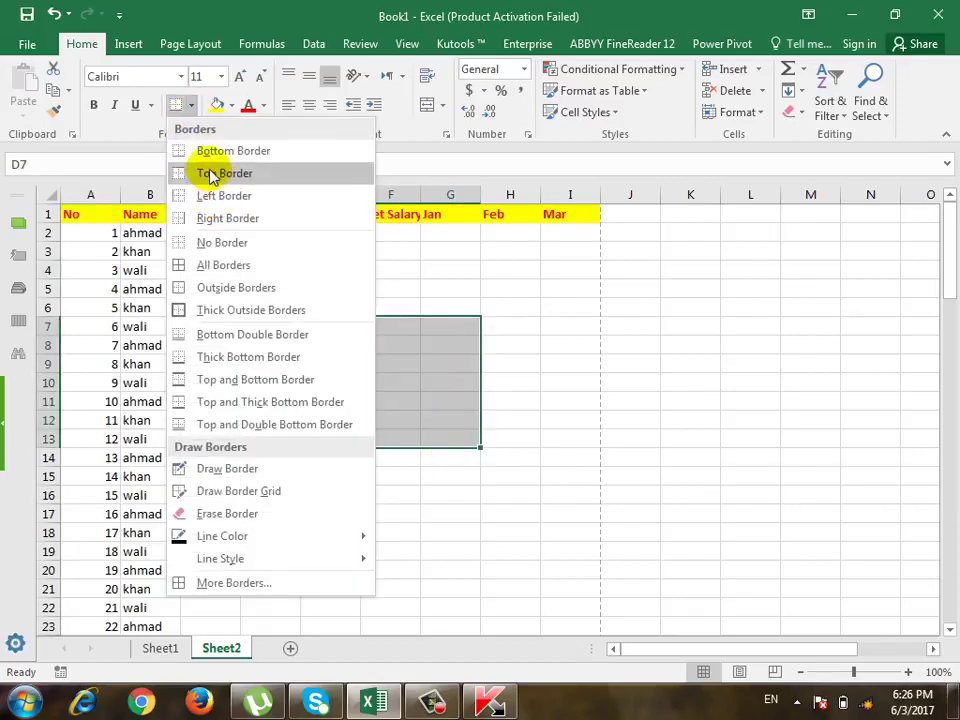
left_click(214, 174)
Shade A2:B11 grey with All Borders and preview the printout
left_click_drag(104, 229, 159, 392)
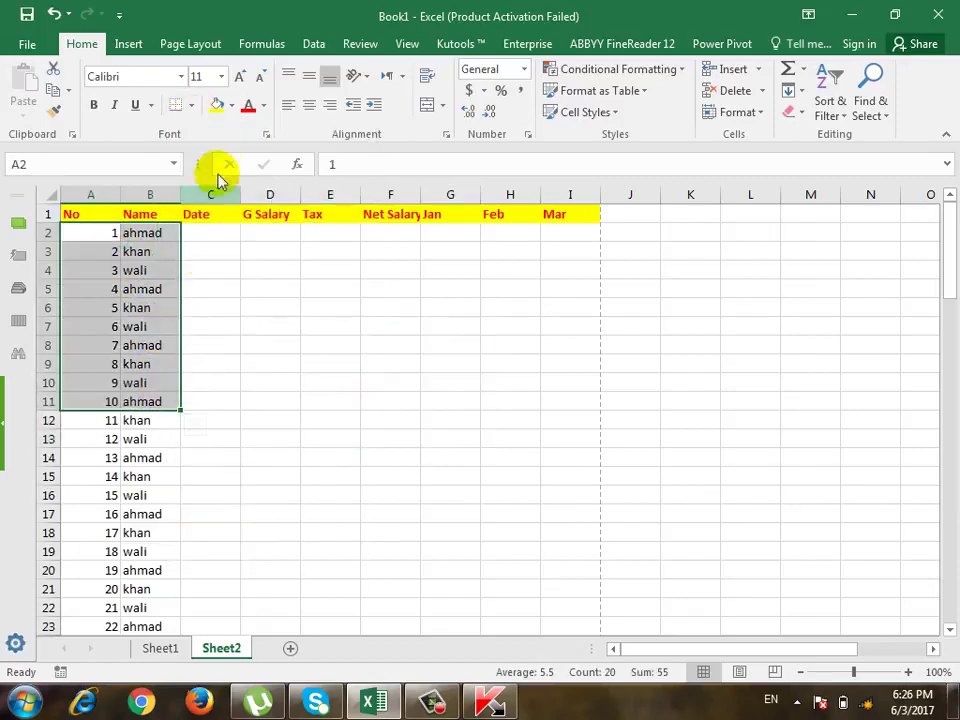
left_click(231, 105)
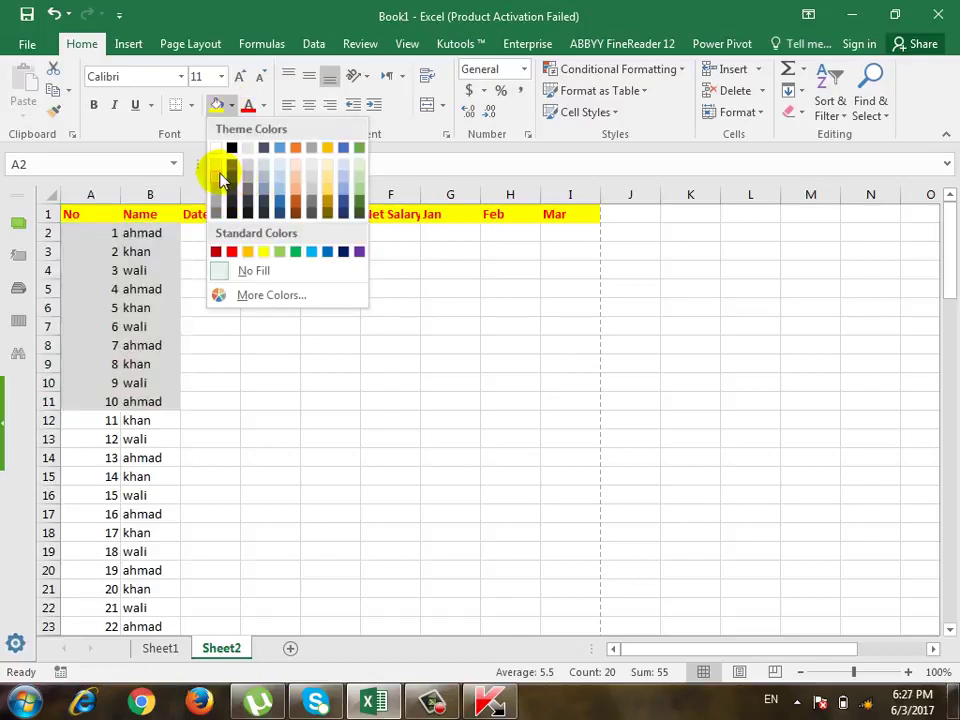
left_click(220, 179)
left_click(196, 108)
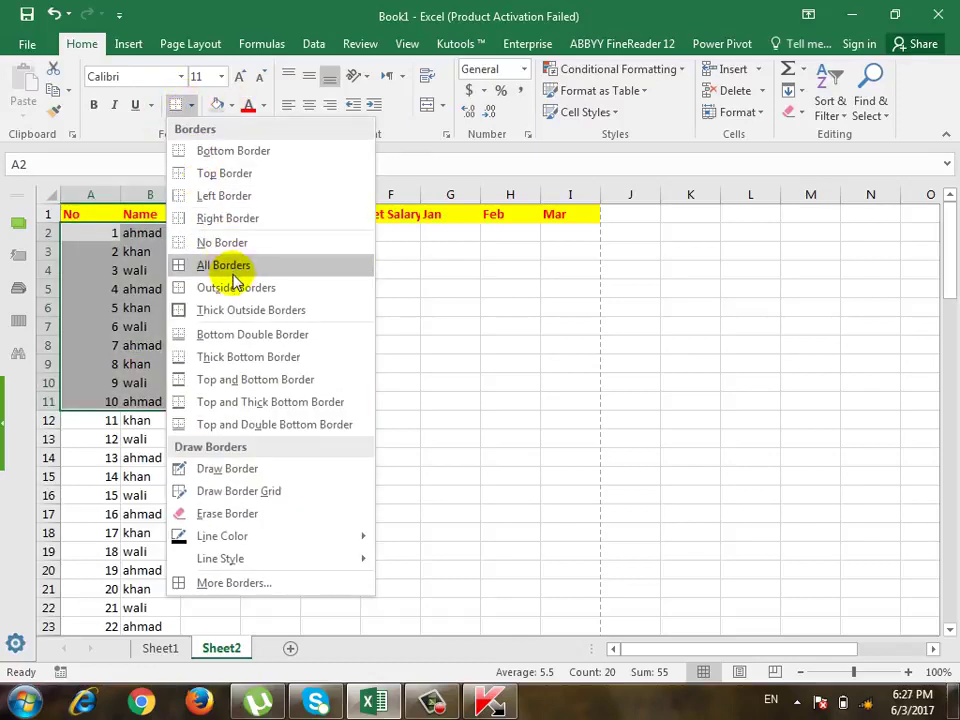
left_click(231, 268)
left_click(270, 401)
key("ctrl+p")
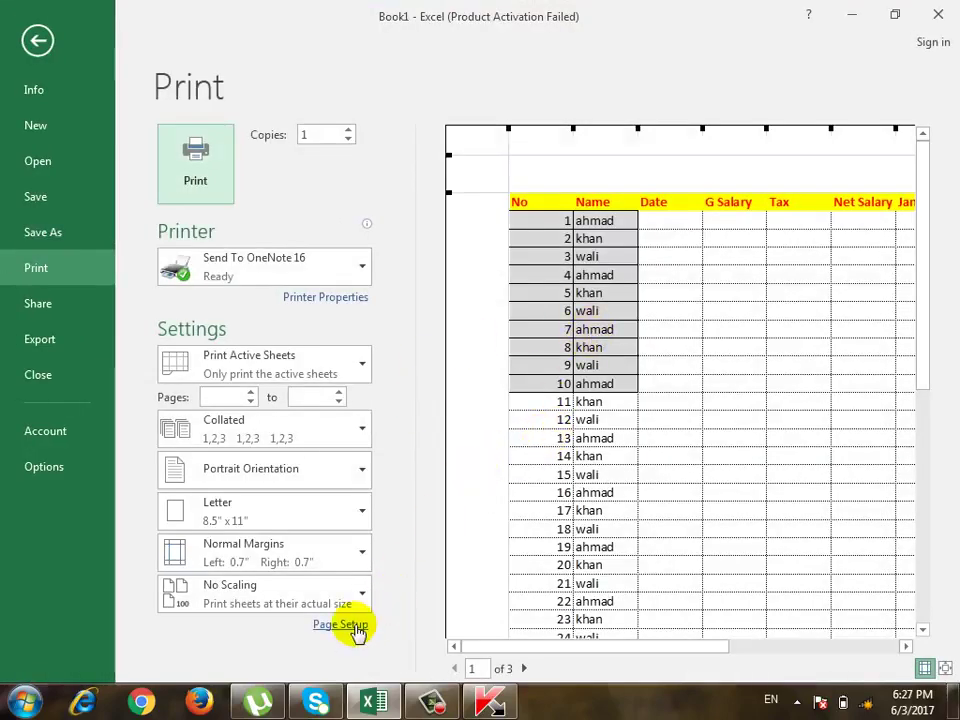
Enable Black and white printing in Page Setup's Sheet options
left_click(352, 625)
left_click(301, 225)
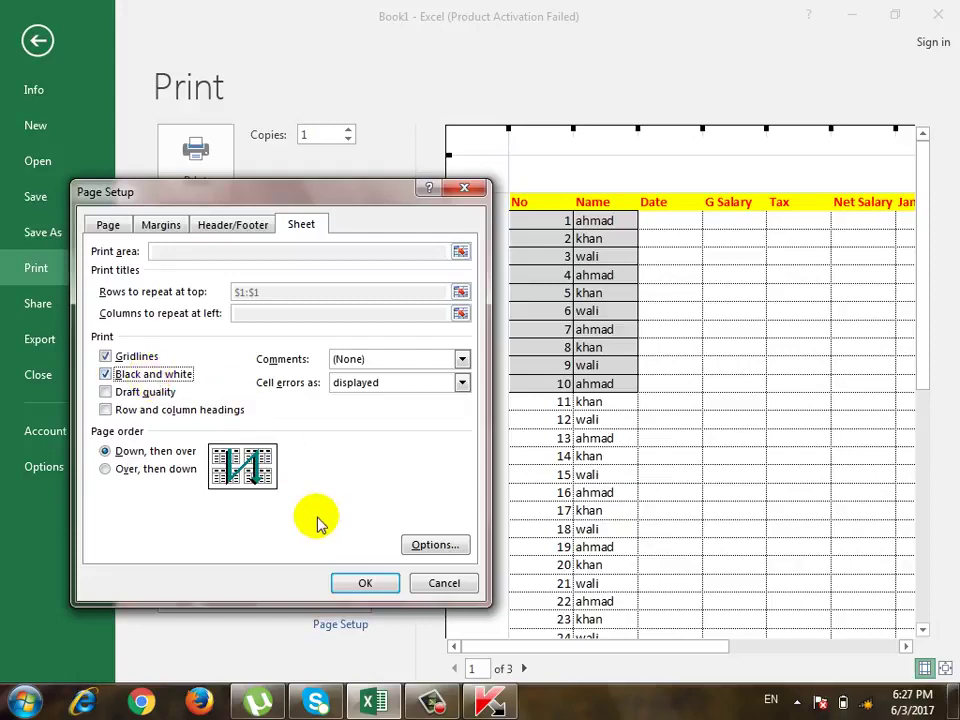
left_click(360, 582)
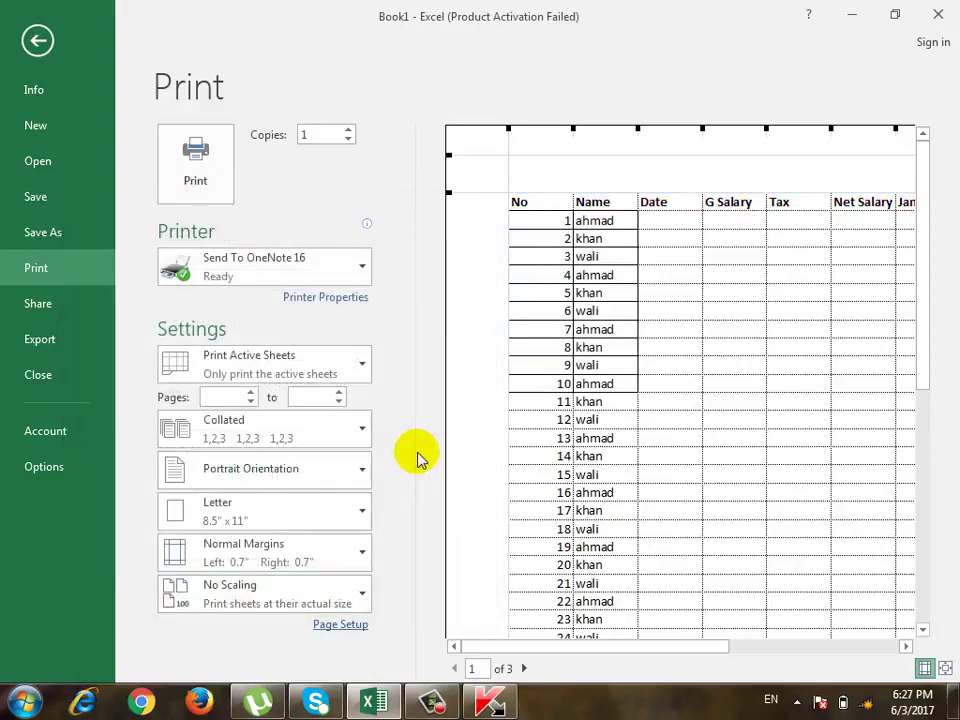
Switch the Sheet print options from Black and white to Draft quality
left_click(362, 625)
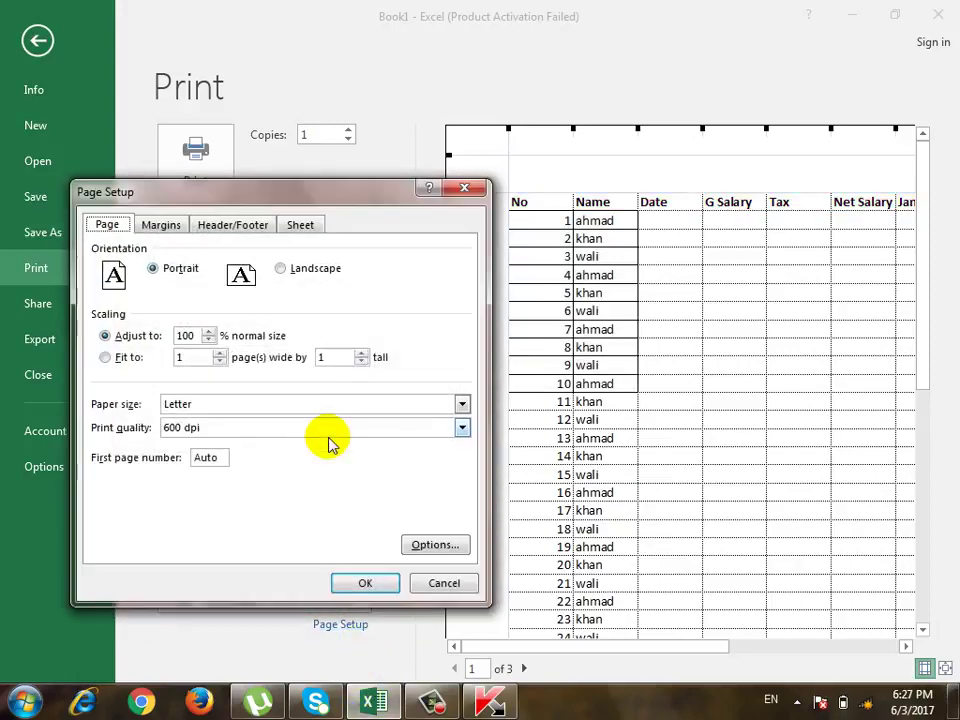
left_click(301, 225)
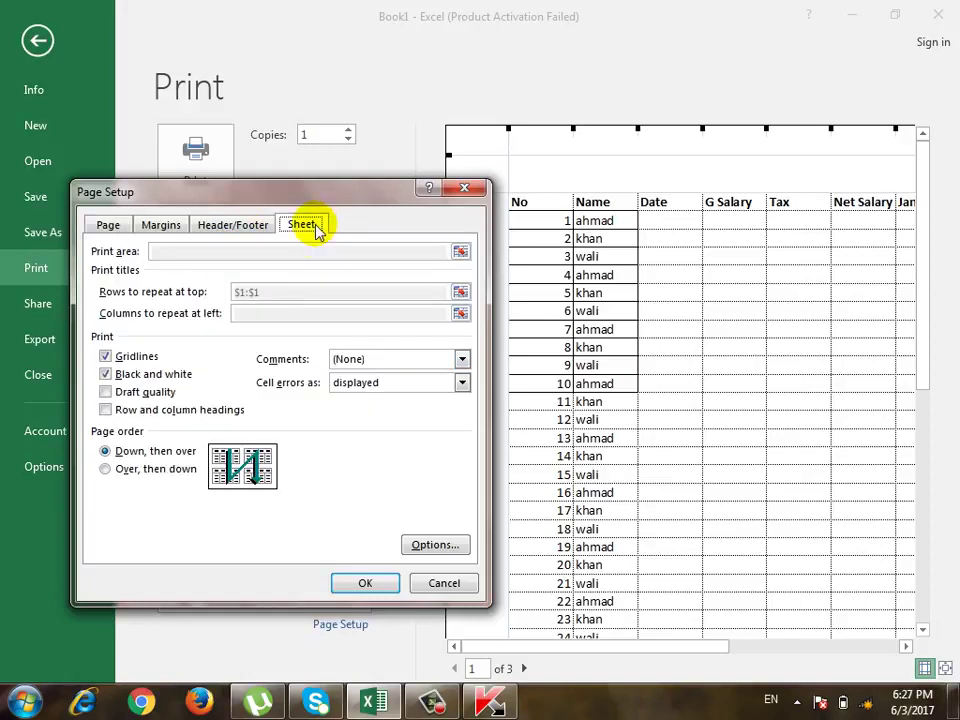
left_click(160, 390)
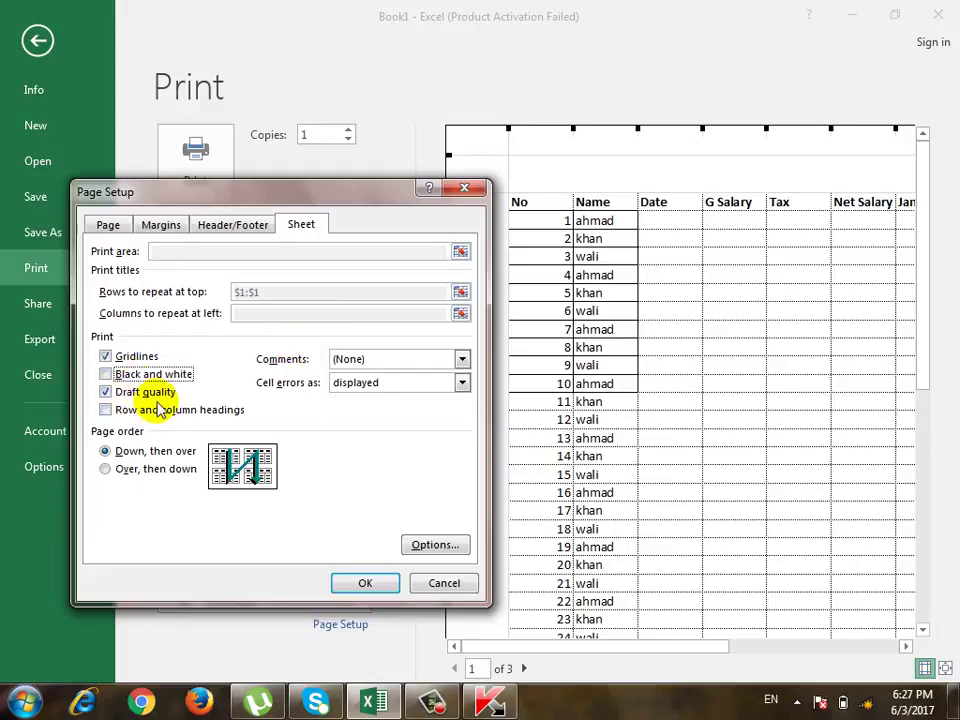
Apply Draft quality so the 3-page preview prints without cell borders
left_click(362, 585)
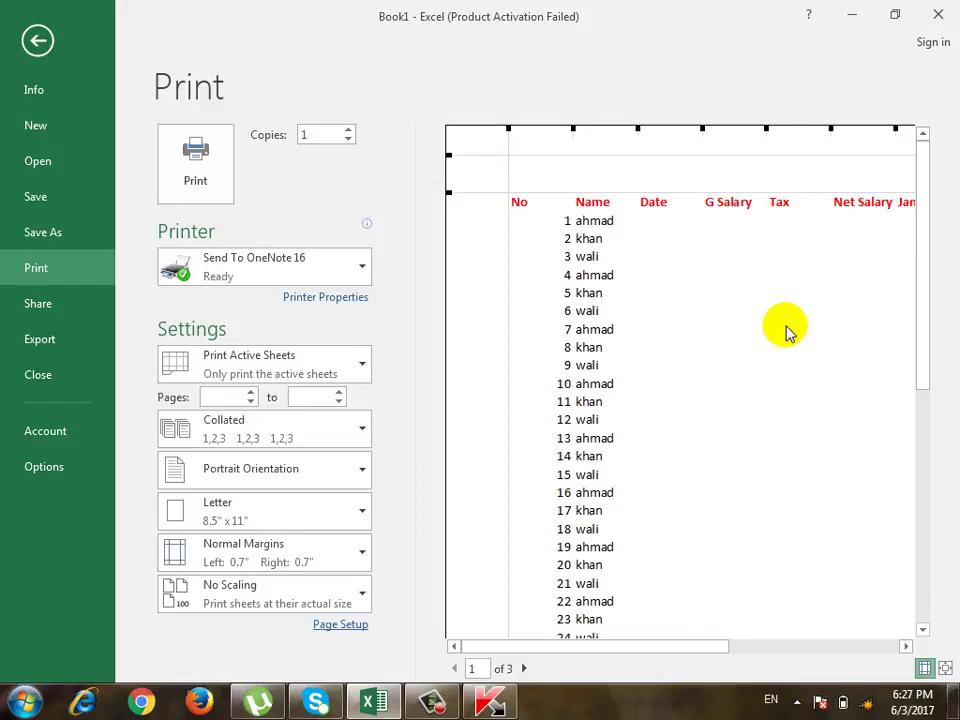
Turn off Draft quality in Page Setup so the preview shows gridlines and headings
left_click(362, 622)
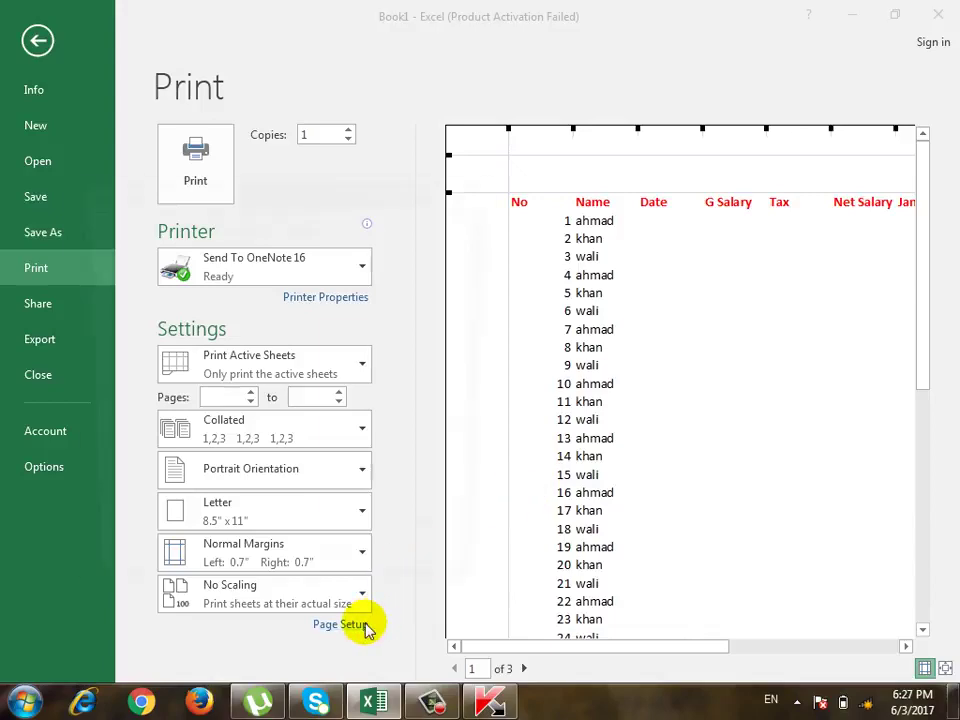
left_click(308, 226)
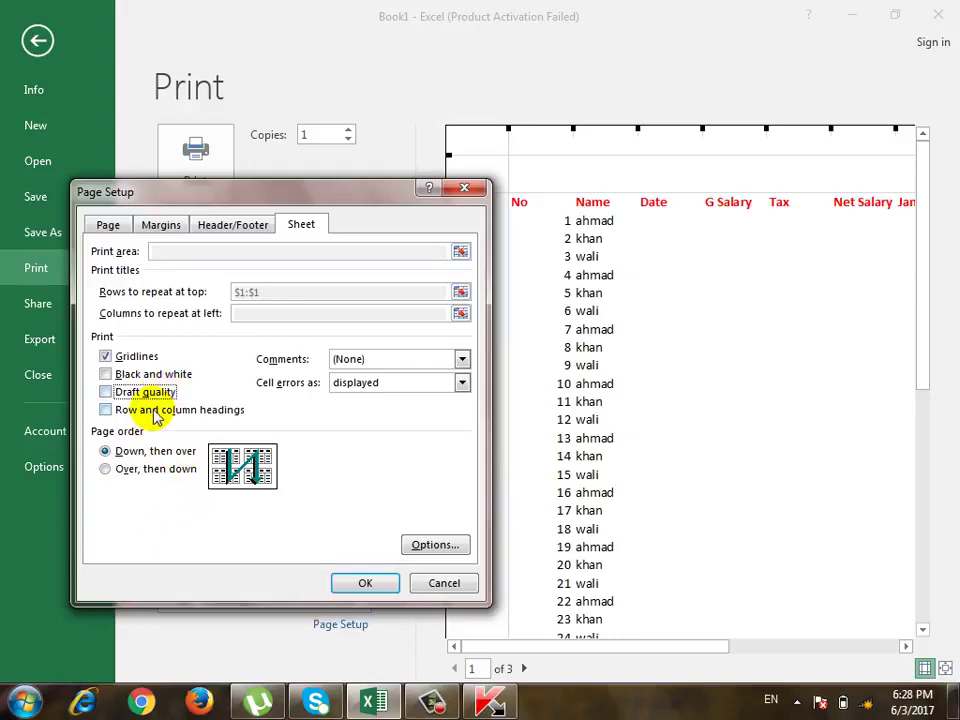
left_click(390, 579)
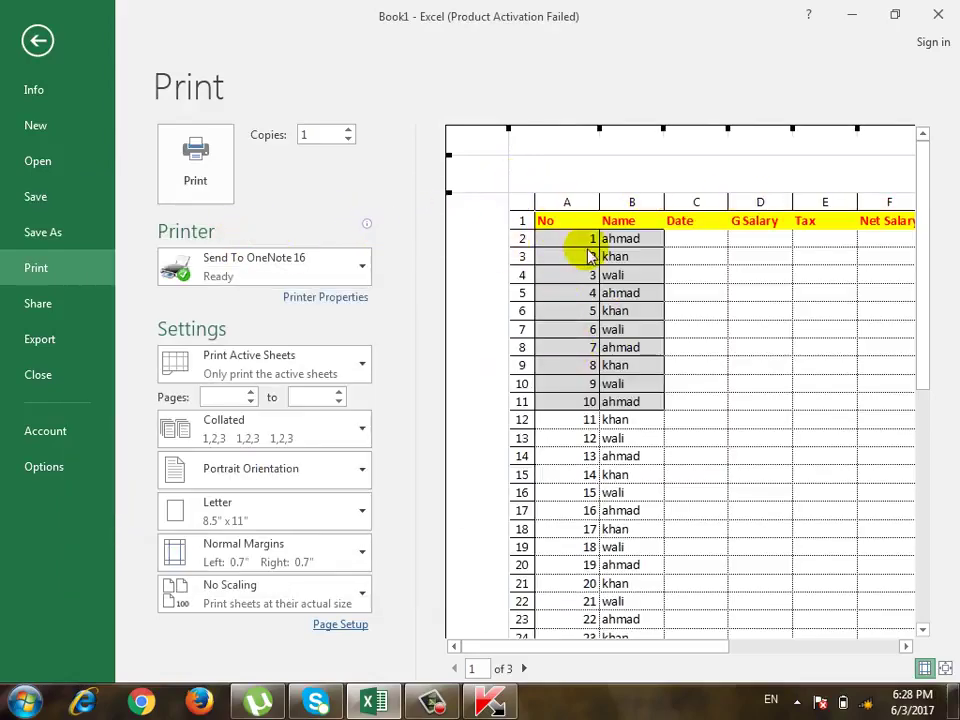
In Page Setup's Sheet options, untick row and column headings and review the Comments choices
left_click(345, 625)
left_click(305, 226)
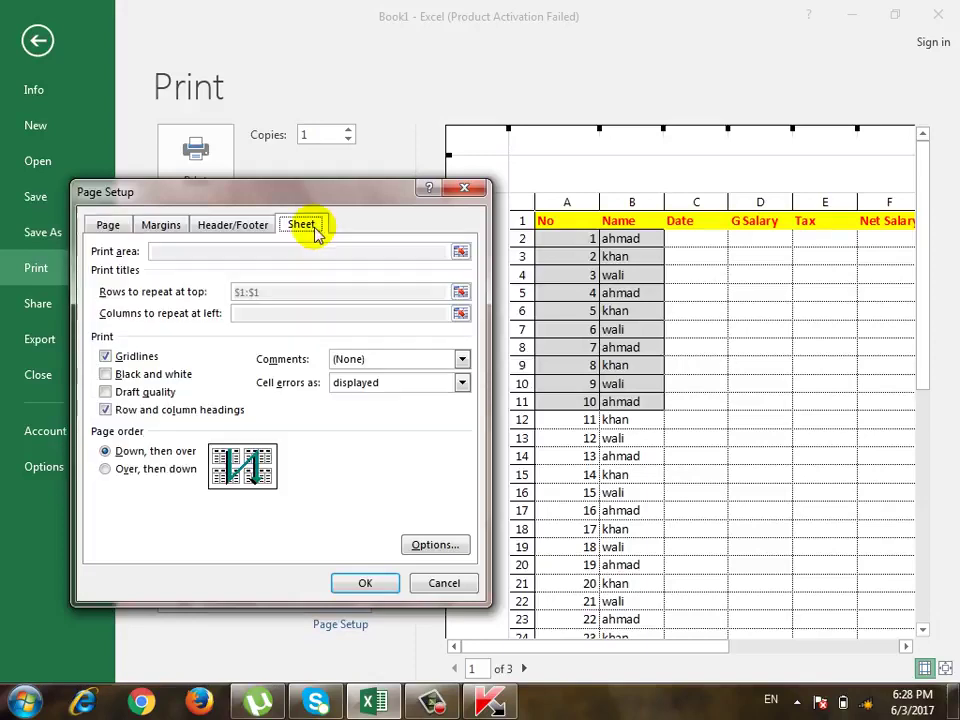
left_click(182, 412)
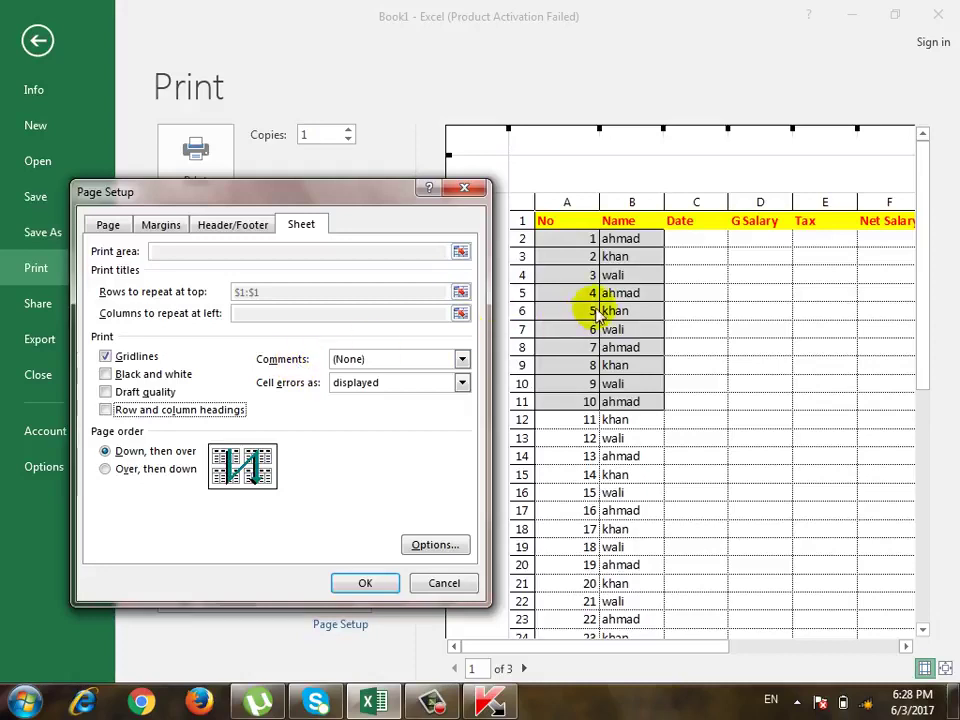
left_click(350, 362)
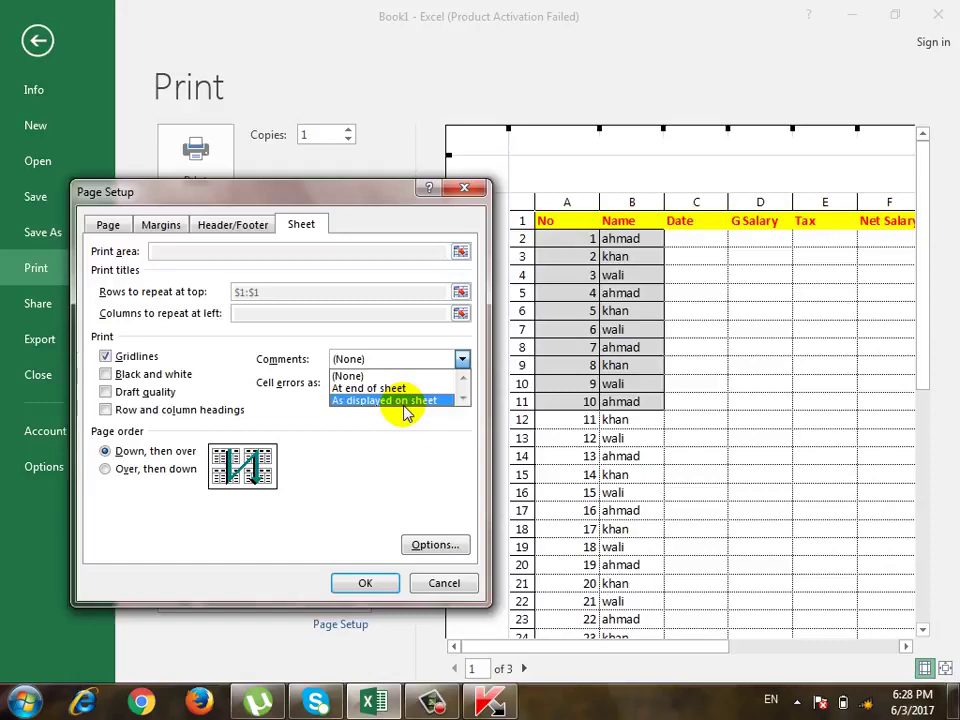
key("Escape")
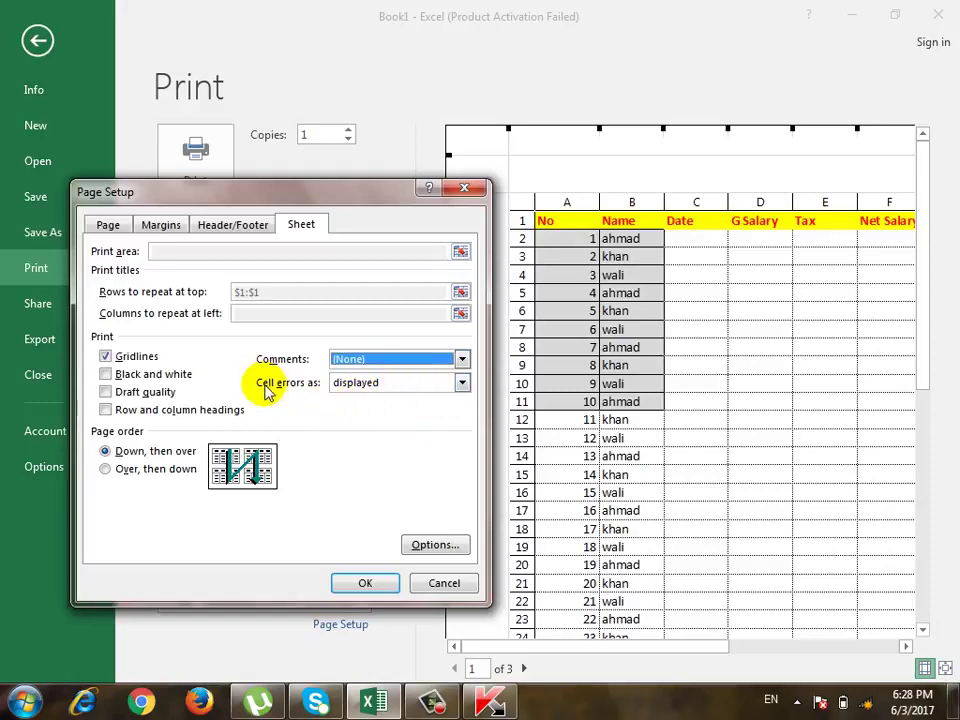
Keep cell errors as displayed, cancel the Page Setup changes and return to the worksheet
left_click(370, 385)
left_click(371, 387)
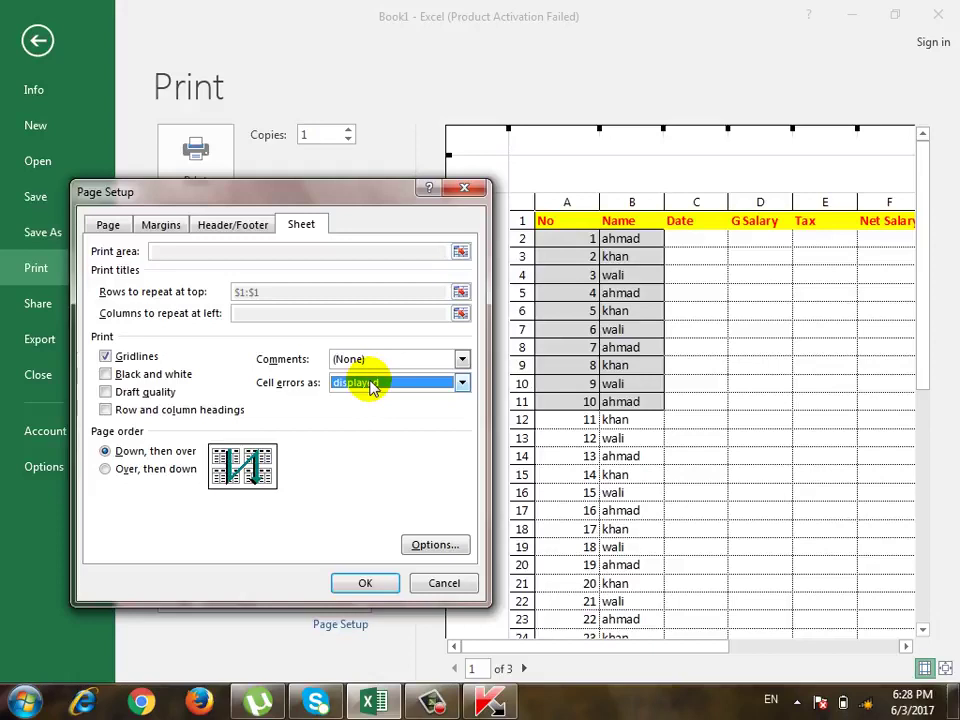
left_click(370, 387)
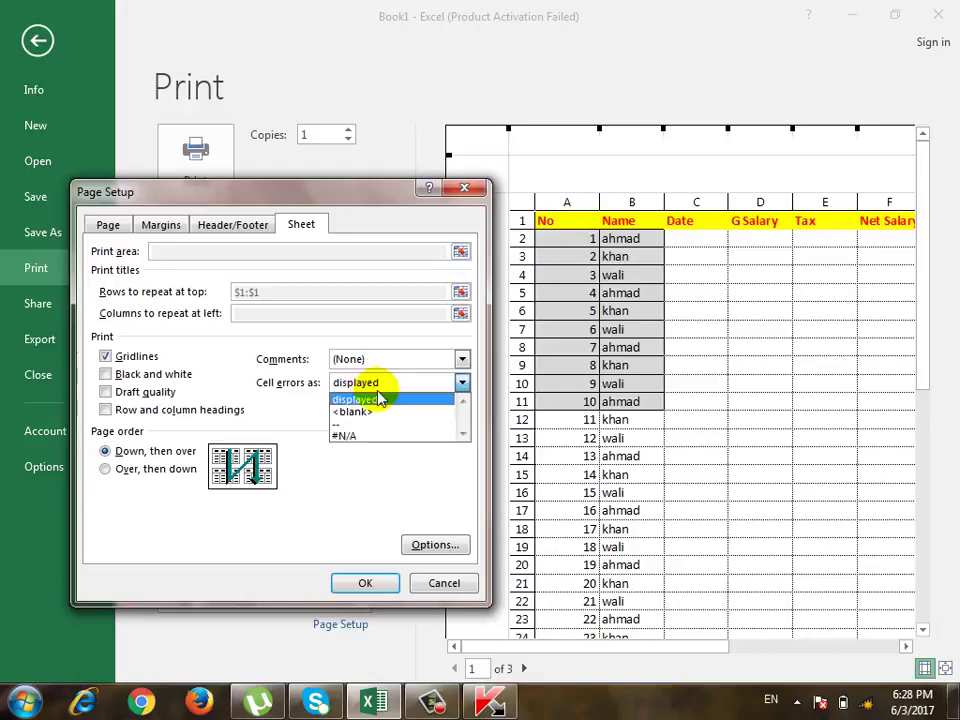
left_click(375, 401)
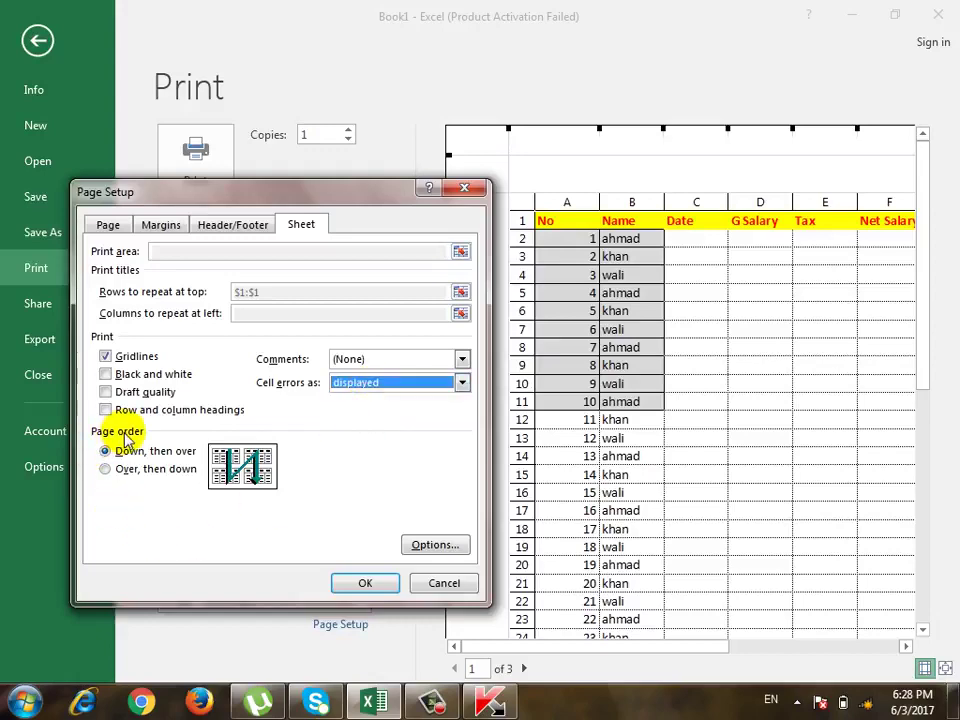
left_click(443, 581)
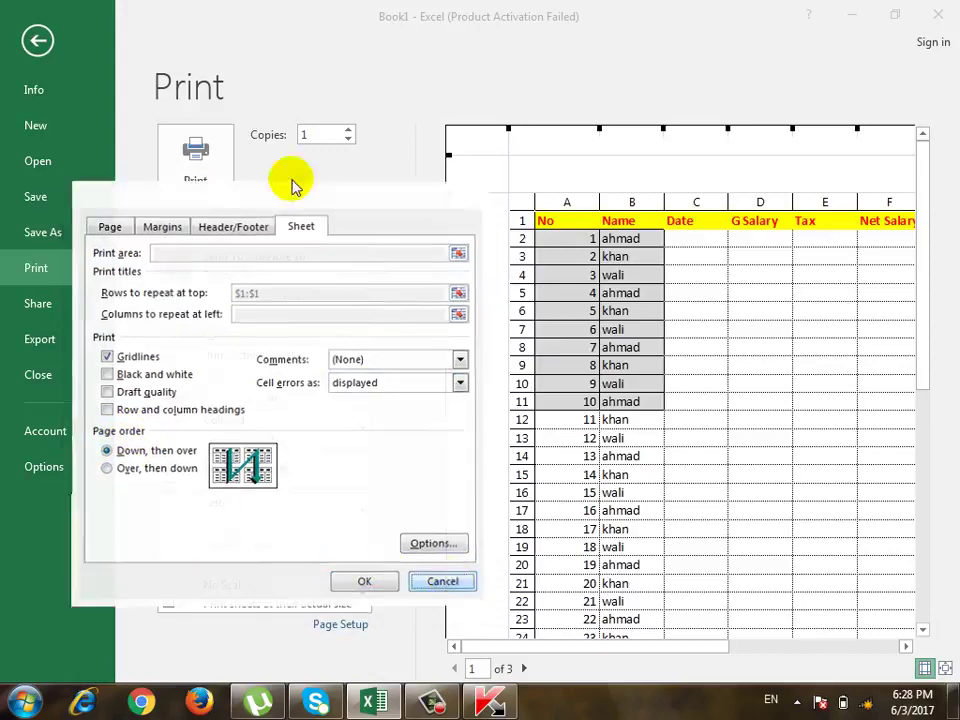
left_click(36, 39)
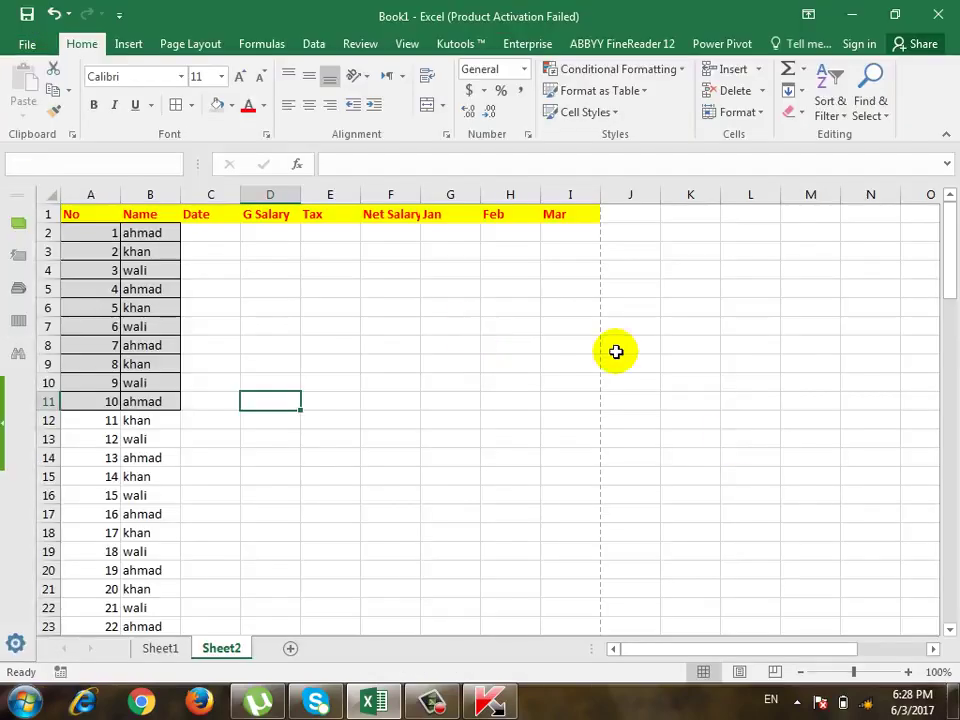
Enter sample text gg, fff and ggg in cells K11, H54 and L55
left_click(712, 396)
type("gg")
scroll(775, 516, "down", 6)
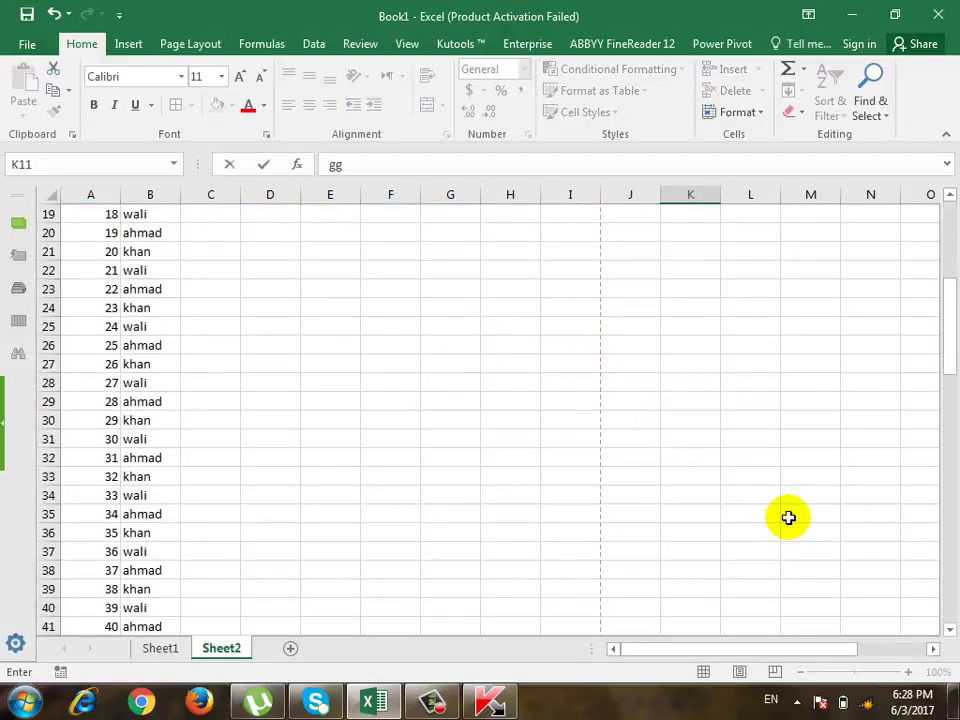
scroll(789, 516, "down", 8)
left_click(502, 424)
type("fff")
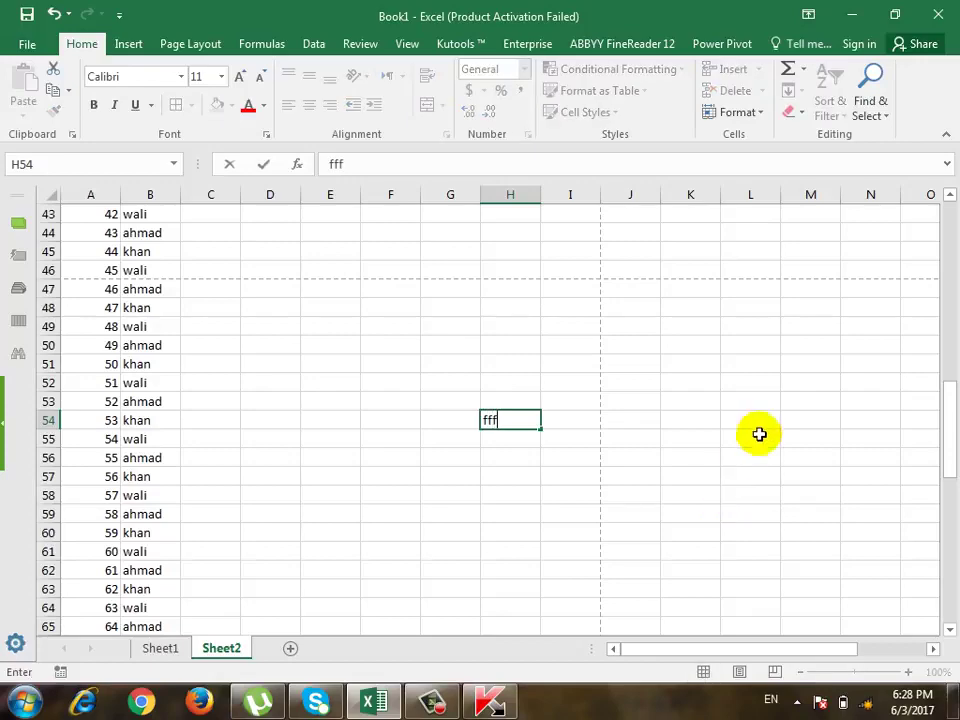
left_click(759, 437)
type("ggg")
scroll(744, 476, "up", 7)
scroll(709, 467, "up", 7)
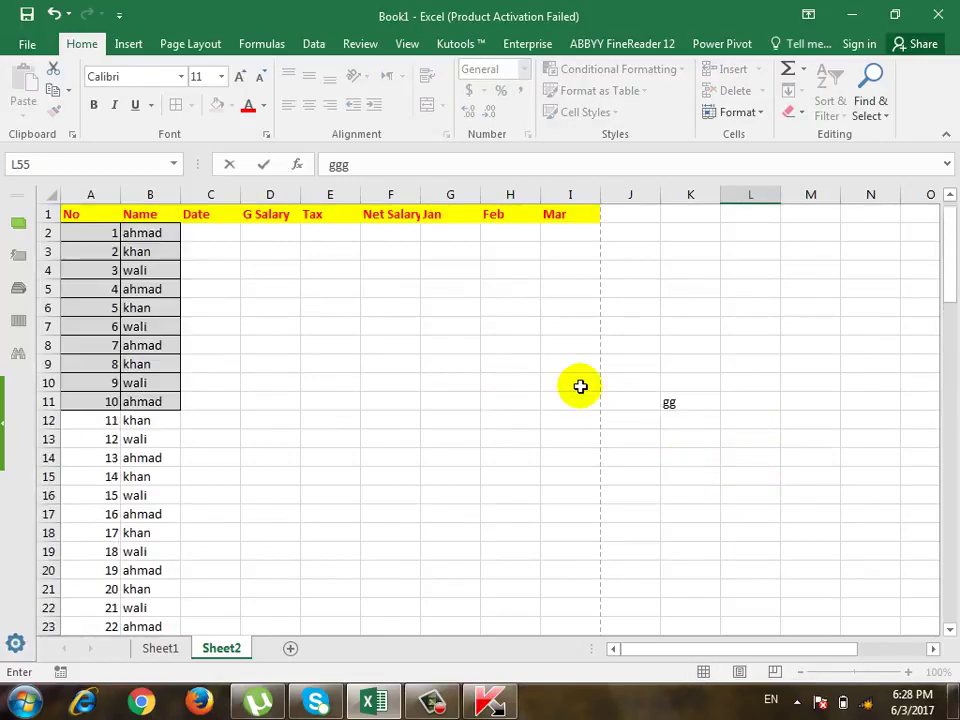
left_click(575, 384)
Enter the value 1 in cell E7
left_click(318, 326)
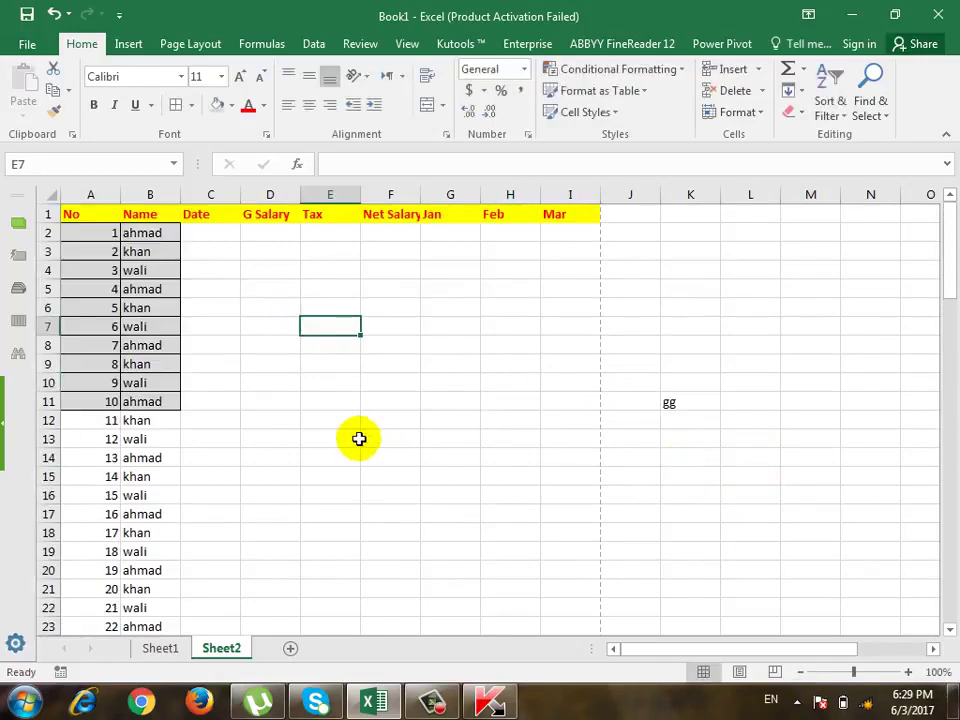
type("1")
left_click(377, 405)
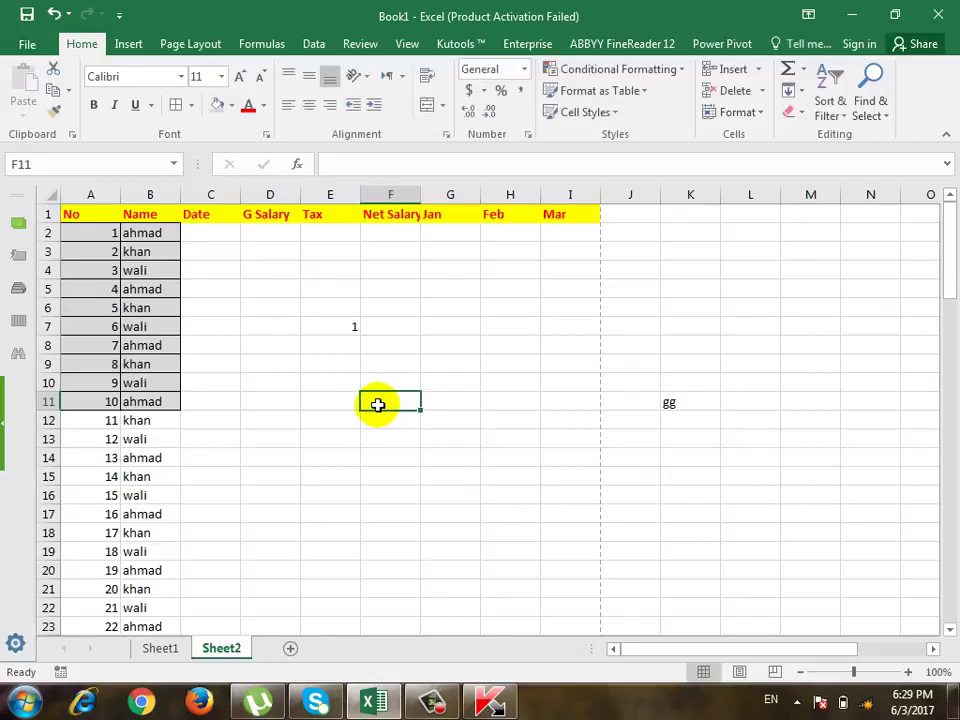
Browse the sheet, selecting K11 and F50, then bring up the Print preview with Ctrl+P
scroll(465, 373, "down", 1)
left_click(706, 340)
scroll(683, 381, "down", 5)
scroll(620, 391, "down", 1)
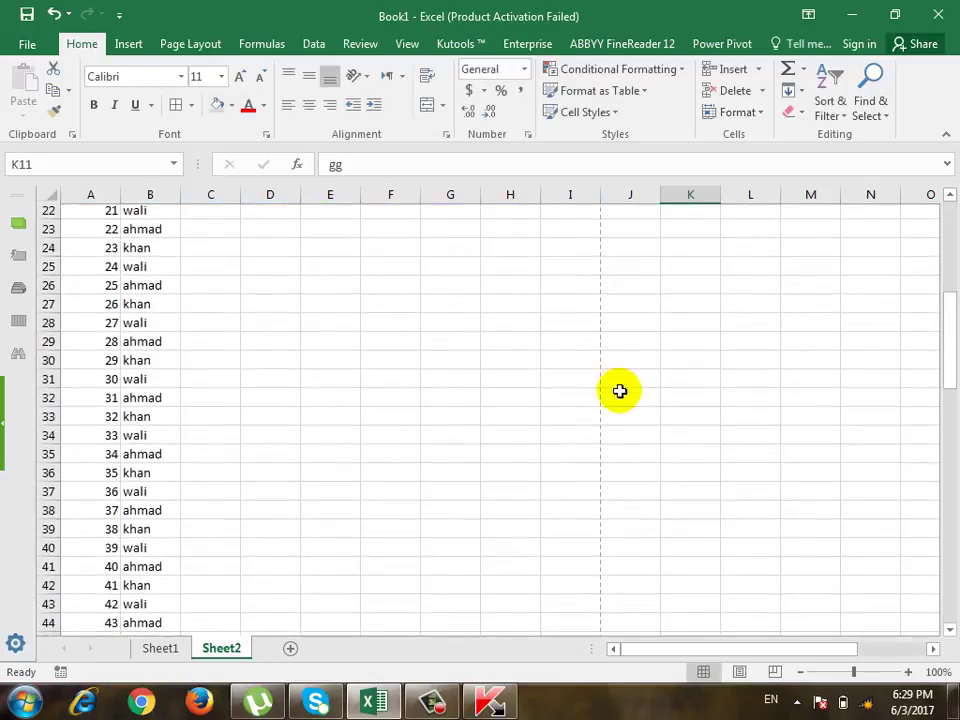
scroll(620, 391, "down", 3)
left_click(412, 569)
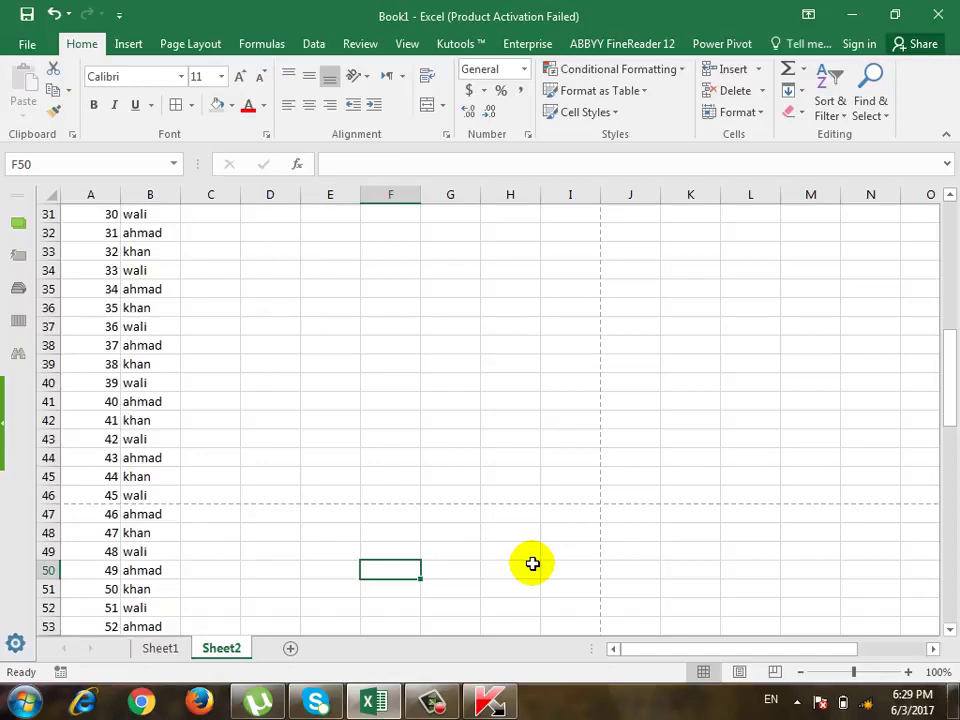
scroll(600, 518, "up", 7)
scroll(600, 518, "up", 3)
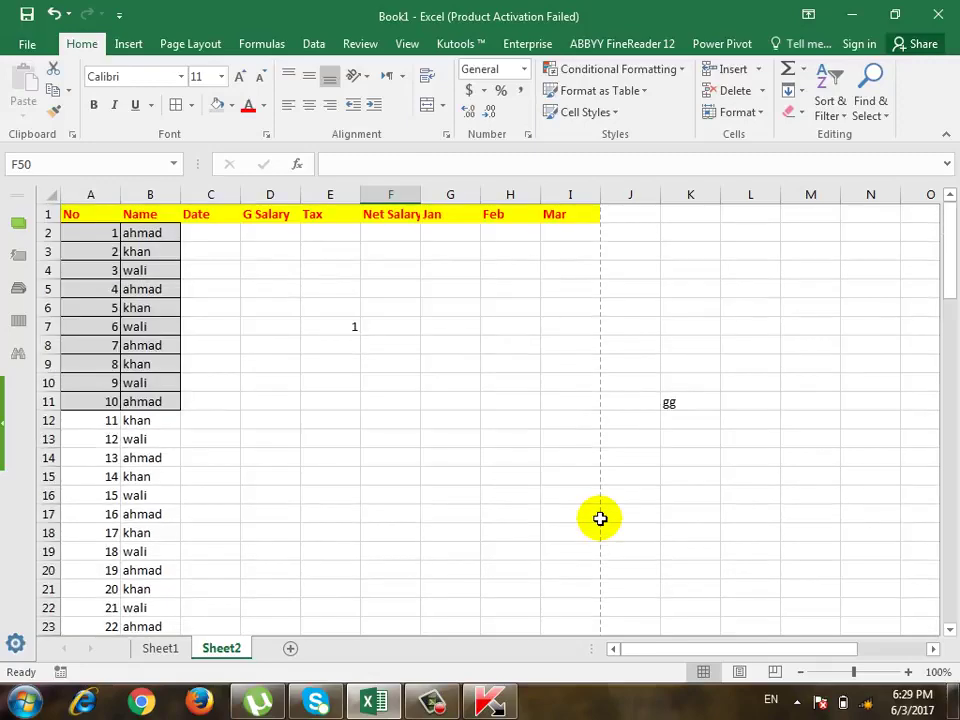
key("ctrl+p")
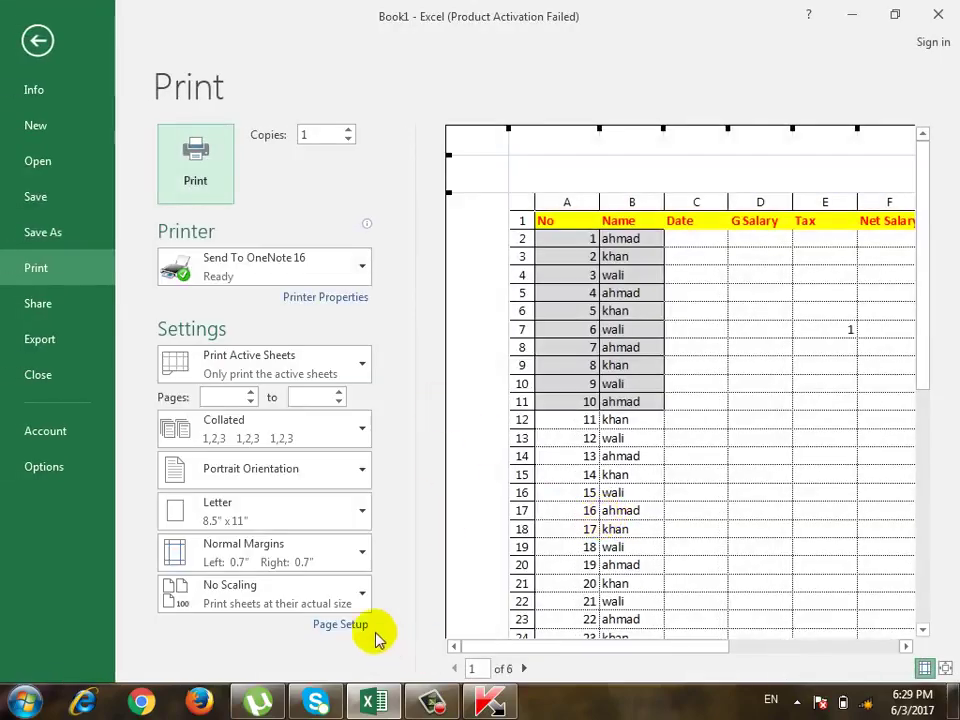
left_click(340, 624)
left_click(303, 224)
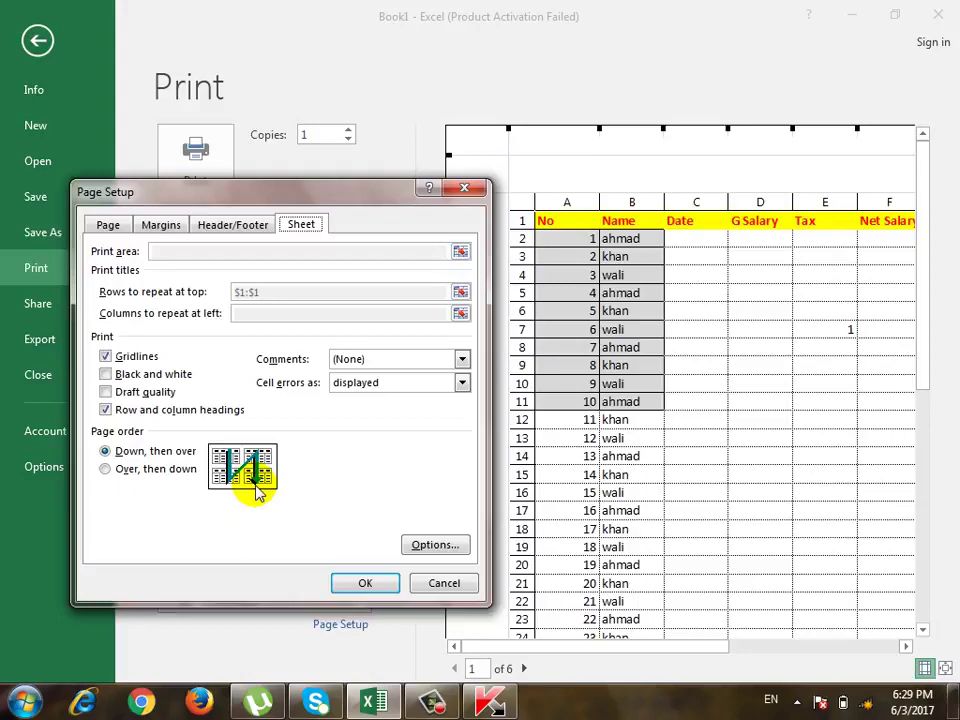
key("Escape")
key("Escape")
left_click(328, 329)
scroll(369, 426, "down", 4)
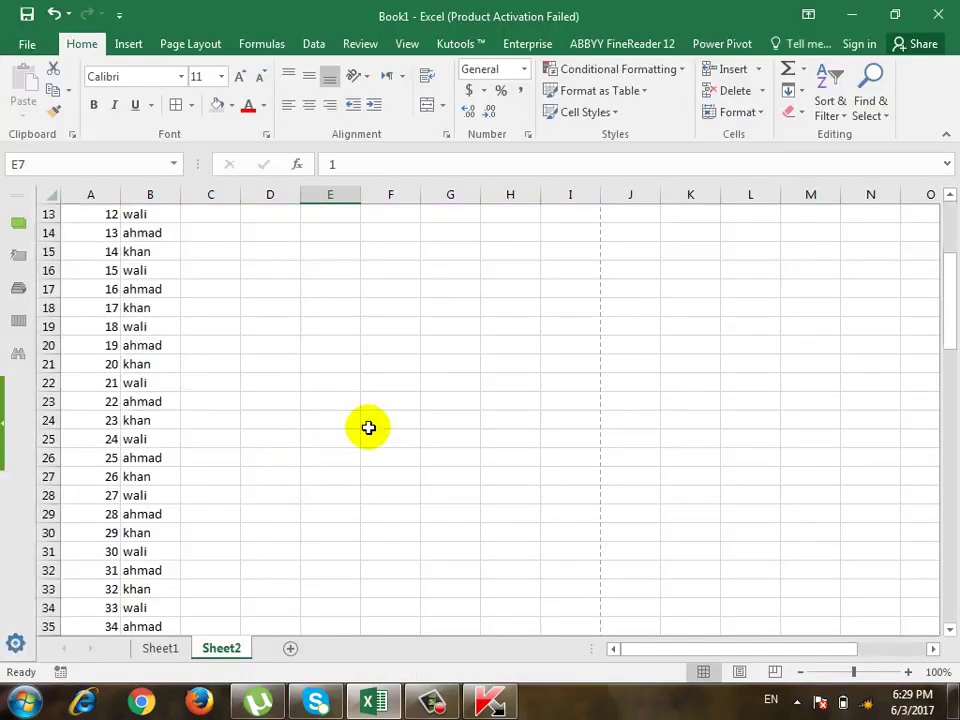
scroll(369, 442, "down", 6)
scroll(365, 452, "down", 6)
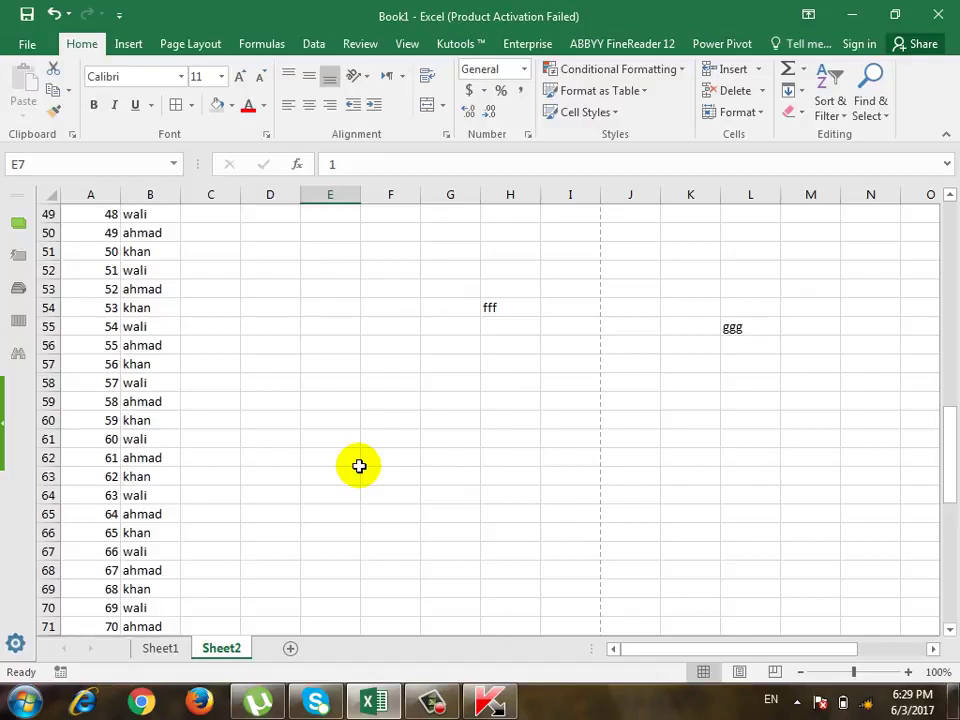
key("ctrl+p")
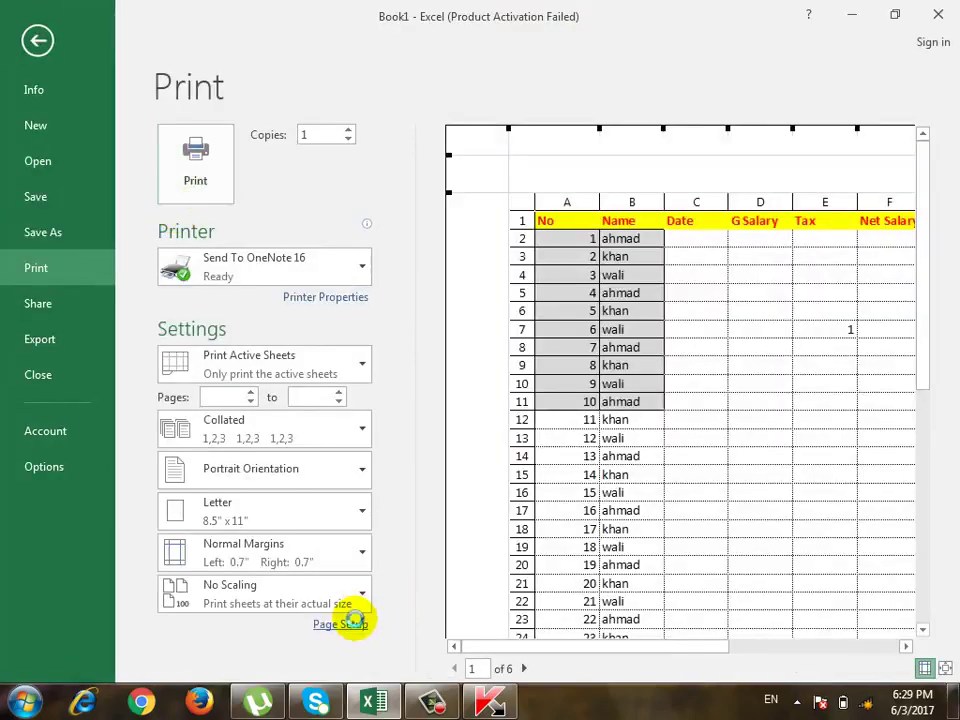
Look at the Custom Footer editor in Page Setup and close it unchanged
left_click(352, 622)
left_click(242, 224)
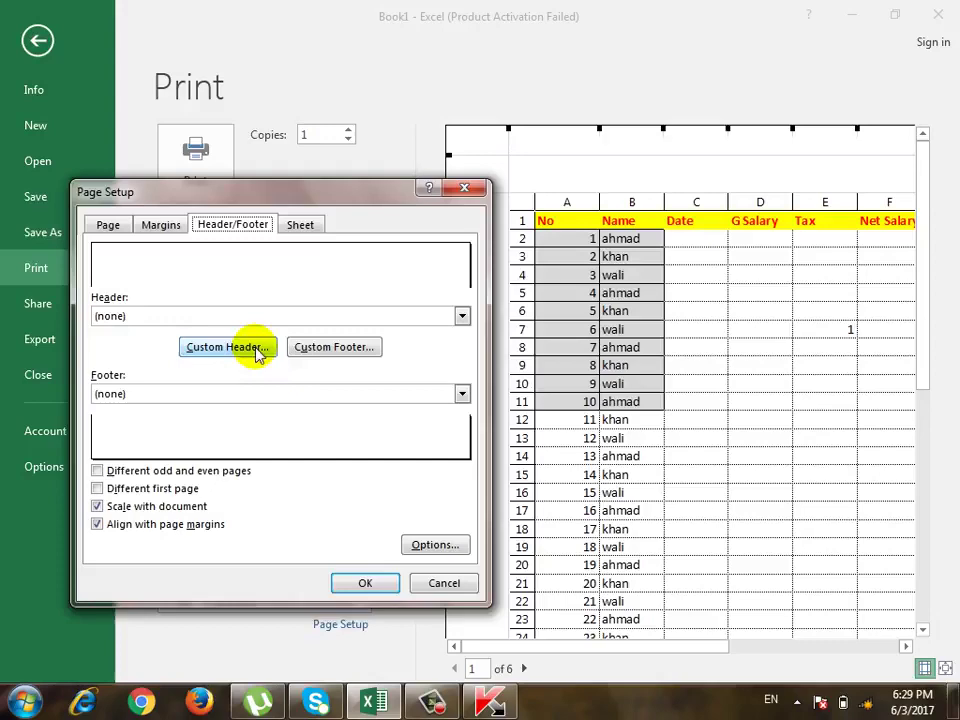
left_click(368, 352)
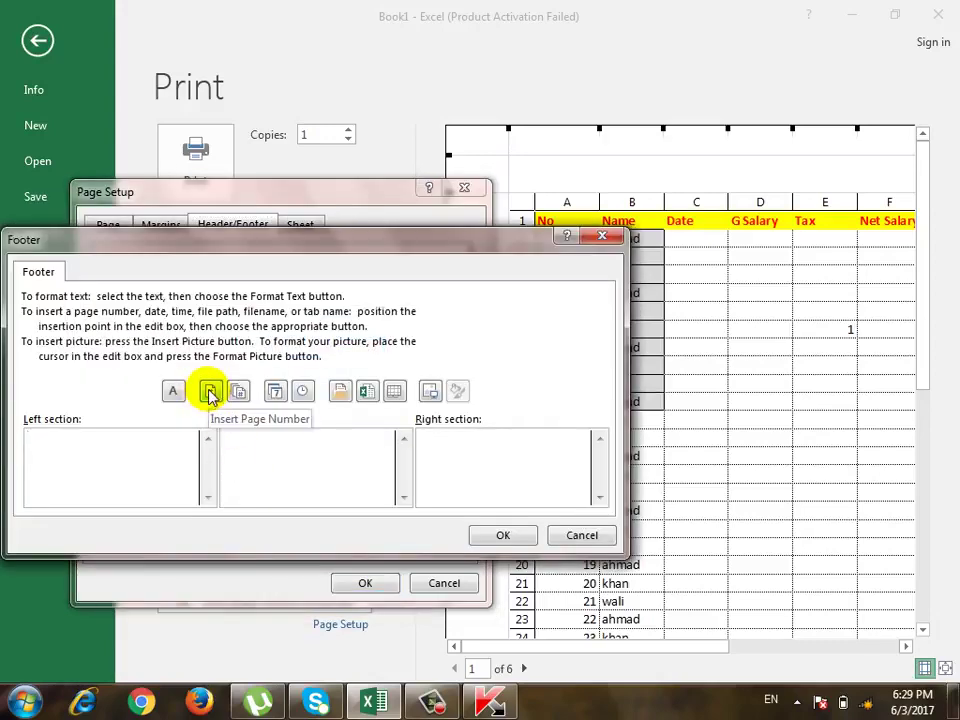
key("Escape")
Keep the page order as Down, then over, apply it, and return to the Sheet2 worksheet
left_click(302, 223)
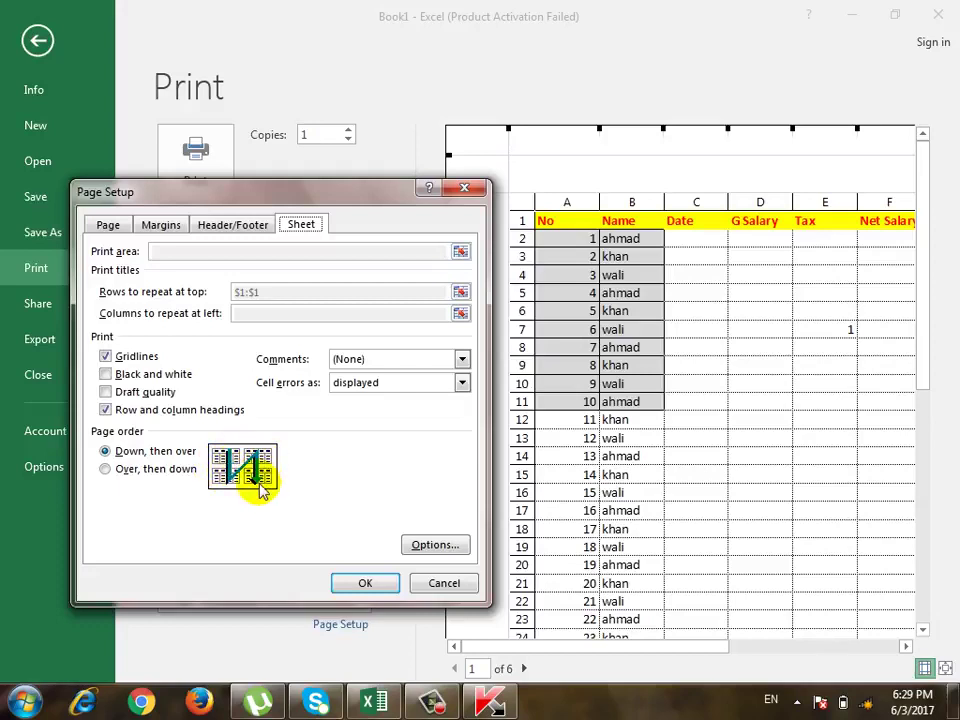
left_click(155, 472)
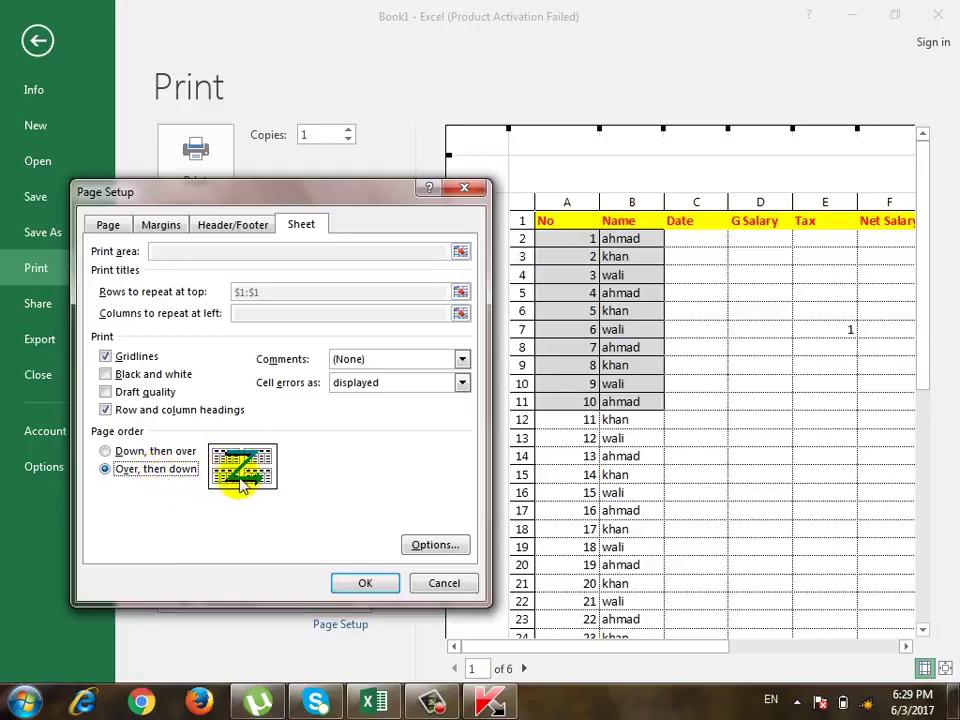
left_click(150, 453)
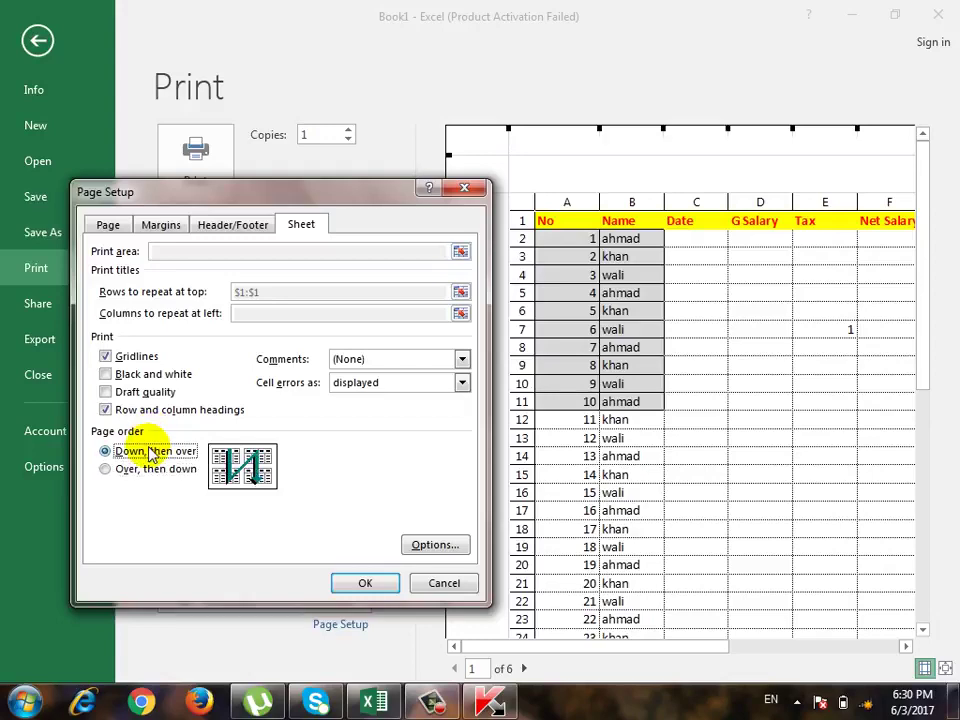
left_click(365, 585)
left_click(40, 41)
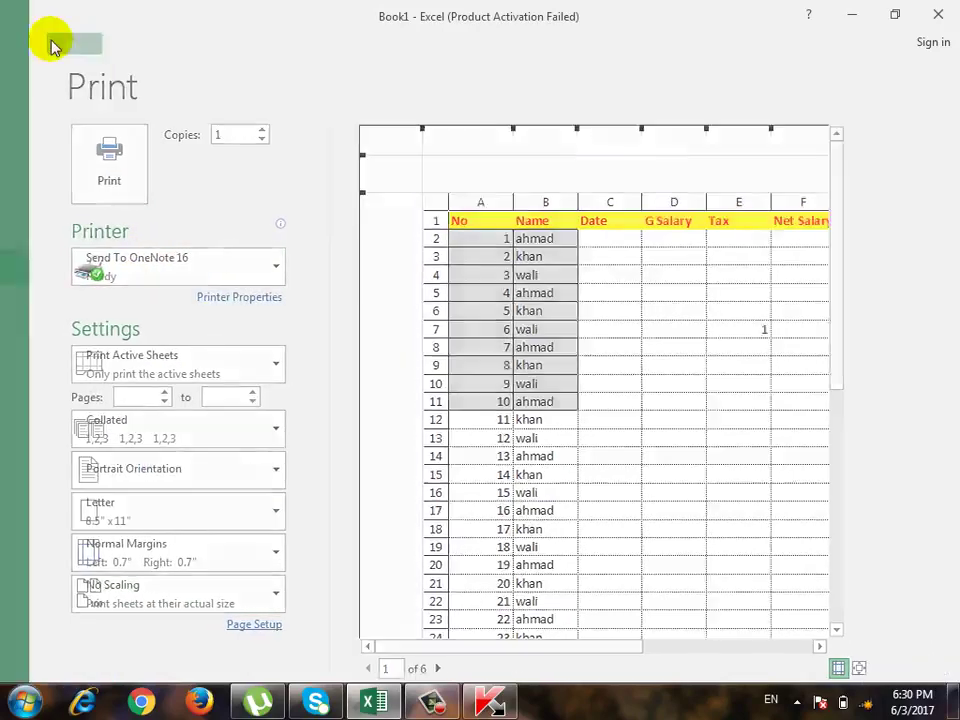
left_click(489, 700)
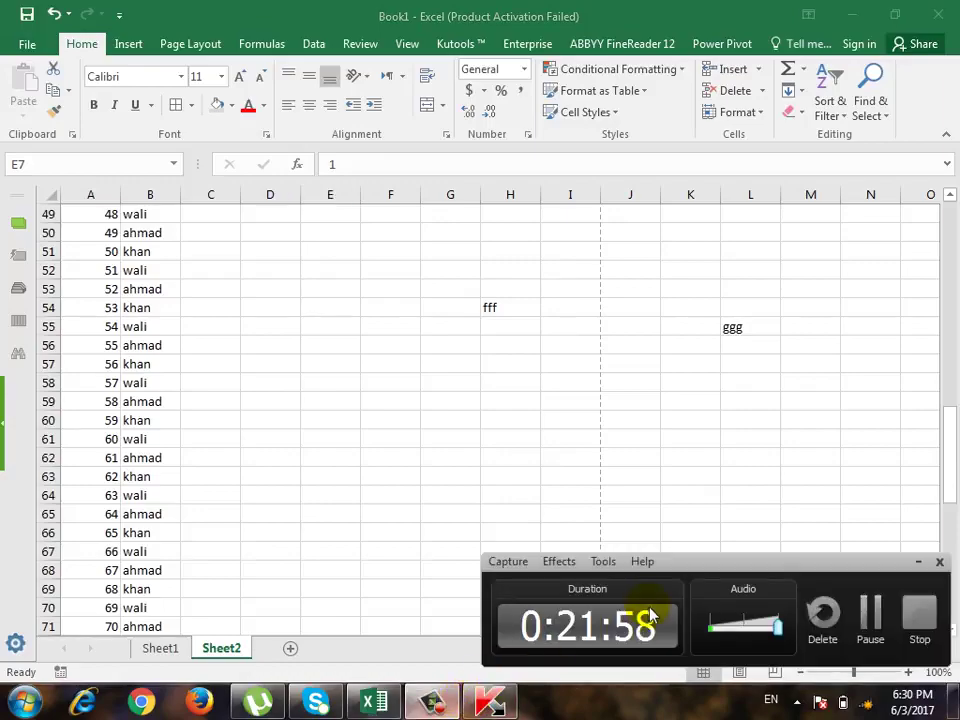